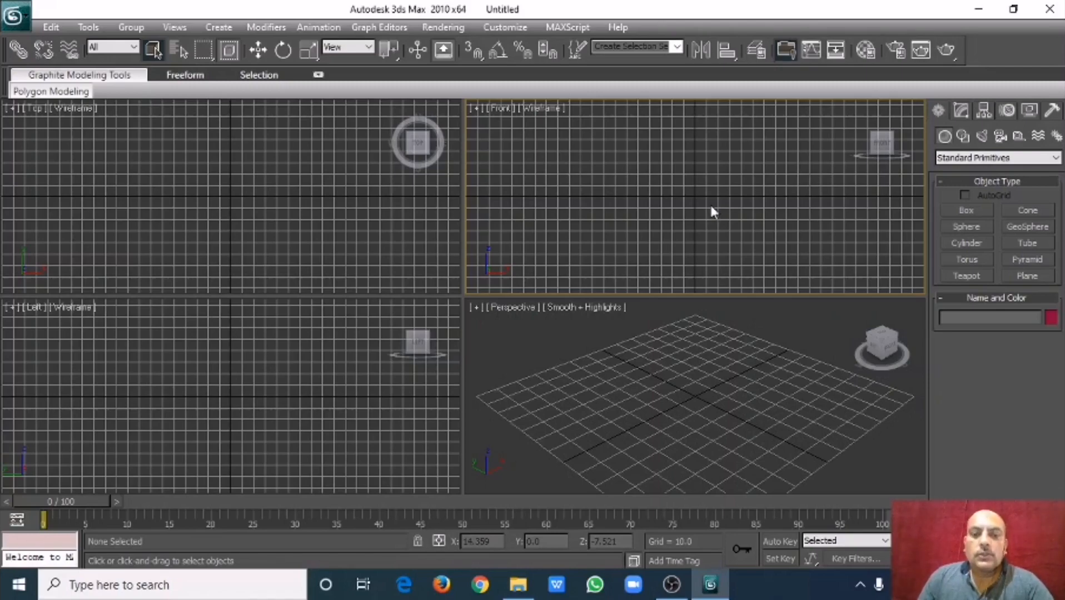
# - Load 20130327_pawns_final.jpg from the Ref folder as the Front viewport's background image
pyautogui.click(518, 584)
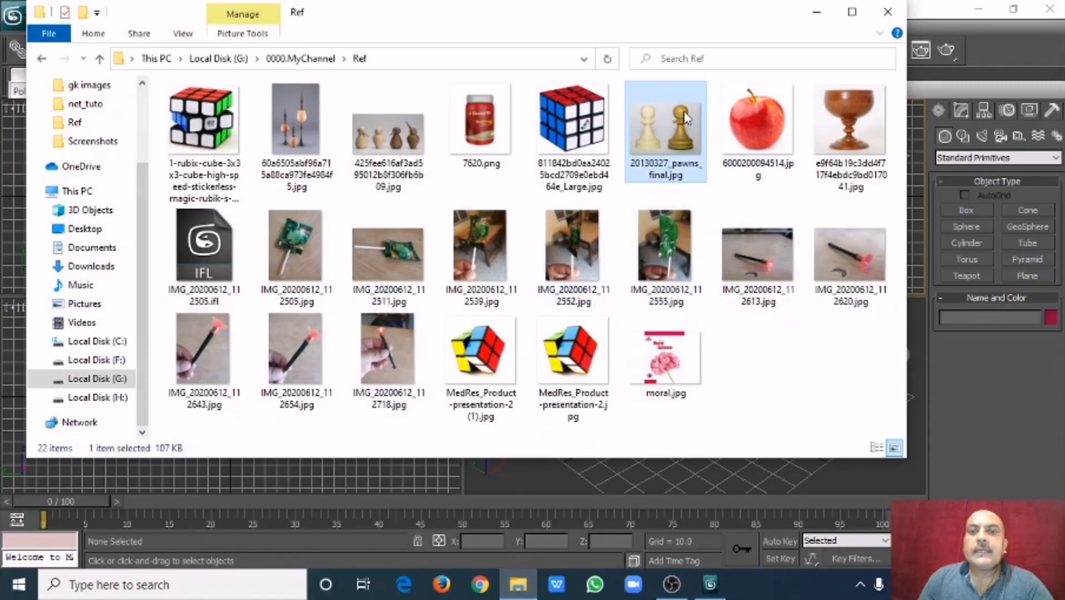
pyautogui.click(816, 12)
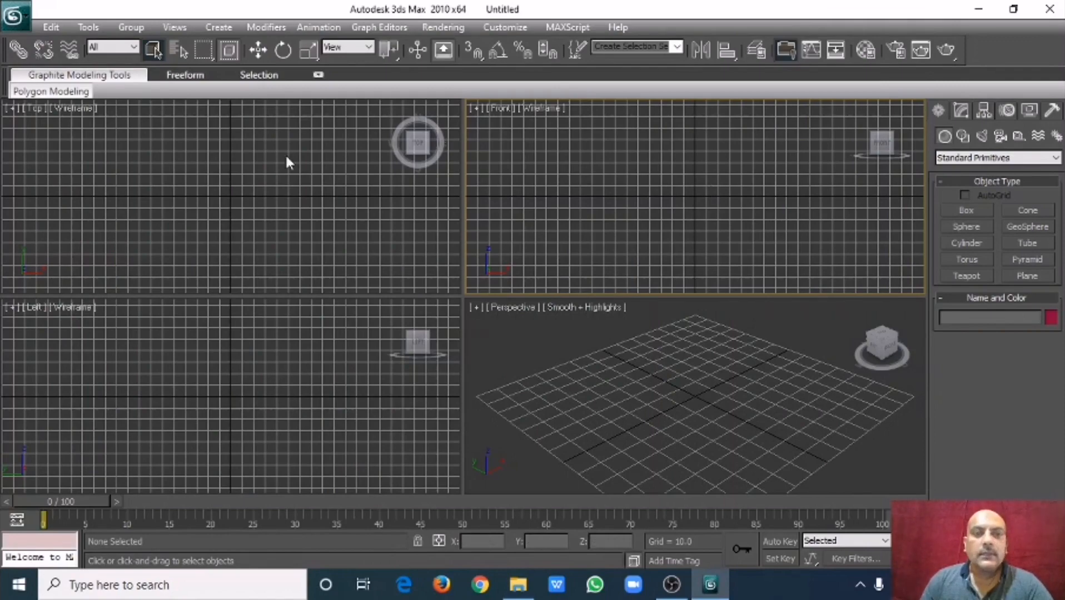
pyautogui.click(183, 28)
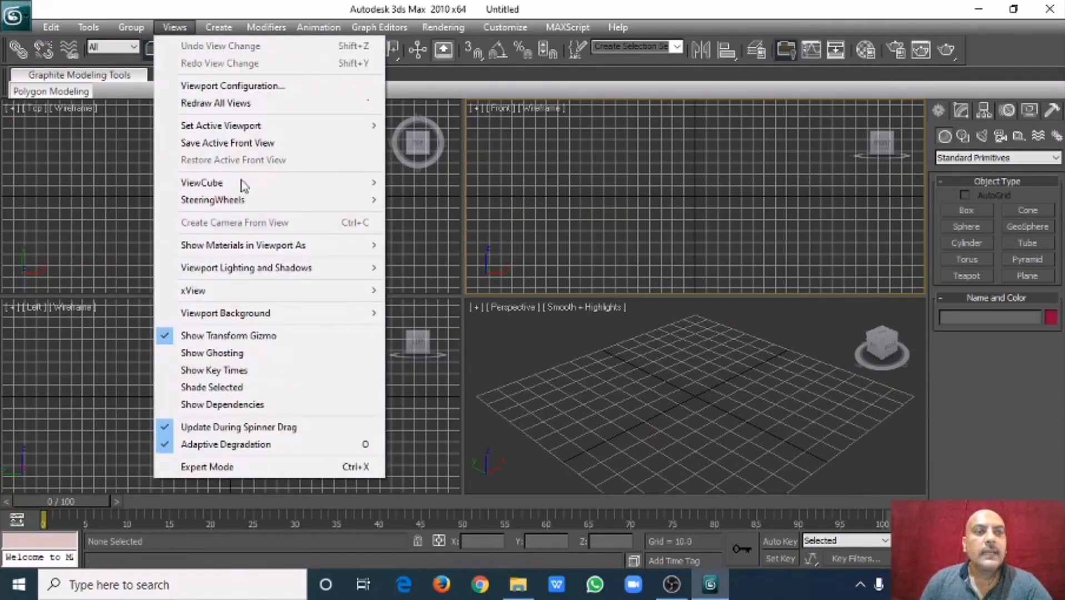
pyautogui.moveTo(210, 314)
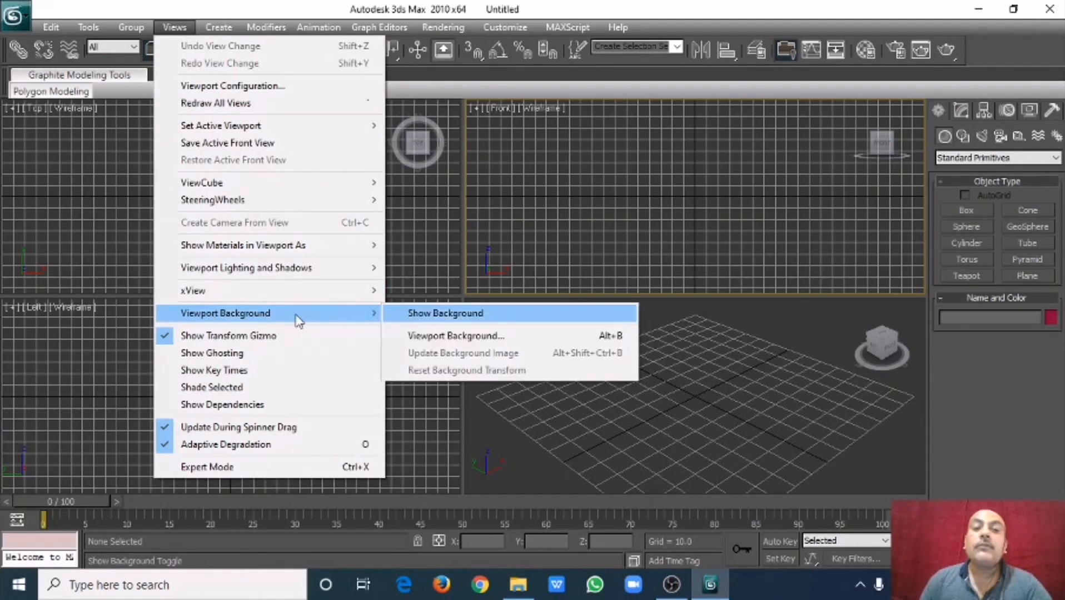
pyautogui.click(451, 336)
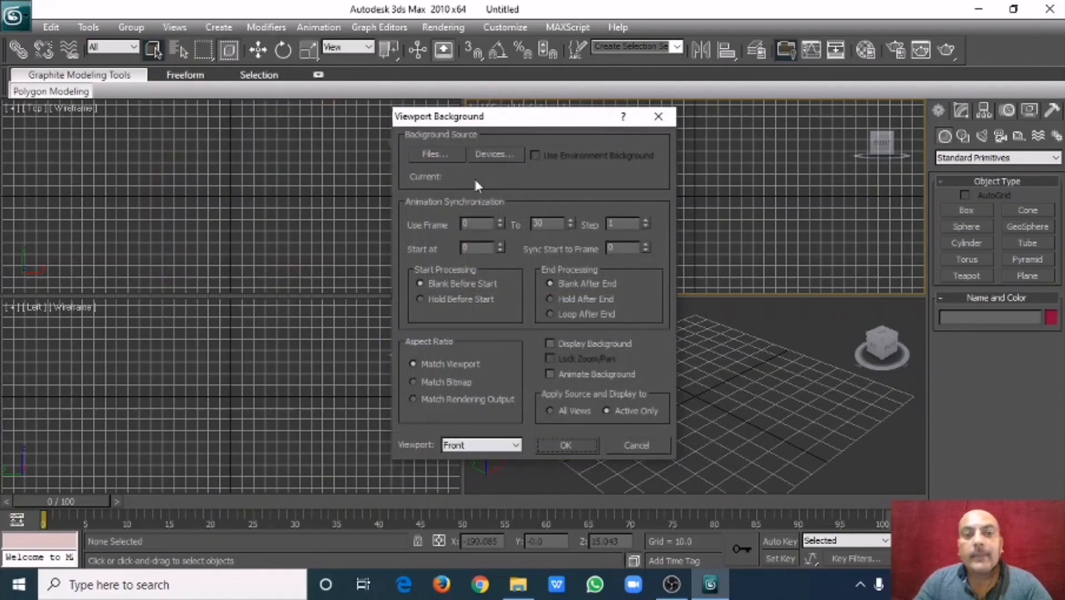
pyautogui.click(452, 154)
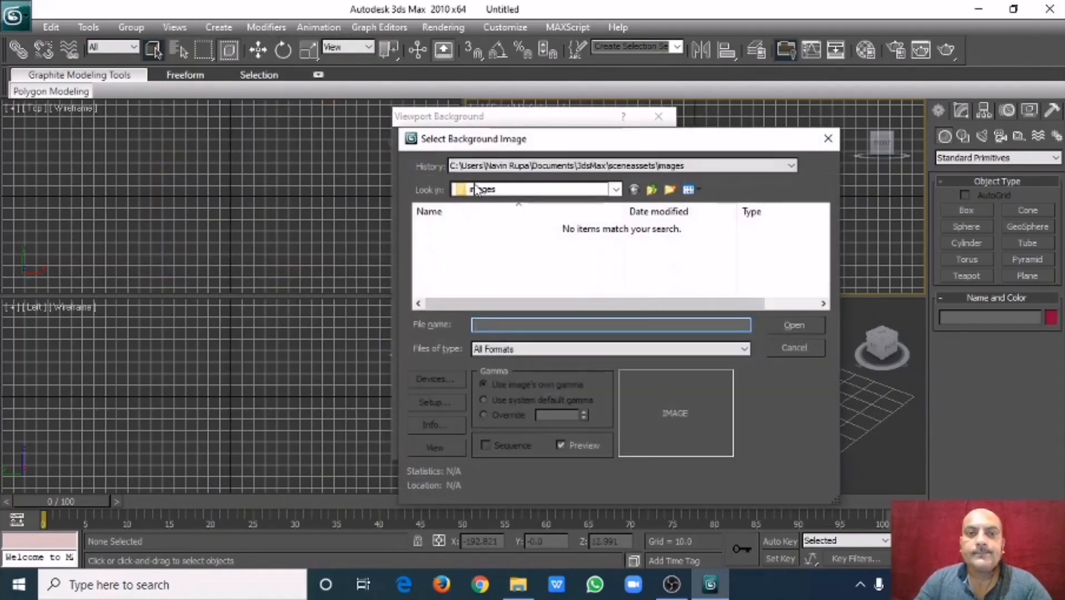
pyautogui.rightClick(520, 325)
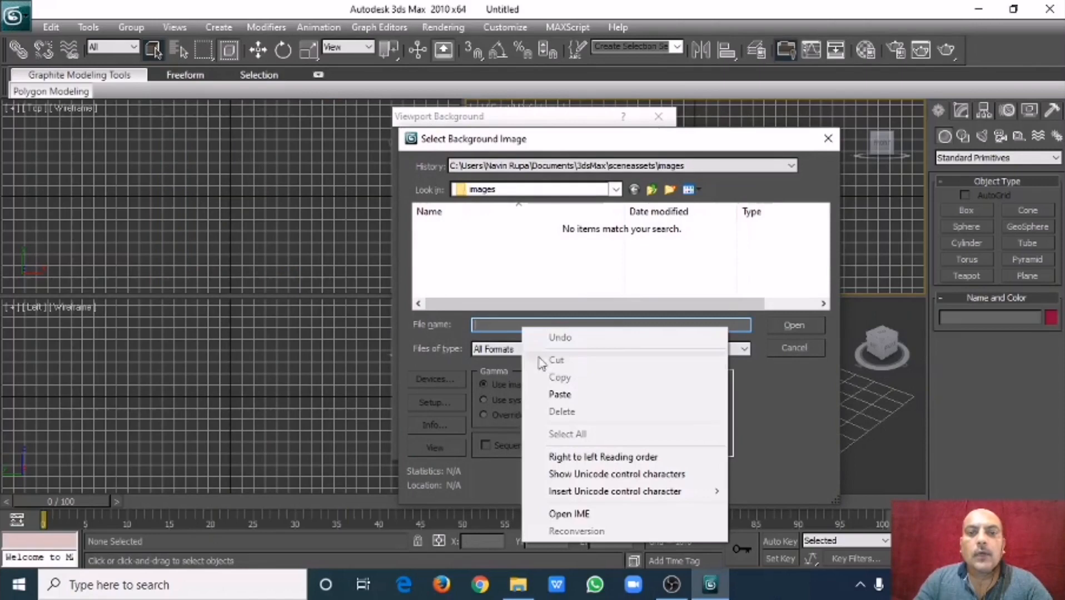
pyautogui.click(545, 394)
pyautogui.click(786, 327)
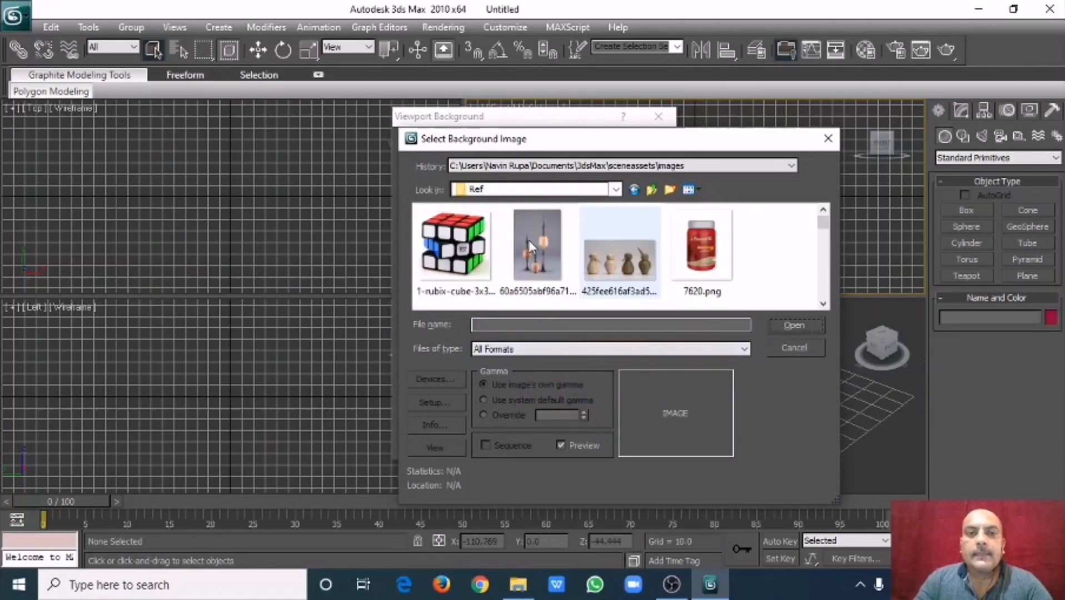
pyautogui.click(823, 304)
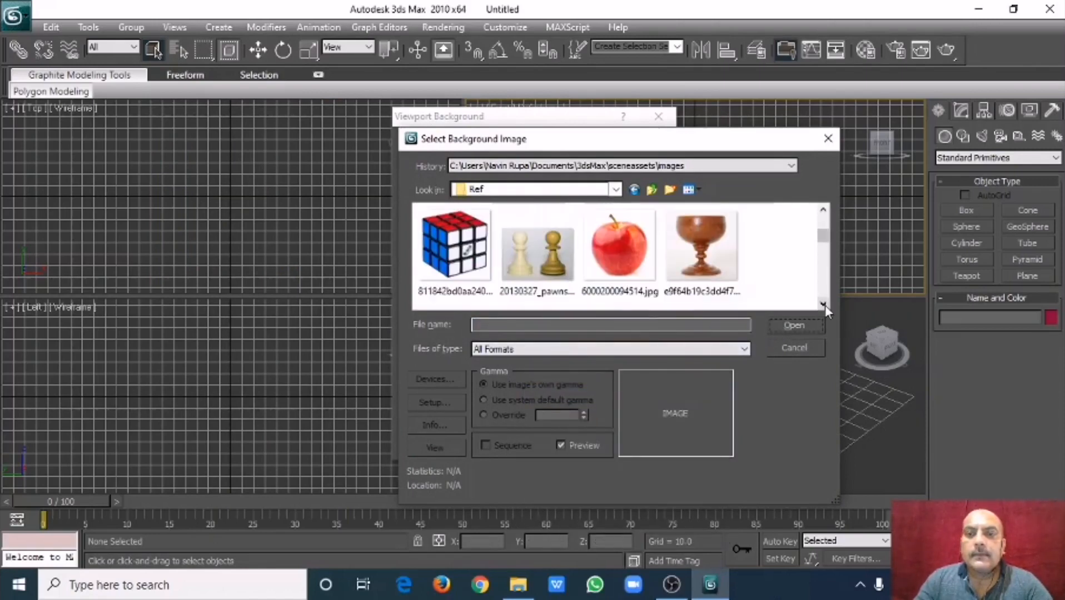
pyautogui.click(537, 255)
pyautogui.click(775, 325)
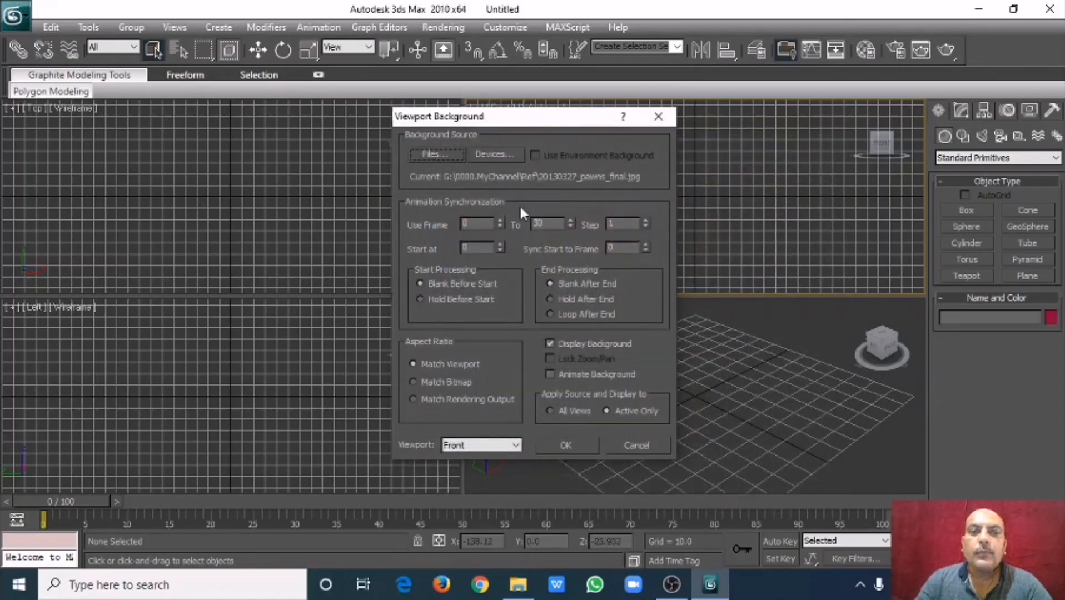
# - Keep the Front viewport's background displayed, with its aspect ratio matched to the bitmap and Lock Zoom/Pan enabled
pyautogui.moveTo(522, 122); pyautogui.dragTo(520, 80)
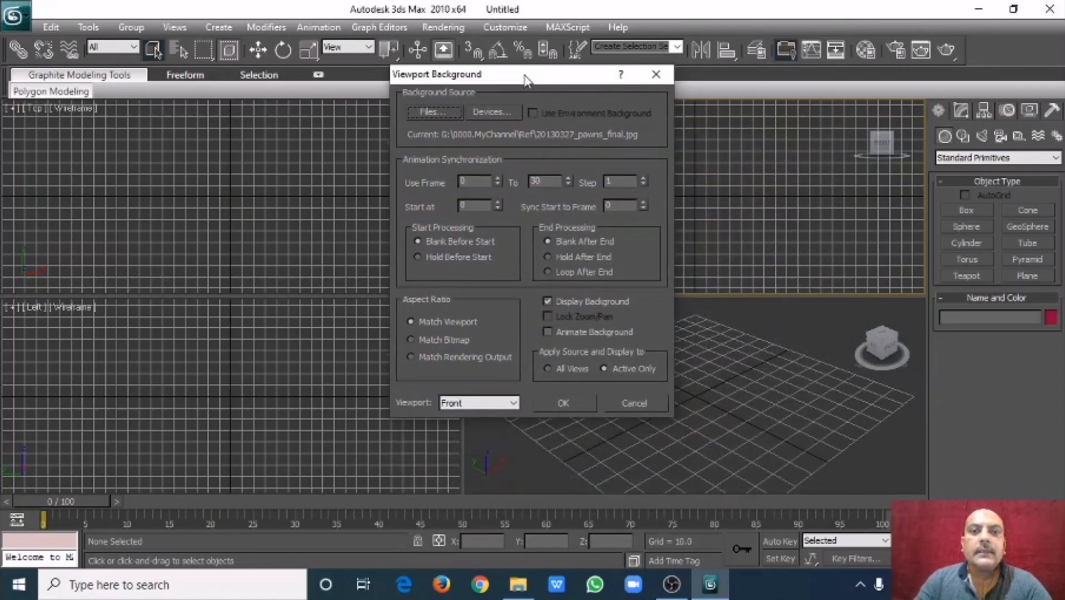
pyautogui.click(583, 304)
pyautogui.click(582, 304)
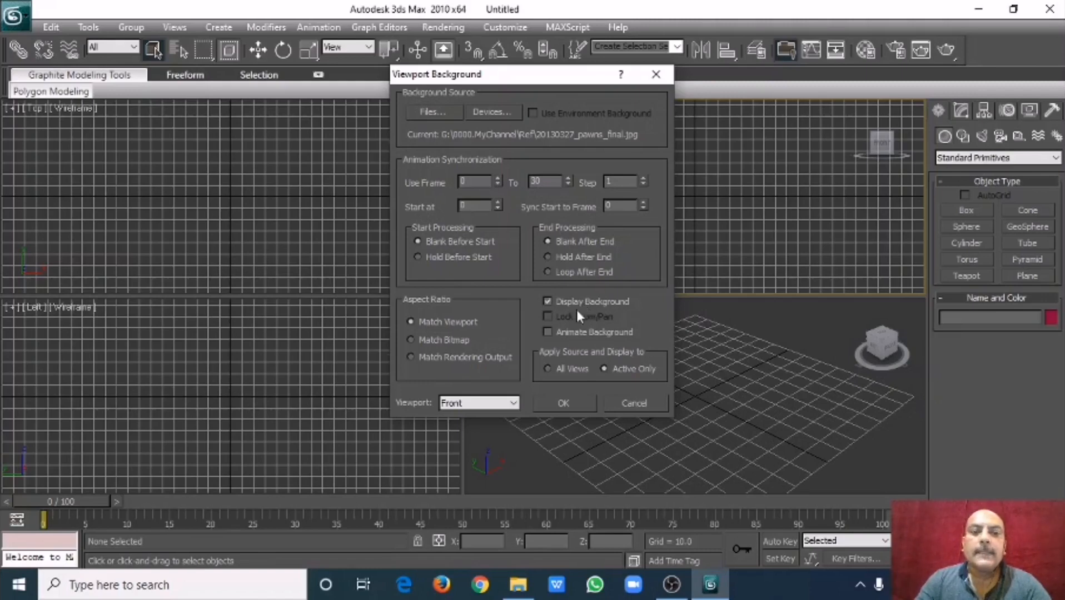
pyautogui.click(467, 343)
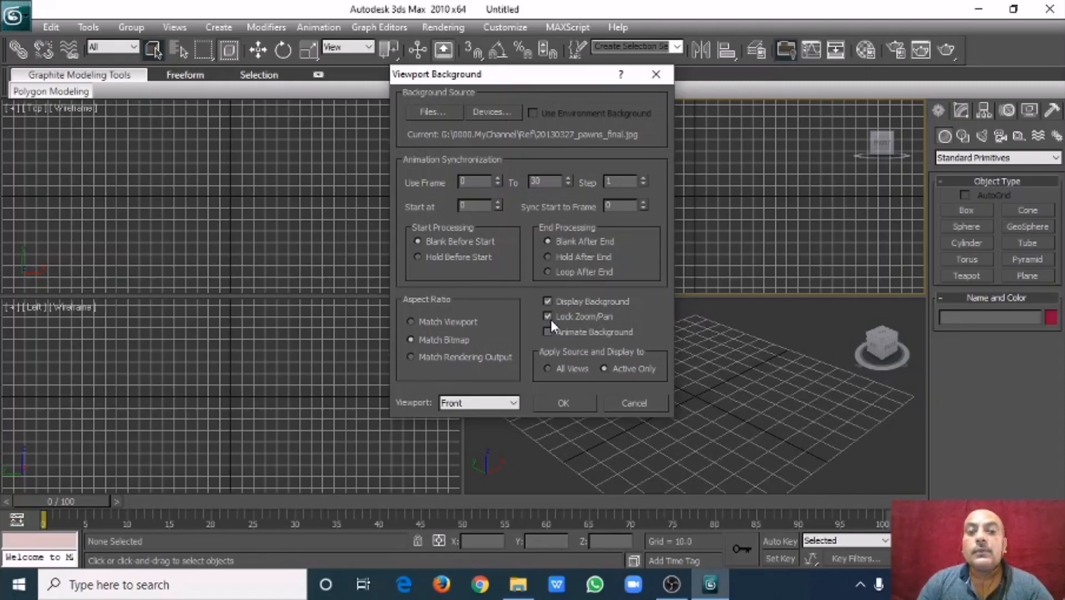
pyautogui.click(563, 402)
# - Hide the grid in the Front viewport and maximize that viewport
pyautogui.scroll(-3, 639, 225)
pyautogui.scroll(-3, 641, 224)
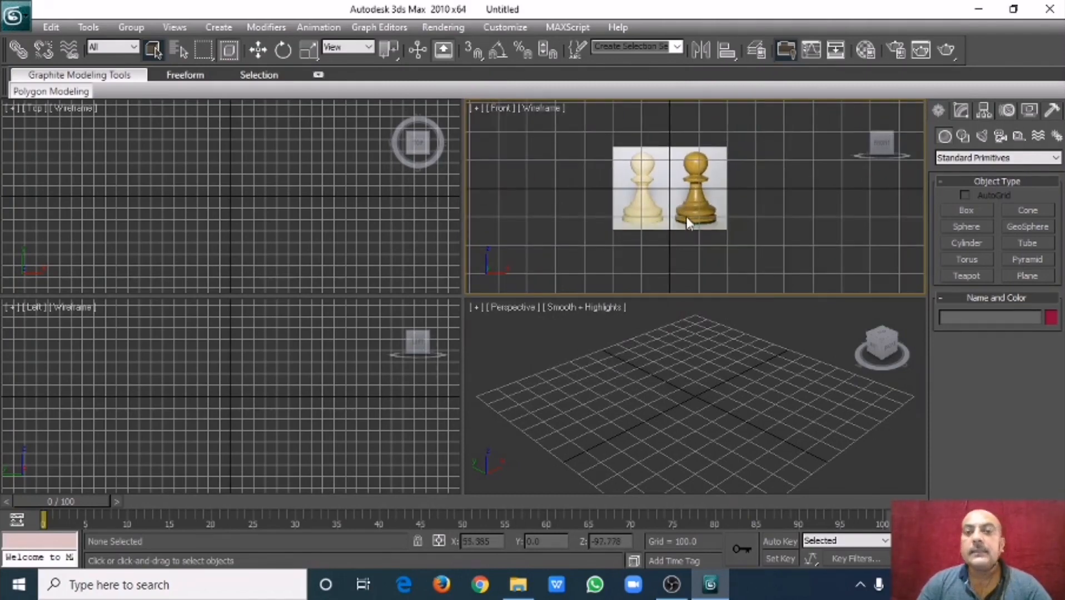
pyautogui.press('g')
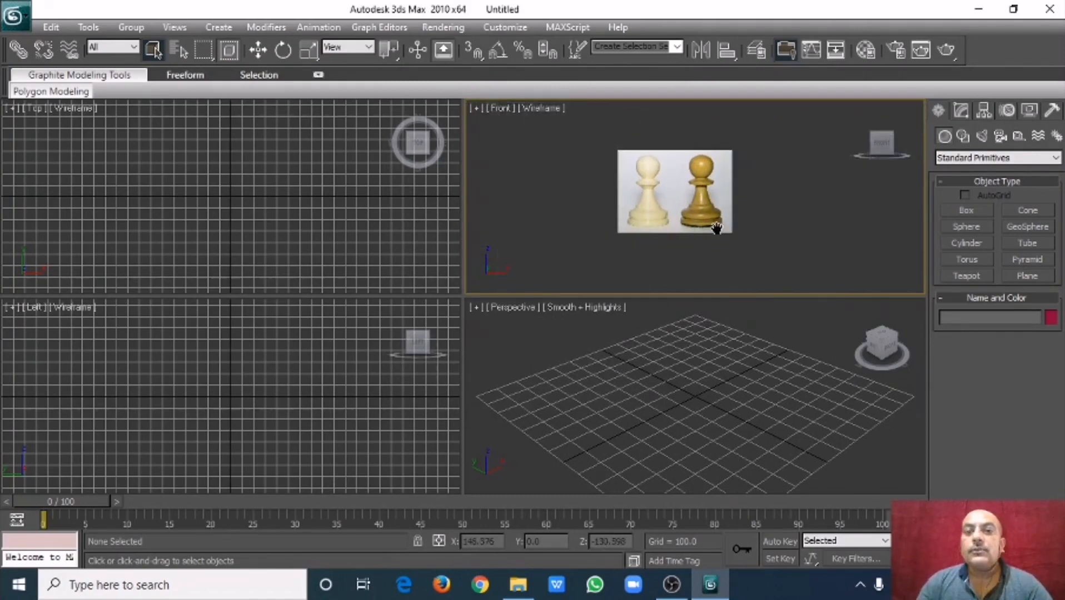
pyautogui.scroll(5, 712, 227)
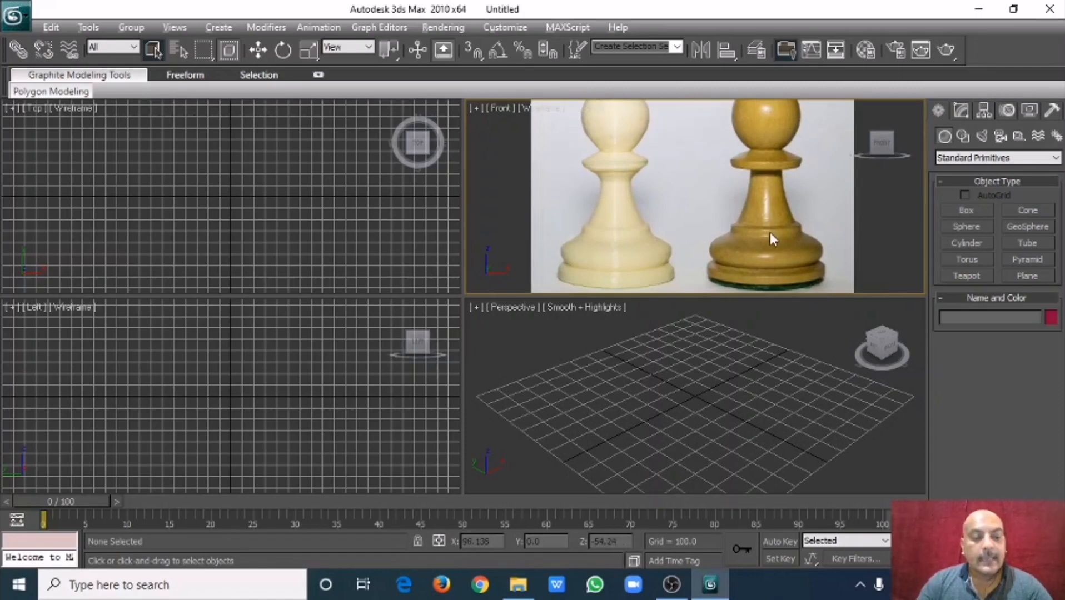
pyautogui.hotkey('alt', 'w')
# - Examine the pawn reference image close up and in full in the Front viewport
pyautogui.scroll(1, 611, 297)
pyautogui.scroll(-3, 618, 272)
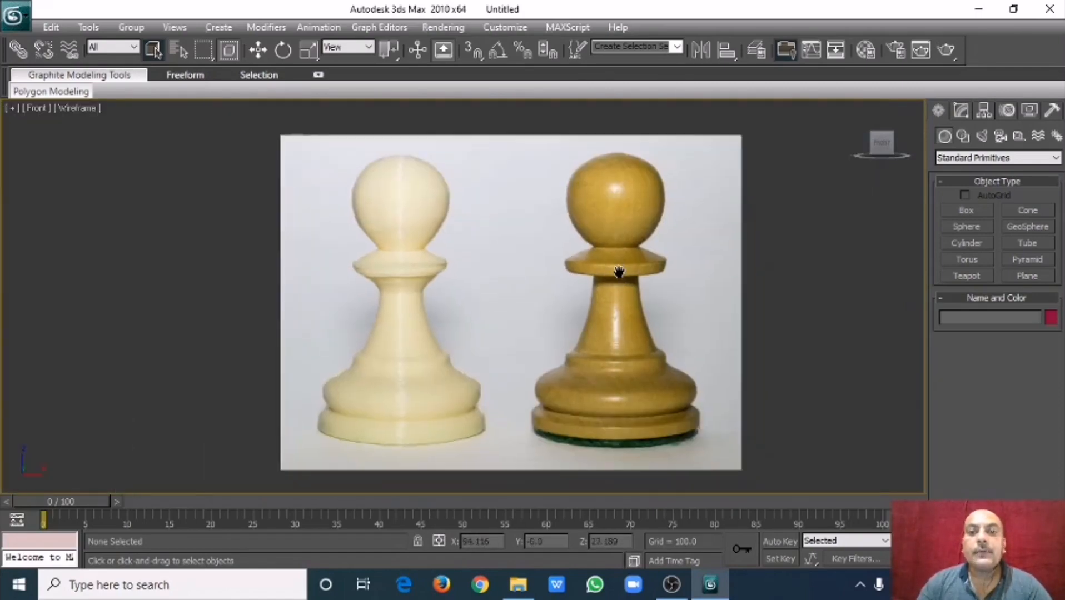
pyautogui.scroll(3, 608, 250)
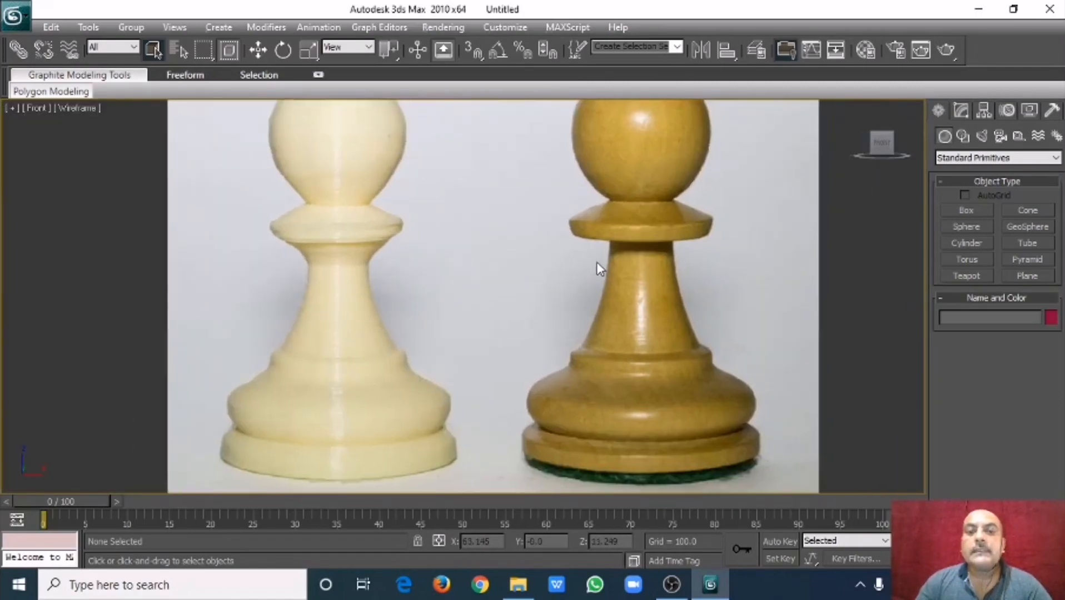
pyautogui.scroll(-2, 596, 262)
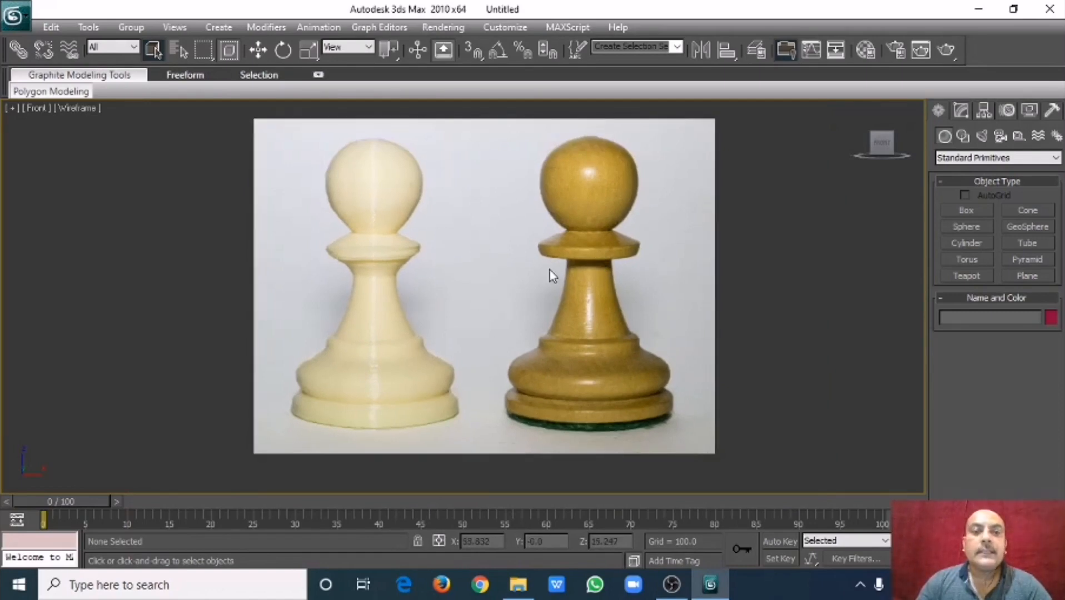
pyautogui.scroll(2, 550, 276)
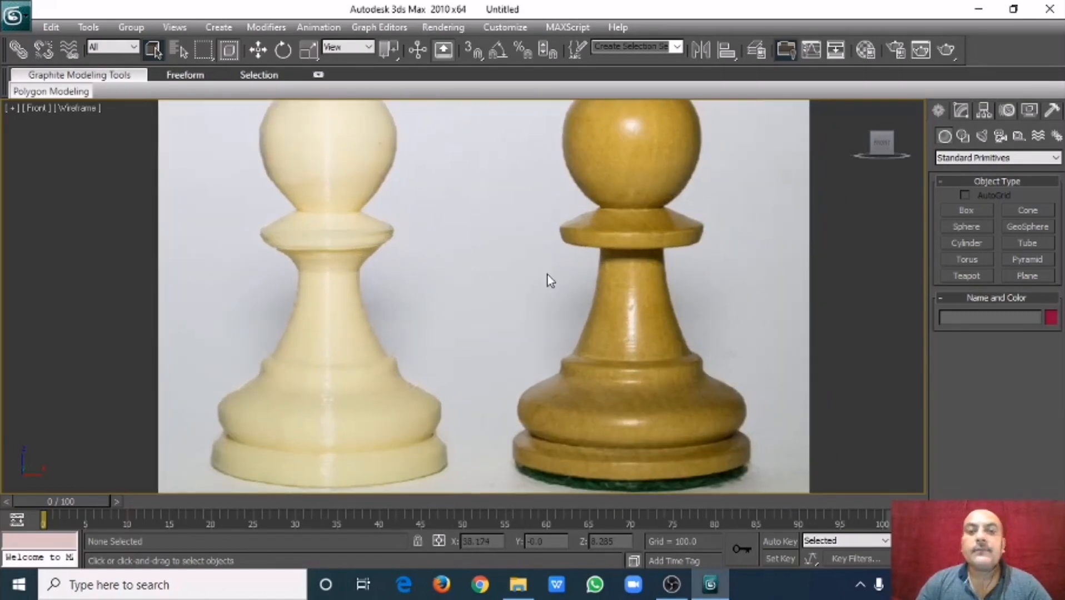
pyautogui.moveTo(572, 274); pyautogui.dragTo(573, 284, button='middle')
pyautogui.scroll(-2, 573, 283)
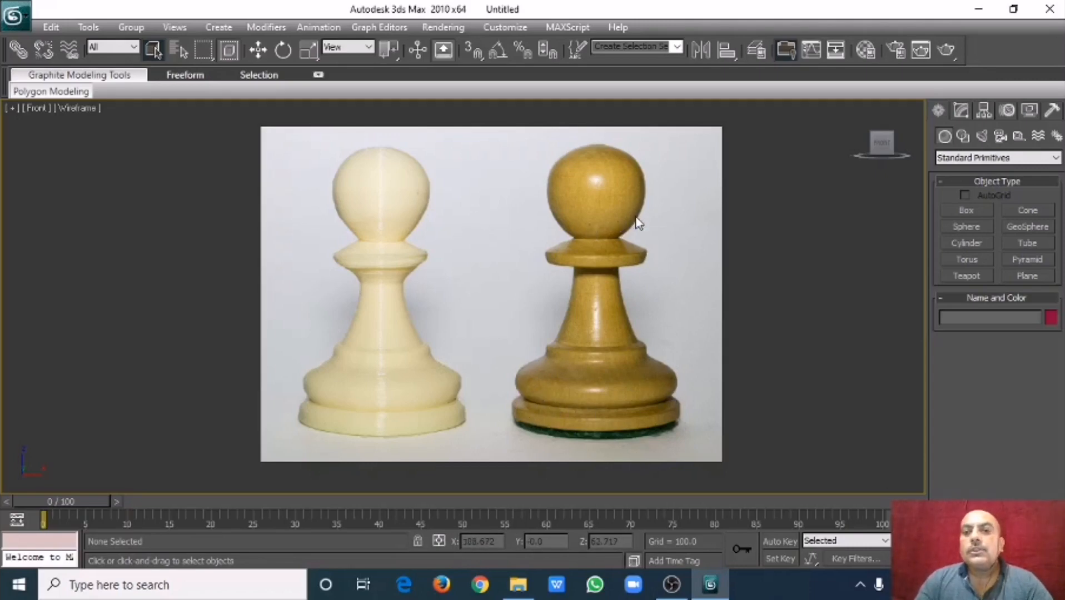
# - Create a sphere of about 41 radius over the brown pawn's head and align it with the reference image
pyautogui.click(967, 227)
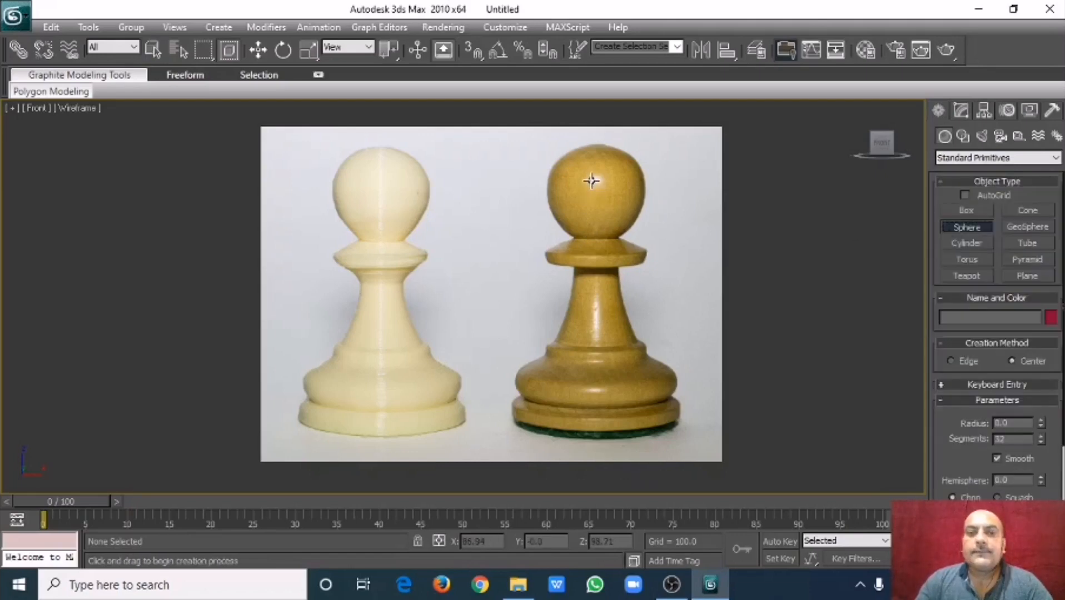
pyautogui.moveTo(594, 179); pyautogui.dragTo(618, 218)
pyautogui.click(259, 50)
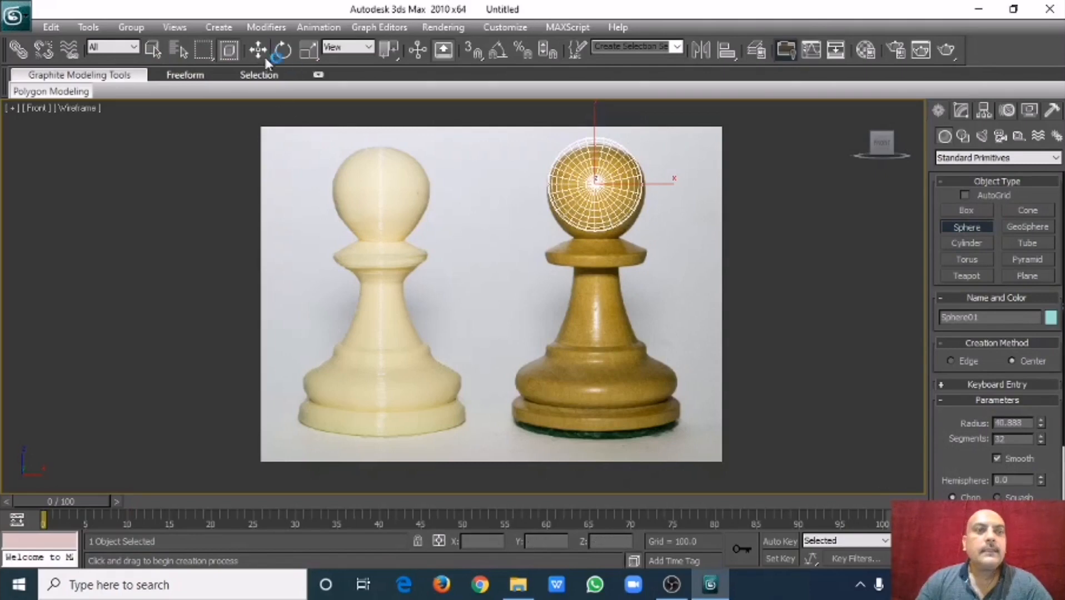
pyautogui.moveTo(537, 171); pyautogui.dragTo(542, 222, button='middle')
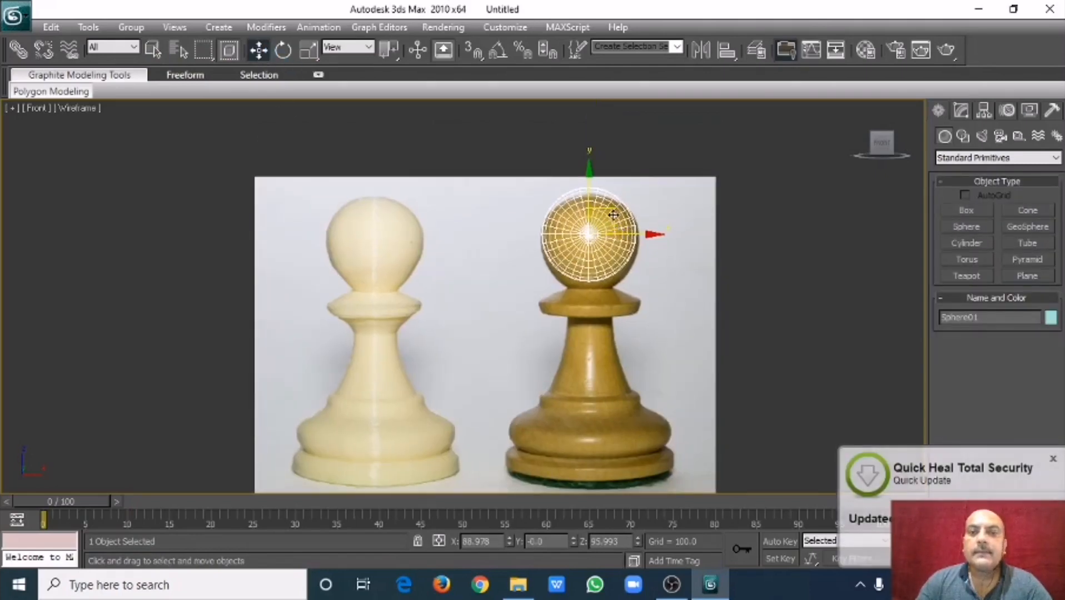
pyautogui.moveTo(613, 218); pyautogui.dragTo(616, 217)
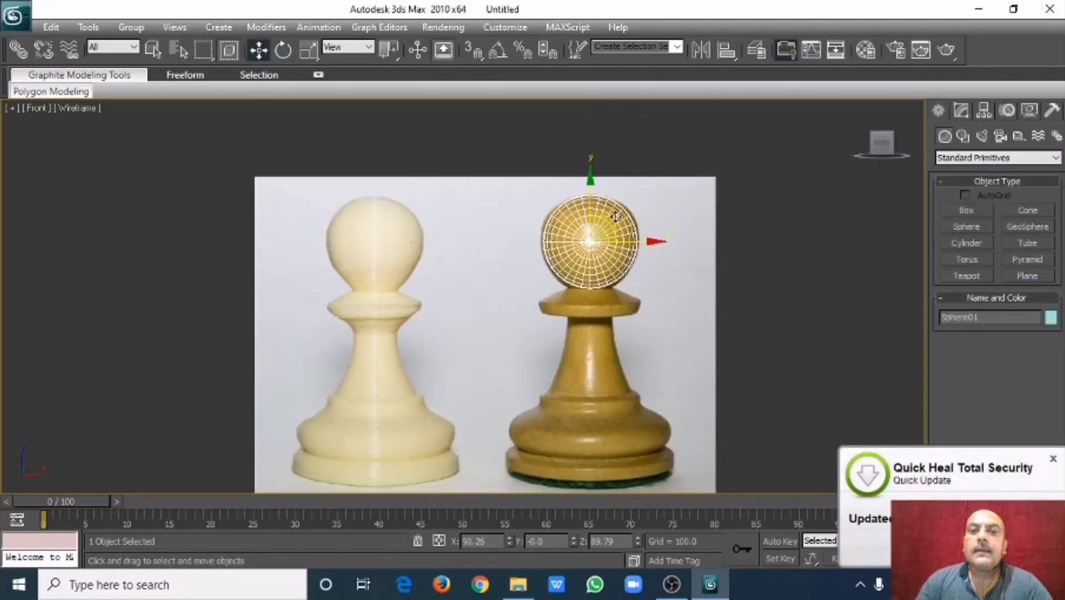
# - Set the sphere's segments to 8 and its radius to about 48.2 so it slightly exceeds the pawn's head
pyautogui.click(962, 115)
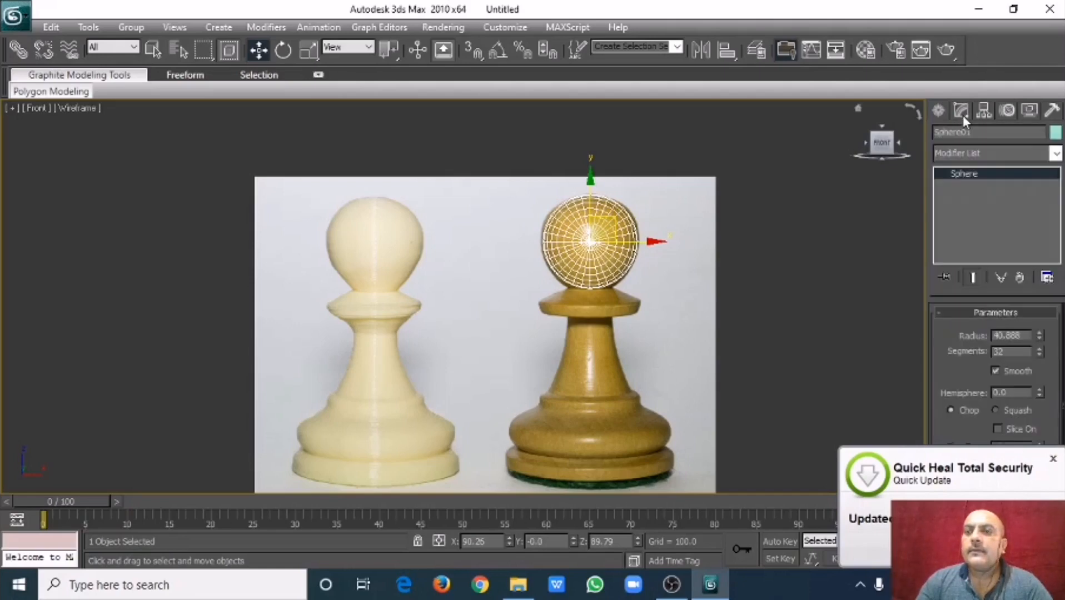
pyautogui.click(1052, 458)
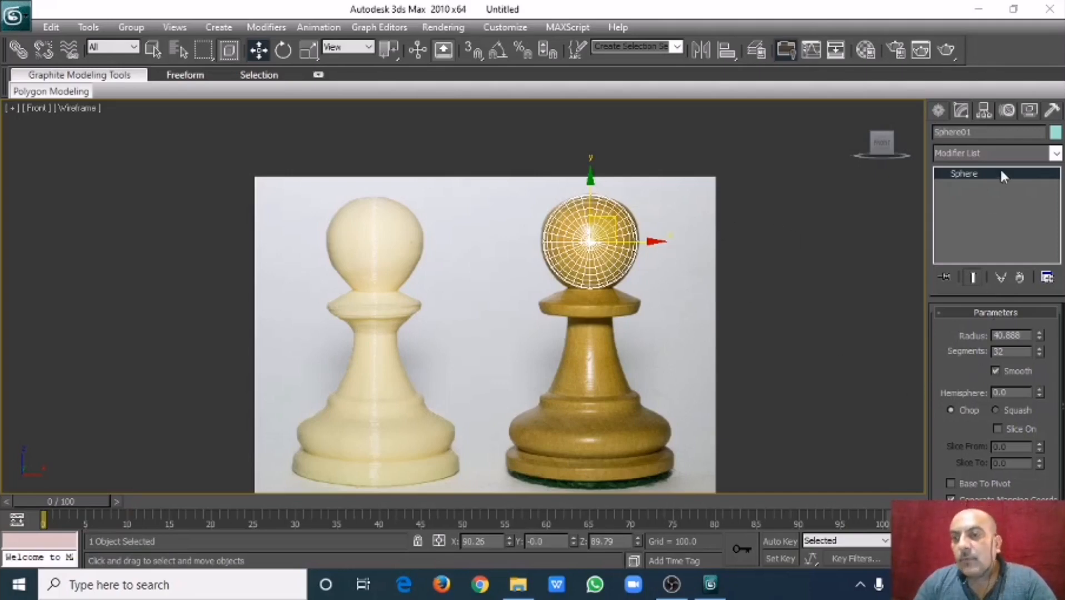
pyautogui.doubleClick(1010, 351)
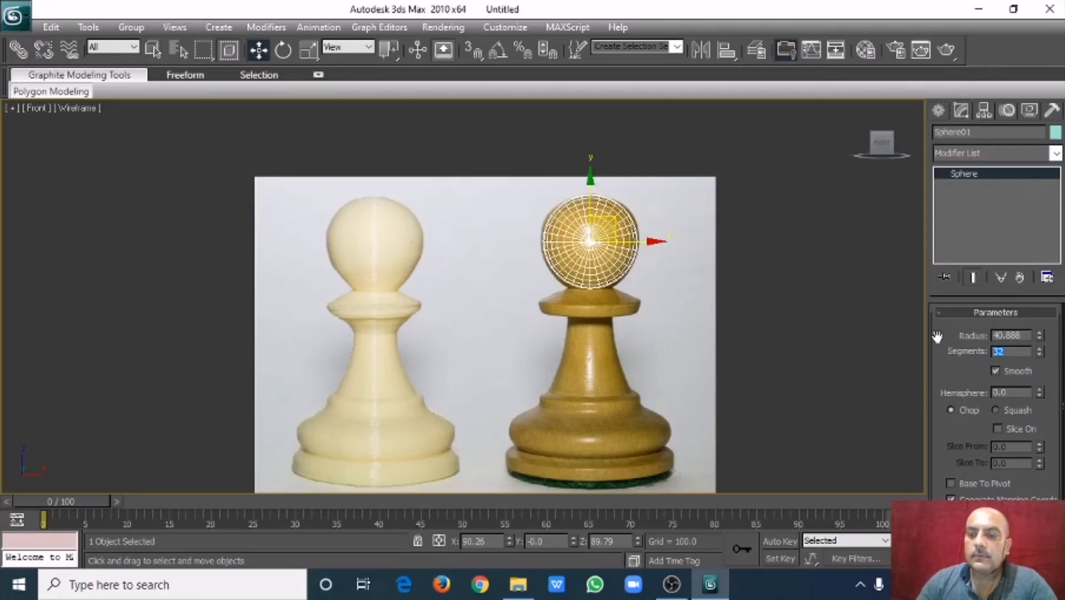
pyautogui.press('Num_Lock')
pyautogui.write('5')
pyautogui.press('Return')
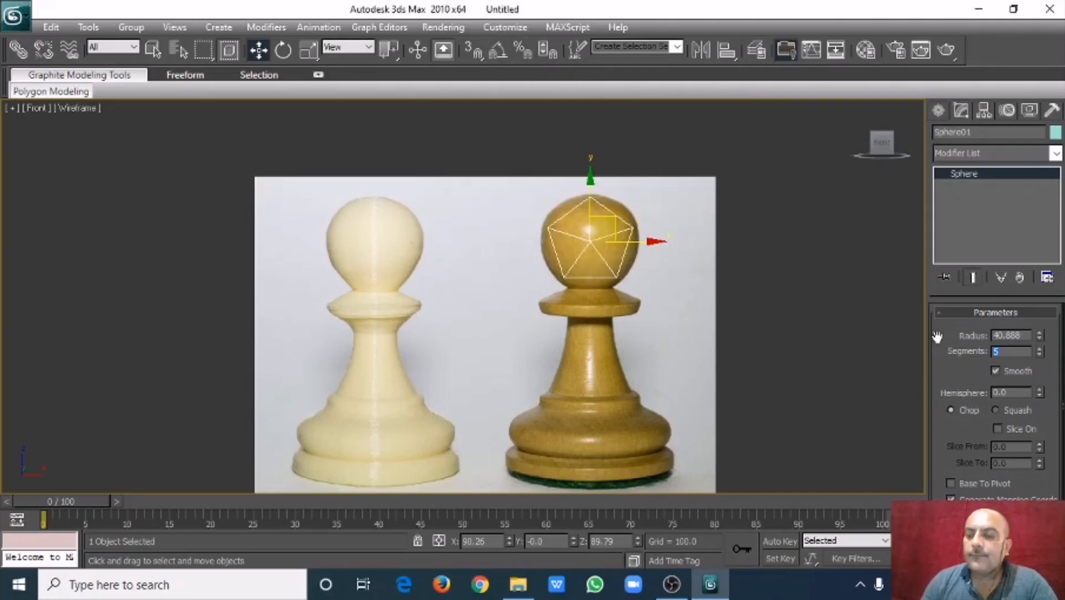
pyautogui.click(1040, 349)
pyautogui.click(1039, 349)
pyautogui.click(1039, 349)
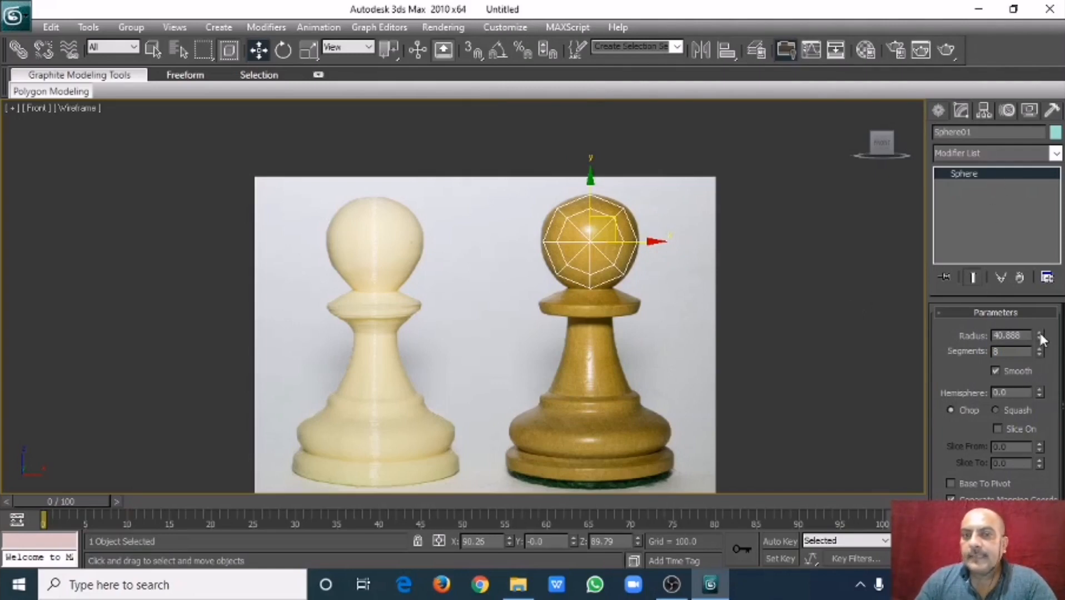
pyautogui.moveTo(1038, 330); pyautogui.dragTo(1035, 318)
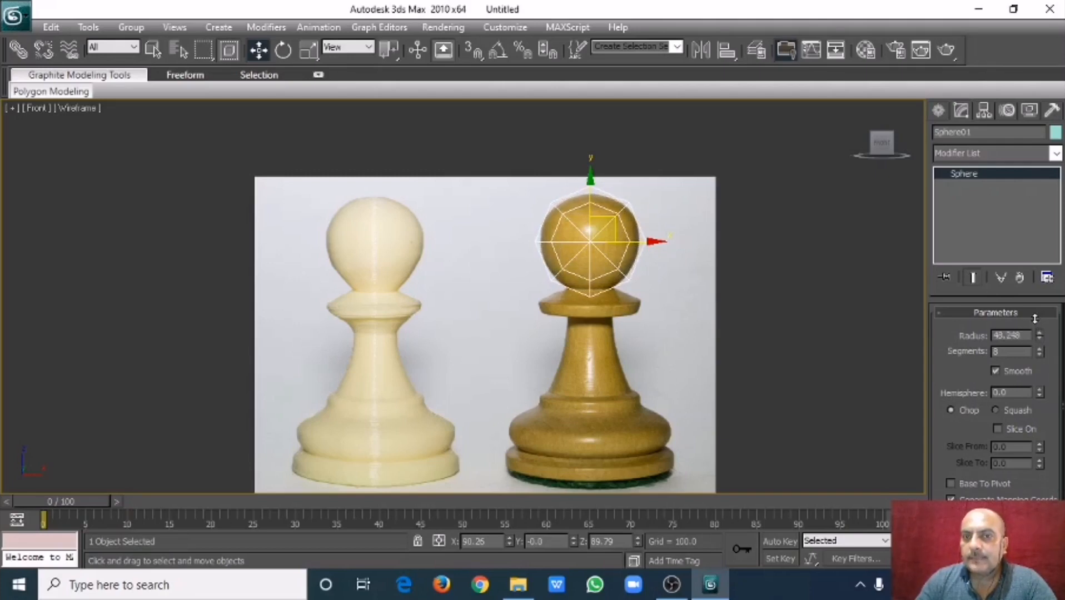
# - Apply a TurboSmooth modifier to the sphere, comparing the mesh with and without it
pyautogui.click(1029, 157)
pyautogui.press('t')
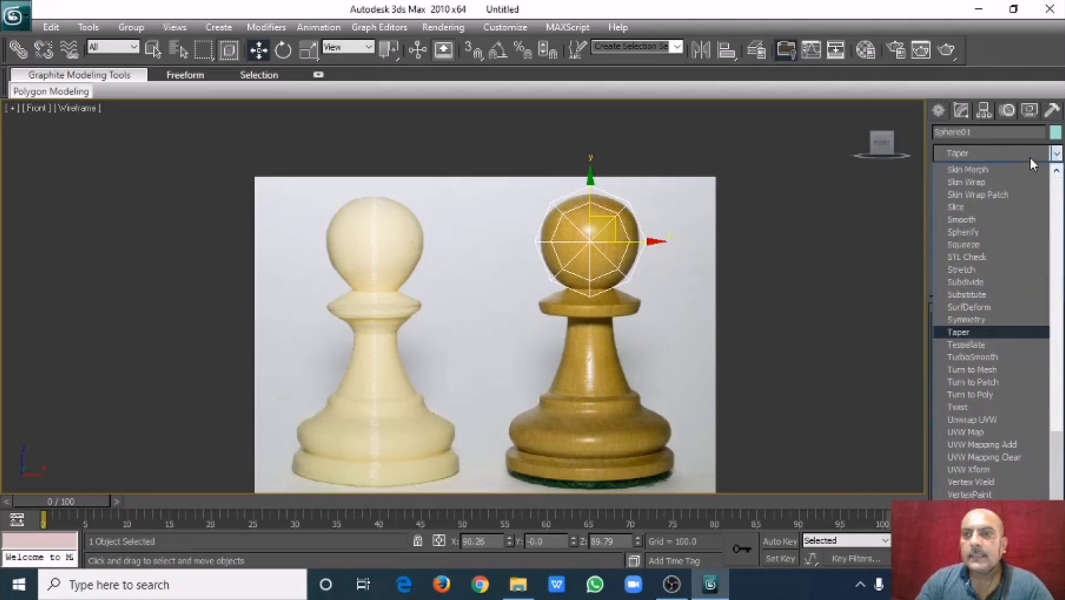
pyautogui.click(969, 352)
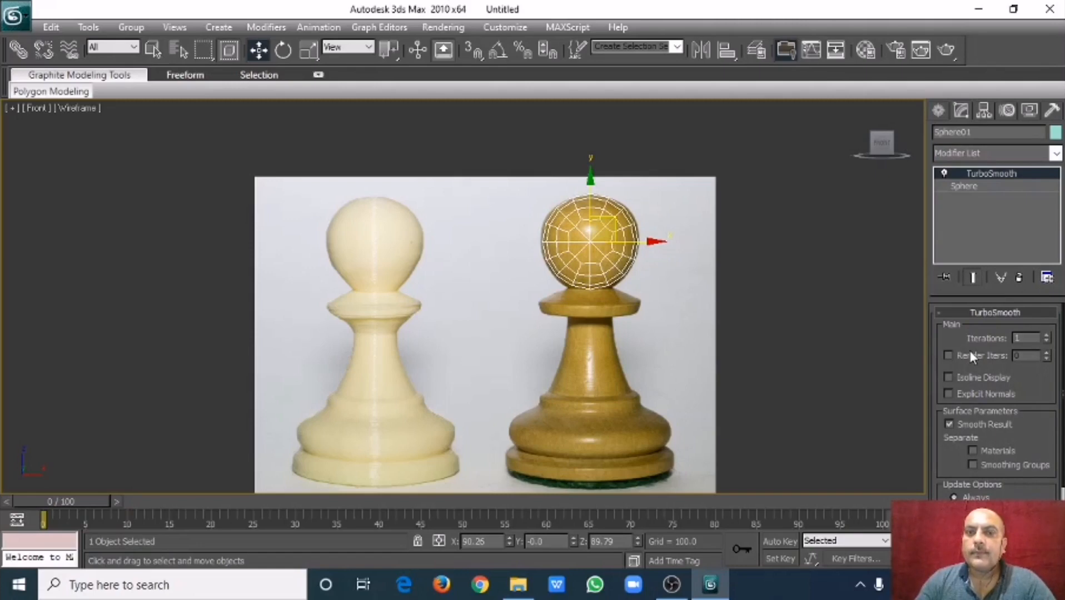
pyautogui.click(1020, 276)
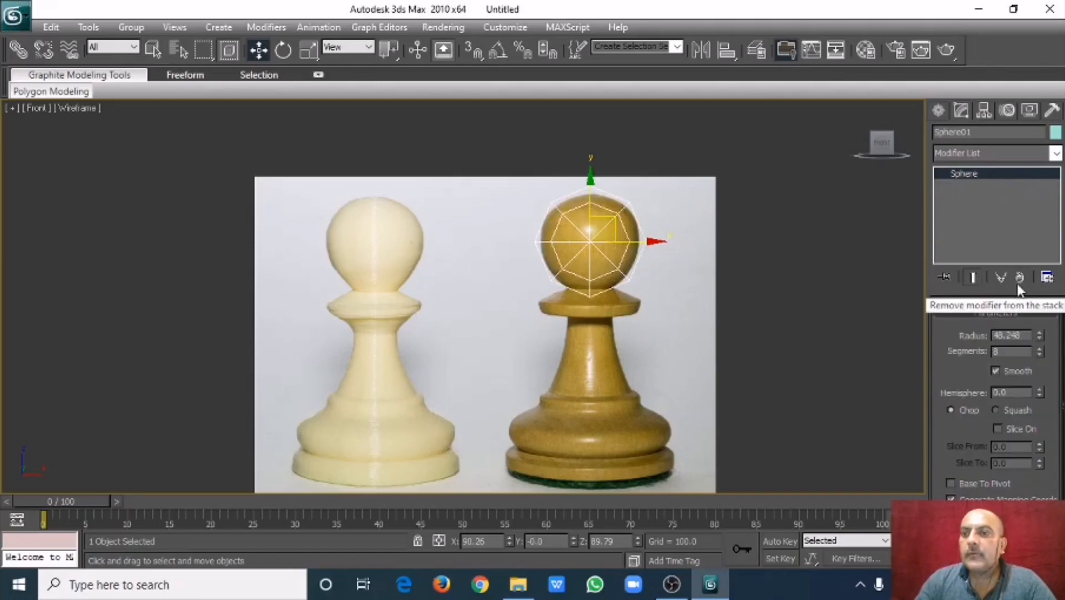
pyautogui.hotkey('ctrl', 'z')
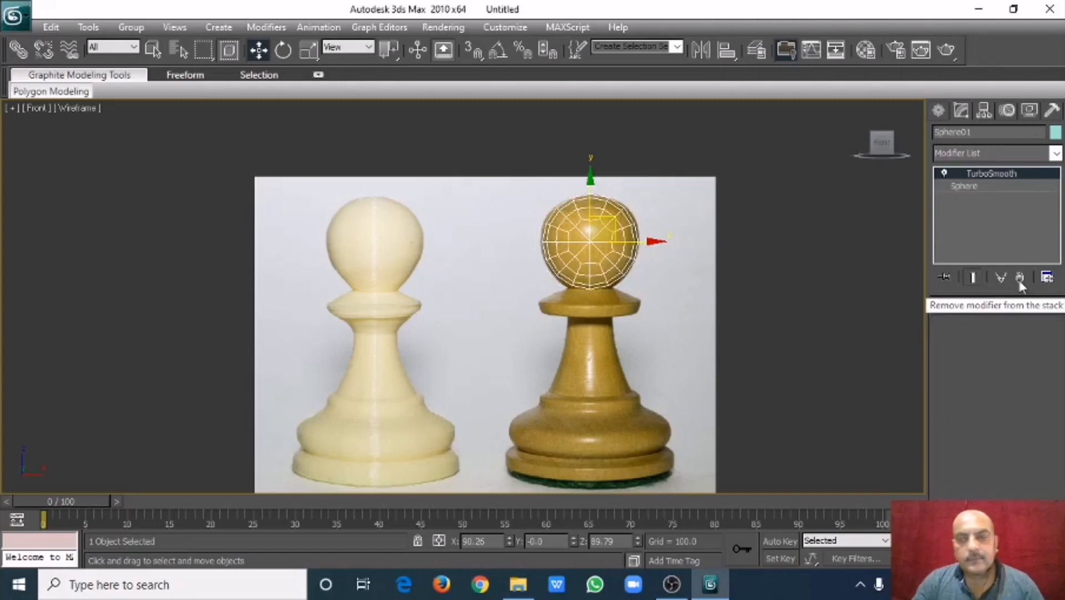
# - Compare the sphere with and without TurboSmooth, and remove the modifier from its stack
pyautogui.click(947, 174)
pyautogui.click(947, 173)
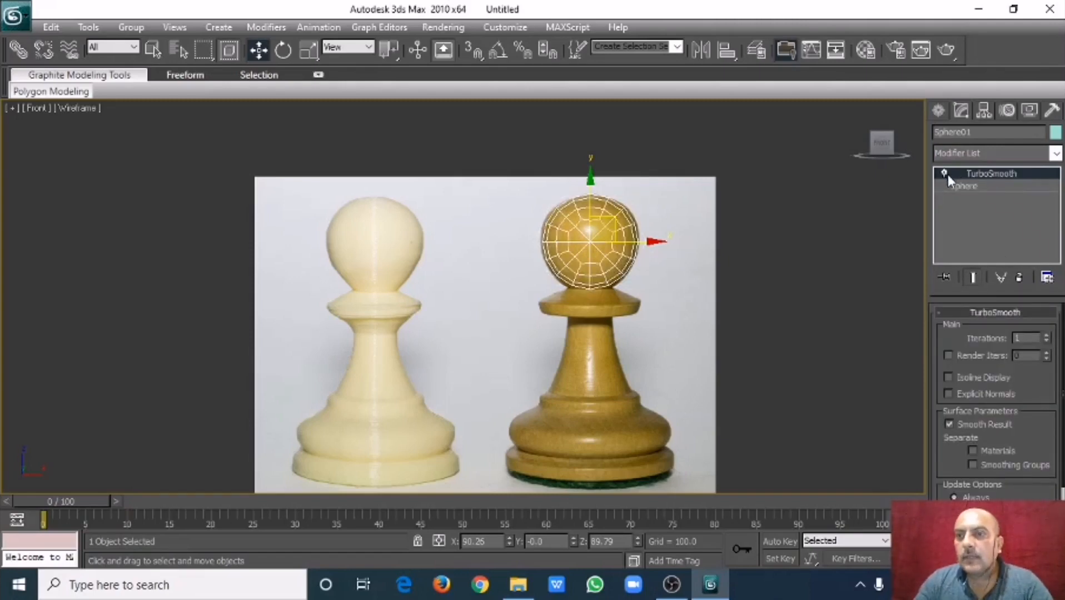
pyautogui.click(1020, 278)
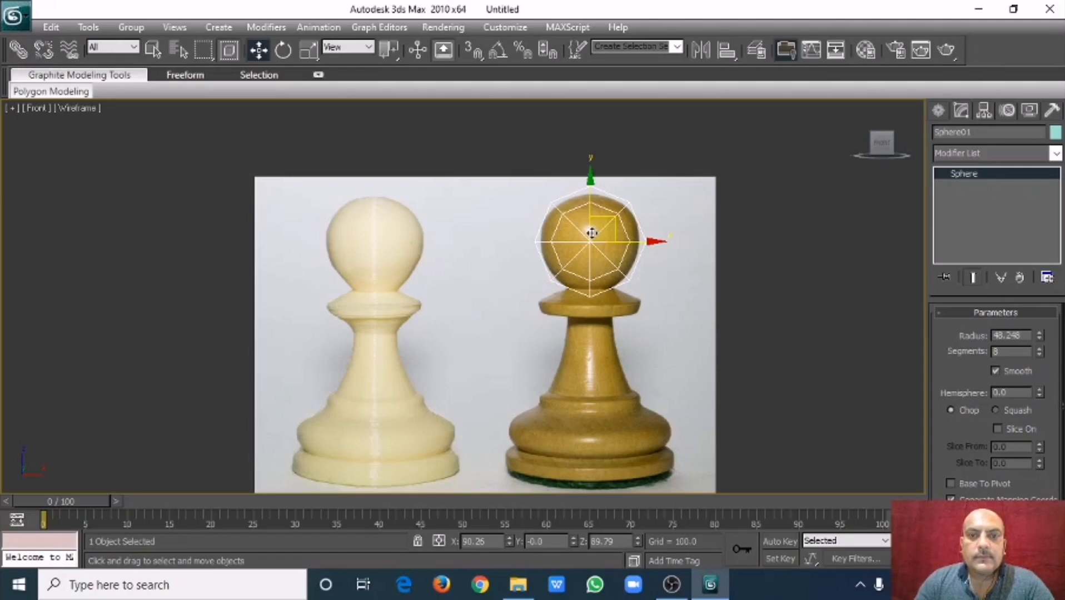
# - Add an Edit Poly modifier to the sphere and expand its sub-object levels
pyautogui.click(988, 156)
pyautogui.press('e')
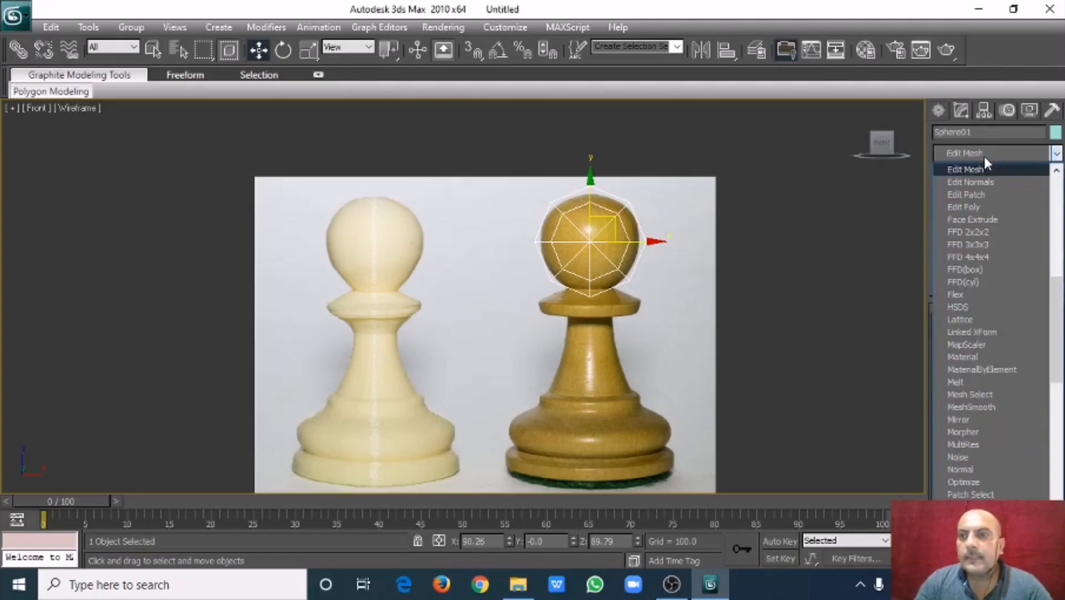
pyautogui.click(974, 206)
pyautogui.click(958, 173)
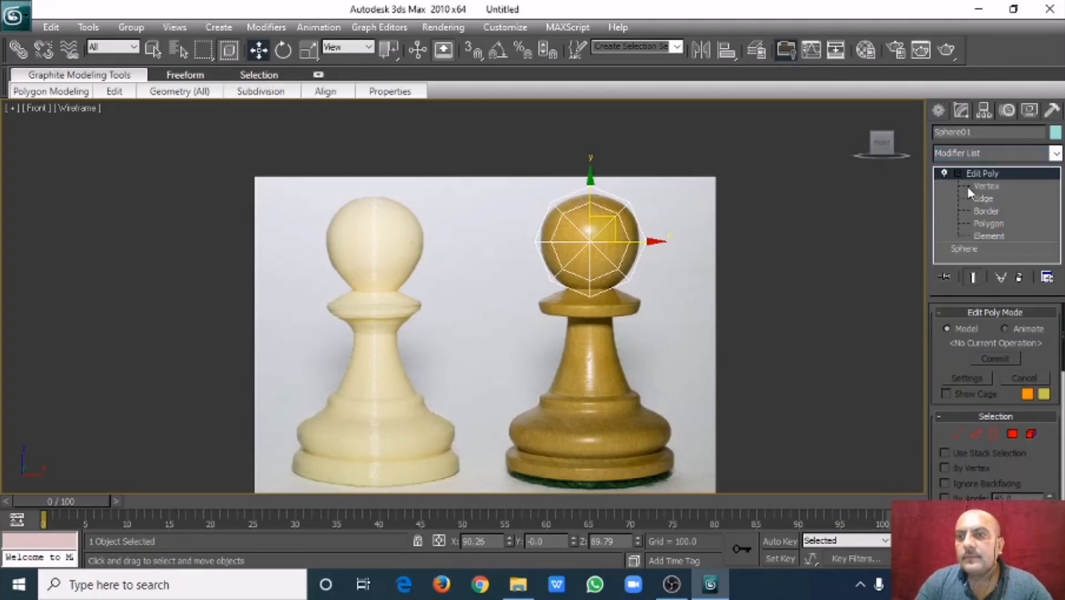
# - Select the ring of vertices near the sphere's lower end and scale it uniformly inward to taper the head
pyautogui.click(973, 186)
pyautogui.moveTo(534, 261); pyautogui.dragTo(642, 292)
pyautogui.click(308, 50)
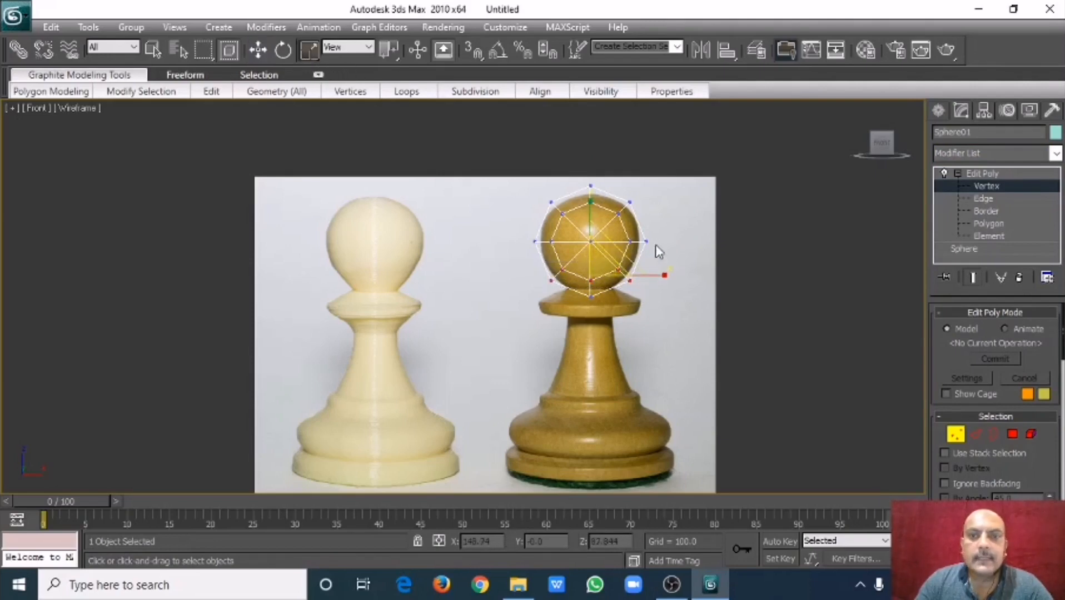
pyautogui.hotkey('alt', 'w')
pyautogui.scroll(-3, 701, 406)
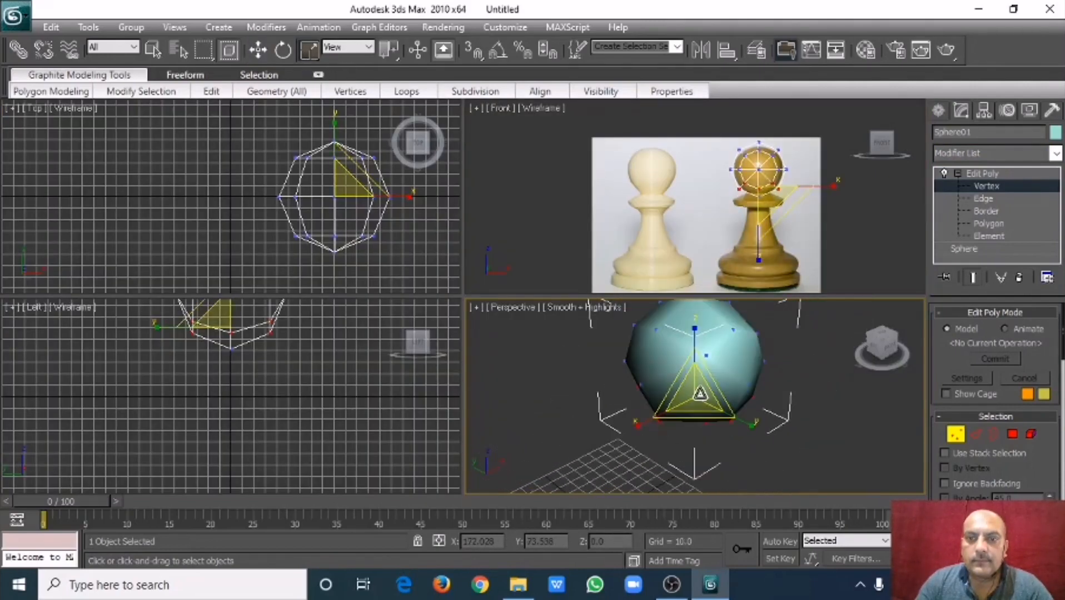
pyautogui.moveTo(701, 404); pyautogui.dragTo(699, 425)
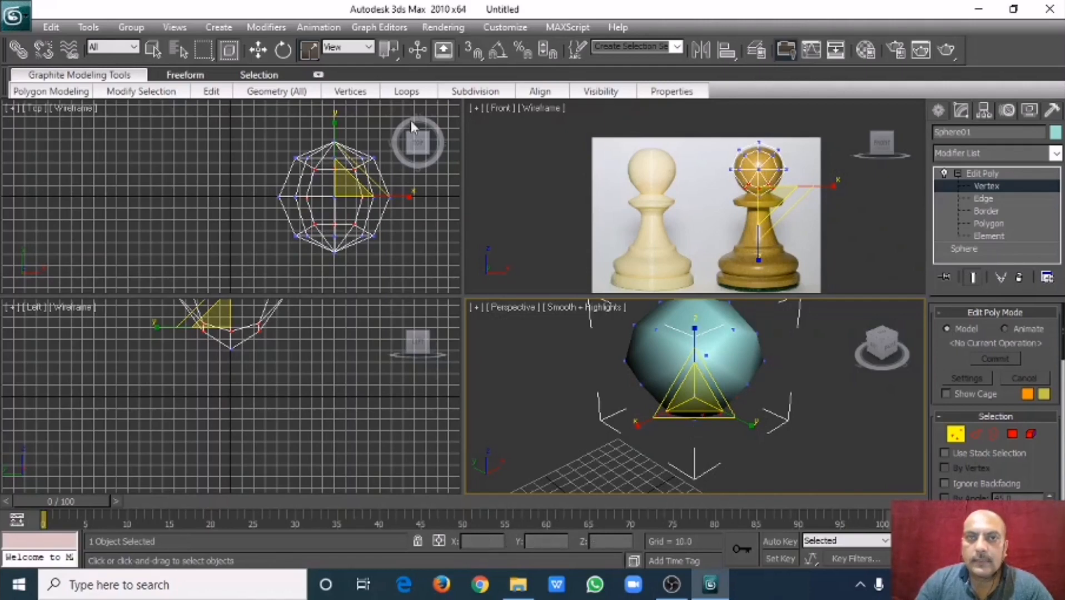
# - Lower the tapered vertices to about Z 53 to follow the pawn's head outline, and leave vertex editing
pyautogui.press('w')
pyautogui.click(750, 195)
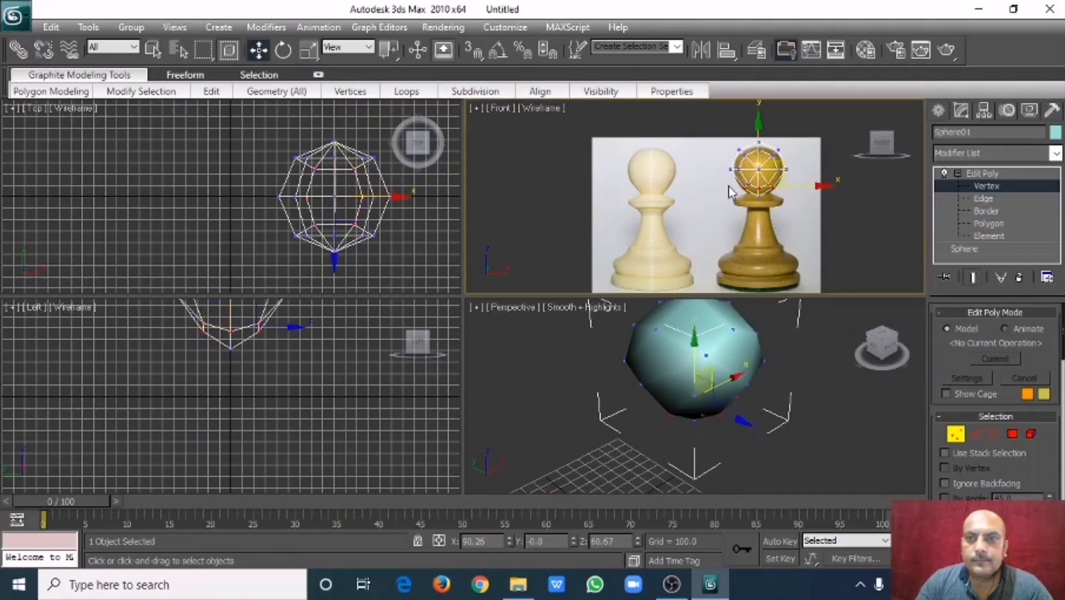
pyautogui.moveTo(758, 146); pyautogui.dragTo(758, 150)
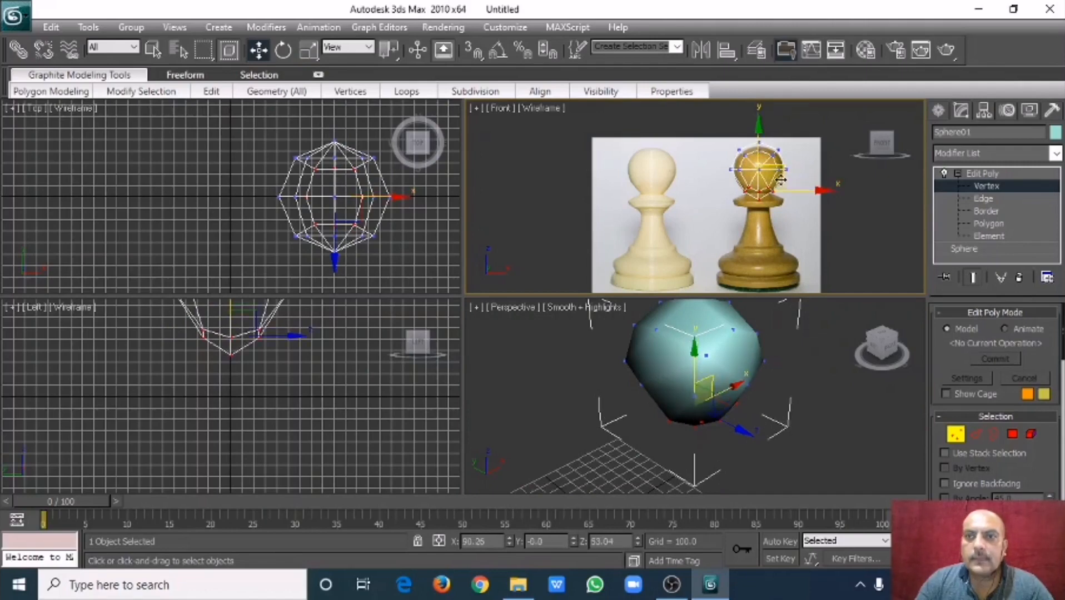
pyautogui.click(807, 210)
pyautogui.click(978, 175)
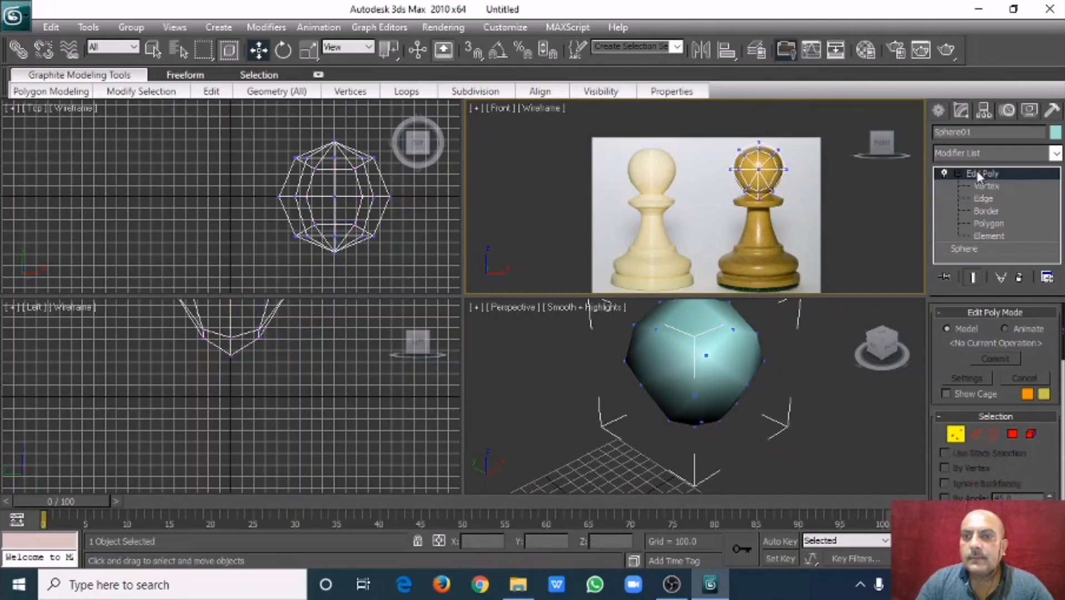
# - Deselect the head and enlarge the Front and Perspective viewports by narrowing the Top and Left ones
pyautogui.click(809, 382)
pyautogui.moveTo(734, 206); pyautogui.dragTo(721, 201, button='middle')
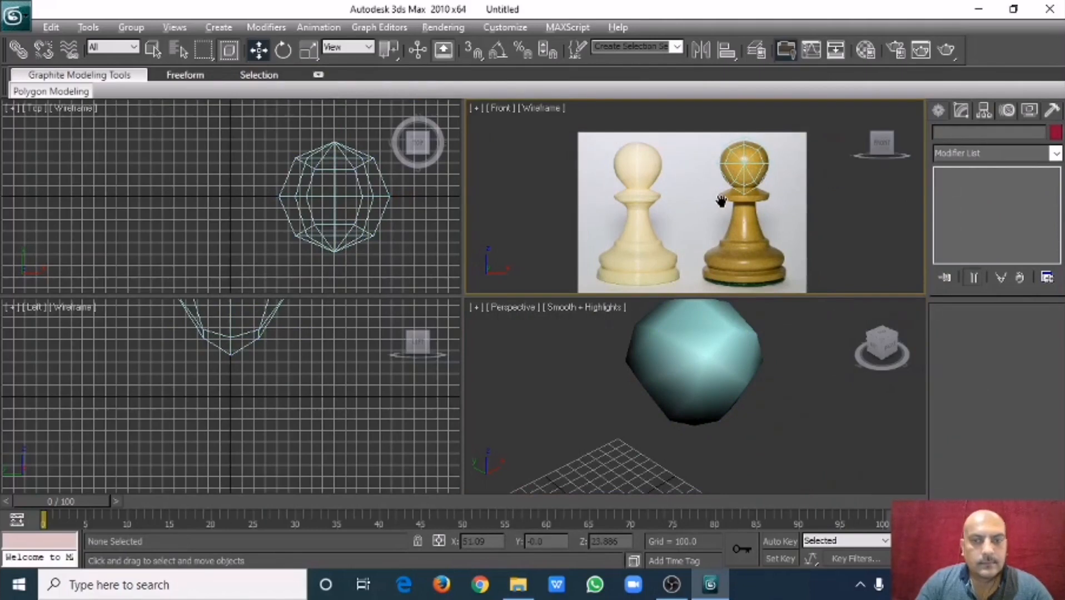
pyautogui.click(776, 392)
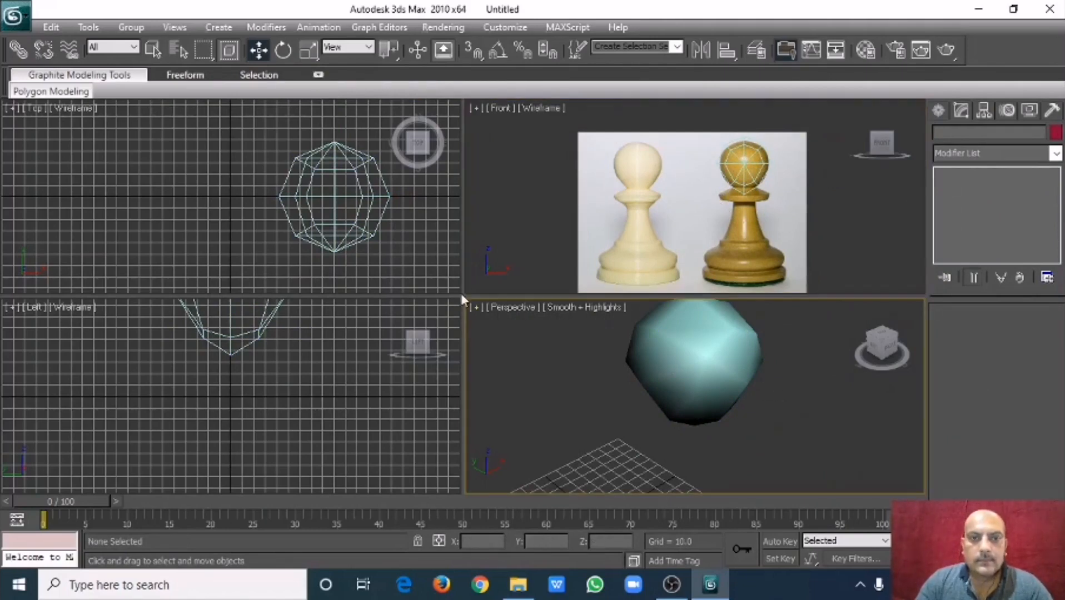
pyautogui.moveTo(181, 287); pyautogui.dragTo(180, 290)
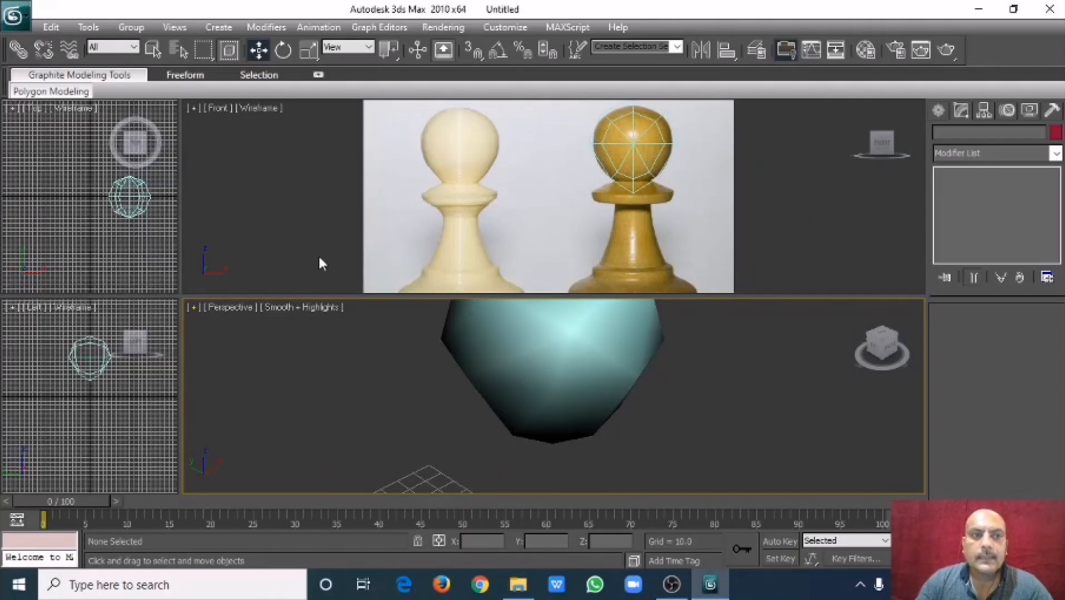
pyautogui.moveTo(181, 280); pyautogui.dragTo(272, 270)
pyautogui.moveTo(234, 264); pyautogui.dragTo(236, 264)
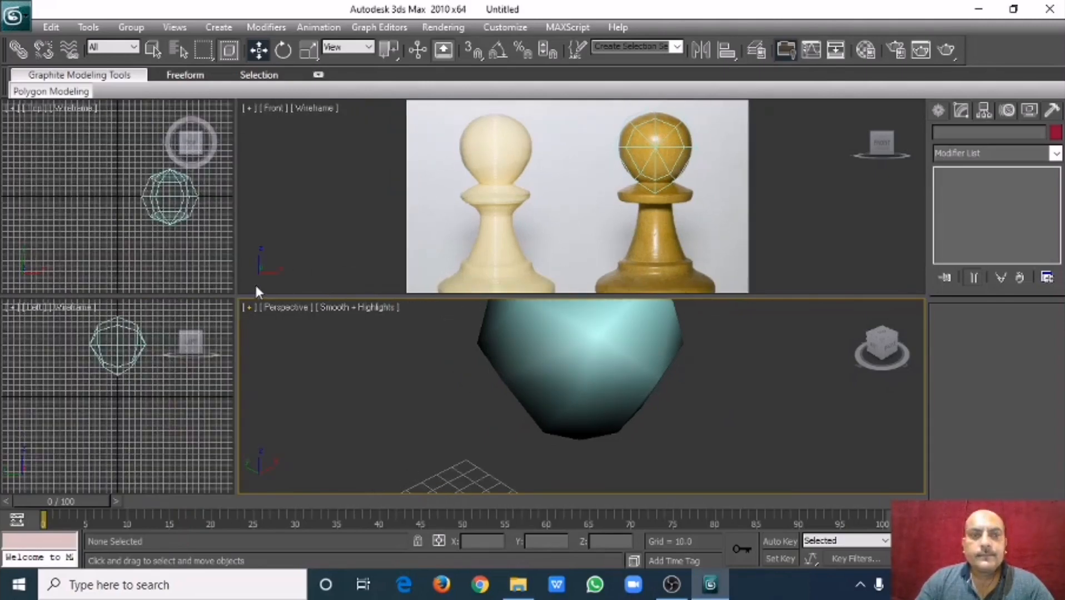
pyautogui.moveTo(236, 271); pyautogui.dragTo(365, 271)
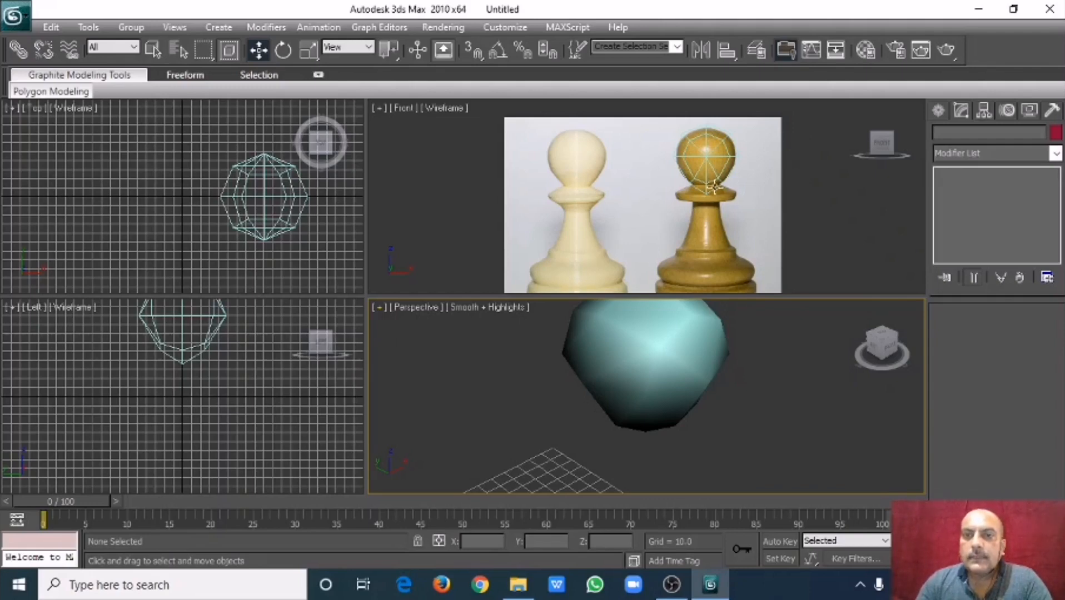
# - Reselect the head mesh and apply a TurboSmooth modifier above Edit Poly
pyautogui.click(711, 185)
pyautogui.click(978, 173)
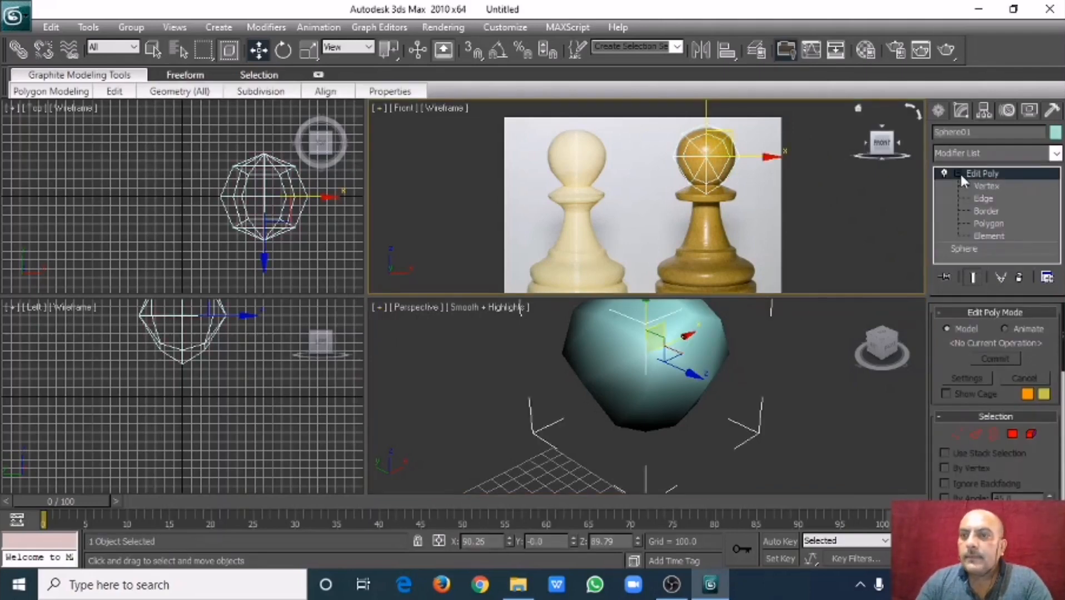
pyautogui.click(990, 185)
pyautogui.click(991, 177)
pyautogui.click(991, 185)
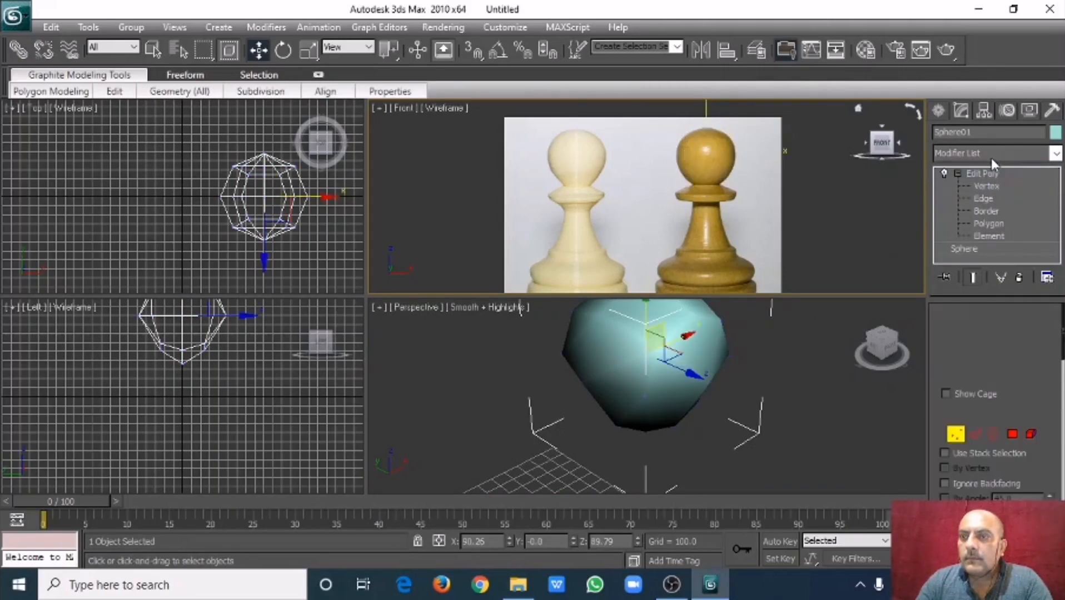
pyautogui.click(988, 173)
pyautogui.click(959, 175)
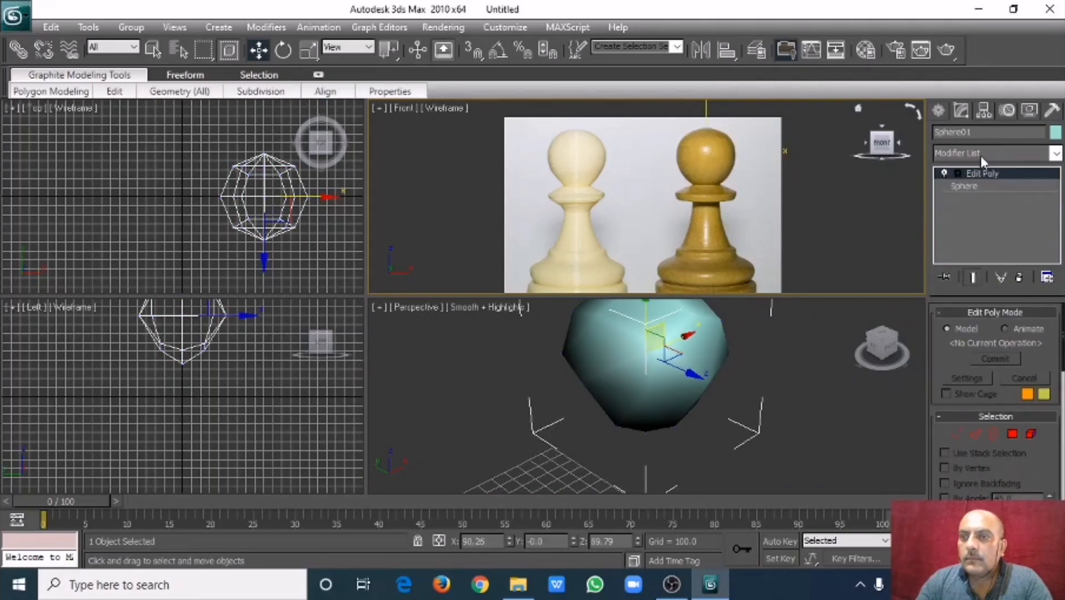
pyautogui.click(981, 153)
pyautogui.write('t')
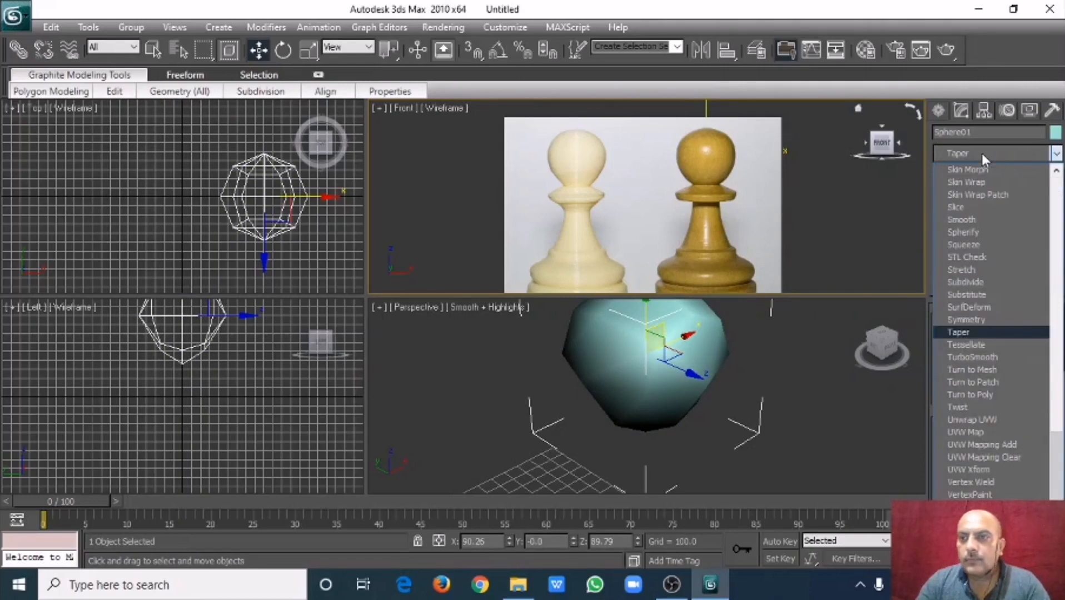
pyautogui.click(973, 355)
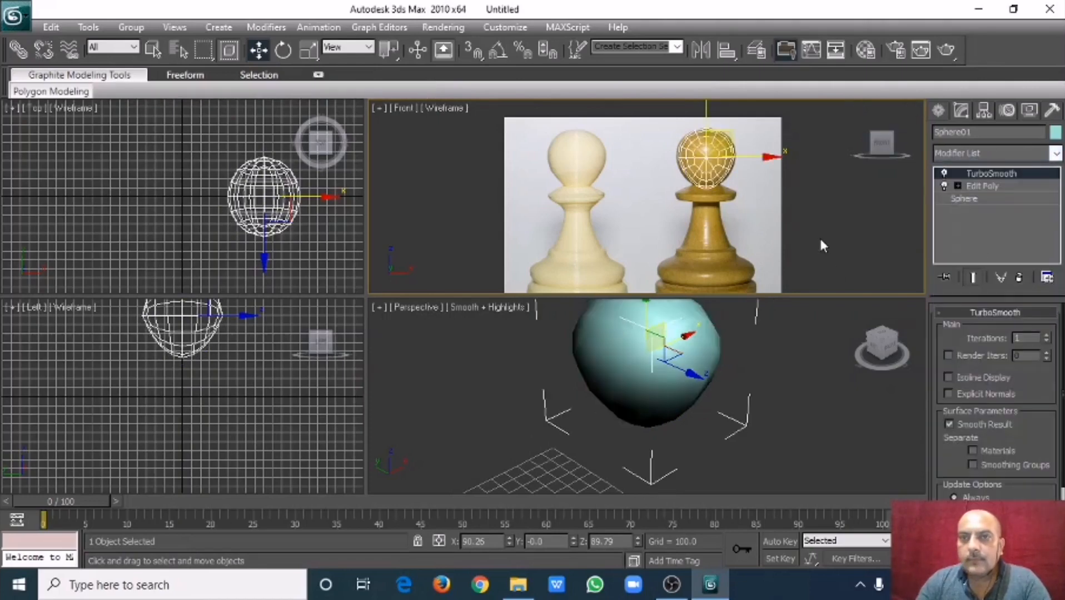
# - Inspect the smoothed head in Perspective and compare its outline with the brown pawn in the maximized Front viewport
pyautogui.click(781, 378)
pyautogui.moveTo(672, 396); pyautogui.dragTo(675, 435, button='middle')
pyautogui.keyDown('alt'); pyautogui.moveTo(653, 400); pyautogui.dragTo(618, 351, button='middle'); pyautogui.keyUp('alt')
pyautogui.scroll(4, 692, 192)
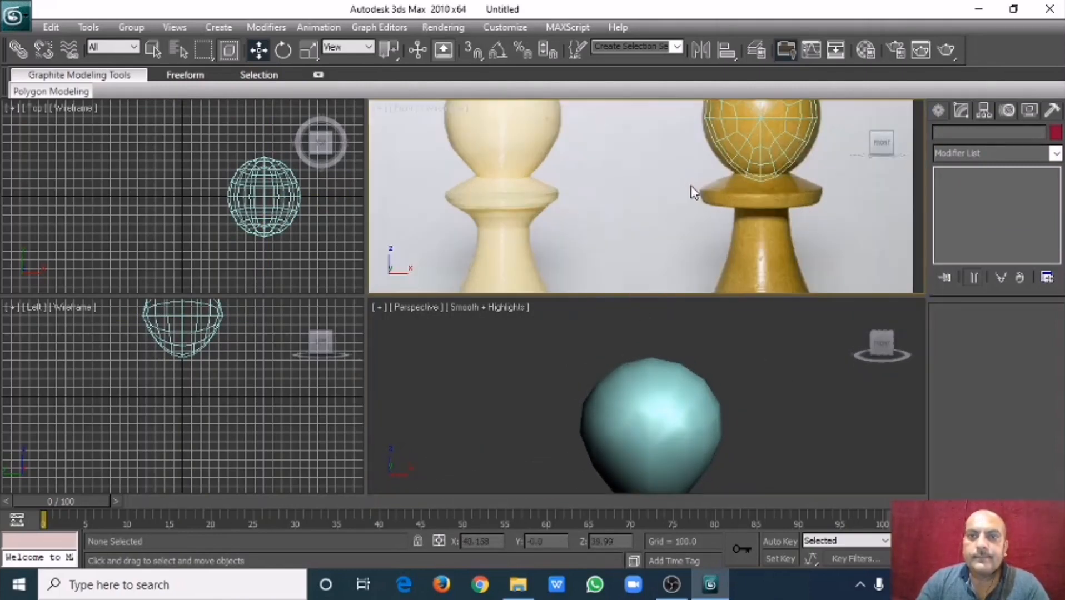
pyautogui.hotkey('alt', 'w')
pyautogui.scroll(2, 675, 228)
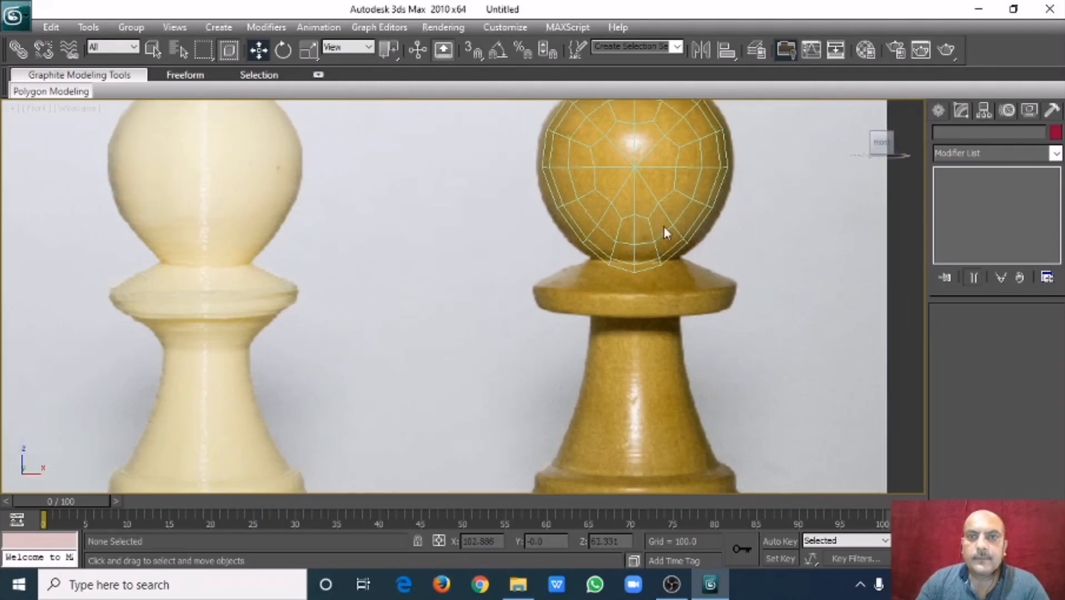
pyautogui.scroll(-3, 656, 223)
pyautogui.scroll(1, 670, 208)
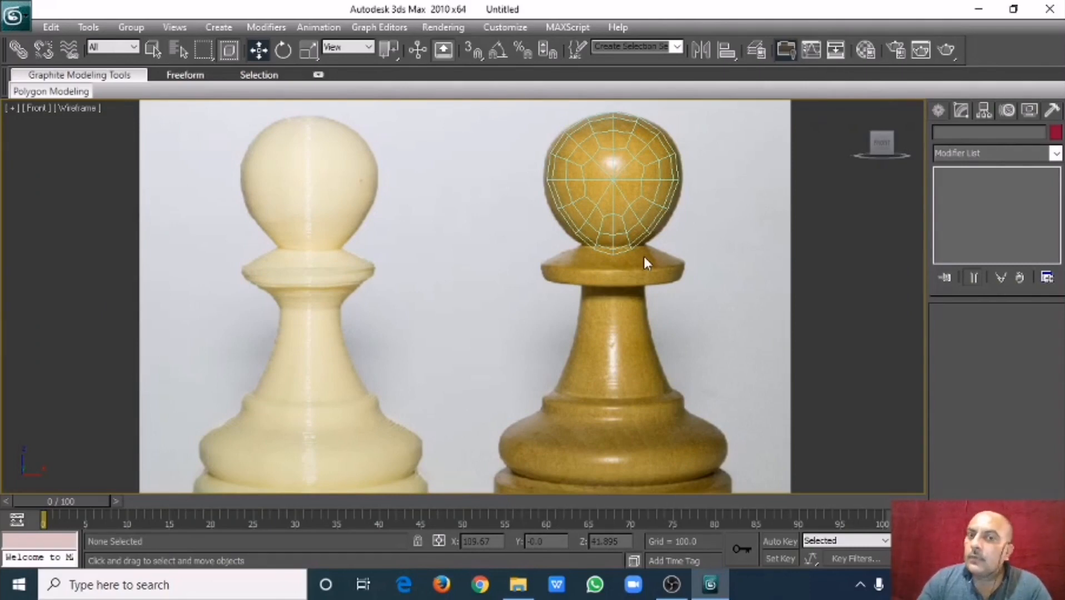
# - Examine the reference pawn's collar, neck and base below the modelled head
pyautogui.click(636, 188)
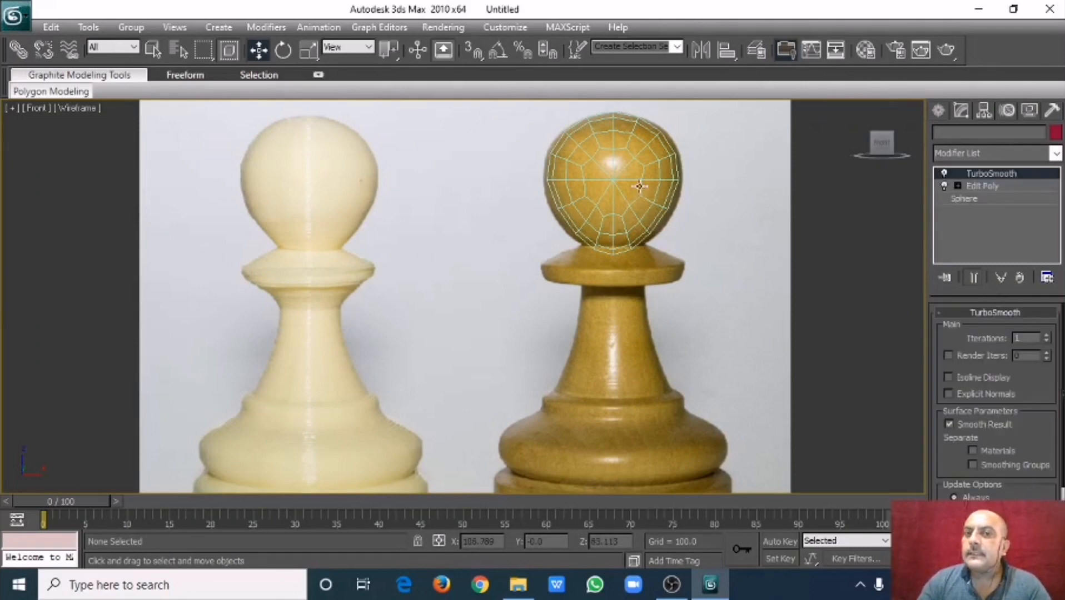
pyautogui.click(666, 271)
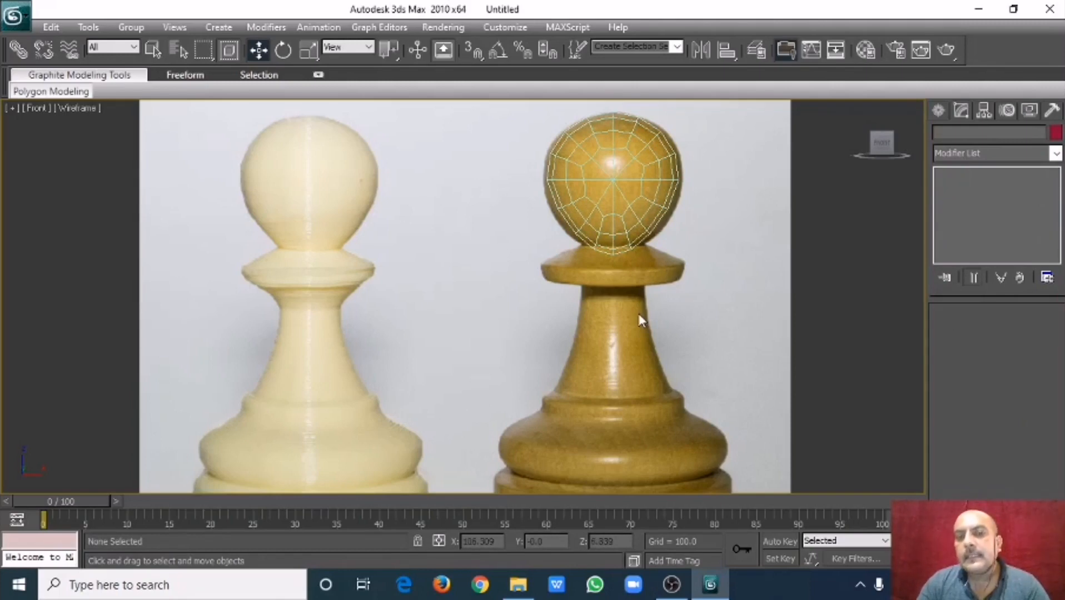
pyautogui.moveTo(708, 290)
pyautogui.mouseDown(button='middle')
pyautogui.moveTo(689, 221)
pyautogui.moveTo(715, 287)
pyautogui.mouseUp(button='middle')
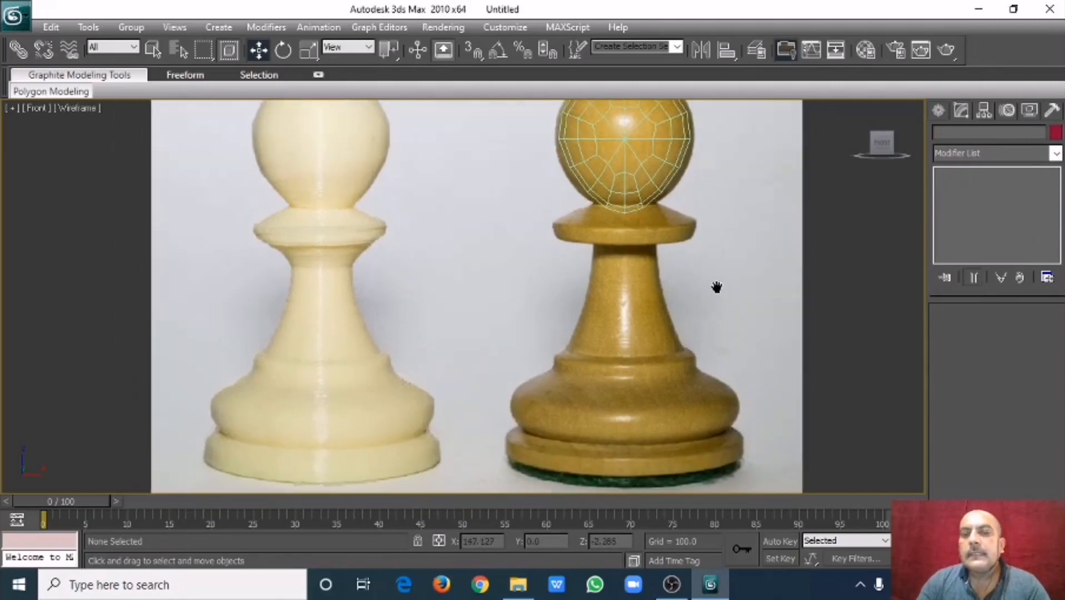
pyautogui.moveTo(690, 182); pyautogui.dragTo(694, 240, button='middle')
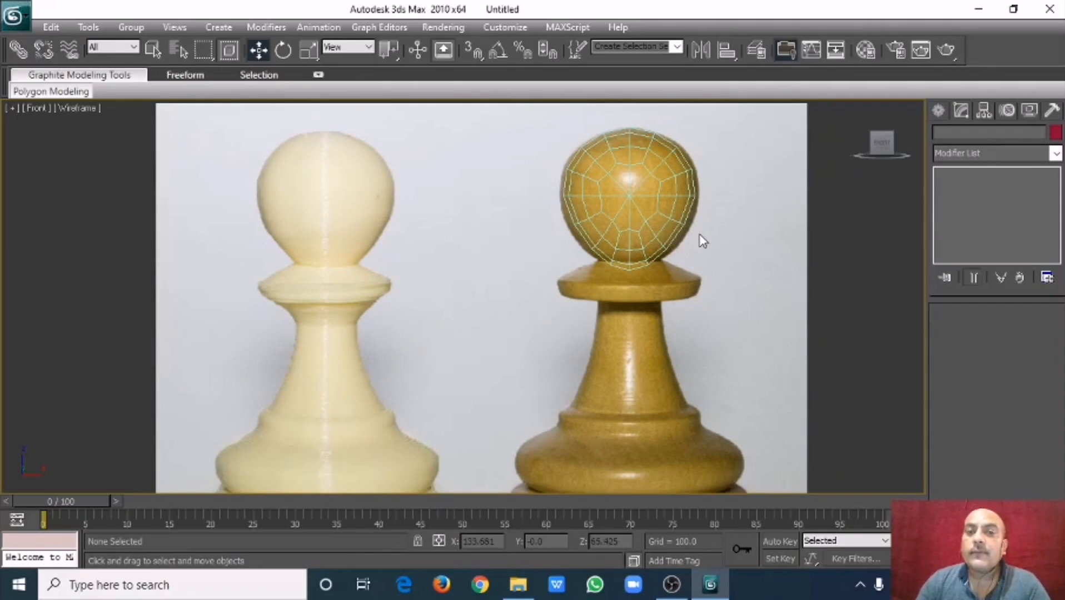
pyautogui.scroll(-3, 705, 222)
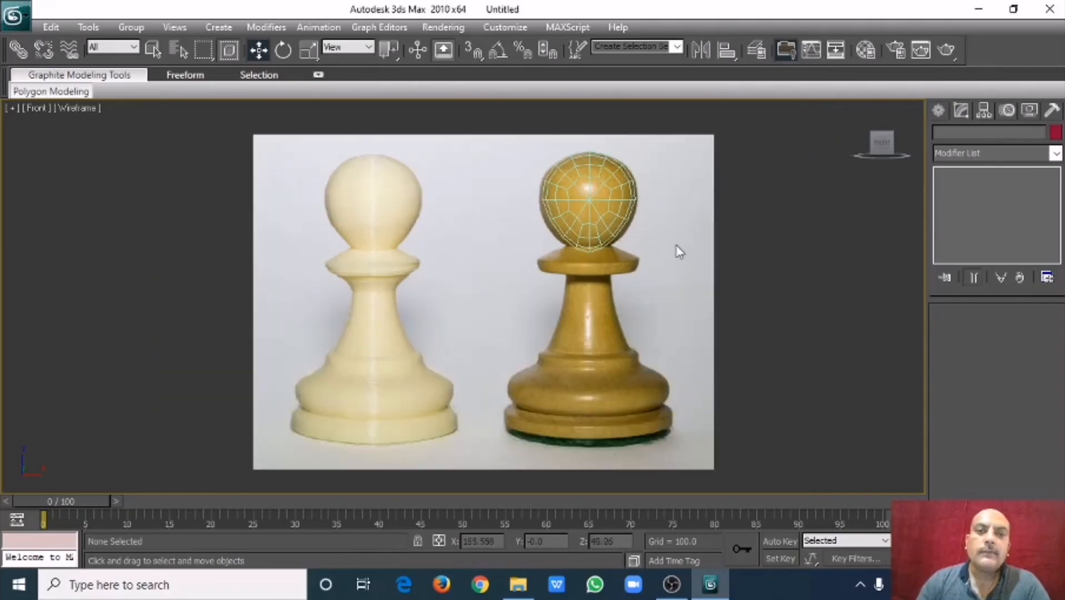
pyautogui.moveTo(675, 249); pyautogui.dragTo(704, 240, button='middle')
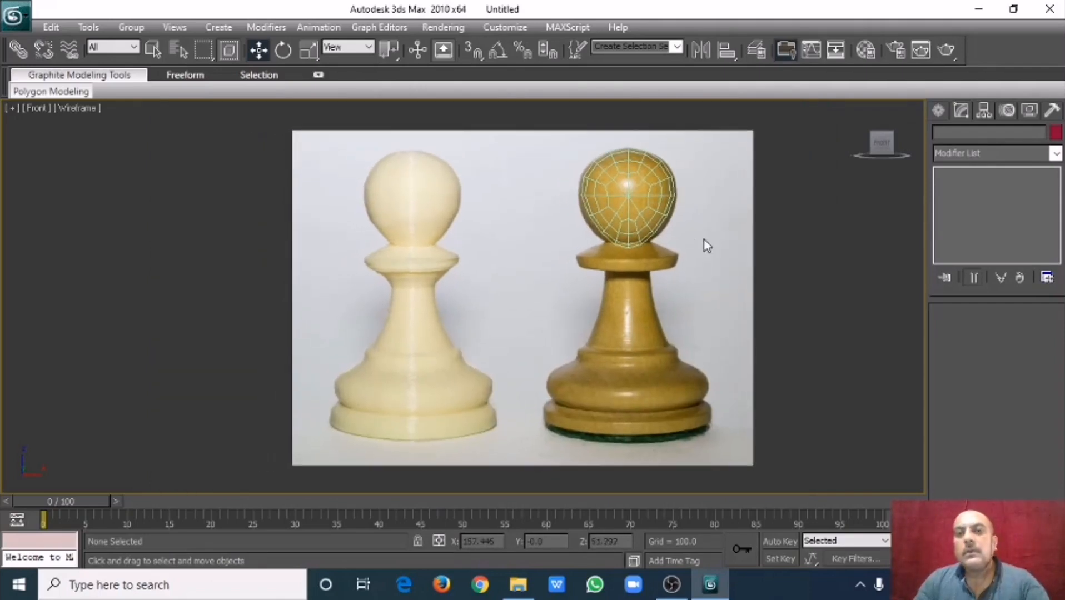
pyautogui.scroll(6, 656, 244)
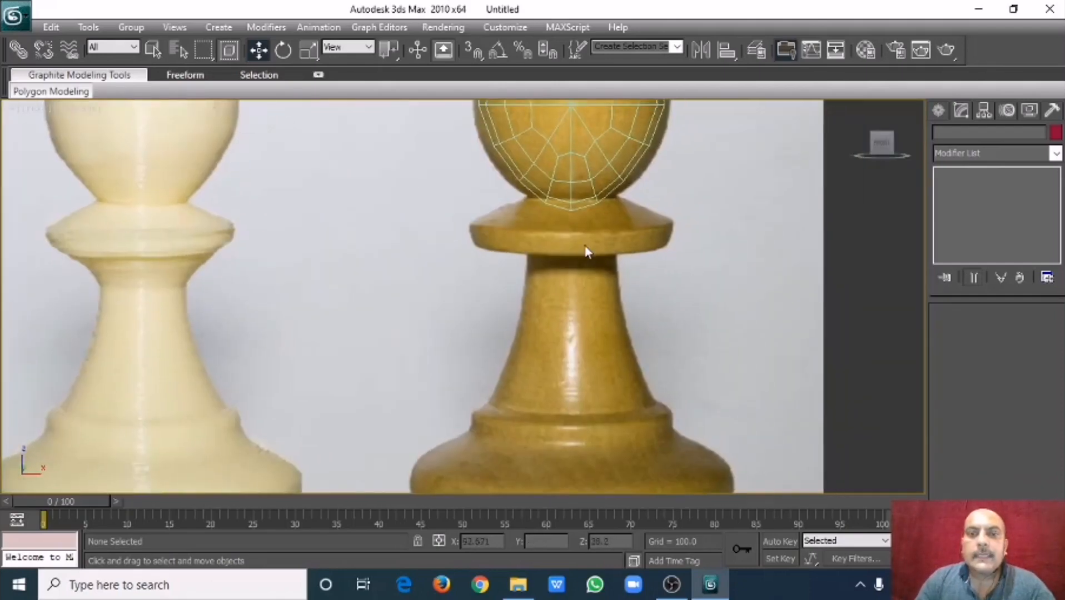
pyautogui.moveTo(587, 252); pyautogui.dragTo(504, 268, button='middle')
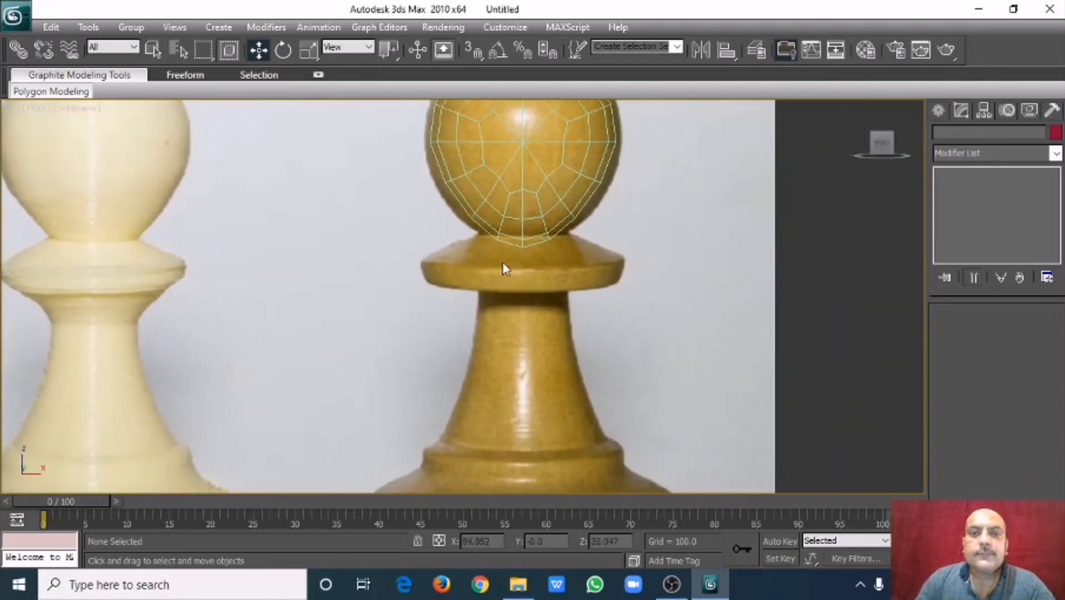
# - Create a ChamferCyl extended primitive centred on the head in the Top viewport, with radius about 55.2, height about 12.3 and fillet about 2.5
pyautogui.click(937, 113)
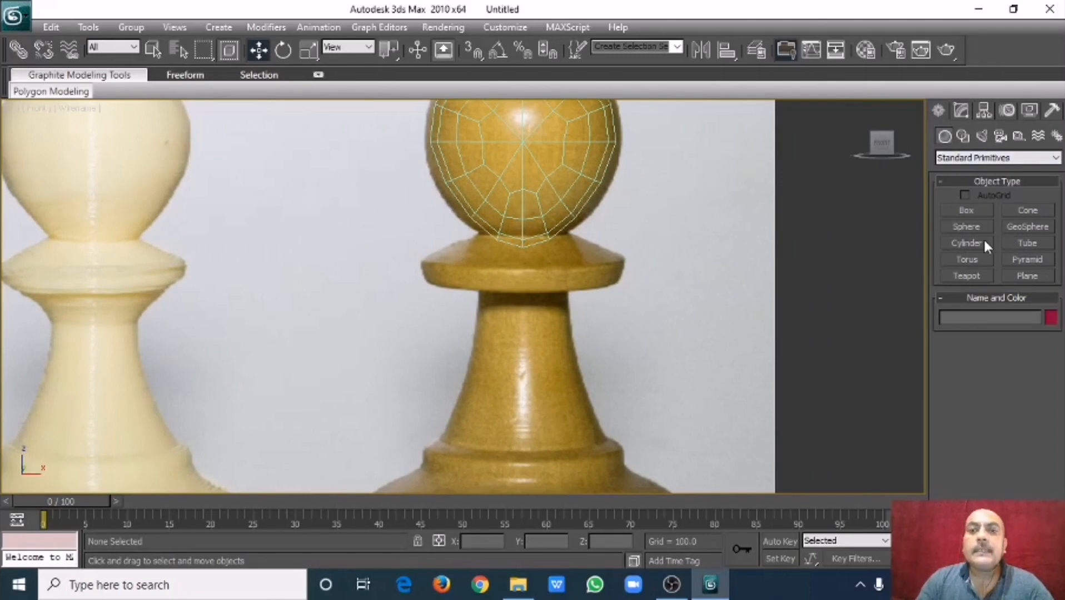
pyautogui.scroll(5, 599, 281)
pyautogui.moveTo(599, 280); pyautogui.dragTo(633, 284, button='middle')
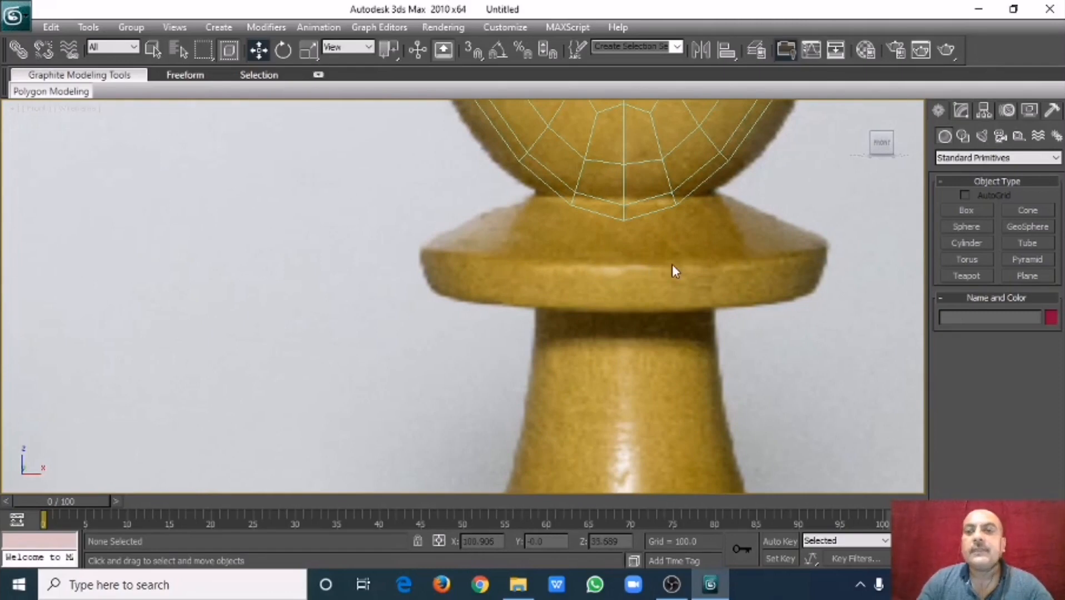
pyautogui.click(950, 159)
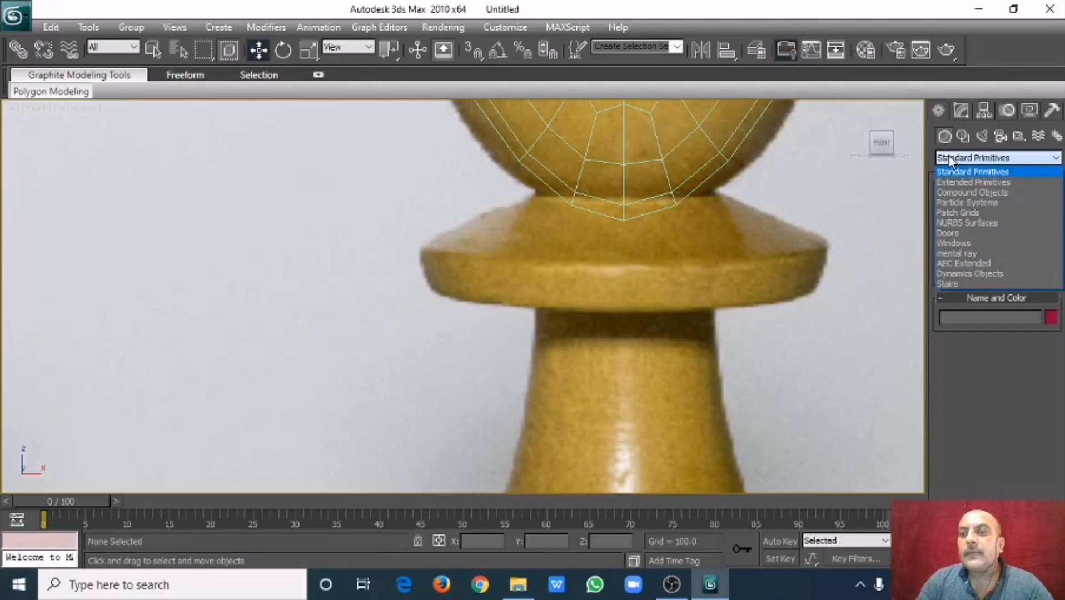
pyautogui.click(952, 183)
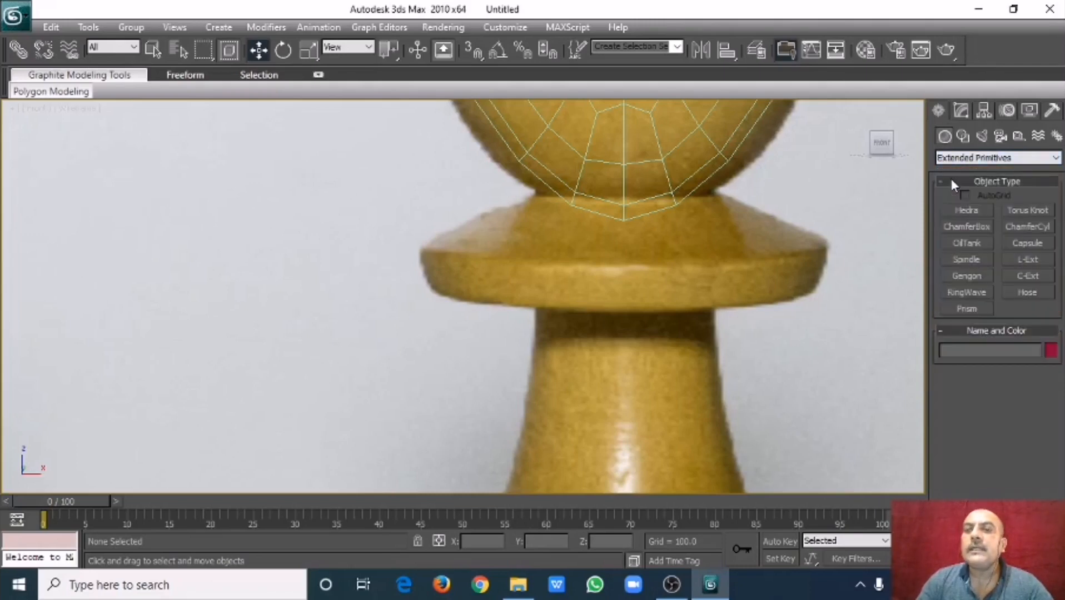
pyautogui.click(1011, 228)
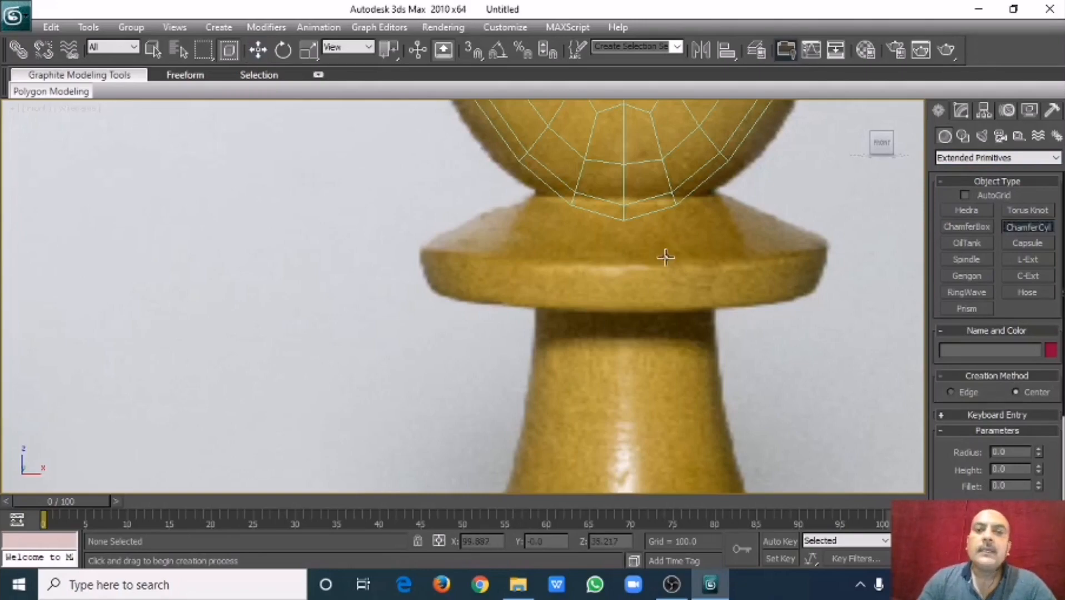
pyautogui.scroll(-3, 660, 256)
pyautogui.hotkey('alt', 'w')
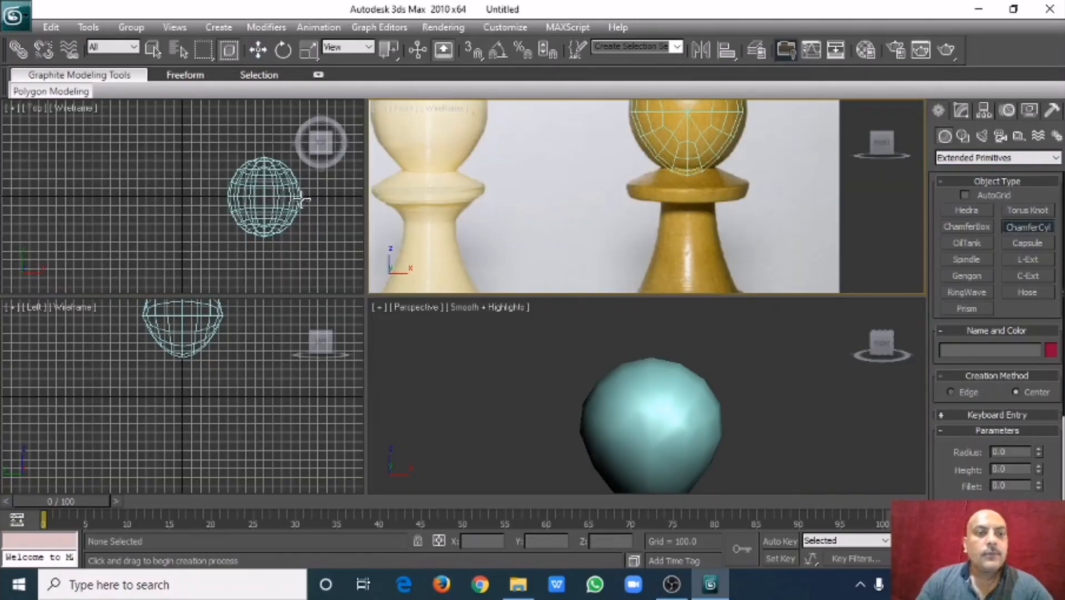
pyautogui.rightClick(292, 202)
pyautogui.scroll(4, 233, 199)
pyautogui.scroll(-5, 210, 192)
pyautogui.scroll(-4, 233, 200)
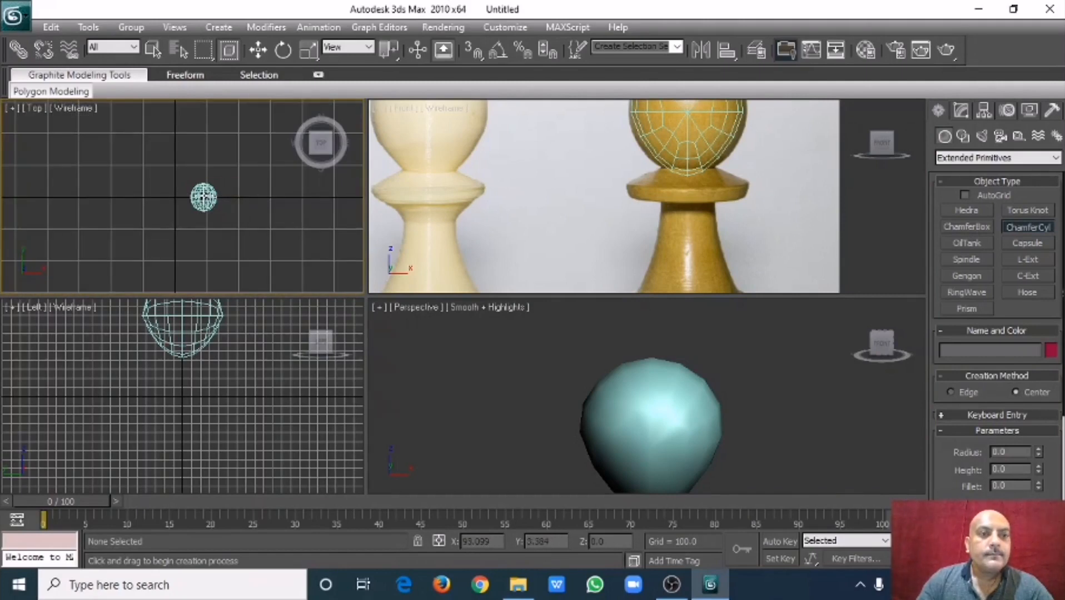
pyautogui.moveTo(204, 197)
pyautogui.mouseDown()
pyautogui.moveTo(237, 215)
pyautogui.moveTo(220, 208)
pyautogui.mouseUp()
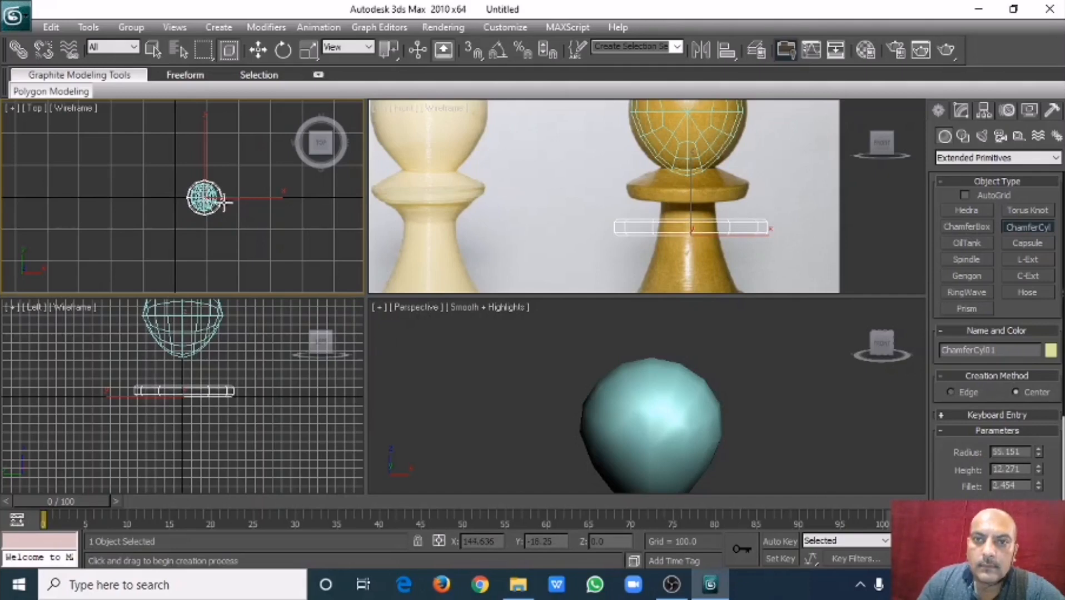
# - Move the chamfer cylinder up onto the brown pawn's collar in the Front viewport and reduce its radius to about 48.5
pyautogui.press('w')
pyautogui.moveTo(659, 221); pyautogui.dragTo(639, 226, button='middle')
pyautogui.hotkey('alt', 'w')
pyautogui.moveTo(508, 315); pyautogui.dragTo(507, 258)
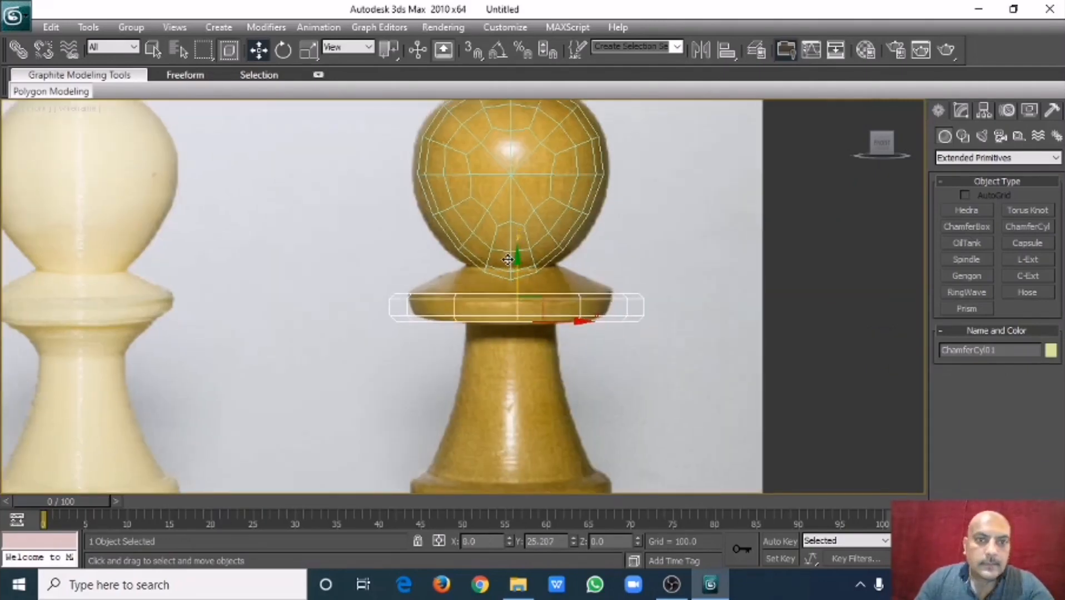
pyautogui.click(961, 110)
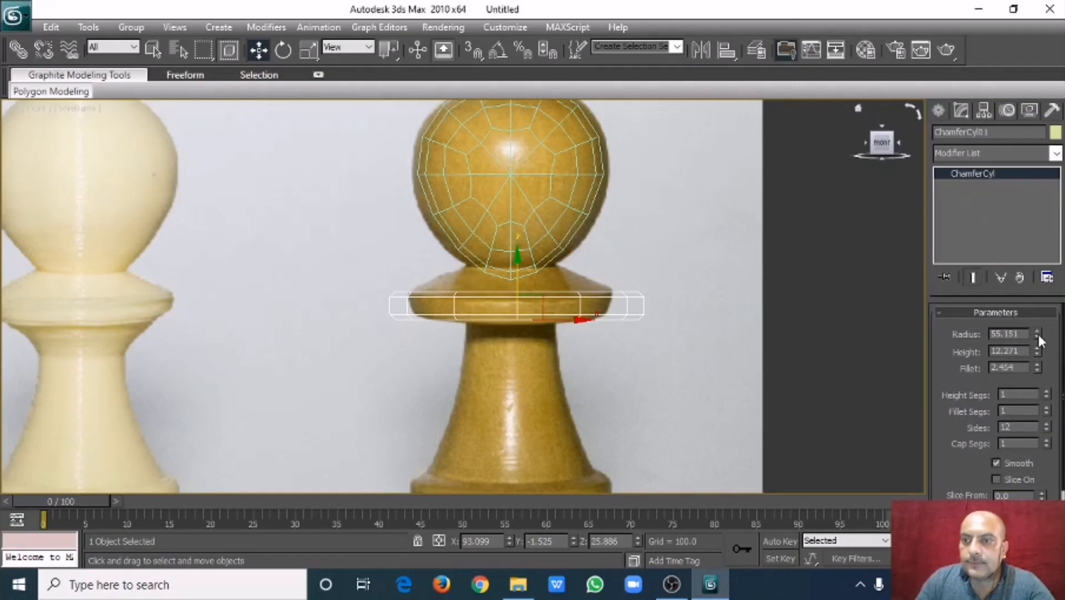
pyautogui.moveTo(1037, 333); pyautogui.dragTo(1035, 345)
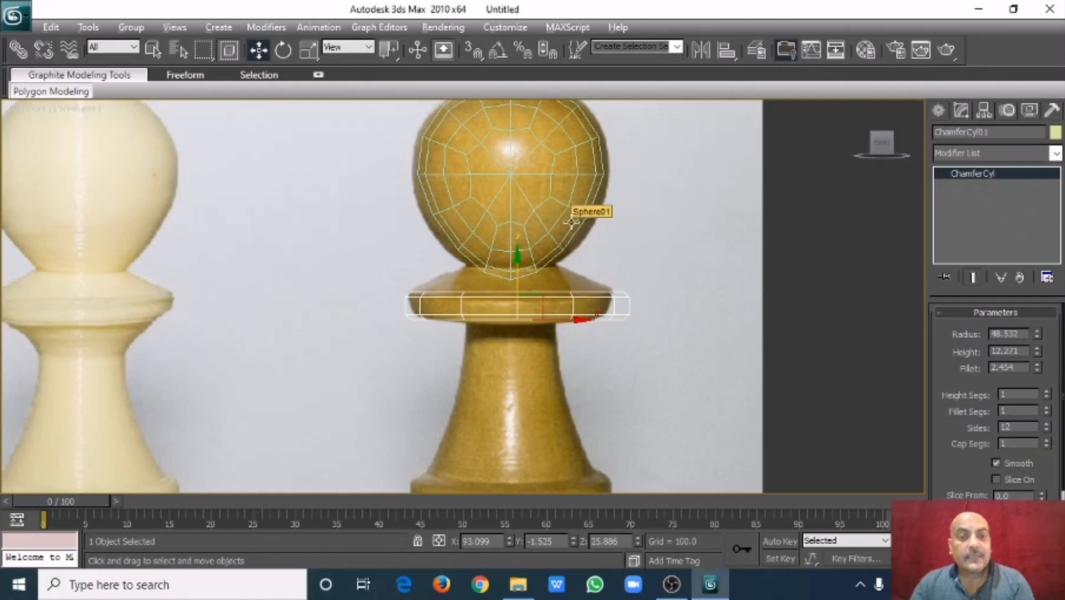
# - Align the chamfer cylinder to the head sphere in X, Y and Z position, pivot point to pivot point
pyautogui.click(51, 27)
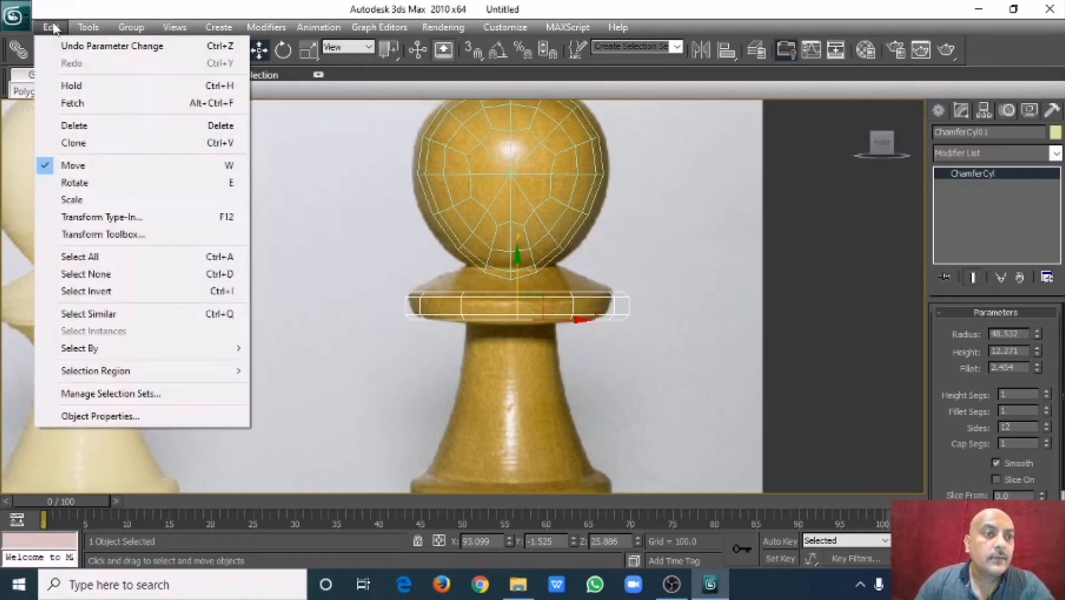
pyautogui.moveTo(84, 34)
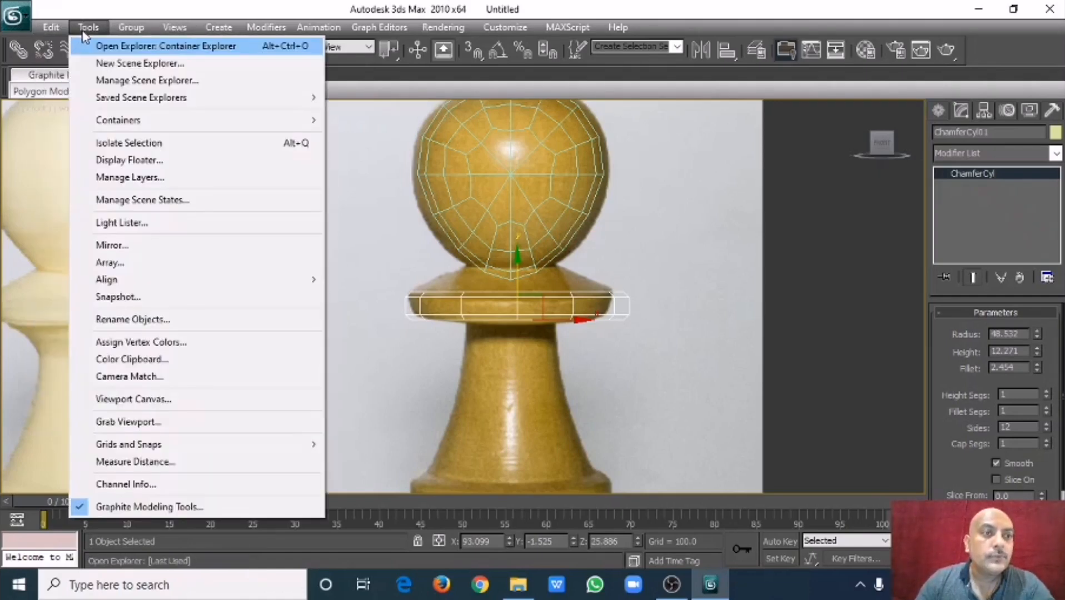
pyautogui.moveTo(132, 279)
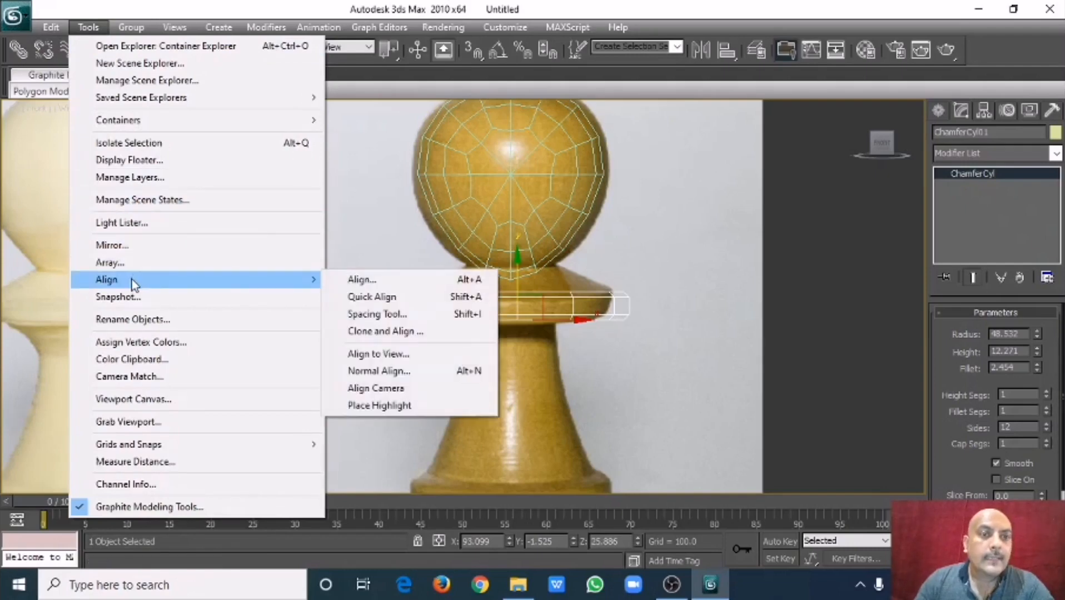
pyautogui.click(346, 283)
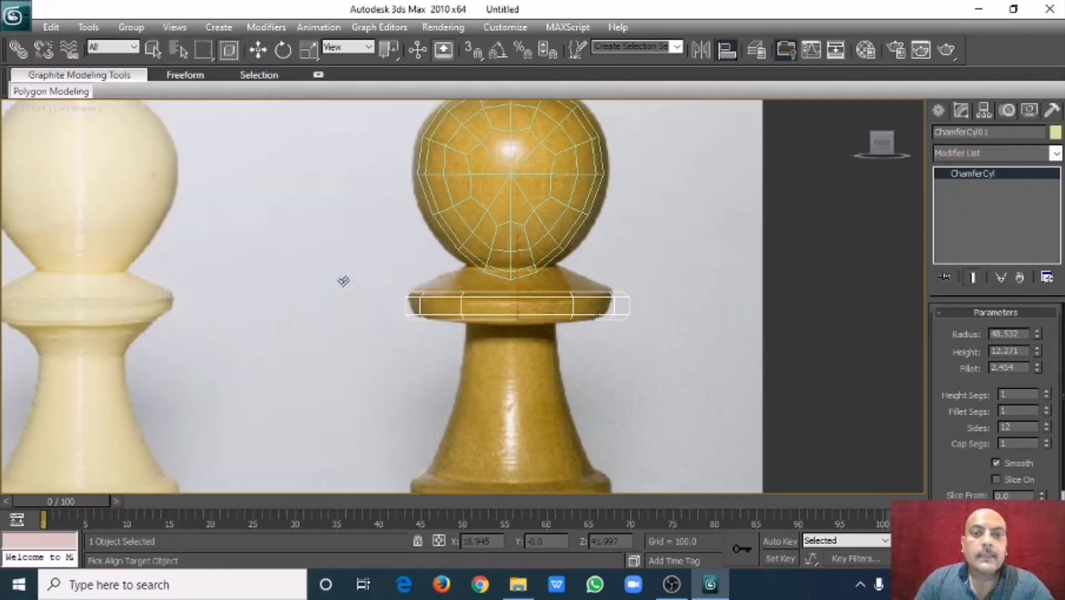
pyautogui.click(530, 246)
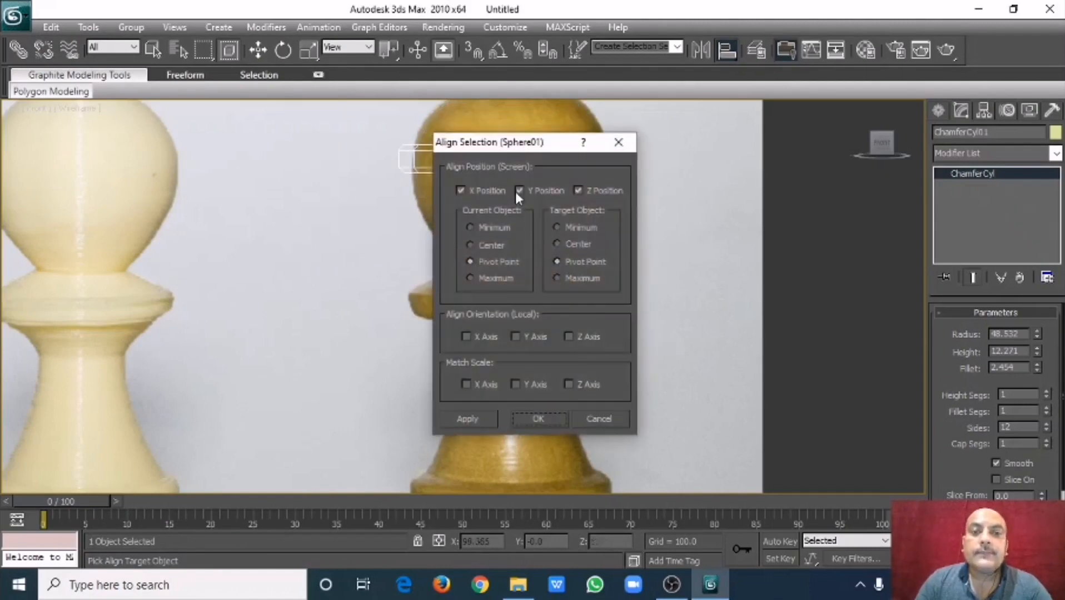
pyautogui.moveTo(512, 147); pyautogui.dragTo(710, 145)
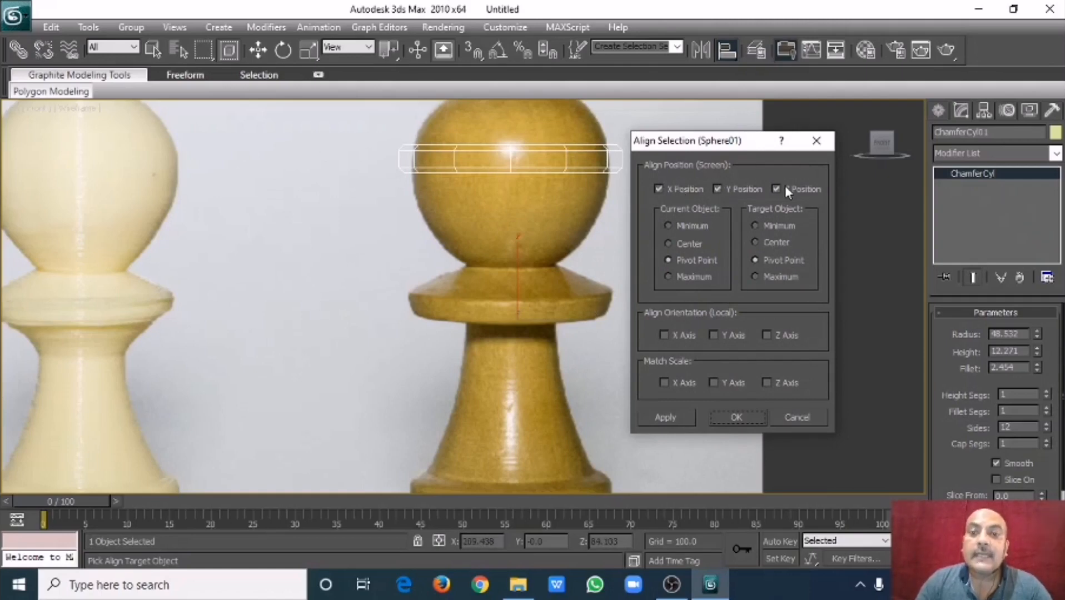
pyautogui.click(753, 416)
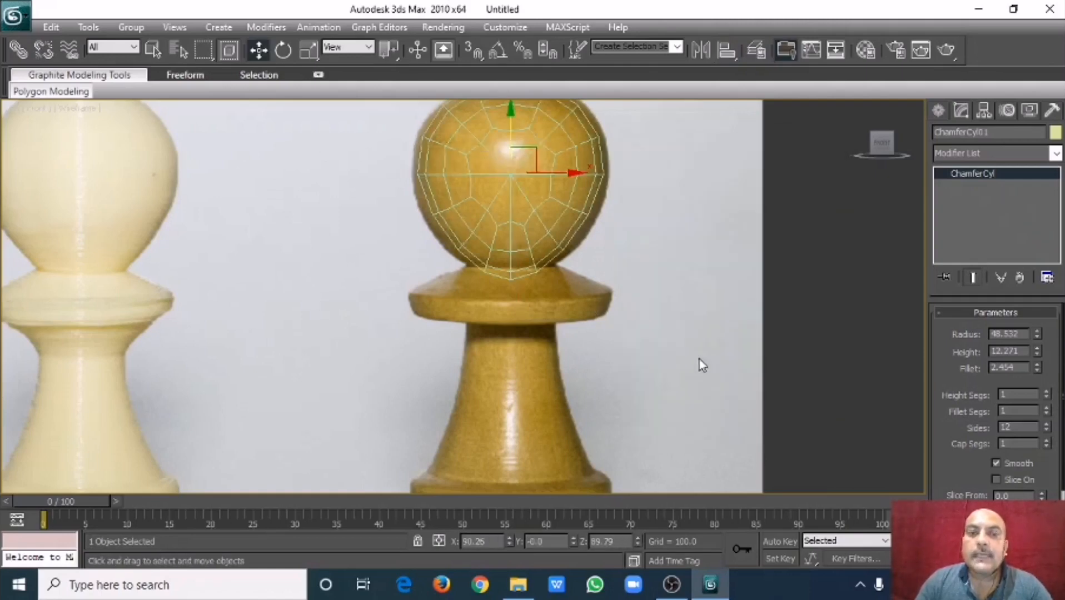
# - Move the aligned cylinder straight down to the reference collar and set its sides to 6
pyautogui.moveTo(621, 247); pyautogui.dragTo(649, 276, button='middle')
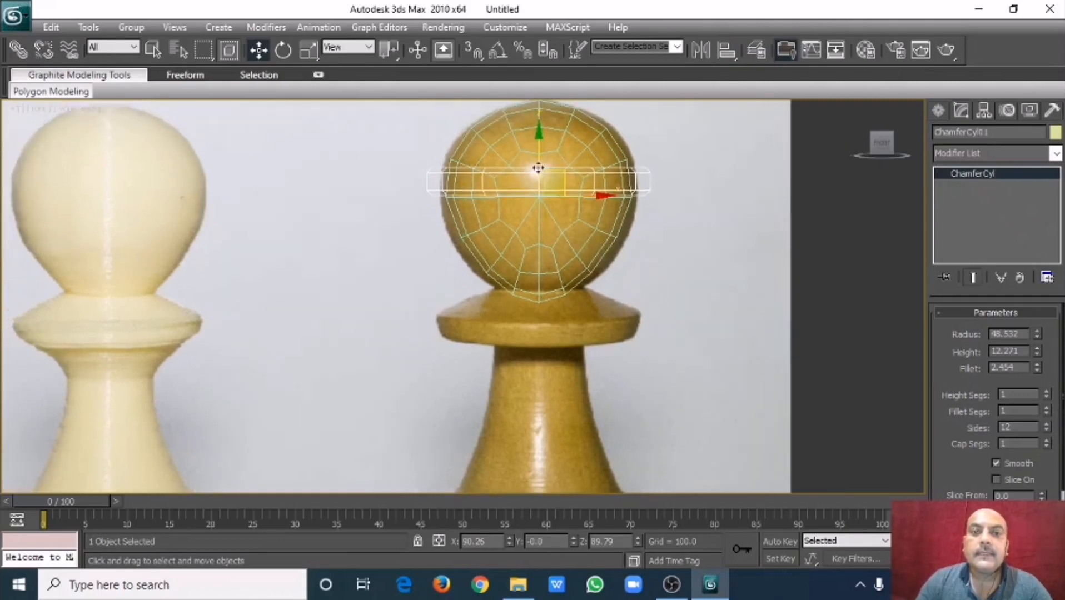
pyautogui.moveTo(537, 169); pyautogui.dragTo(554, 303)
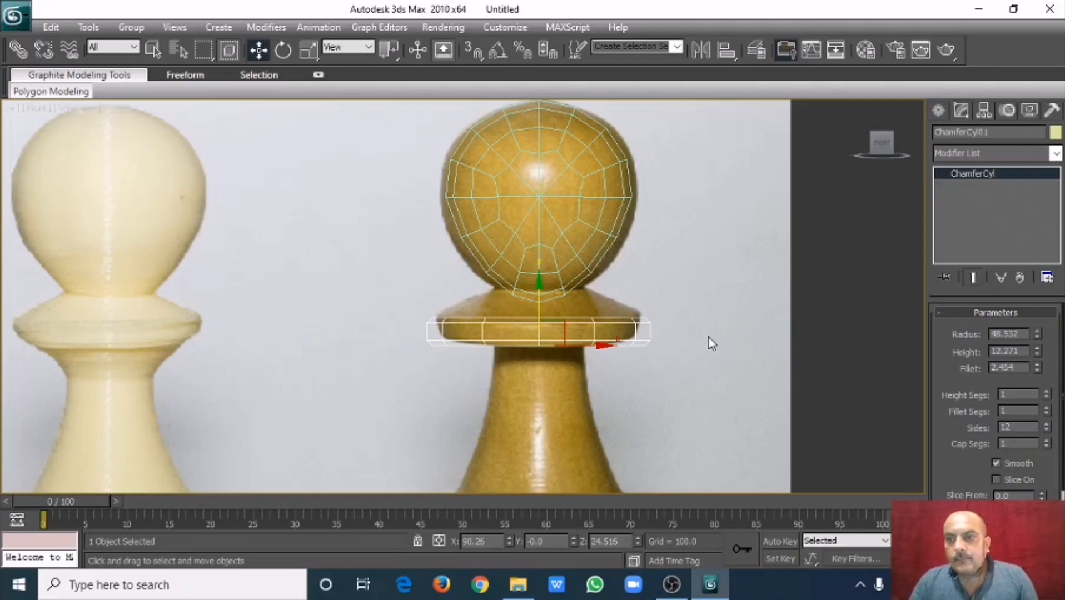
pyautogui.doubleClick(1018, 428)
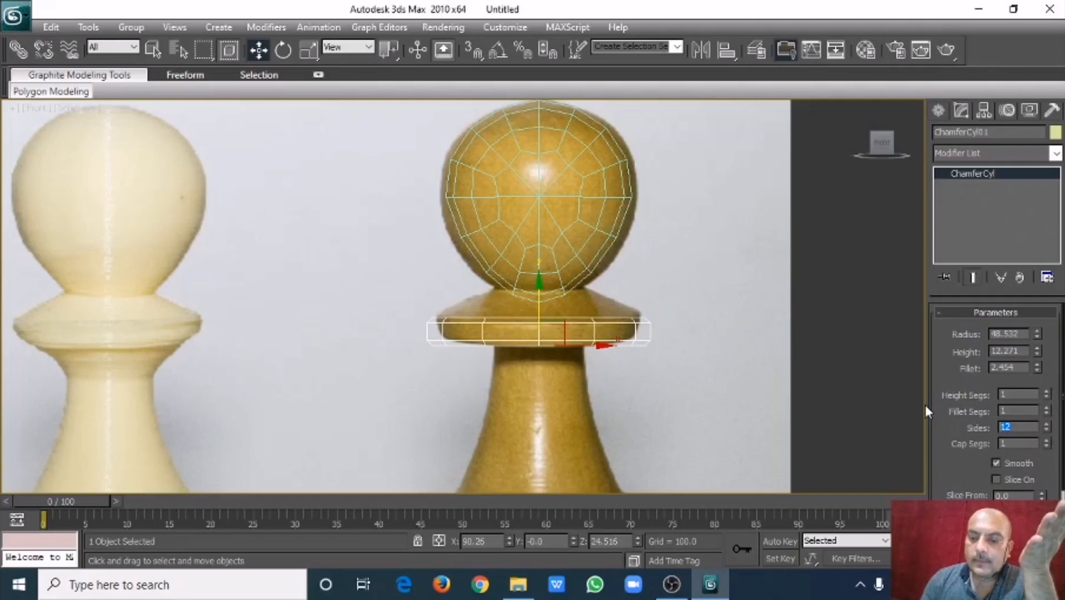
pyautogui.write('6')
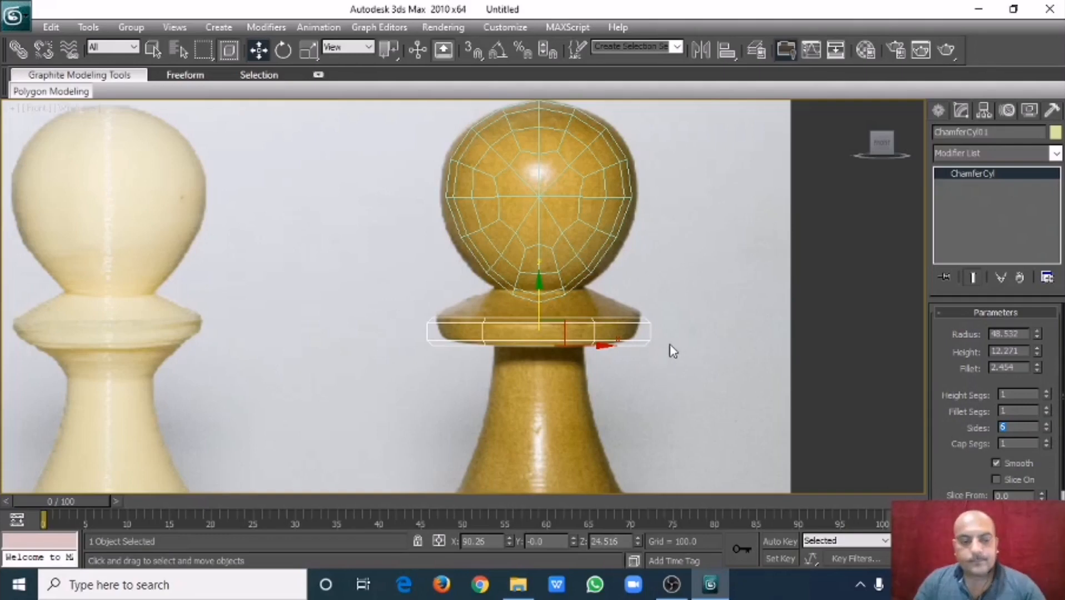
pyautogui.hotkey('alt', 'w')
pyautogui.keyDown('alt'); pyautogui.moveTo(231, 208); pyautogui.dragTo(221, 201, button='middle'); pyautogui.keyUp('alt')
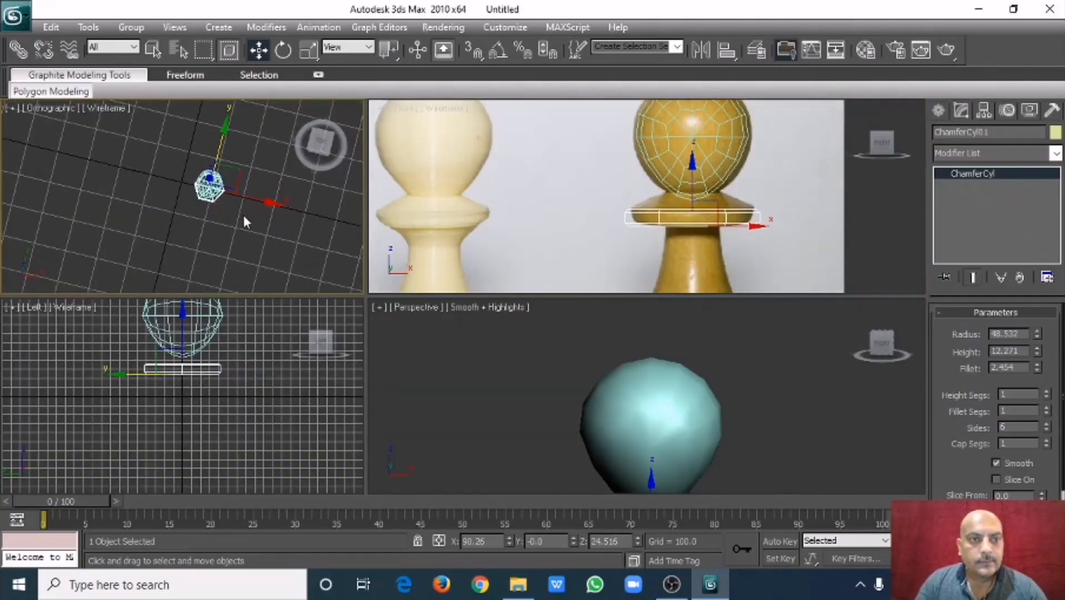
pyautogui.press('t')
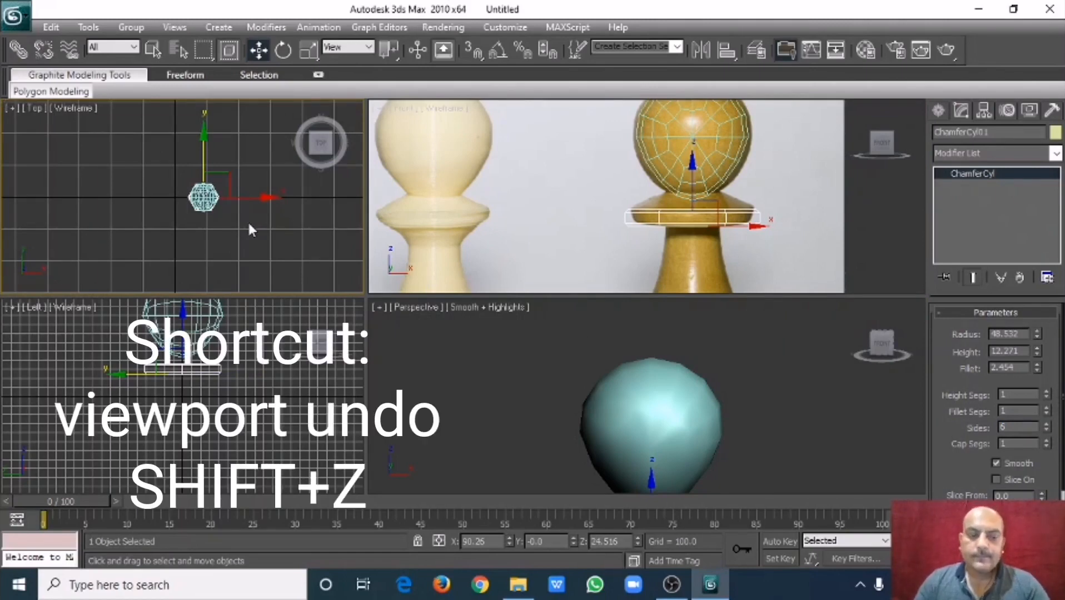
pyautogui.keyDown('alt'); pyautogui.moveTo(249, 226); pyautogui.dragTo(240, 185, button='middle'); pyautogui.keyUp('alt')
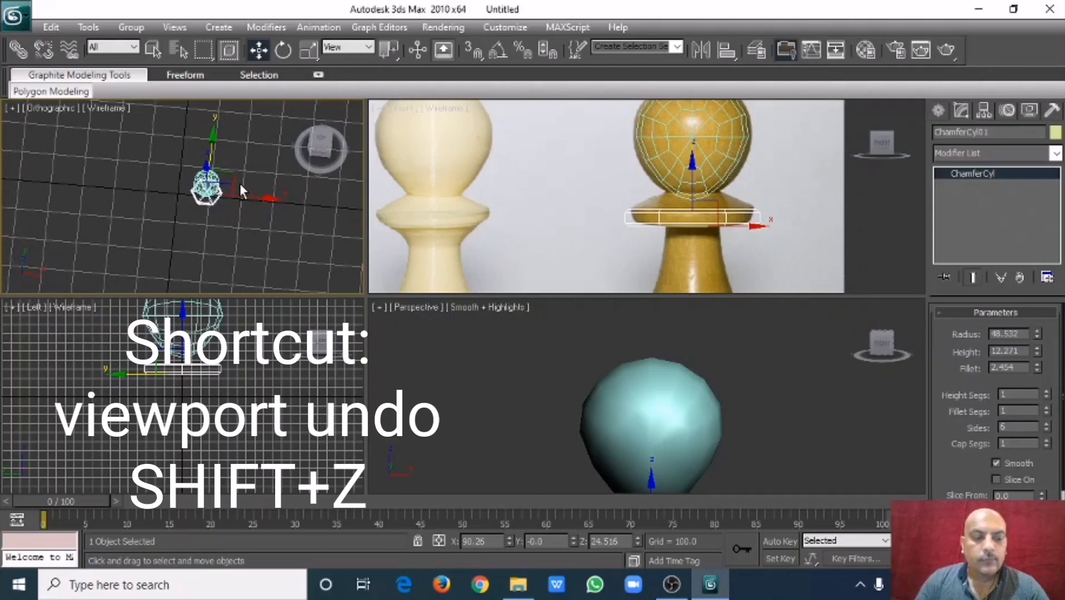
pyautogui.hotkey('shift', 'z')
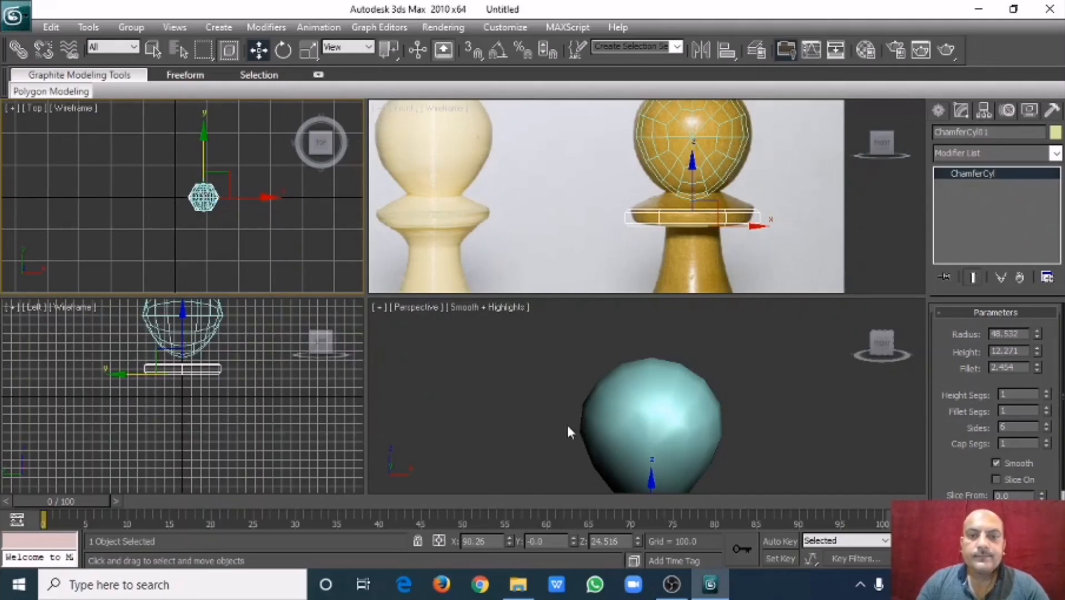
# - Show the six-sided collar with edged faces in a maximized Perspective viewport
pyautogui.moveTo(593, 431); pyautogui.dragTo(570, 344, button='middle')
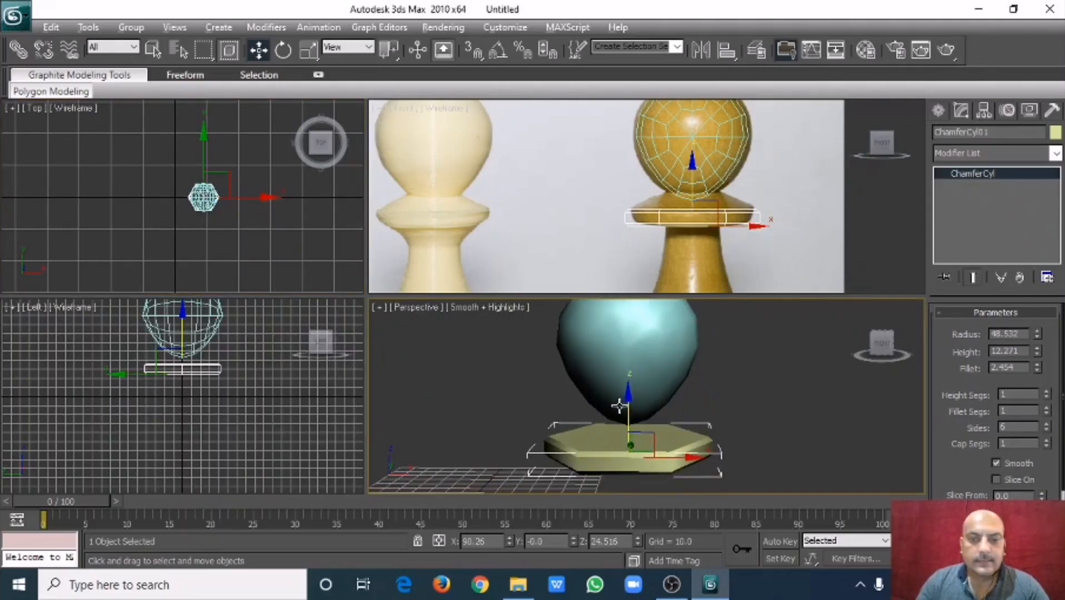
pyautogui.keyDown('alt'); pyautogui.moveTo(619, 406); pyautogui.dragTo(680, 414, button='middle'); pyautogui.keyUp('alt')
pyautogui.press('F4')
pyautogui.hotkey('alt', 'w')
# - Try a TurboSmooth modifier on the six-sided collar, compare its outline with the reference, and remove the modifier
pyautogui.click(958, 153)
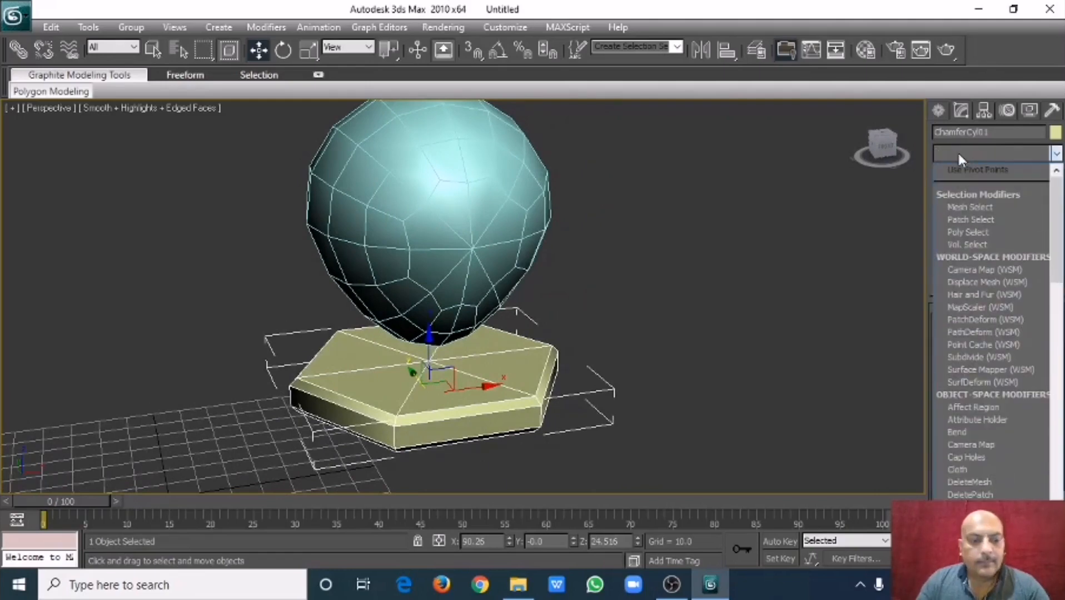
pyautogui.press('t')
pyautogui.click(976, 357)
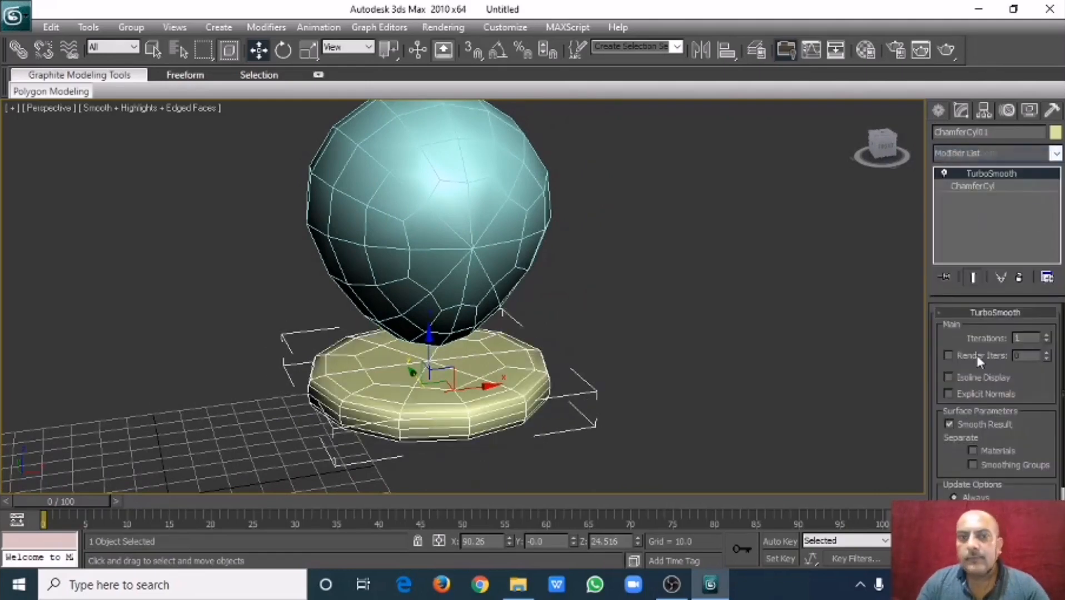
pyautogui.keyDown('alt'); pyautogui.moveTo(584, 375); pyautogui.dragTo(538, 375, button='middle'); pyautogui.keyUp('alt')
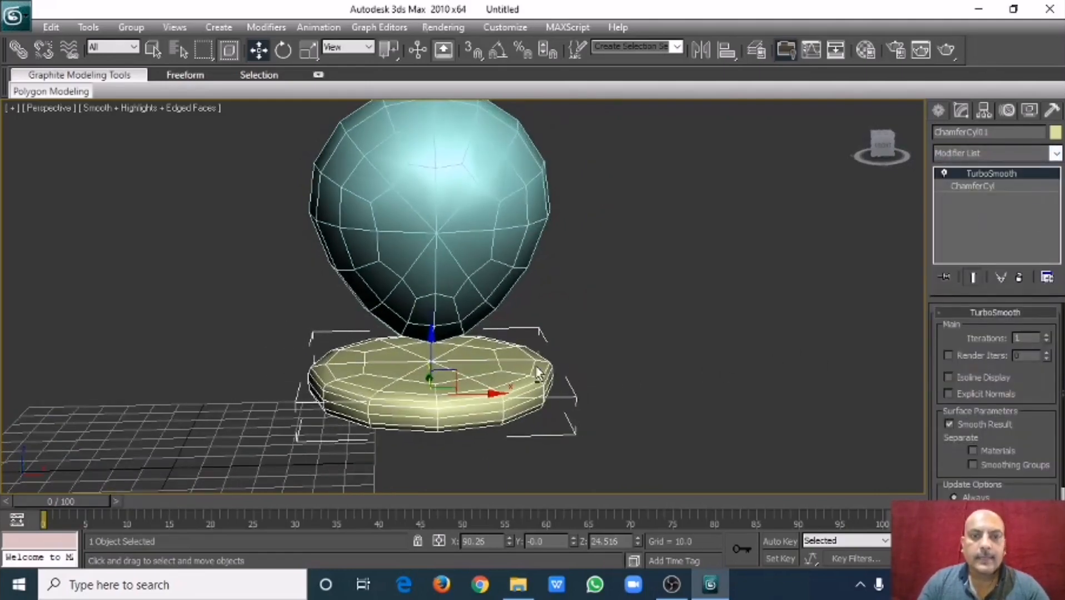
pyautogui.hotkey('alt', 'w')
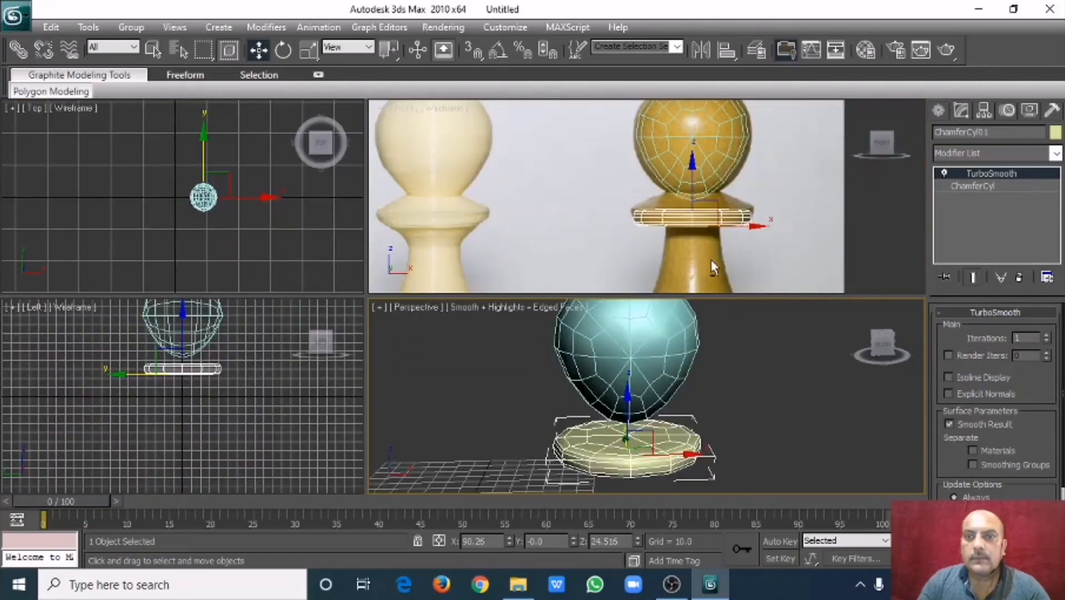
pyautogui.click(1020, 278)
# - Apply an Edit Poly modifier to the six-sided collar and enter its Vertex sub-object level
pyautogui.keyDown('alt'); pyautogui.moveTo(701, 420); pyautogui.dragTo(633, 351, button='middle'); pyautogui.keyUp('alt')
pyautogui.scroll(2, 661, 380)
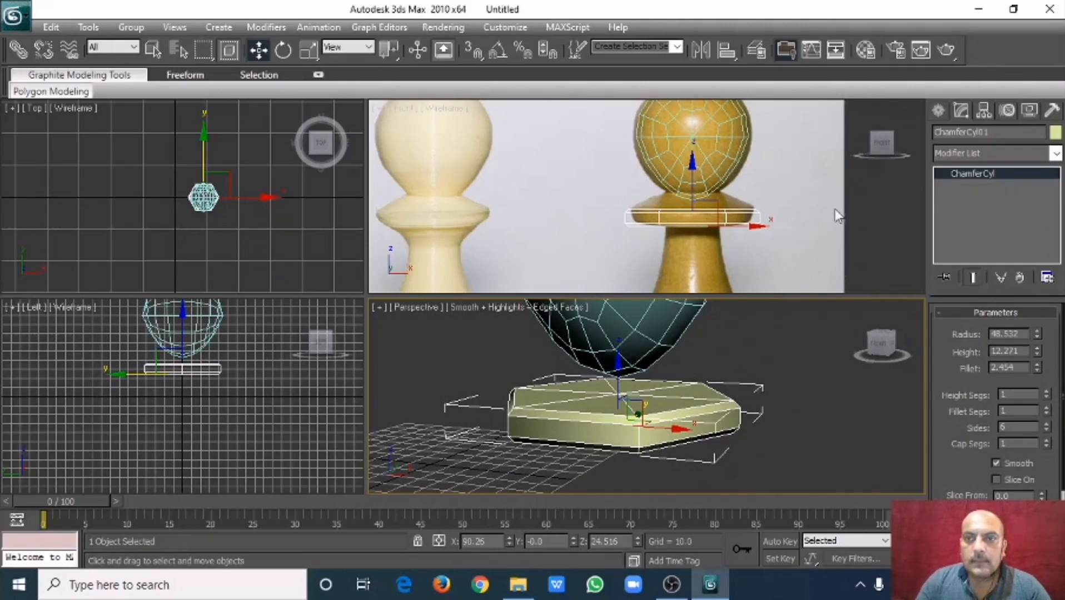
pyautogui.click(958, 156)
pyautogui.press('e')
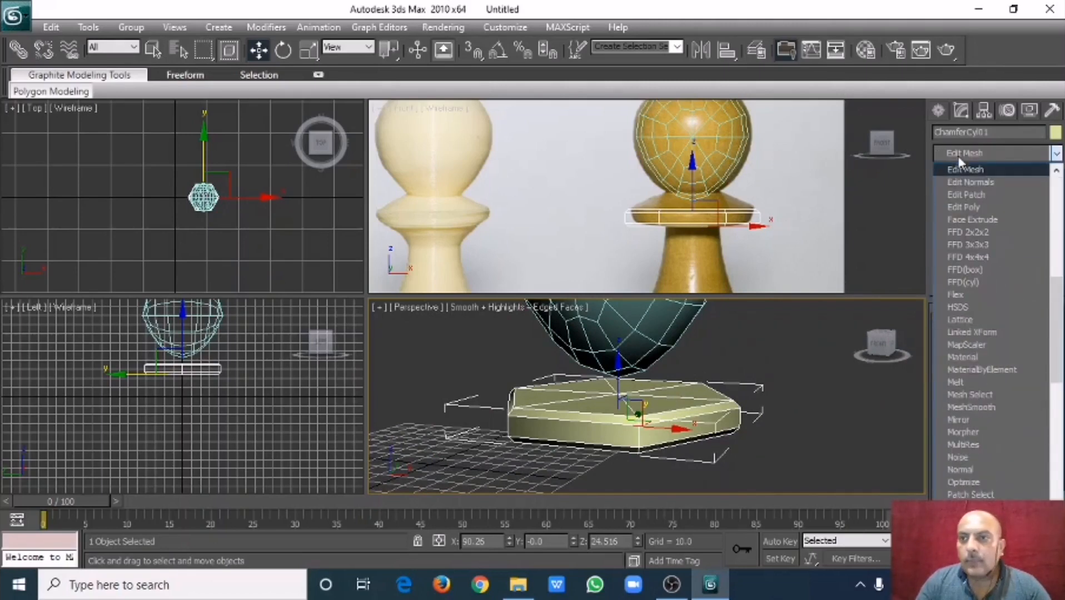
pyautogui.click(957, 206)
pyautogui.click(950, 173)
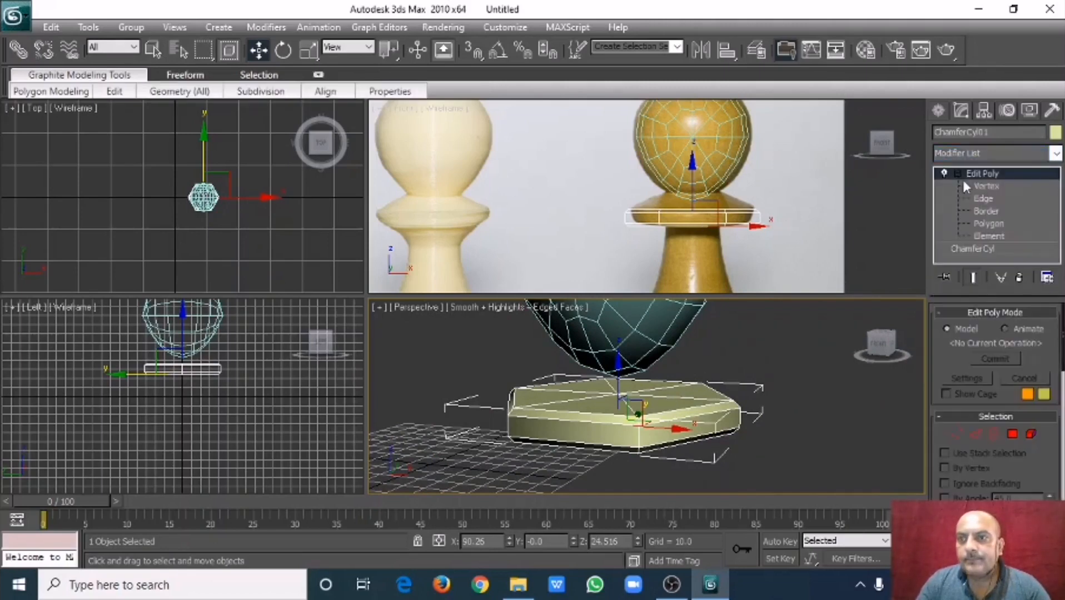
pyautogui.click(974, 186)
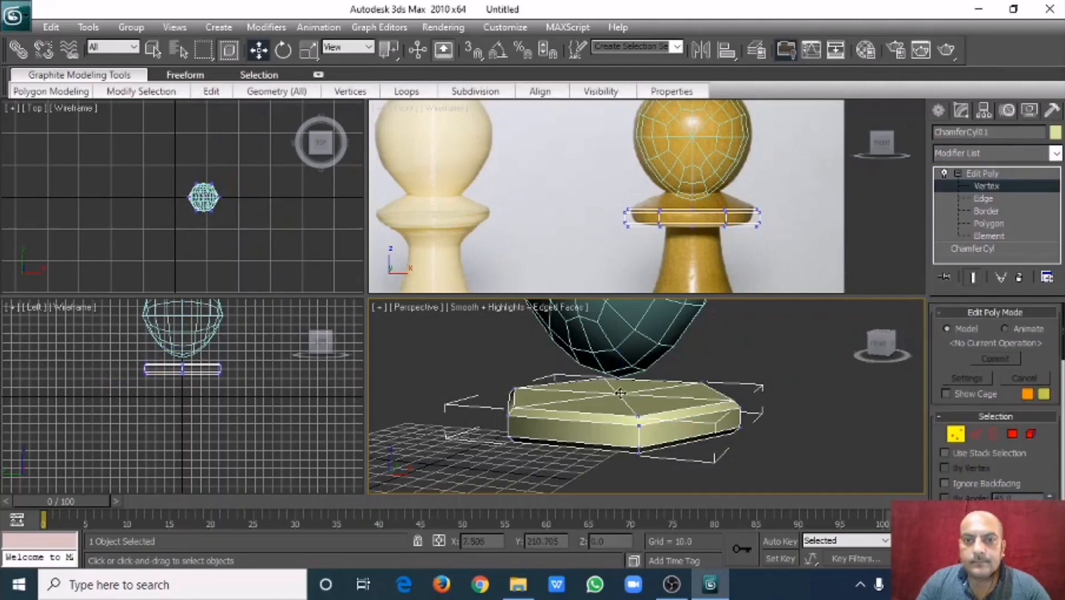
# - Raise the collar's top centre vertex up into the underside of the head, and leave the Vertex sub-object level
pyautogui.moveTo(619, 346); pyautogui.dragTo(618, 288)
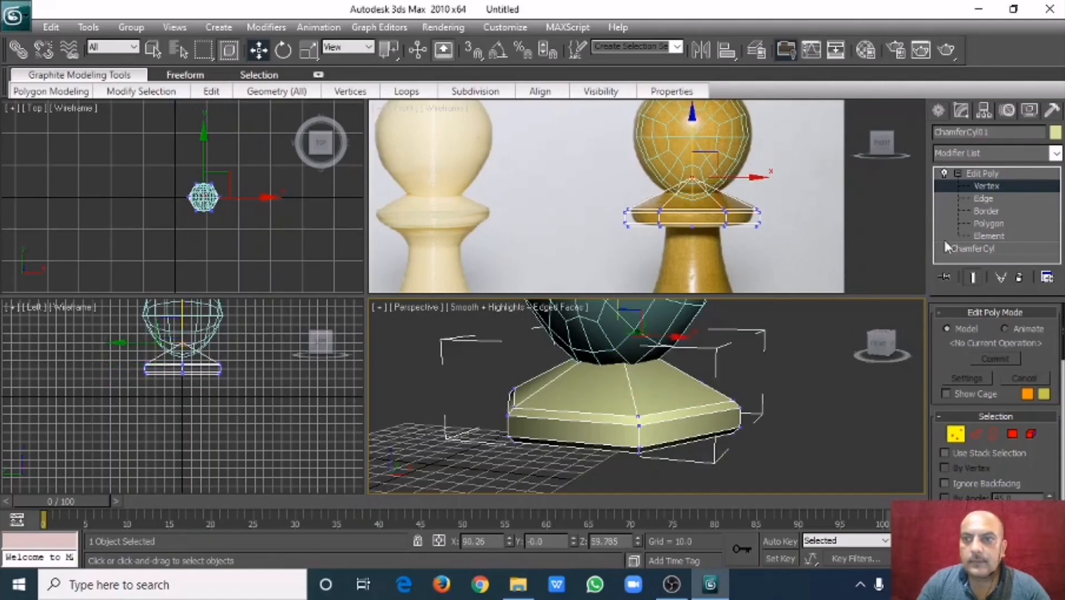
pyautogui.click(979, 173)
pyautogui.click(786, 367)
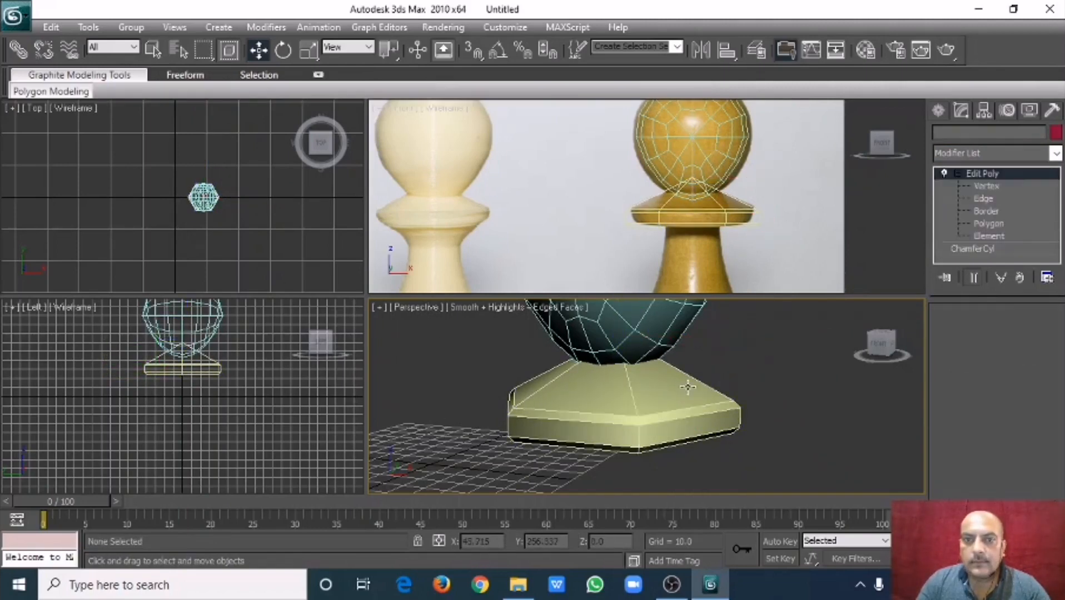
# - Examine the reshaped collar in the Perspective viewport and the reference pawn's shaft below it in the Front viewport
pyautogui.click(687, 388)
pyautogui.click(990, 156)
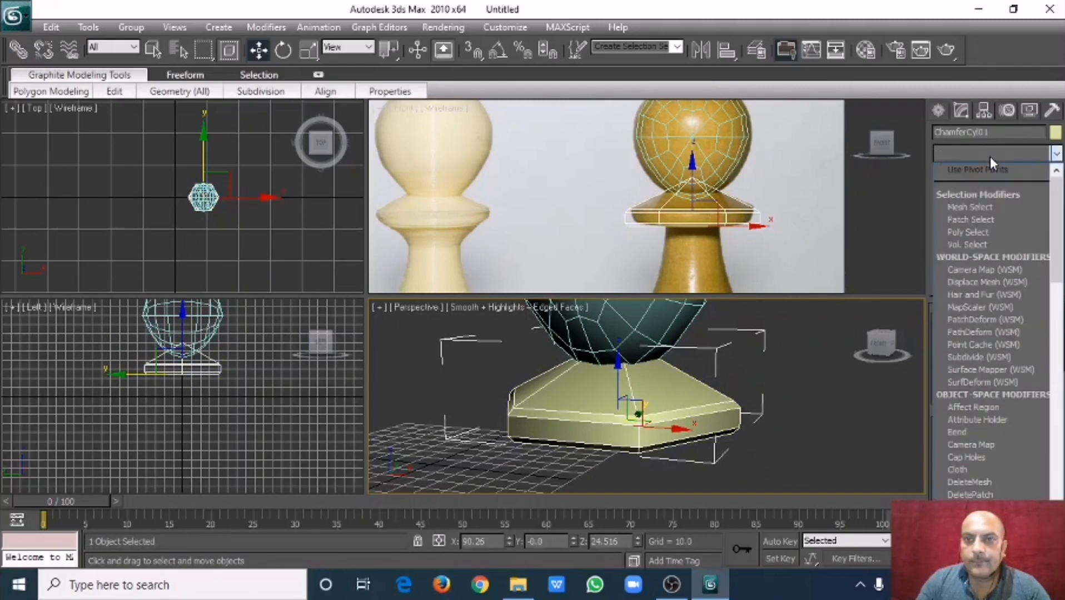
pyautogui.click(807, 413)
pyautogui.scroll(-3, 807, 413)
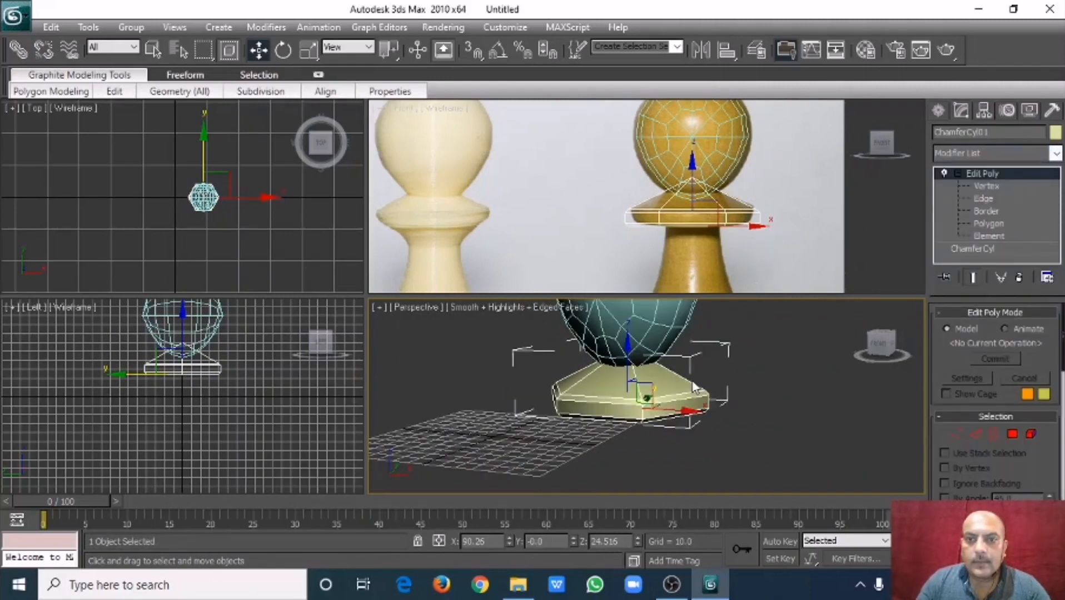
pyautogui.scroll(-3, 698, 364)
pyautogui.moveTo(698, 364); pyautogui.dragTo(702, 361, button='middle')
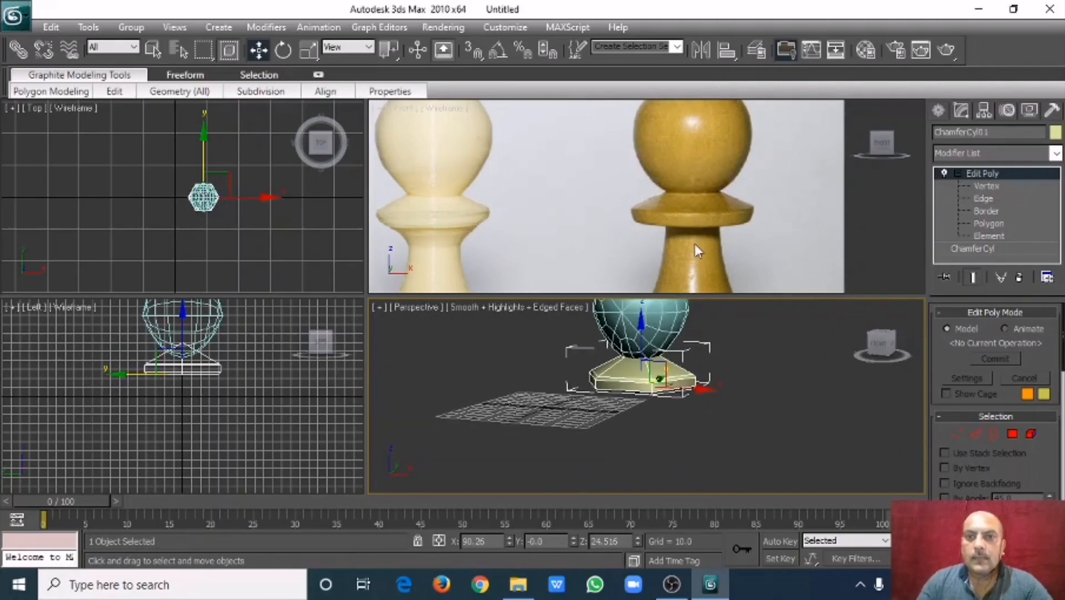
pyautogui.moveTo(693, 240); pyautogui.dragTo(666, 161, button='middle')
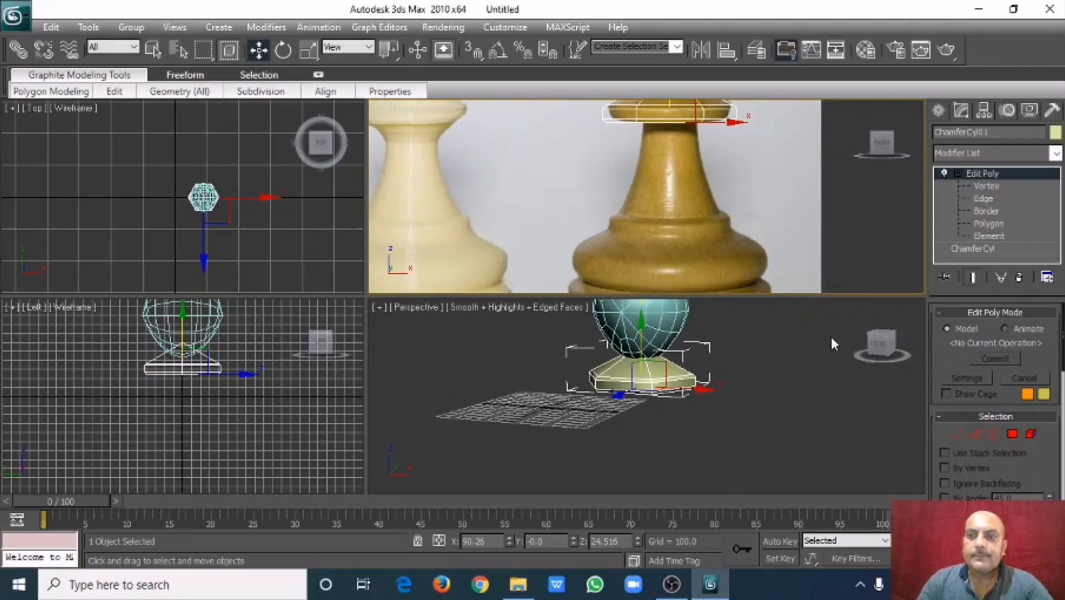
pyautogui.click(956, 174)
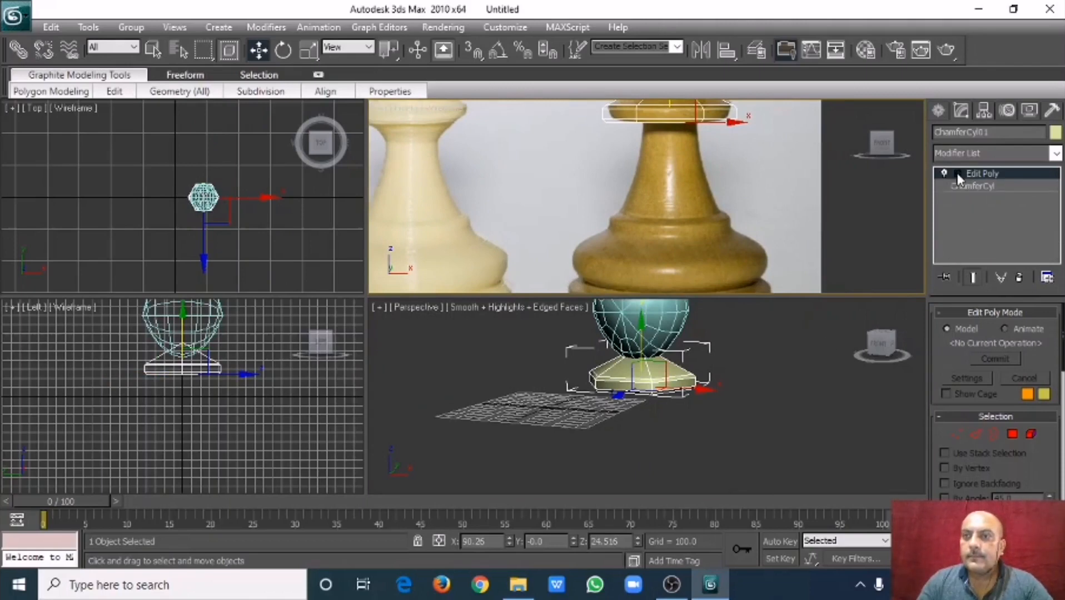
pyautogui.click(745, 352)
# - Select the head and collar together in a maximized Front viewport and change their object color to dark red
pyautogui.moveTo(672, 212); pyautogui.dragTo(642, 211, button='middle')
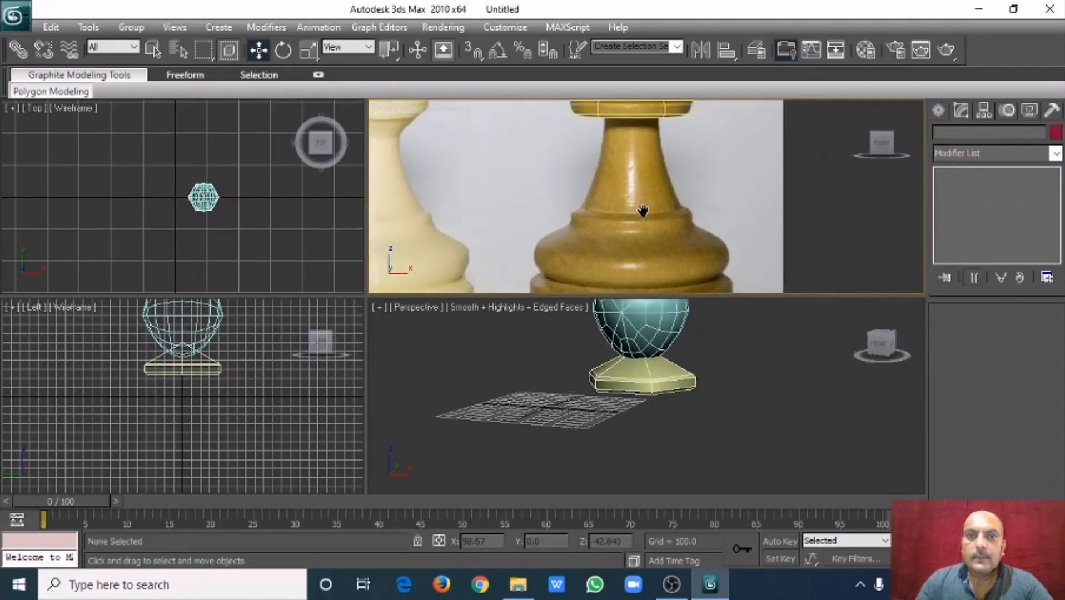
pyautogui.hotkey('alt', 'w')
pyautogui.scroll(2, 573, 264)
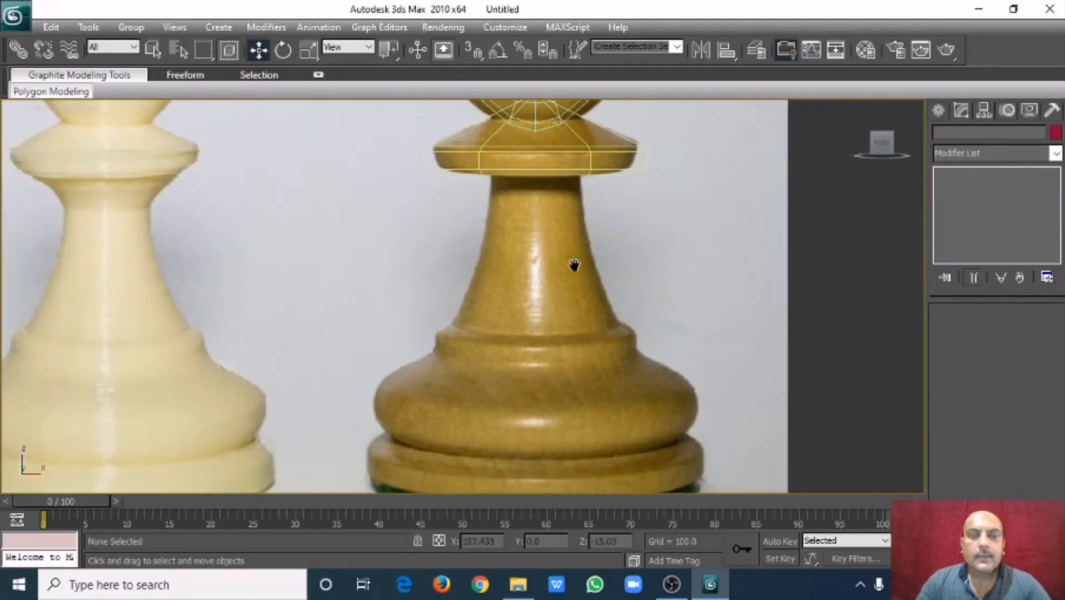
pyautogui.scroll(-3, 577, 273)
pyautogui.moveTo(574, 267); pyautogui.dragTo(673, 326, button='middle')
pyautogui.moveTo(713, 349); pyautogui.dragTo(478, 99)
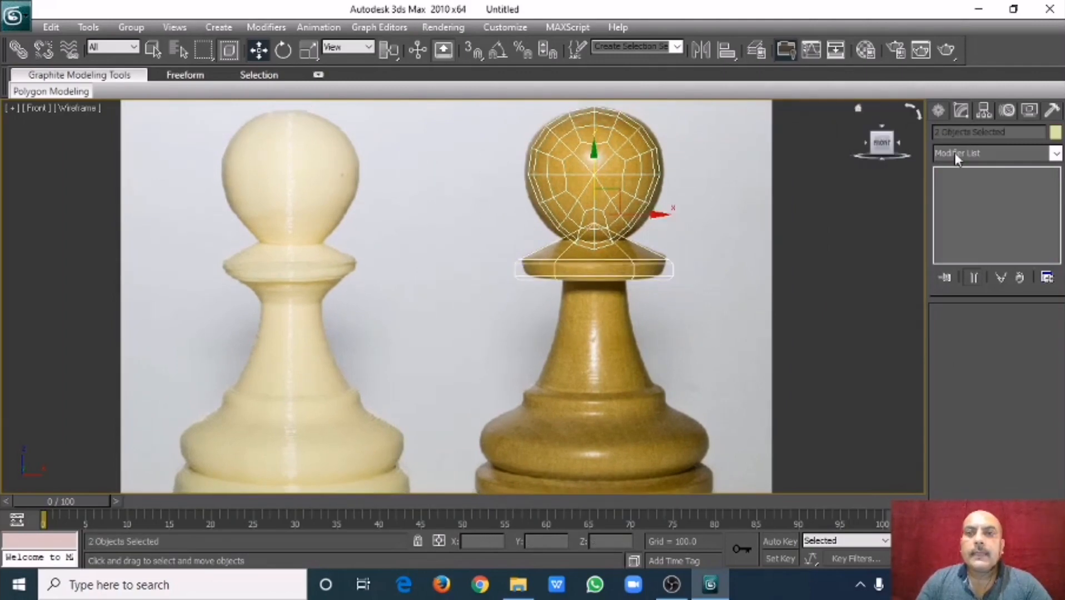
pyautogui.click(1054, 132)
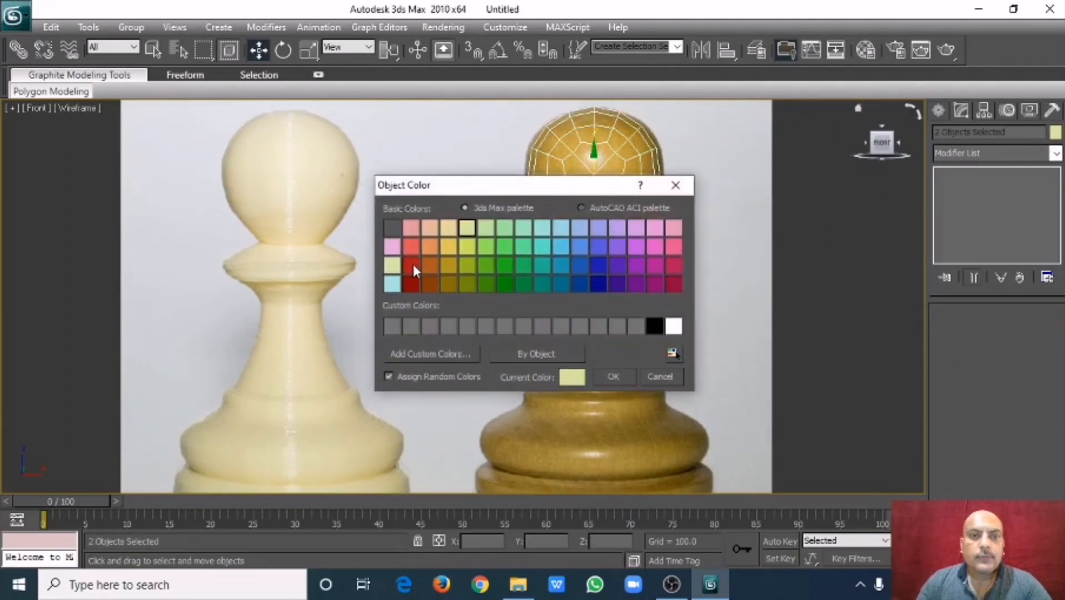
pyautogui.click(412, 279)
pyautogui.click(606, 377)
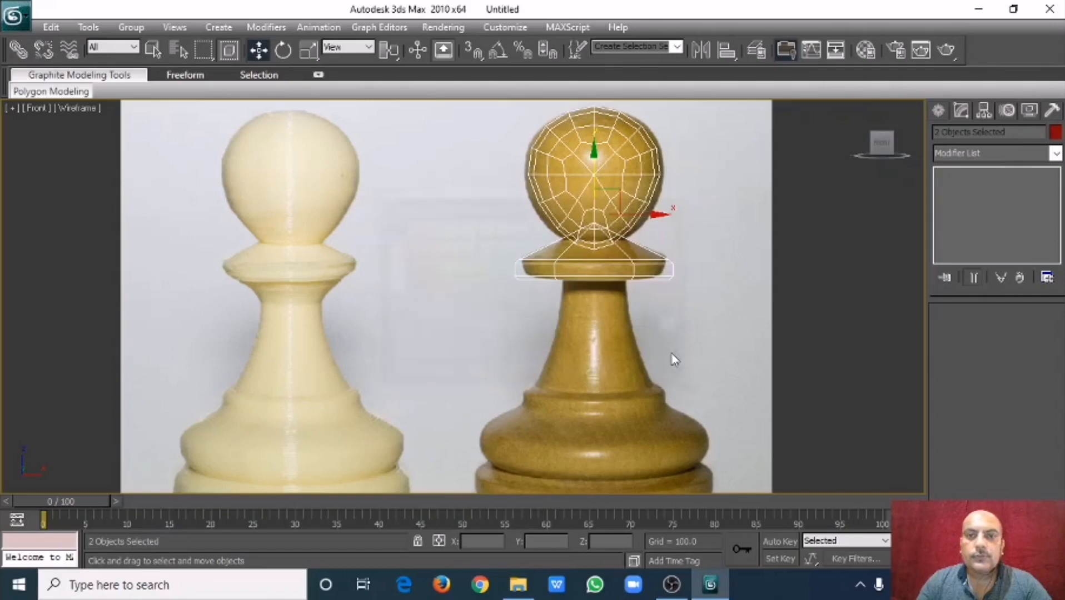
pyautogui.click(715, 309)
# - Create a standard Cylinder in the Top viewport over the pawn's centre, about 27 in radius and 112 high
pyautogui.moveTo(676, 301); pyautogui.dragTo(655, 278, button='middle')
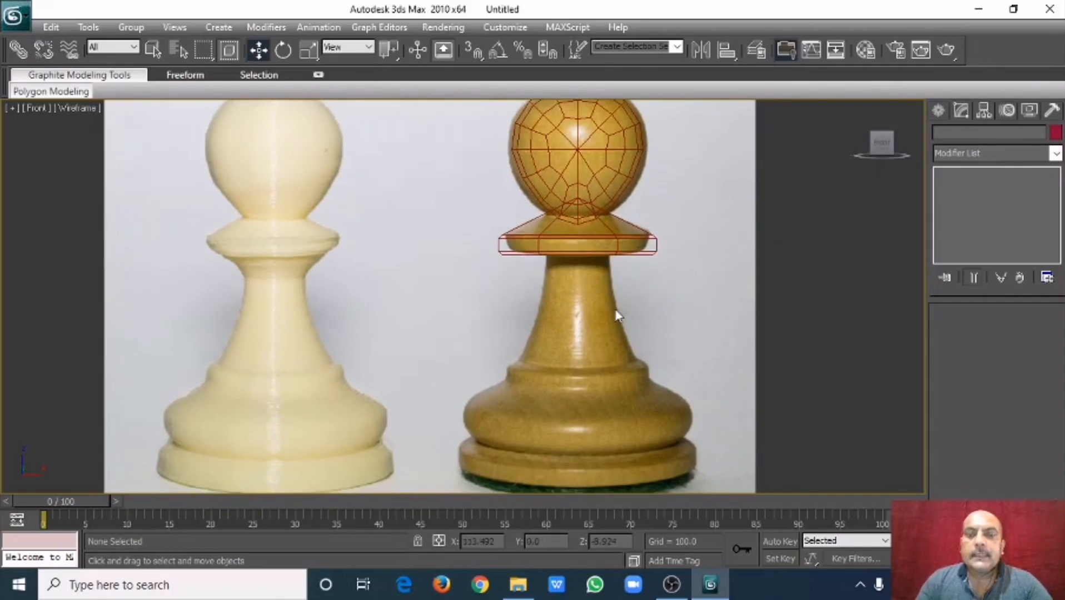
pyautogui.click(939, 113)
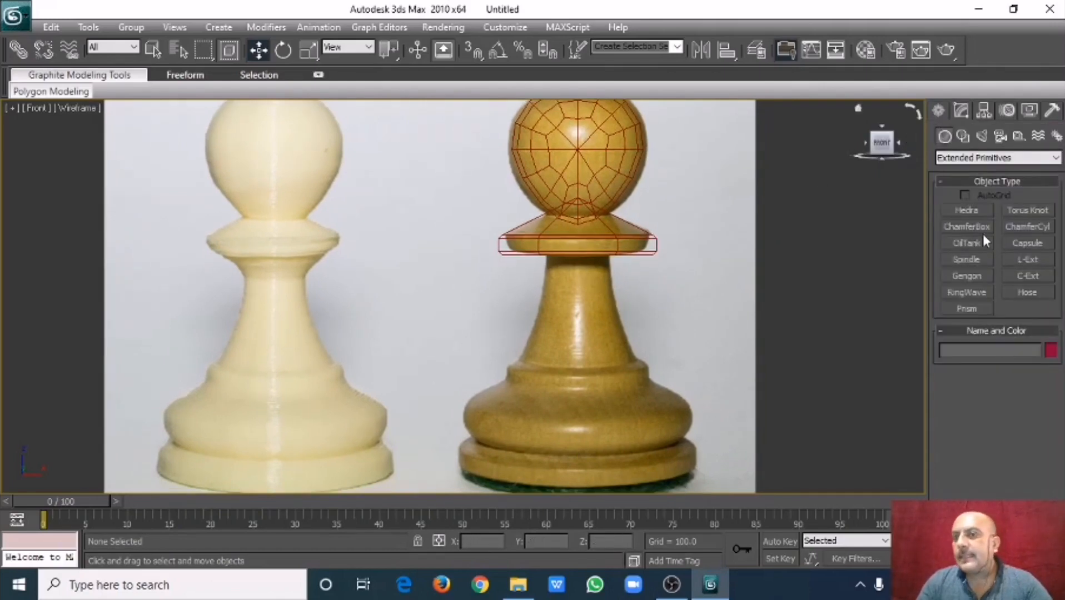
pyautogui.click(960, 162)
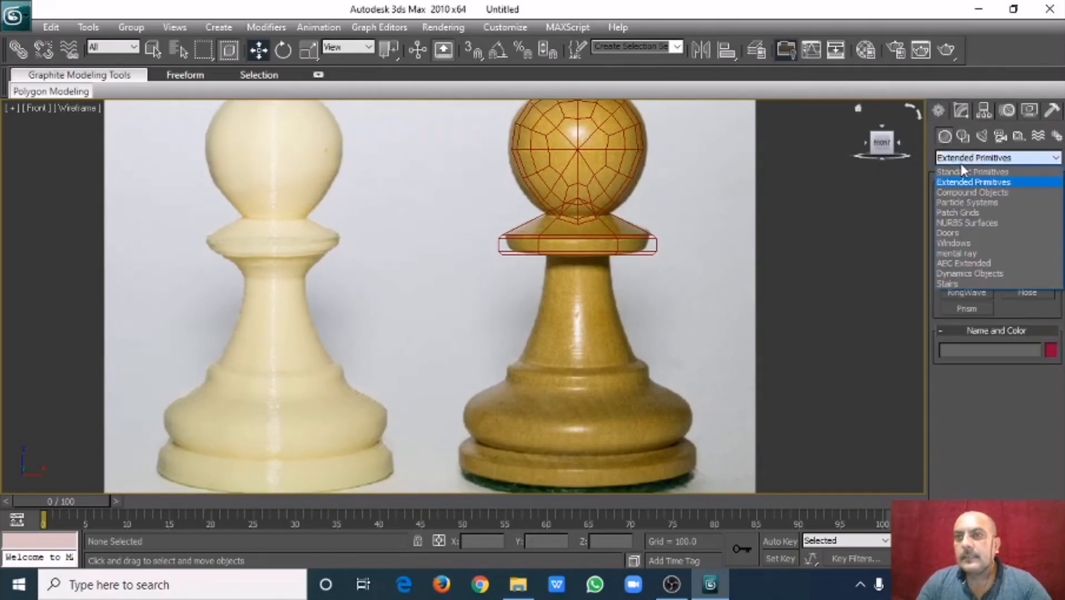
pyautogui.click(960, 177)
pyautogui.click(952, 162)
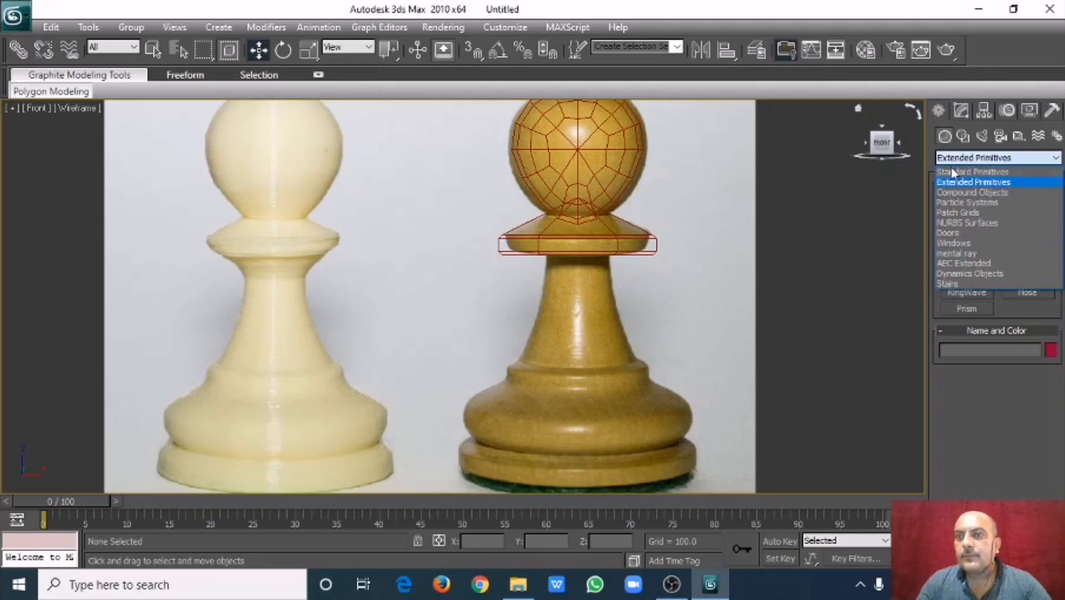
pyautogui.click(951, 173)
pyautogui.click(967, 244)
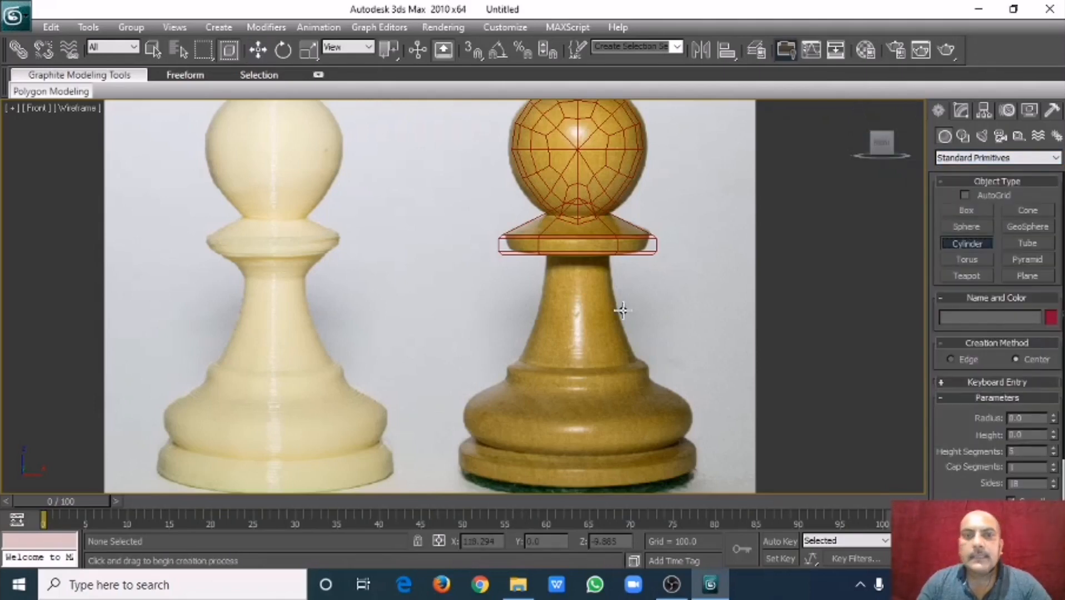
pyautogui.hotkey('alt', 'w')
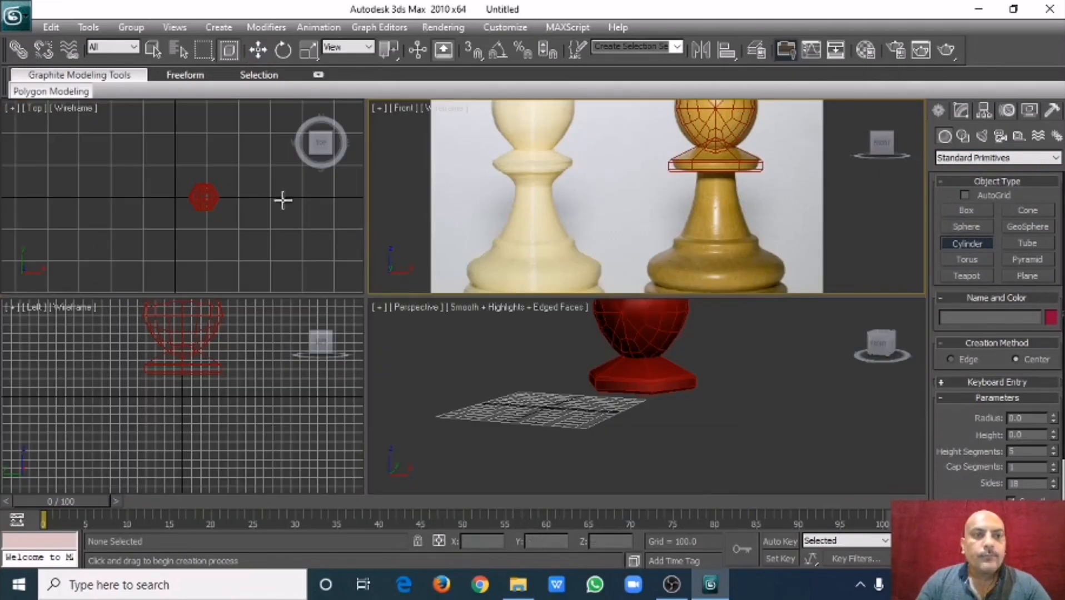
pyautogui.scroll(5, 269, 205)
pyautogui.moveTo(238, 202); pyautogui.dragTo(178, 187, button='middle')
pyautogui.scroll(2, 131, 194)
pyautogui.moveTo(163, 202); pyautogui.dragTo(188, 209)
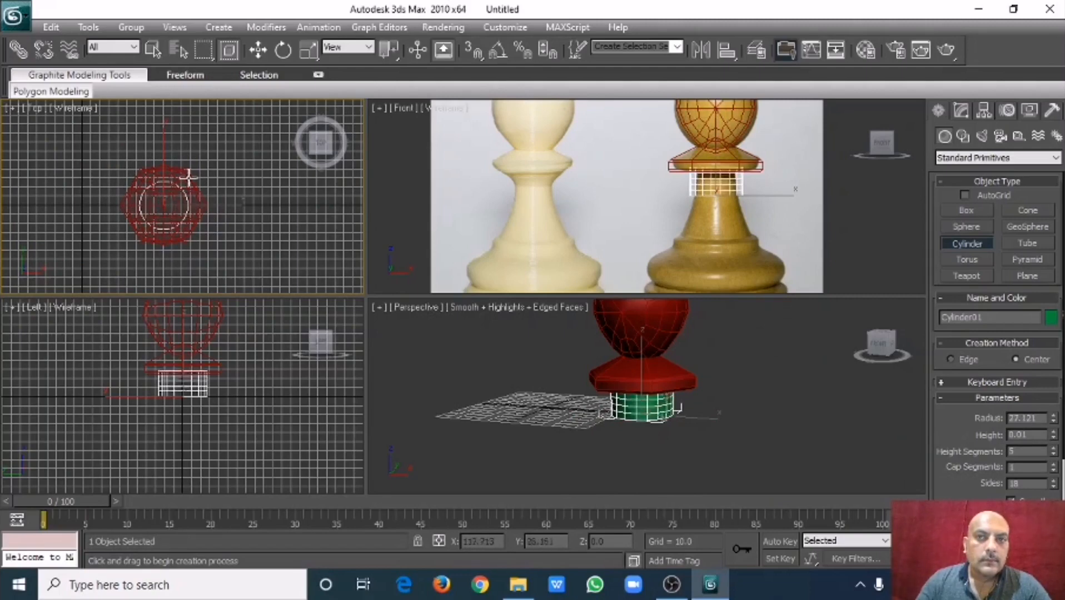
pyautogui.click(189, 121)
# - Align the cylinder to the collar, pivot point to pivot point, on the X, Y and Z positions
pyautogui.click(258, 50)
pyautogui.moveTo(826, 184); pyautogui.dragTo(787, 186, button='middle')
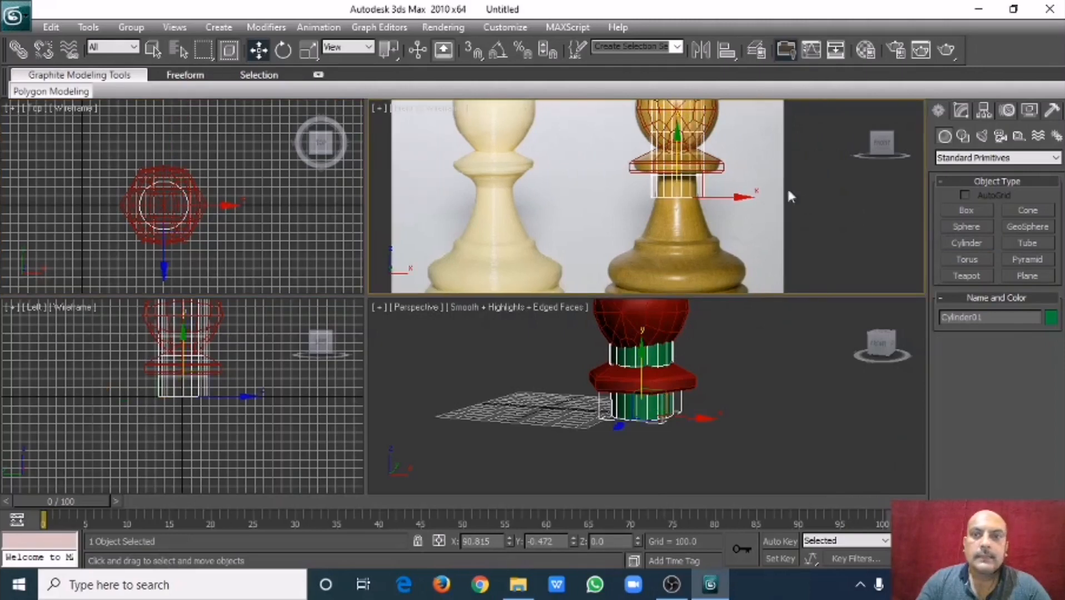
pyautogui.hotkey('alt', 'a')
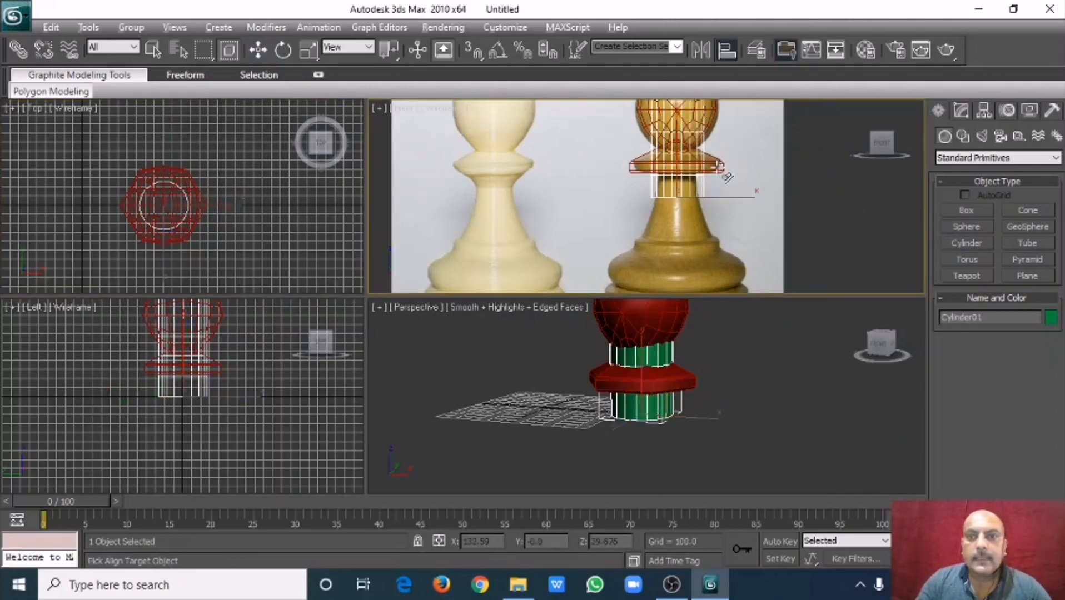
pyautogui.click(723, 165)
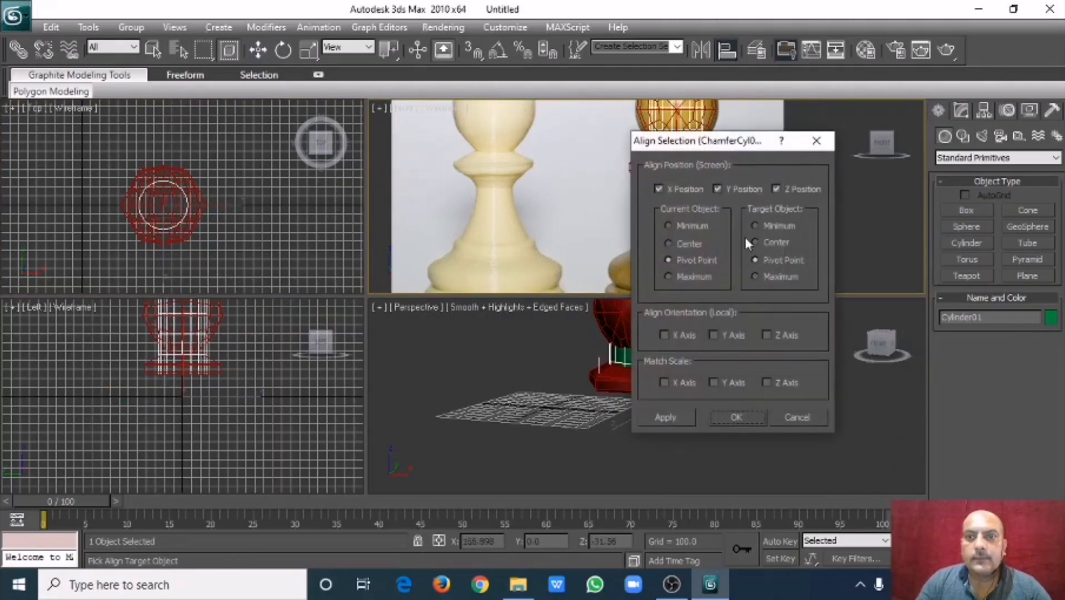
pyautogui.click(744, 417)
# - Move the cylinder down so its top meets the collar's underside, and reduce its height to 76.829 to fit the reference shaft
pyautogui.moveTo(676, 111); pyautogui.dragTo(688, 203)
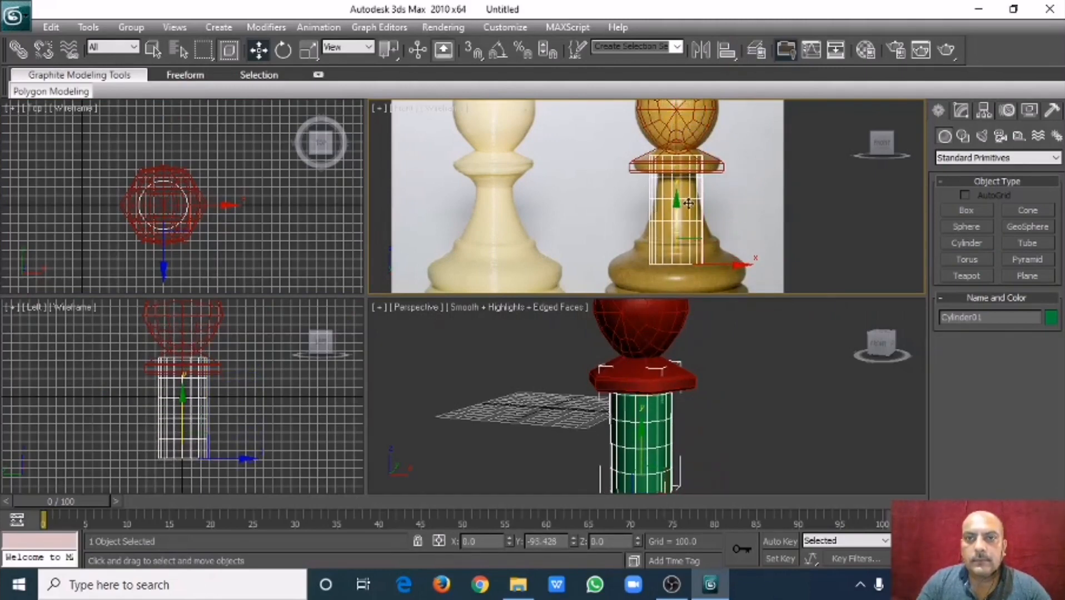
pyautogui.click(960, 110)
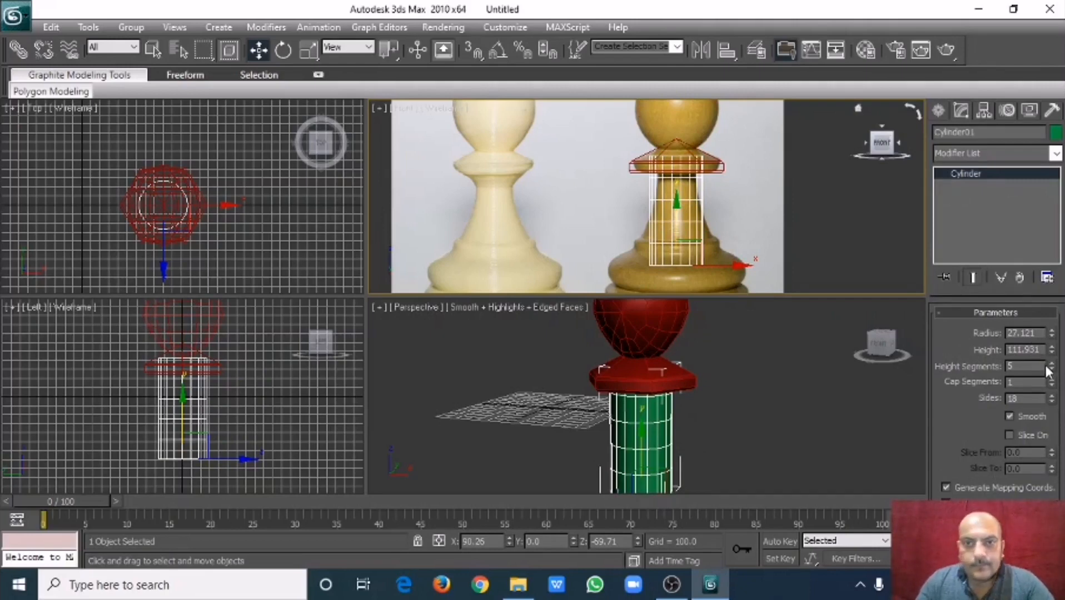
pyautogui.moveTo(1051, 357); pyautogui.dragTo(1039, 370)
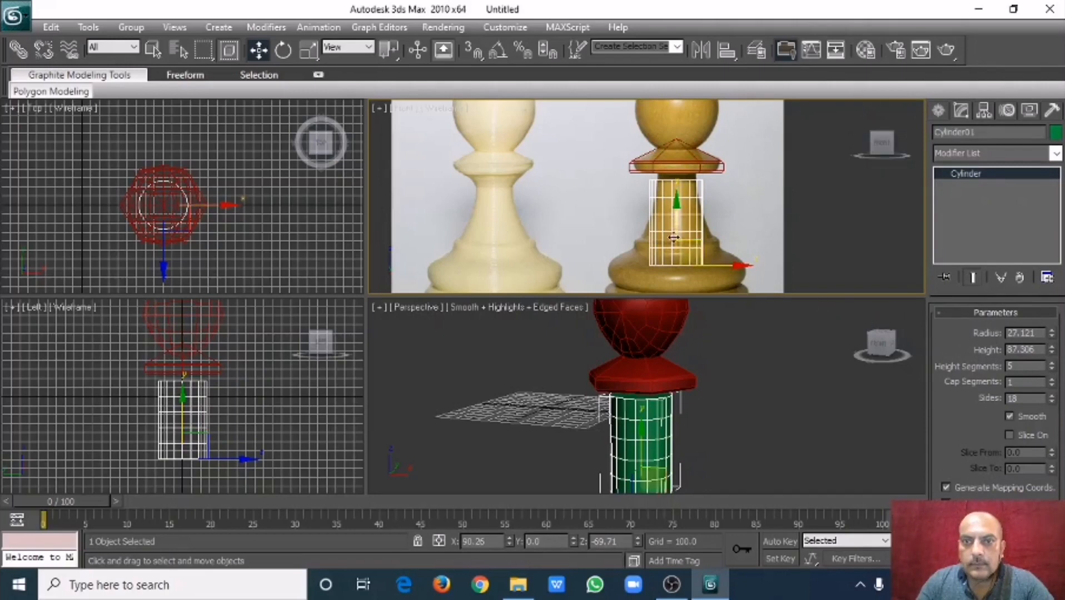
pyautogui.moveTo(676, 213); pyautogui.dragTo(676, 196)
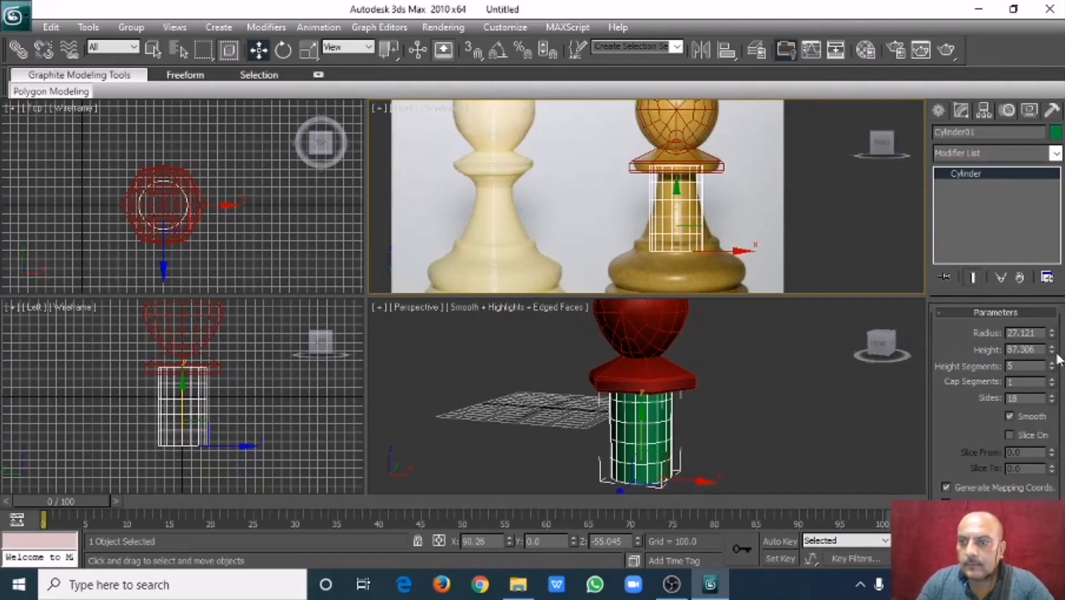
pyautogui.moveTo(1051, 354); pyautogui.dragTo(1050, 370)
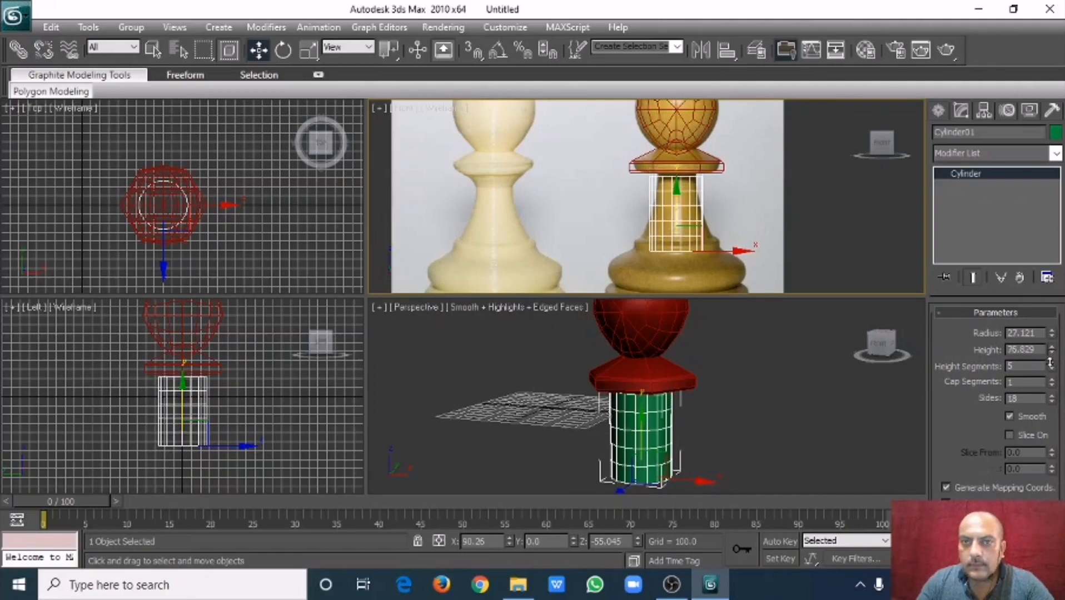
pyautogui.moveTo(676, 199); pyautogui.dragTo(676, 192)
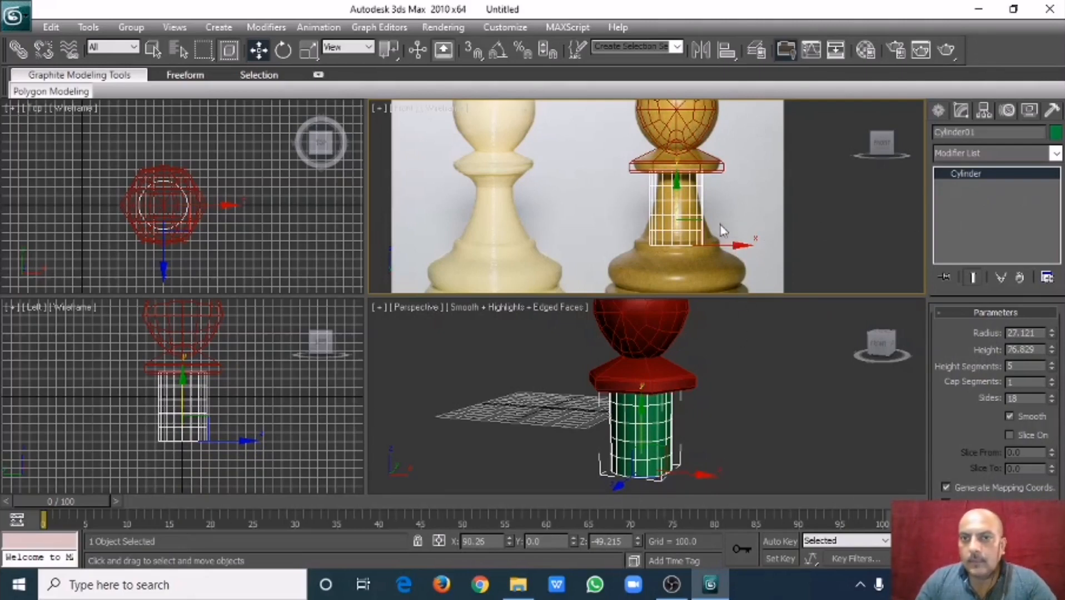
# - Check the shaft cylinder against the reference up close, set its sides to 6, and inspect it in the Perspective viewport
pyautogui.hotkey('alt', 'w')
pyautogui.scroll(5, 672, 230)
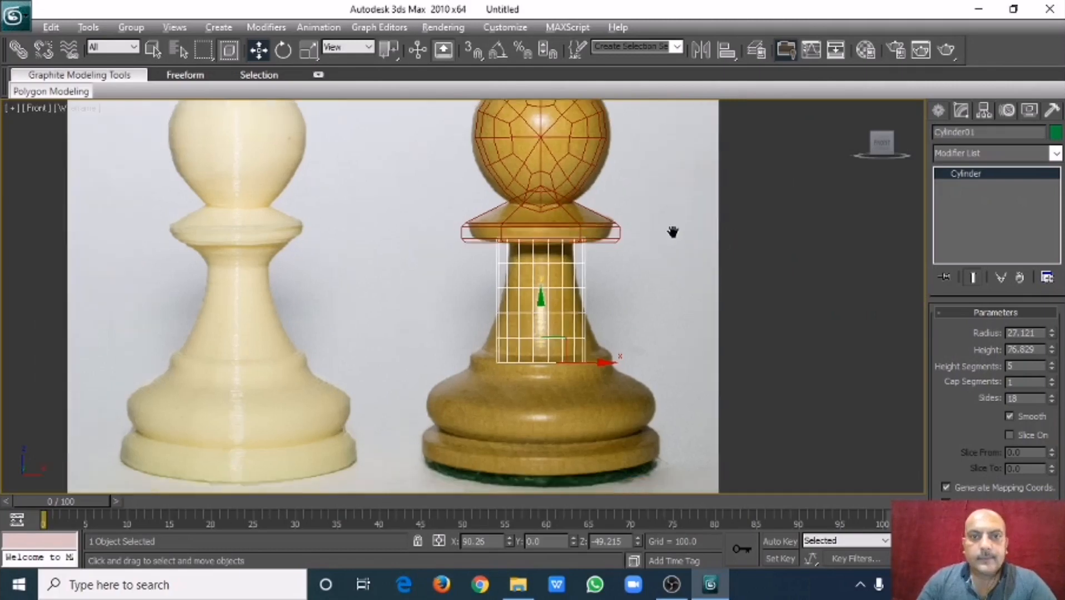
pyautogui.moveTo(655, 272); pyautogui.dragTo(593, 258, button='middle')
pyautogui.moveTo(727, 266); pyautogui.dragTo(709, 271, button='middle')
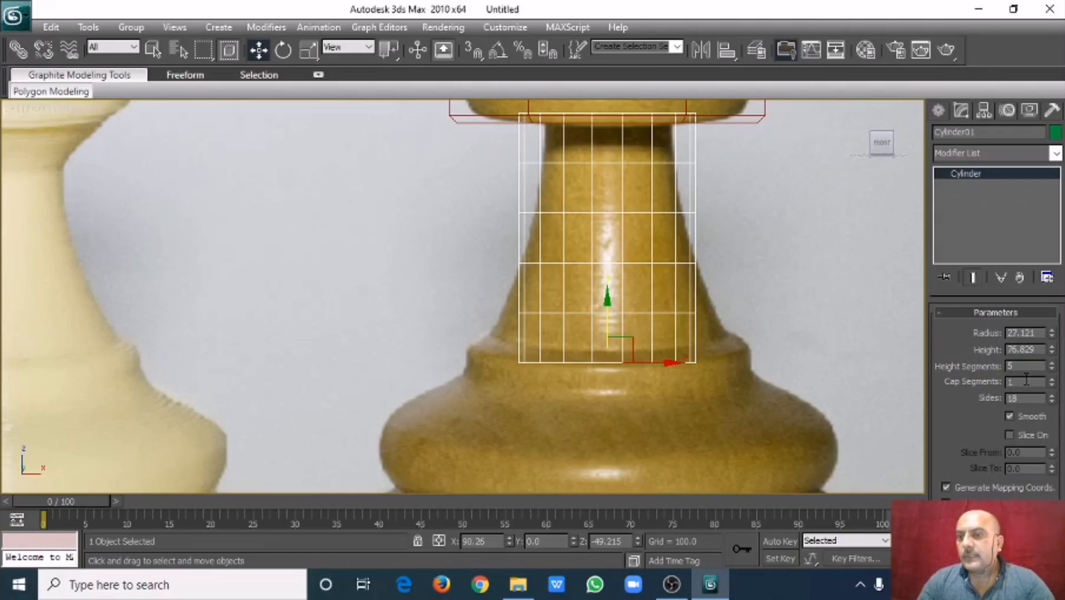
pyautogui.doubleClick(1027, 399)
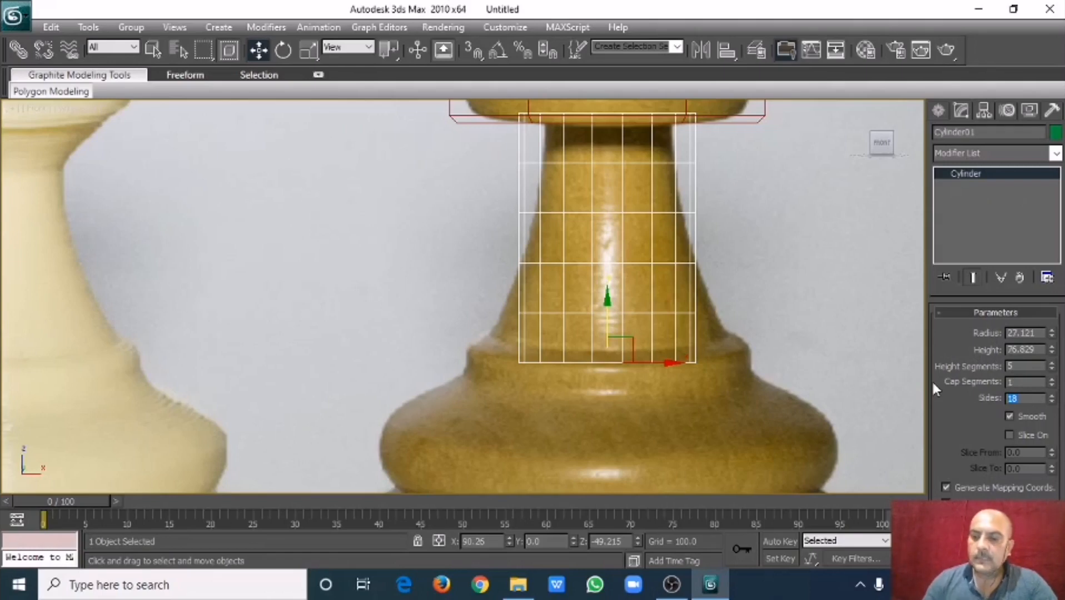
pyautogui.write('6')
pyautogui.press('Return')
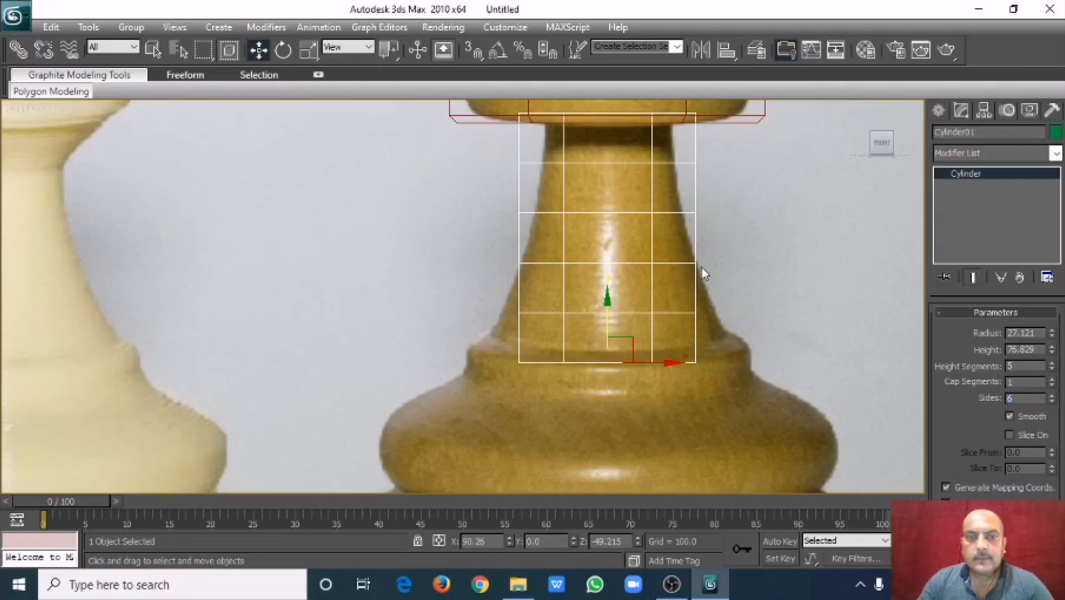
pyautogui.hotkey('alt', 'w')
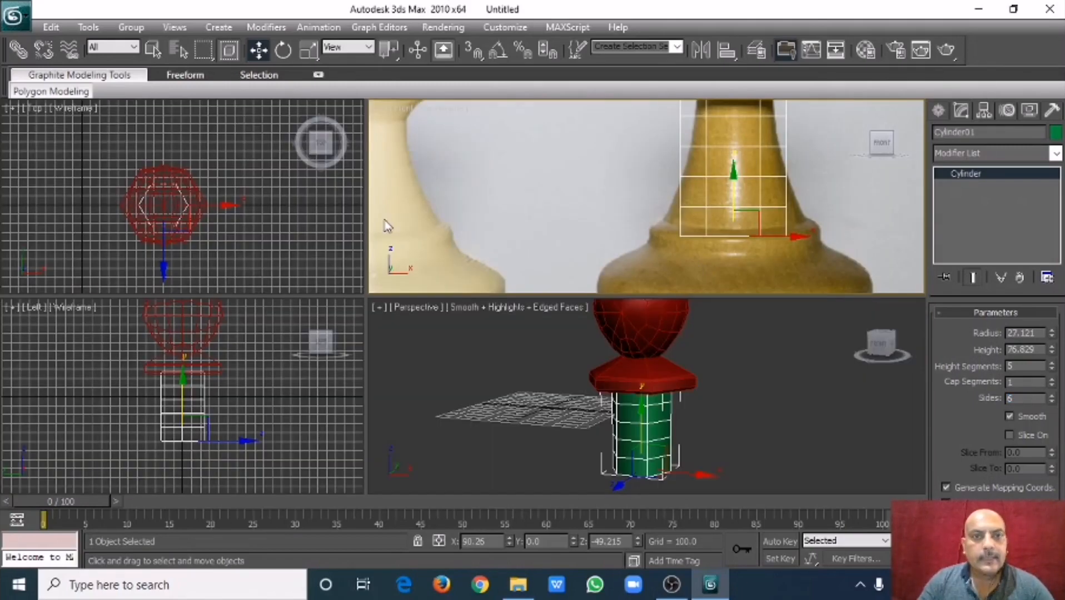
pyautogui.click(627, 413)
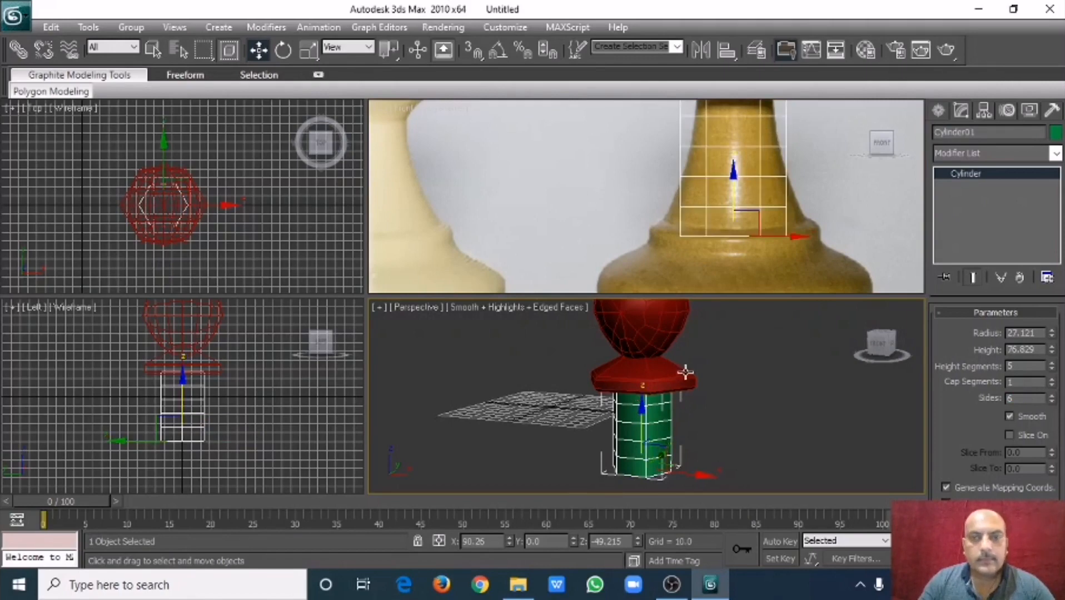
pyautogui.keyDown('alt'); pyautogui.moveTo(682, 392); pyautogui.dragTo(618, 324, button='middle'); pyautogui.keyUp('alt')
pyautogui.scroll(3, 655, 406)
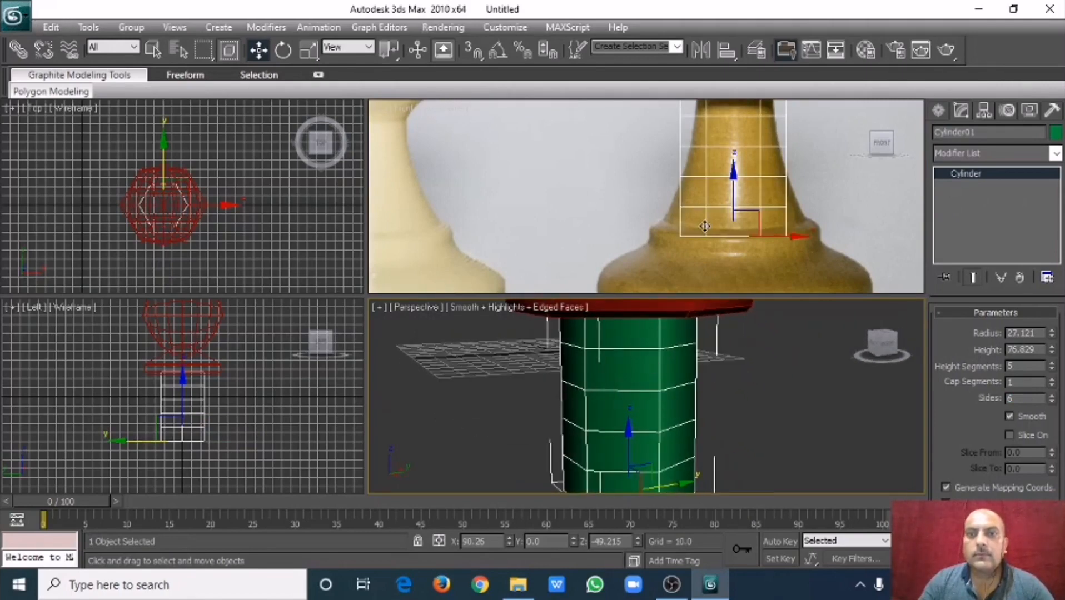
# - Set the shaft cylinder's height segments to 3 while comparing it with the reference in the maximized Front viewport
pyautogui.middleClick(562, 219)
pyautogui.hotkey('alt', 'w')
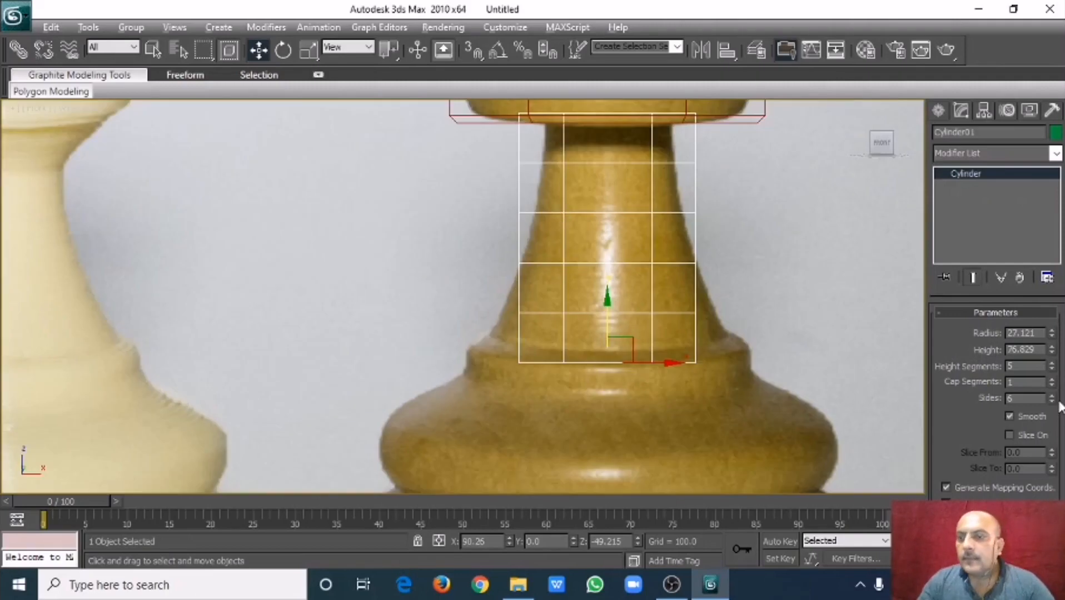
pyautogui.rightClick(1052, 370)
pyautogui.click(1052, 363)
pyautogui.click(1051, 363)
pyautogui.moveTo(642, 246); pyautogui.dragTo(608, 257, button='middle')
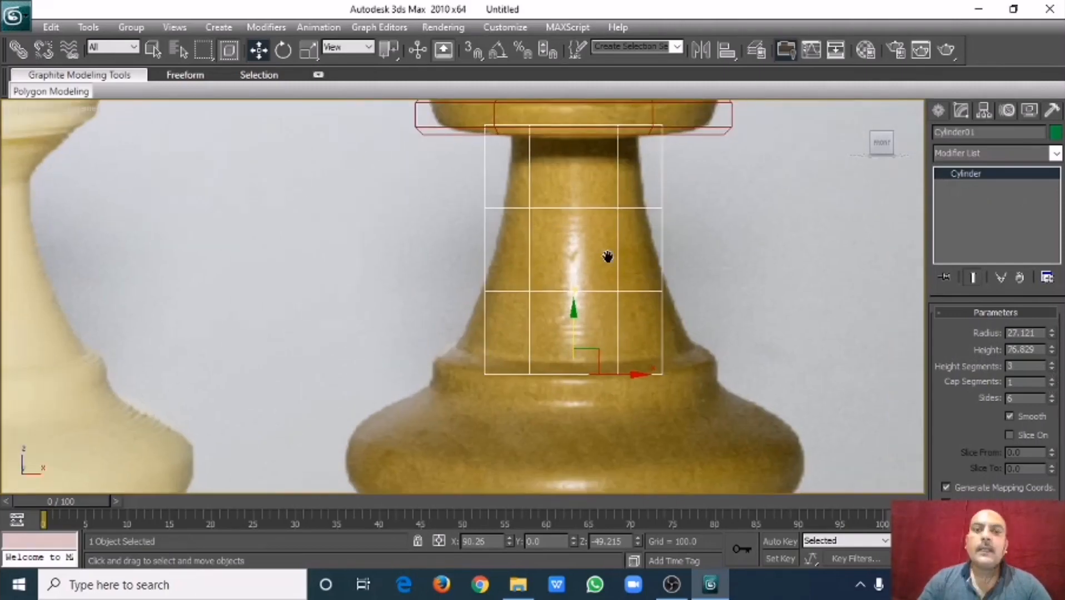
# - Add an Edit Poly modifier to the shaft cylinder, display its vertices at Vertex level, and return to the modifier's object level
pyautogui.click(970, 155)
pyautogui.press('e')
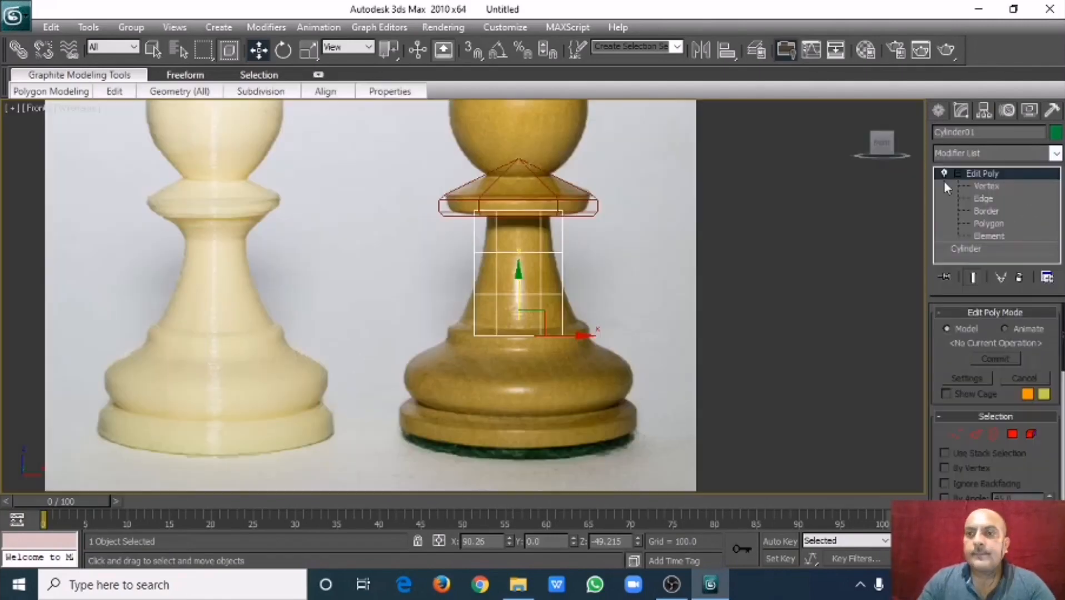
pyautogui.click(988, 185)
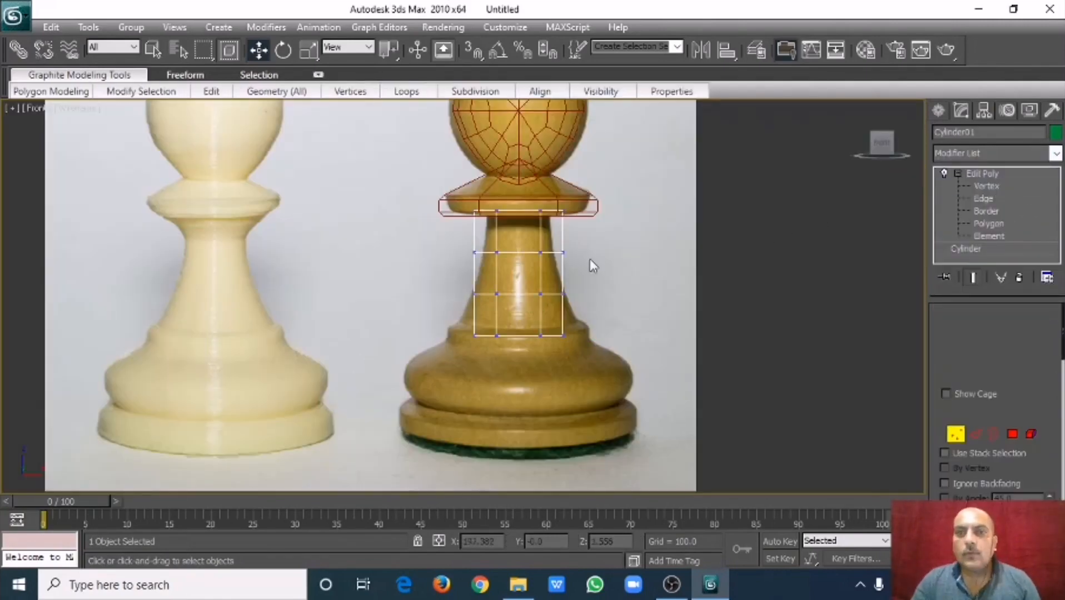
pyautogui.click(983, 174)
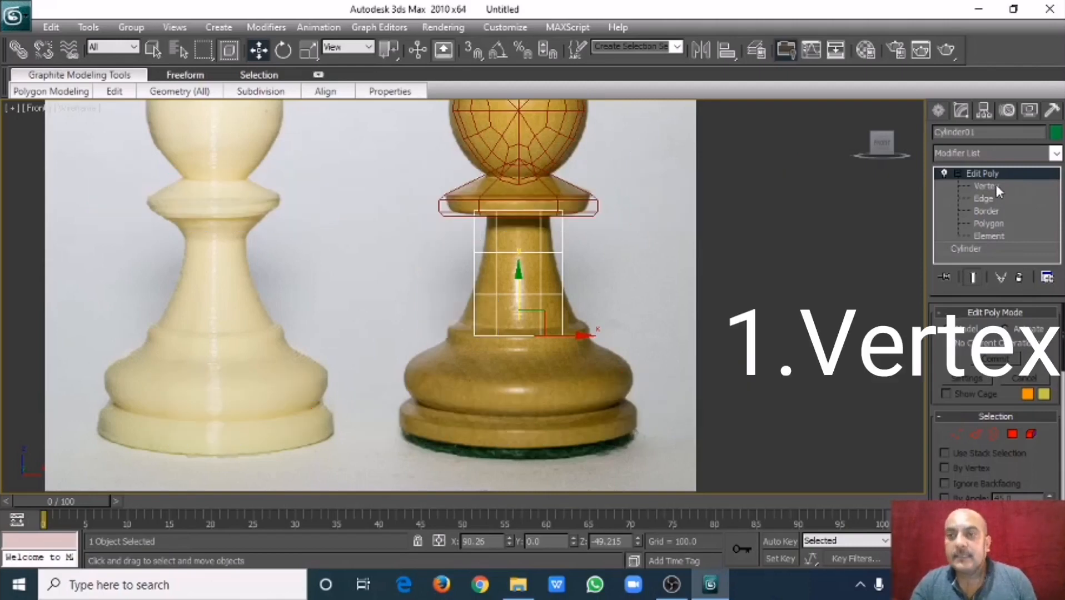
# - At Vertex level, select the horizontal row of vertices second from the top of the shaft
pyautogui.click(996, 185)
pyautogui.moveTo(434, 242); pyautogui.dragTo(637, 264)
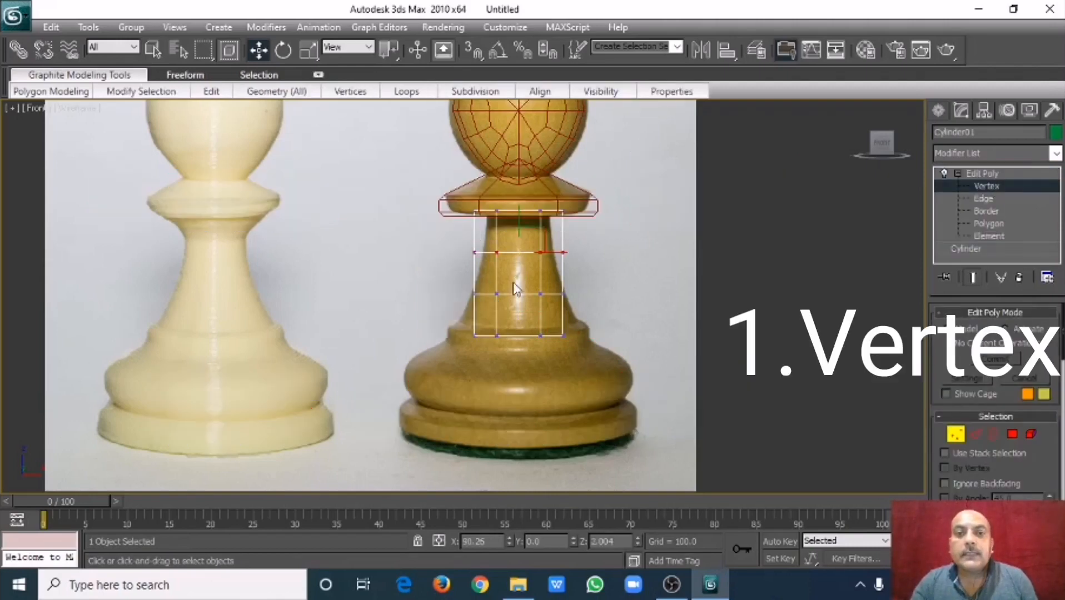
pyautogui.moveTo(454, 247); pyautogui.dragTo(675, 267)
# - At Edge level, select single vertical edges of the shaft, and select all the edges of its top section
pyautogui.click(982, 198)
pyautogui.click(563, 277)
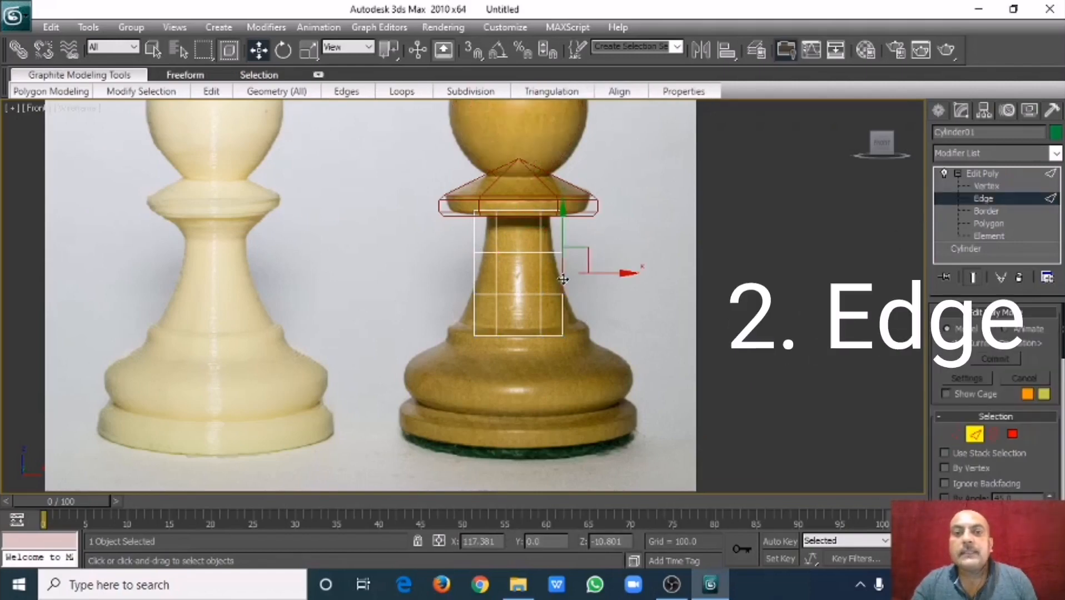
pyautogui.click(540, 311)
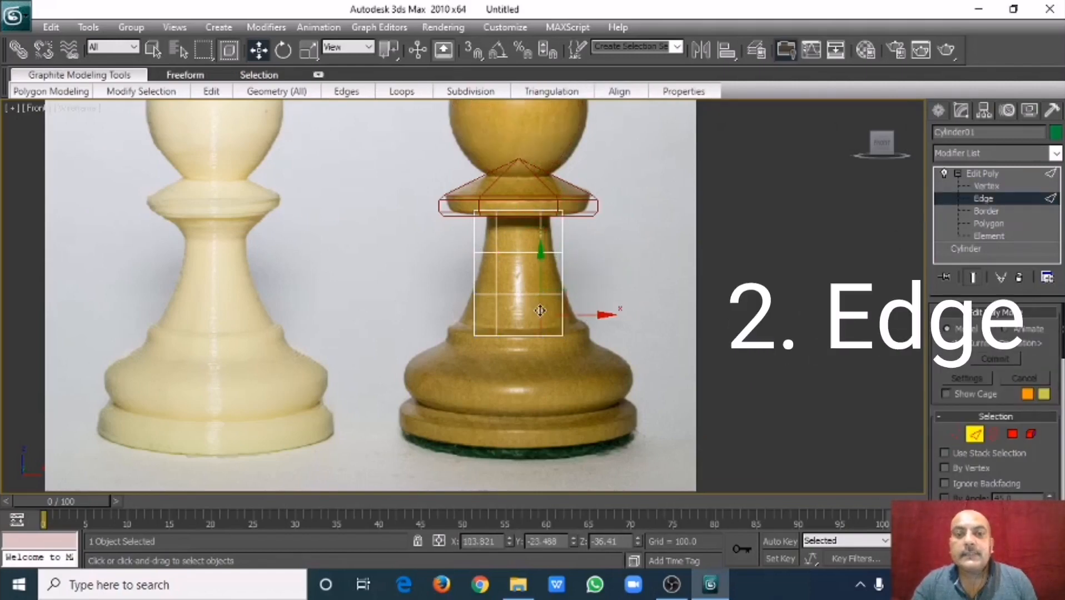
pyautogui.scroll(5, 556, 283)
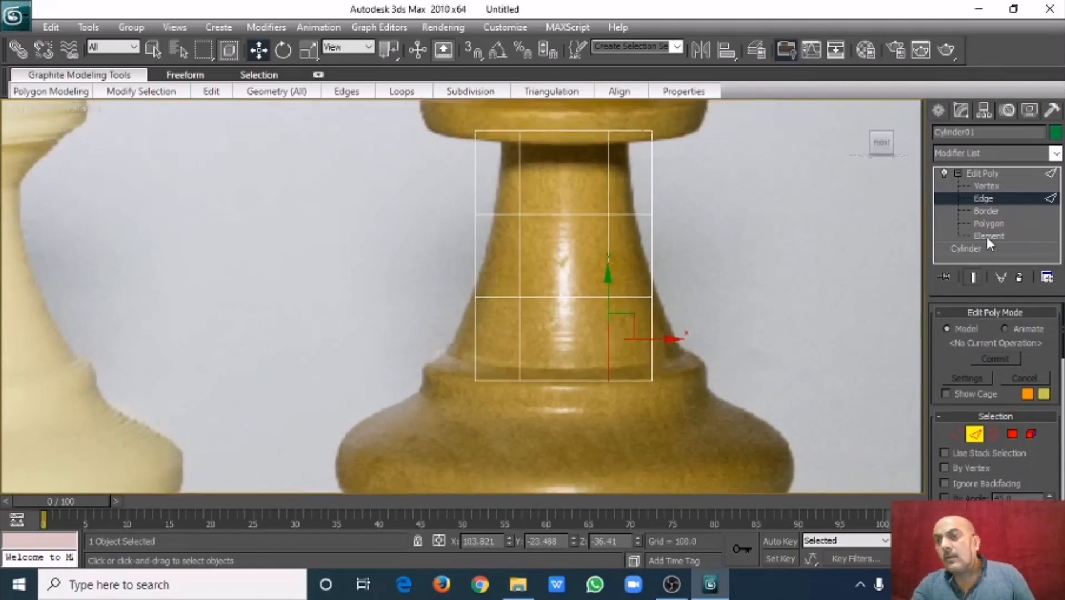
pyautogui.click(987, 187)
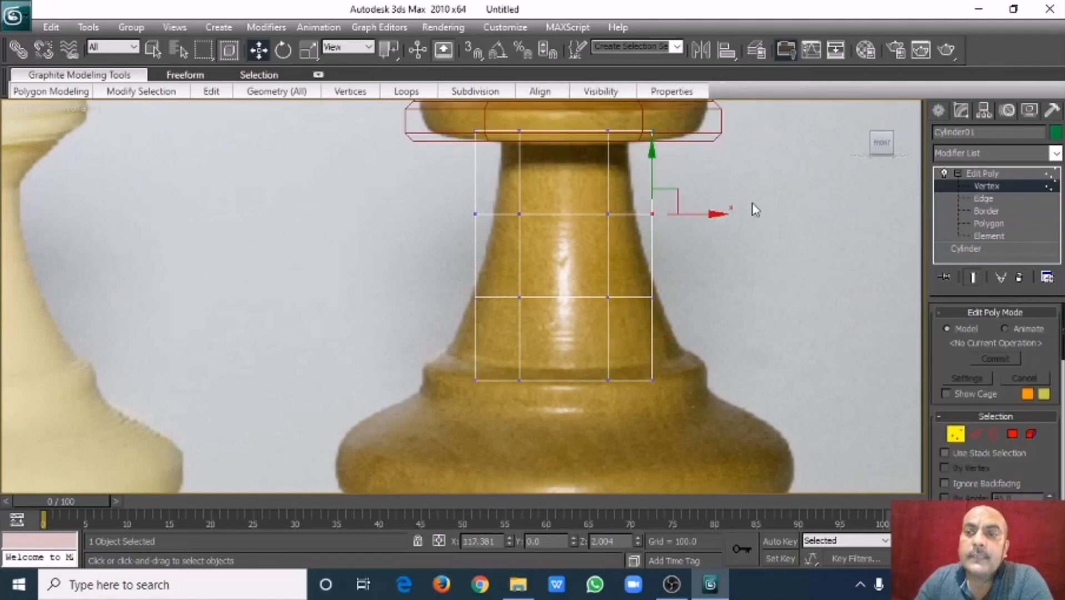
pyautogui.click(991, 198)
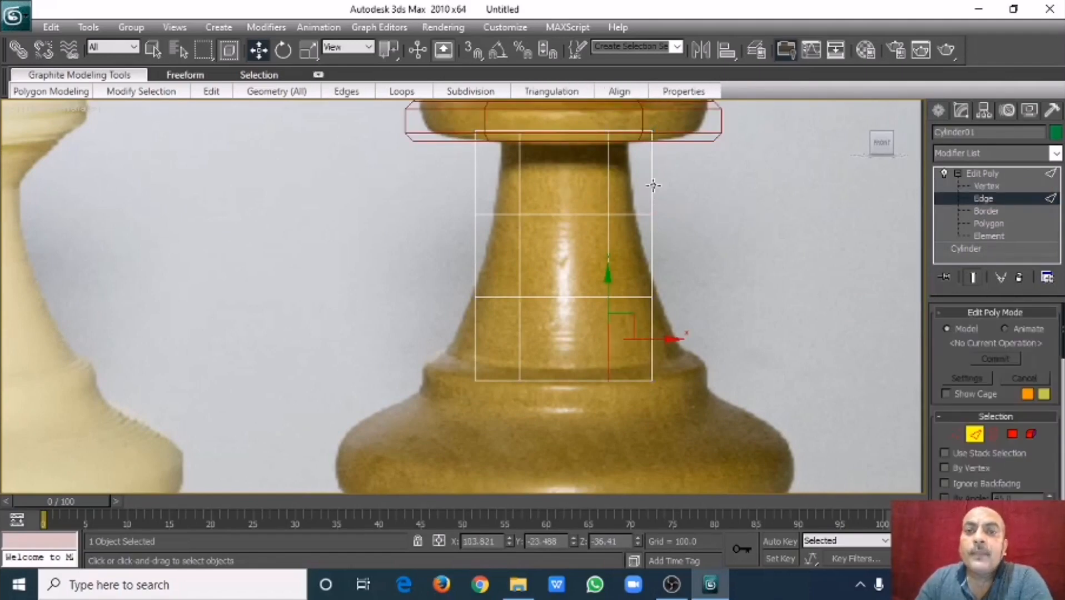
pyautogui.click(520, 179)
pyautogui.moveTo(451, 178); pyautogui.dragTo(734, 204)
pyautogui.moveTo(454, 131); pyautogui.dragTo(710, 208)
# - Try Border selection on the closed shaft, and delete its bottom cap polygon at Polygon level in the Perspective viewport
pyautogui.click(977, 212)
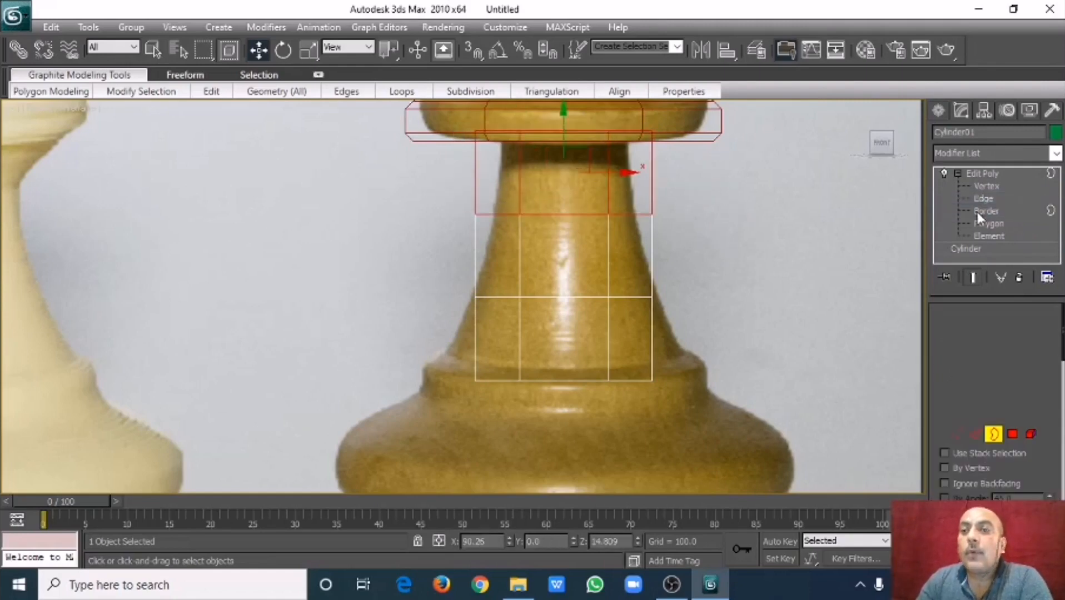
pyautogui.click(653, 235)
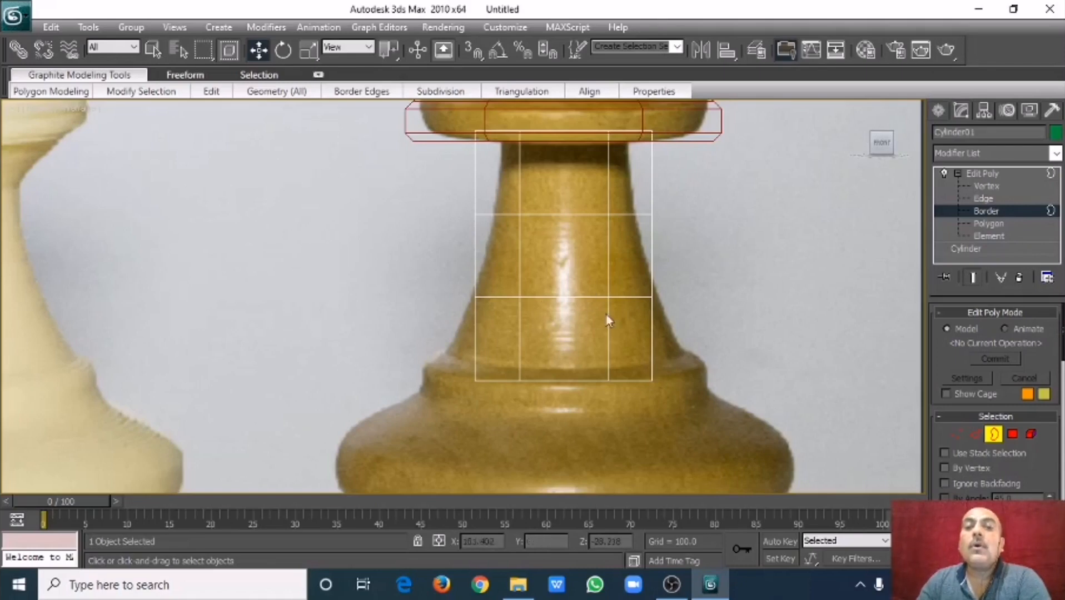
pyautogui.hotkey('alt', 'w')
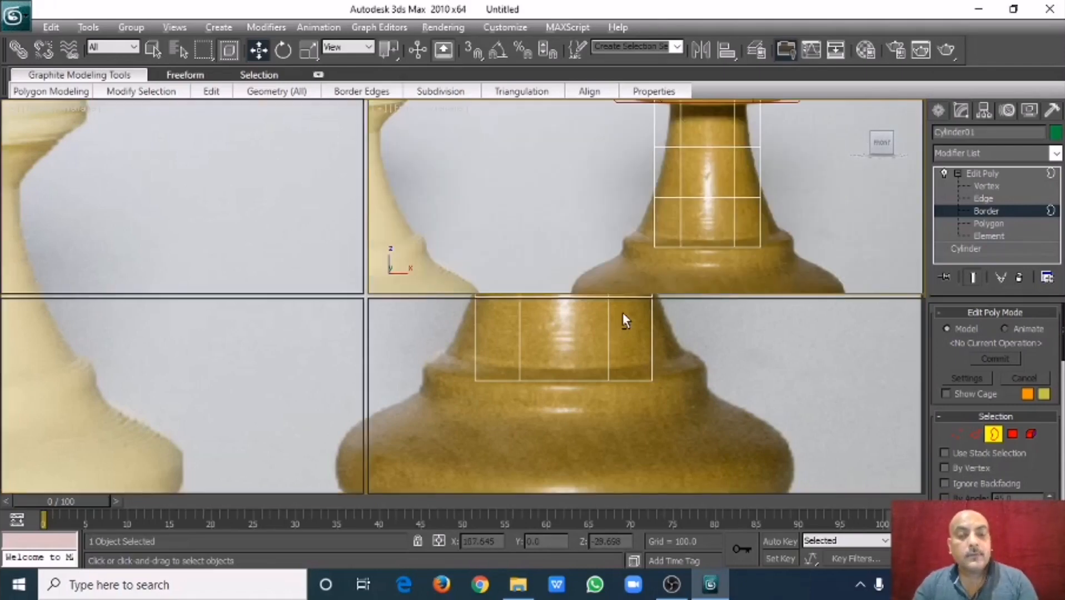
pyautogui.moveTo(624, 401); pyautogui.dragTo(620, 323, button='middle')
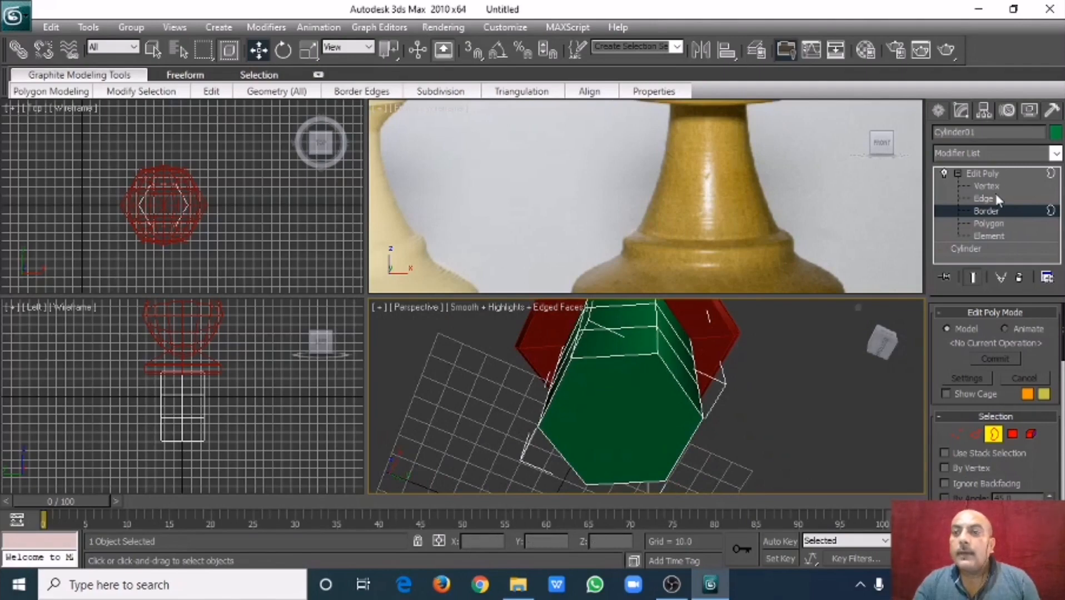
pyautogui.click(983, 174)
pyautogui.click(989, 223)
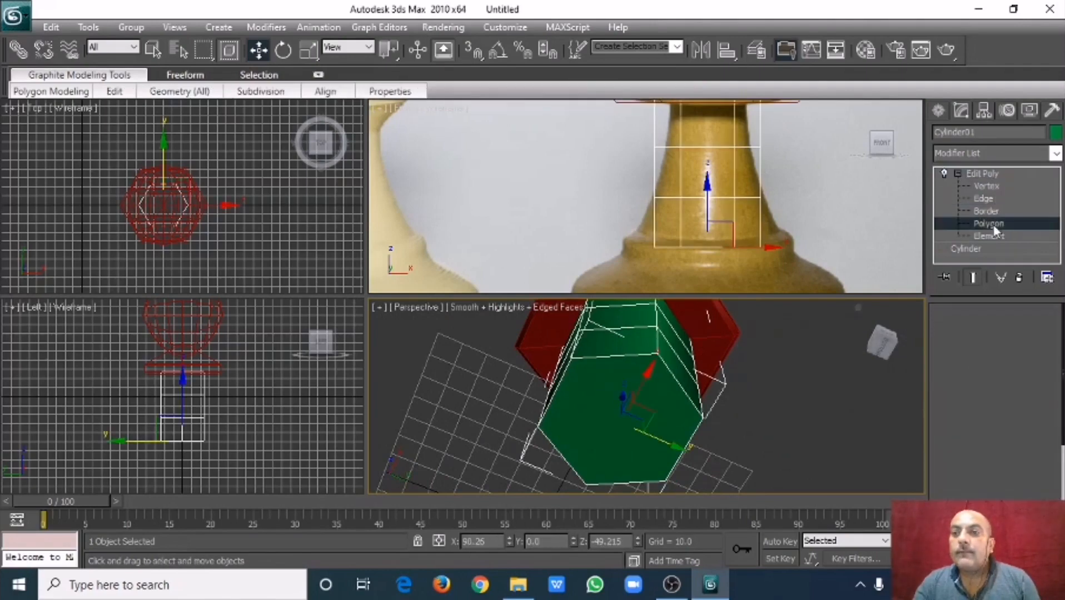
pyautogui.click(678, 392)
pyautogui.press('Delete')
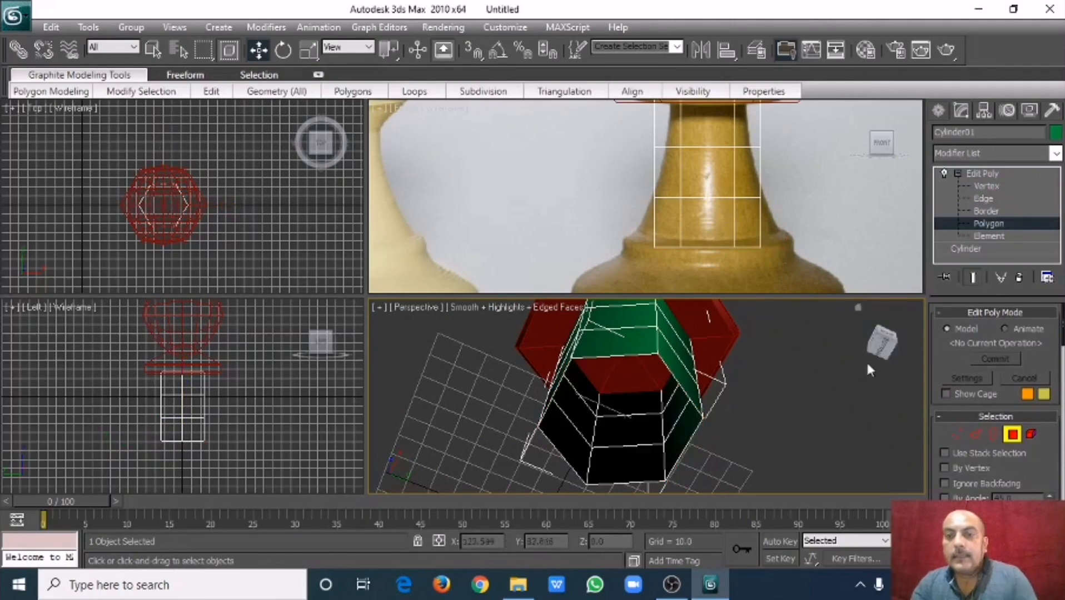
# - Select the open border at the shaft's bottom and cap it with a polygon
pyautogui.click(985, 211)
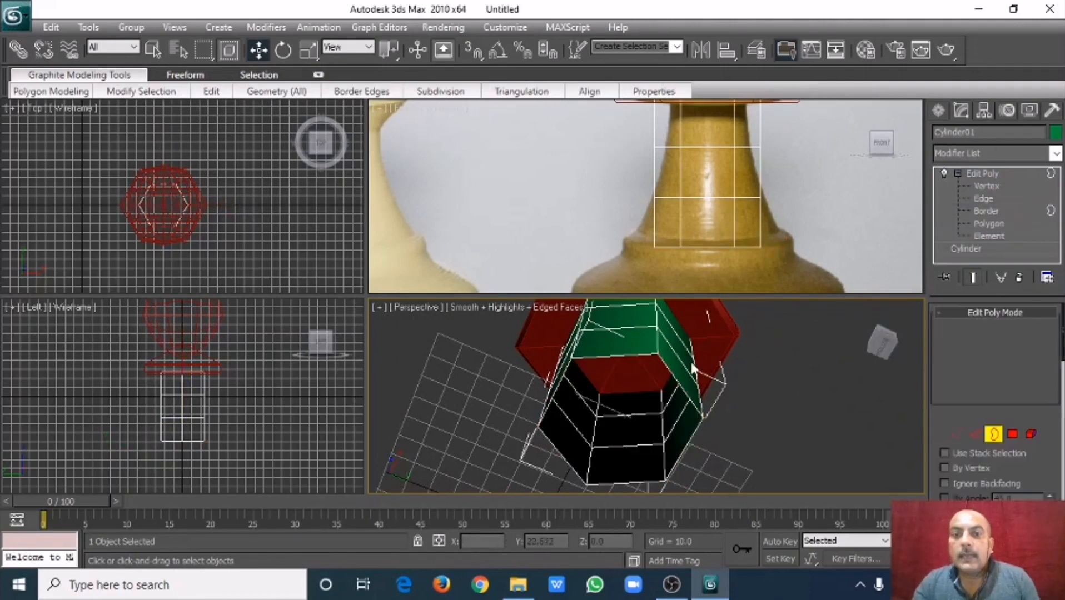
pyautogui.click(692, 382)
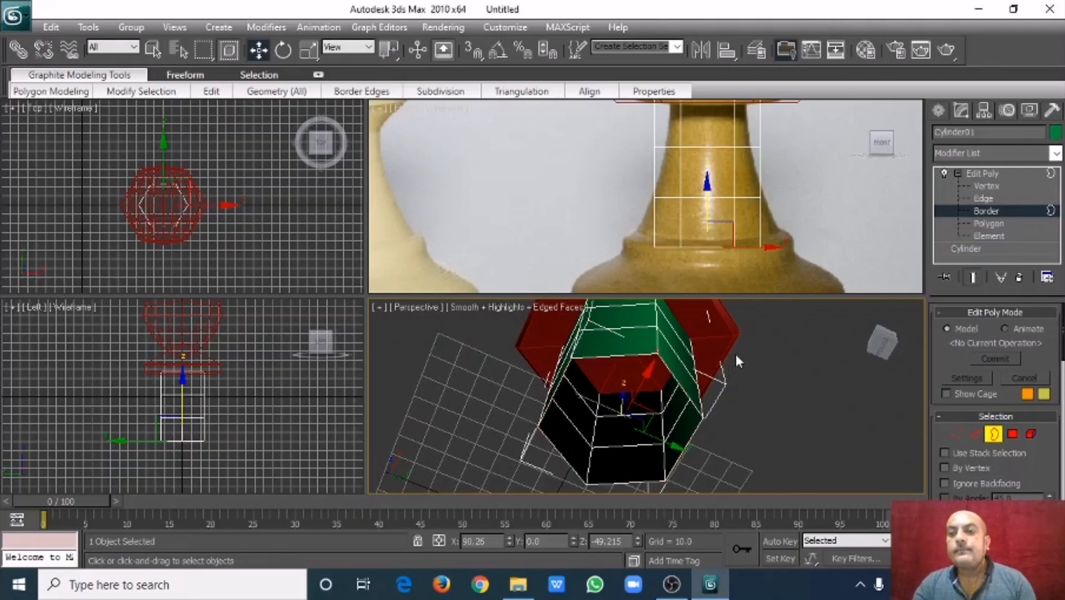
pyautogui.hotkey('alt', 'p')
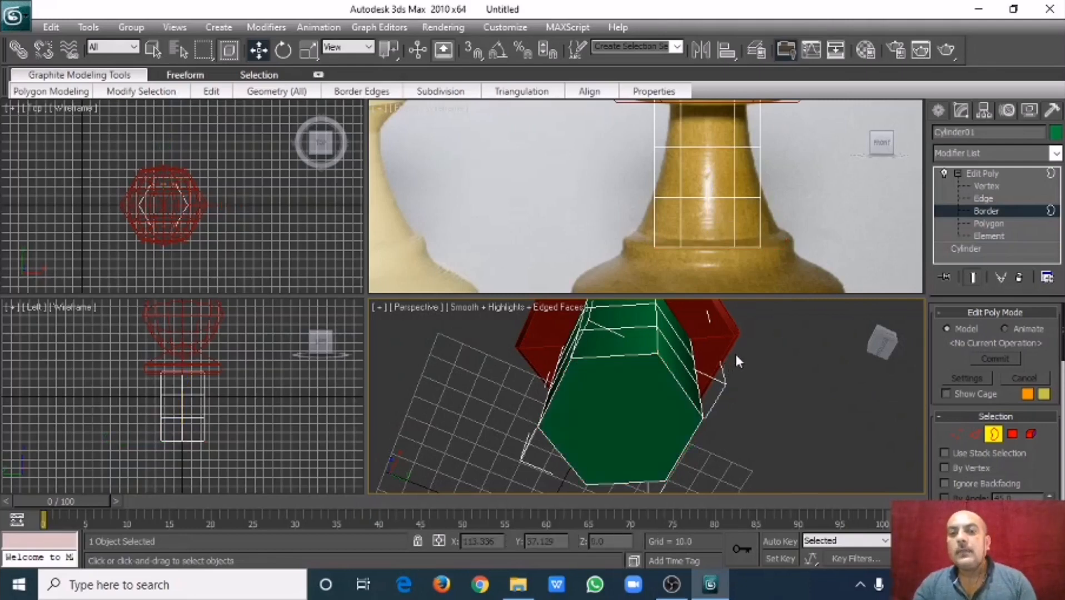
# - At Polygon level, select individual side polygons around the lower part of the shaft
pyautogui.click(984, 222)
pyautogui.click(639, 339)
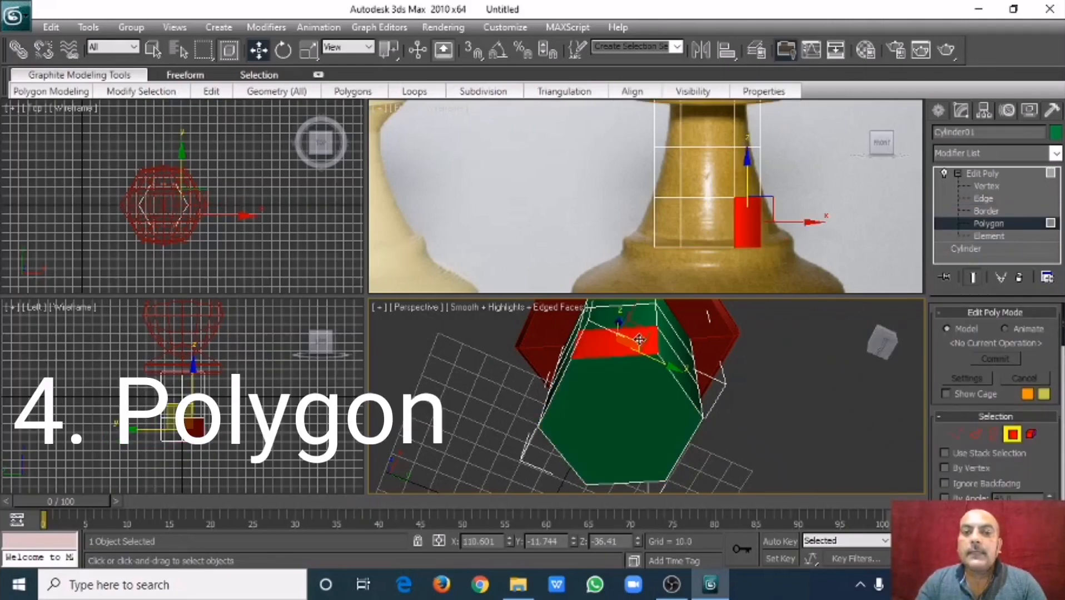
pyautogui.keyDown('alt'); pyautogui.moveTo(639, 340); pyautogui.dragTo(854, 409, button='middle'); pyautogui.keyUp('alt')
pyautogui.click(663, 395)
pyautogui.click(672, 409)
pyautogui.click(666, 427)
pyautogui.keyDown('alt'); pyautogui.moveTo(701, 430); pyautogui.dragTo(768, 371, button='middle'); pyautogui.keyUp('alt')
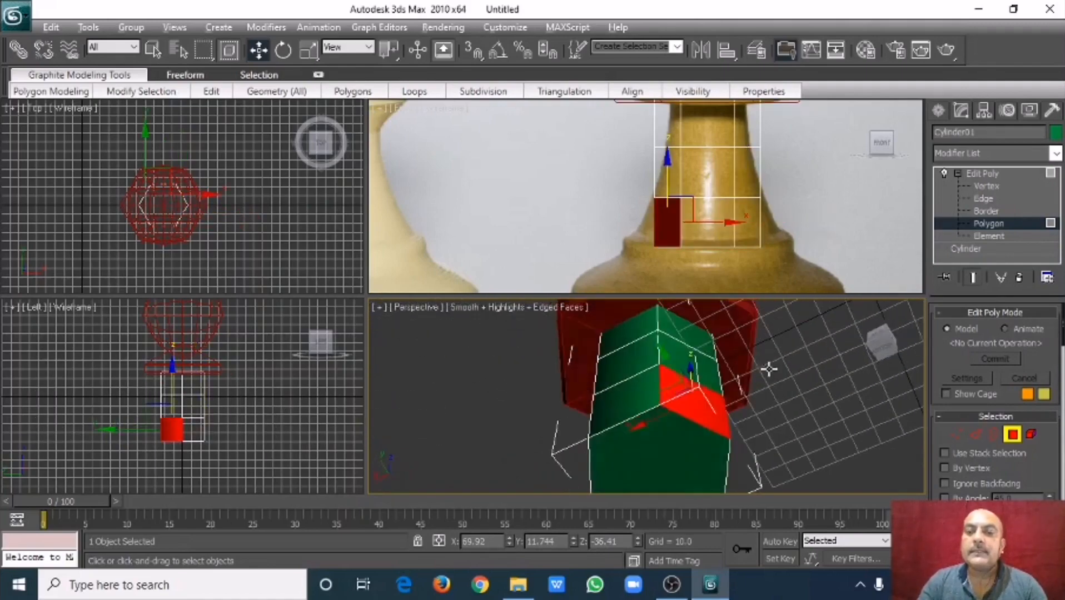
# - Pull a side polygon of the shaft's lowest section outward along Y, and undo the move
pyautogui.click(652, 459)
pyautogui.keyDown('alt'); pyautogui.moveTo(652, 459); pyautogui.dragTo(631, 432, button='middle'); pyautogui.keyUp('alt')
pyautogui.click(630, 436)
pyautogui.moveTo(580, 449); pyautogui.dragTo(494, 471)
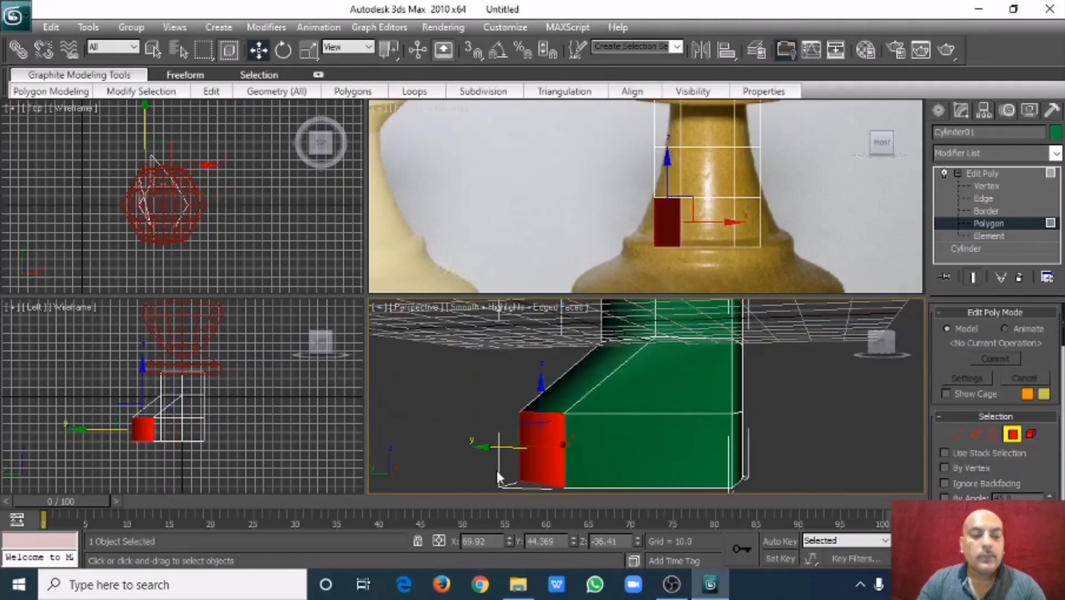
pyautogui.hotkey('ctrl', 'z')
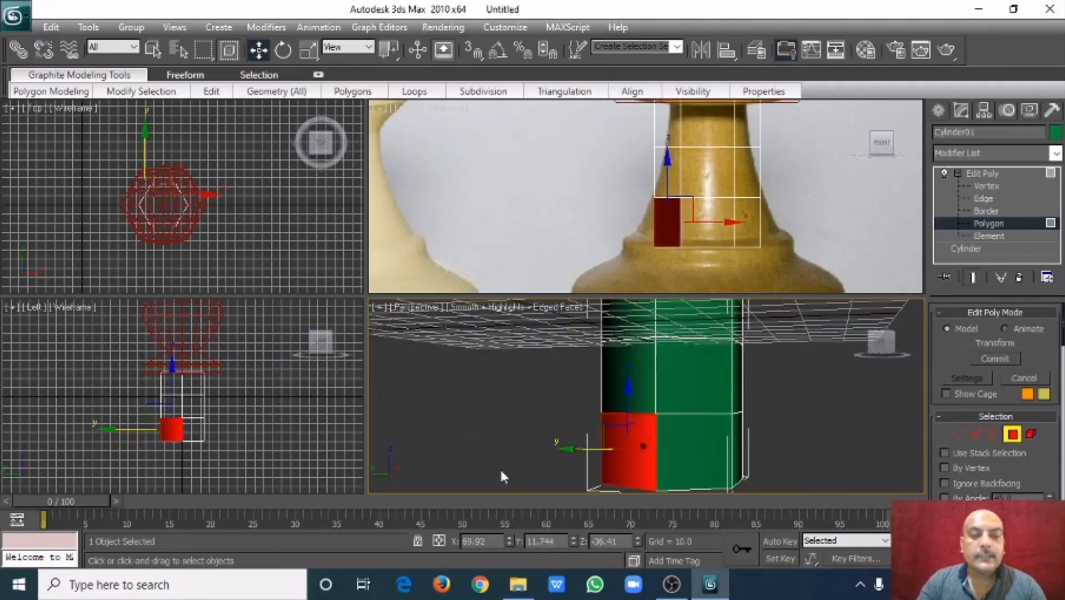
# - Select the whole shaft at Element level, leave sub-object editing, deselect the shaft and view it in the Perspective viewport
pyautogui.click(976, 237)
pyautogui.click(683, 377)
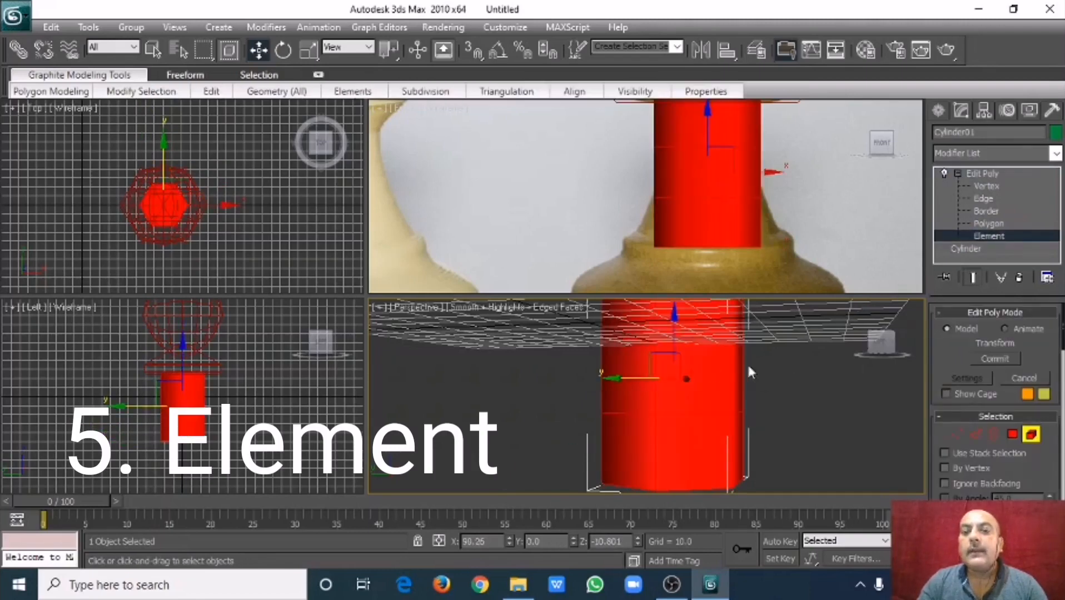
pyautogui.keyDown('alt'); pyautogui.moveTo(749, 367); pyautogui.dragTo(628, 377, button='middle'); pyautogui.keyUp('alt')
pyautogui.scroll(-4, 702, 392)
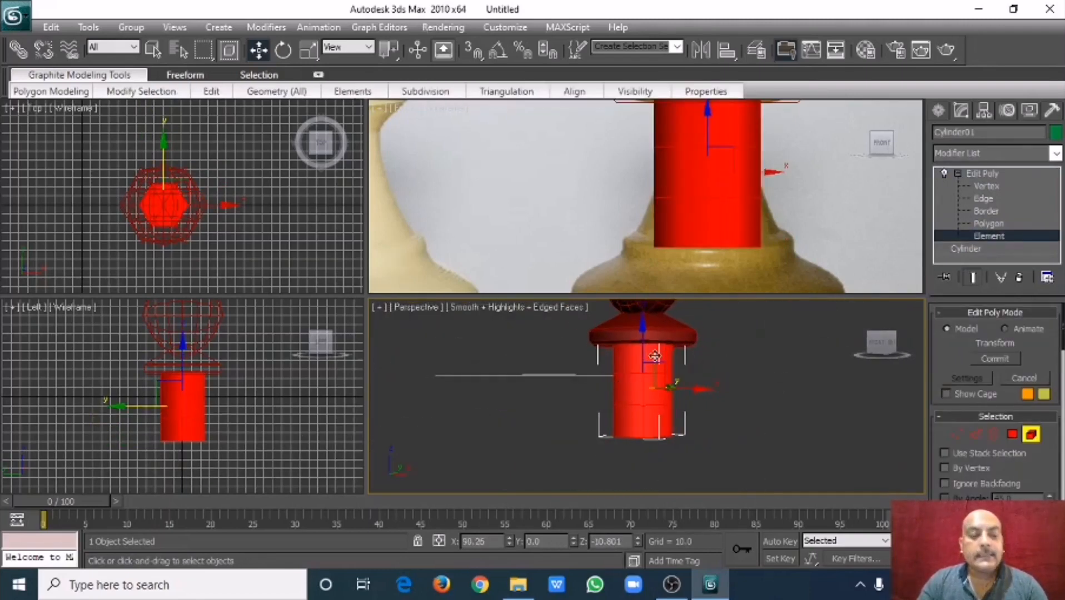
pyautogui.click(981, 173)
pyautogui.click(748, 376)
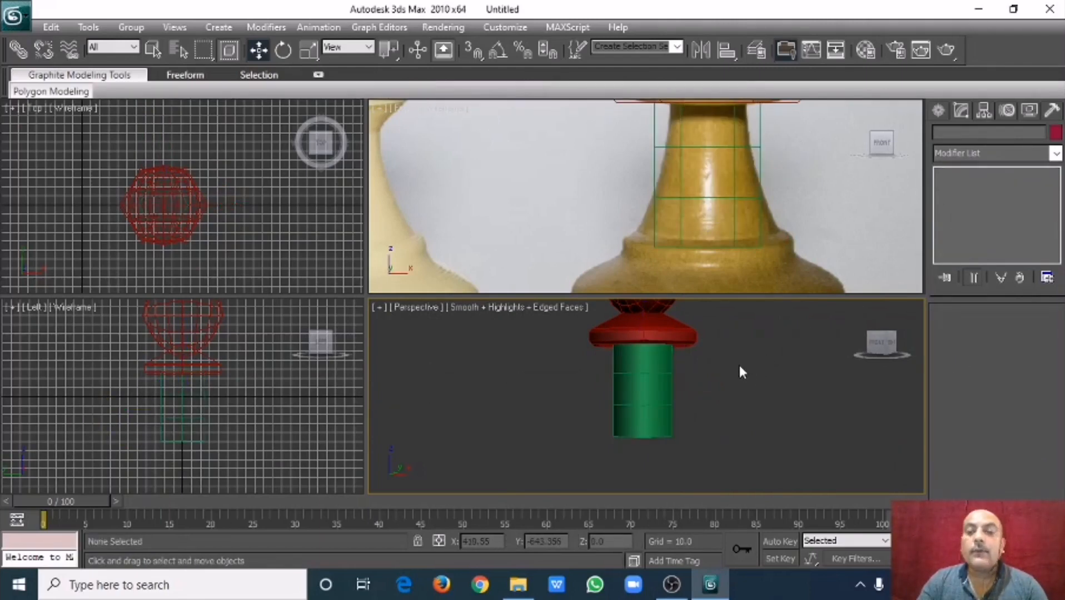
pyautogui.keyDown('alt'); pyautogui.moveTo(698, 368); pyautogui.dragTo(636, 381, button='middle'); pyautogui.keyUp('alt')
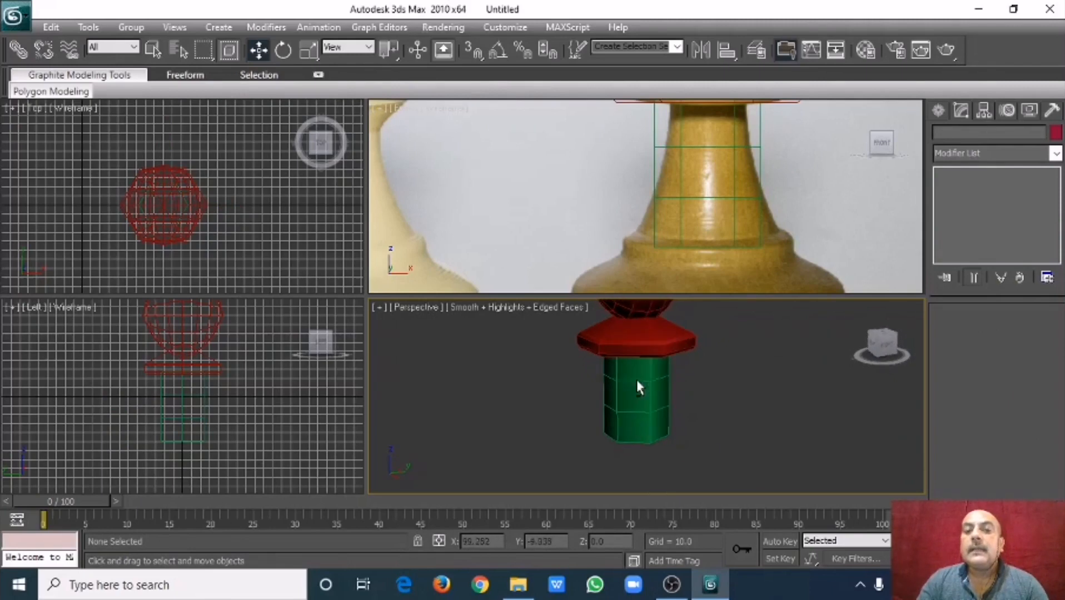
# - Reselect the shaft and select its top two rows of vertices at Vertex level in the maximized Front viewport
pyautogui.click(721, 190)
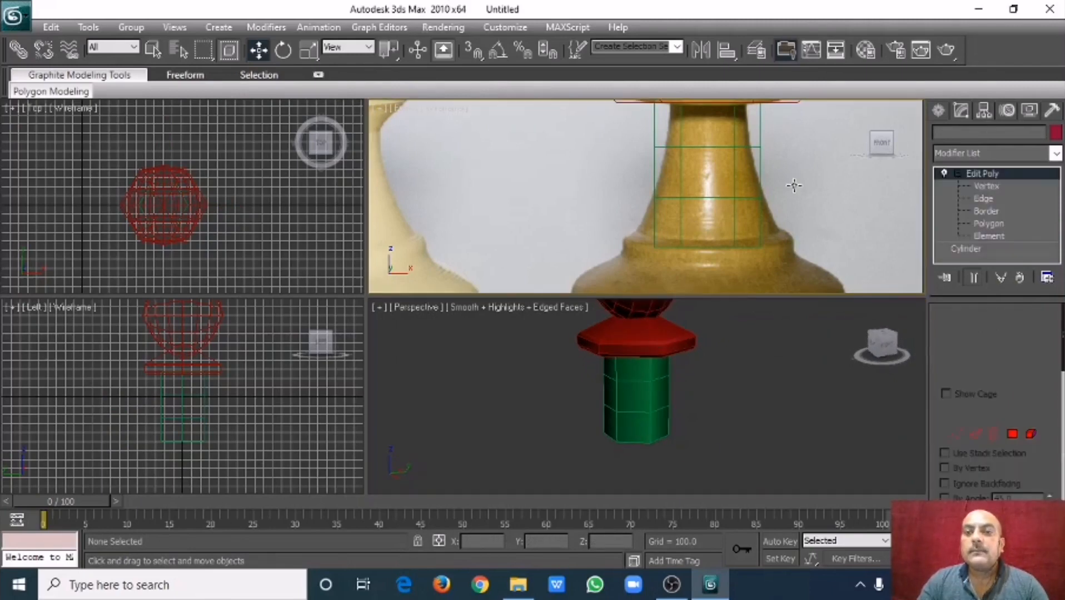
pyautogui.click(977, 187)
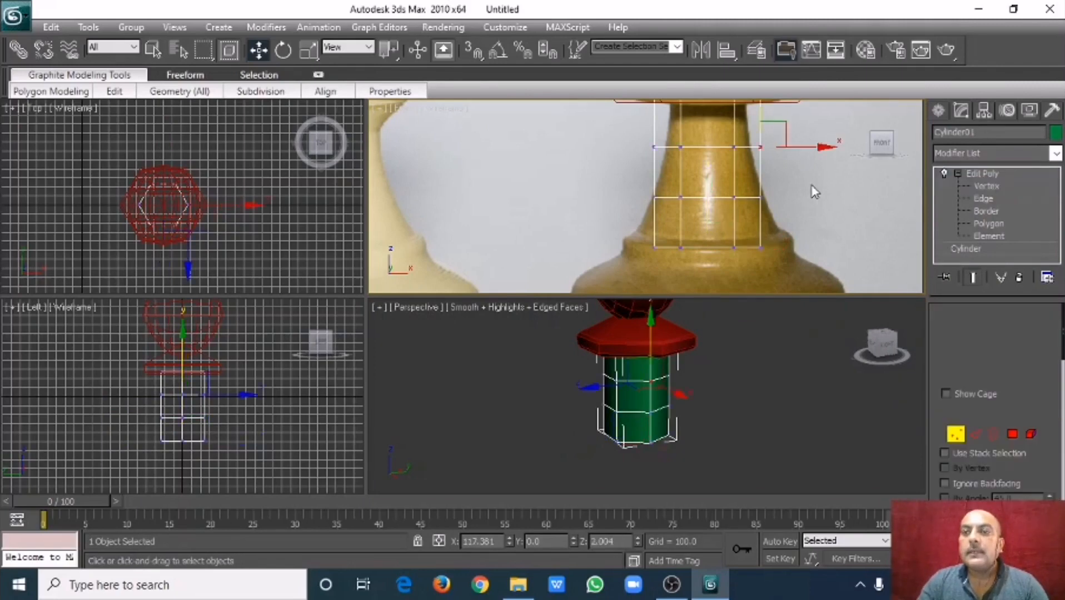
pyautogui.moveTo(810, 190); pyautogui.dragTo(737, 199, button='middle')
pyautogui.hotkey('alt', 'w')
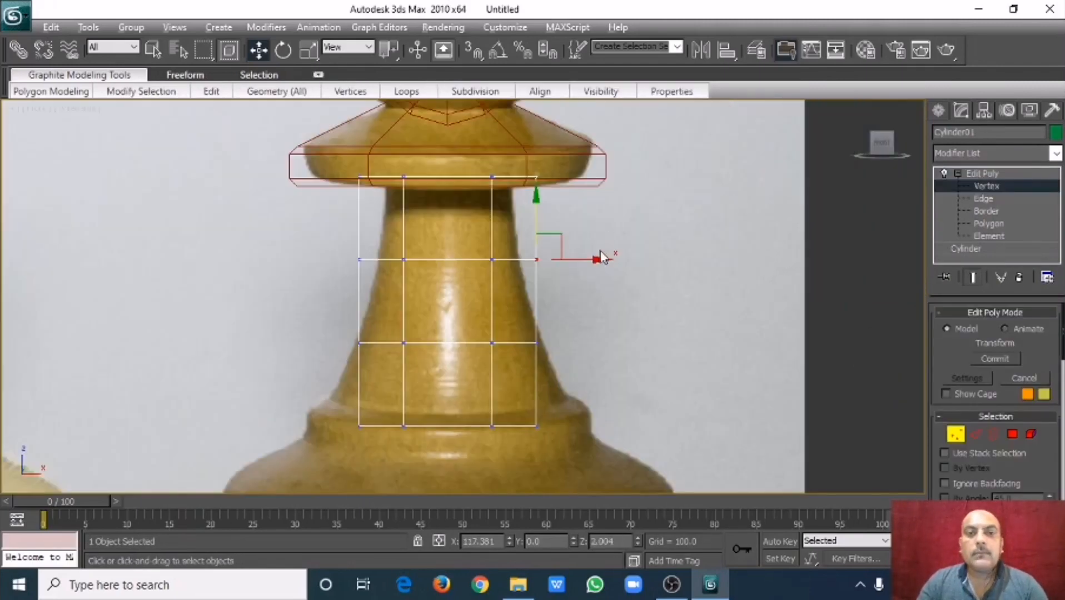
pyautogui.scroll(2, 739, 222)
pyautogui.moveTo(454, 202); pyautogui.dragTo(728, 262)
pyautogui.moveTo(491, 125); pyautogui.dragTo(744, 166)
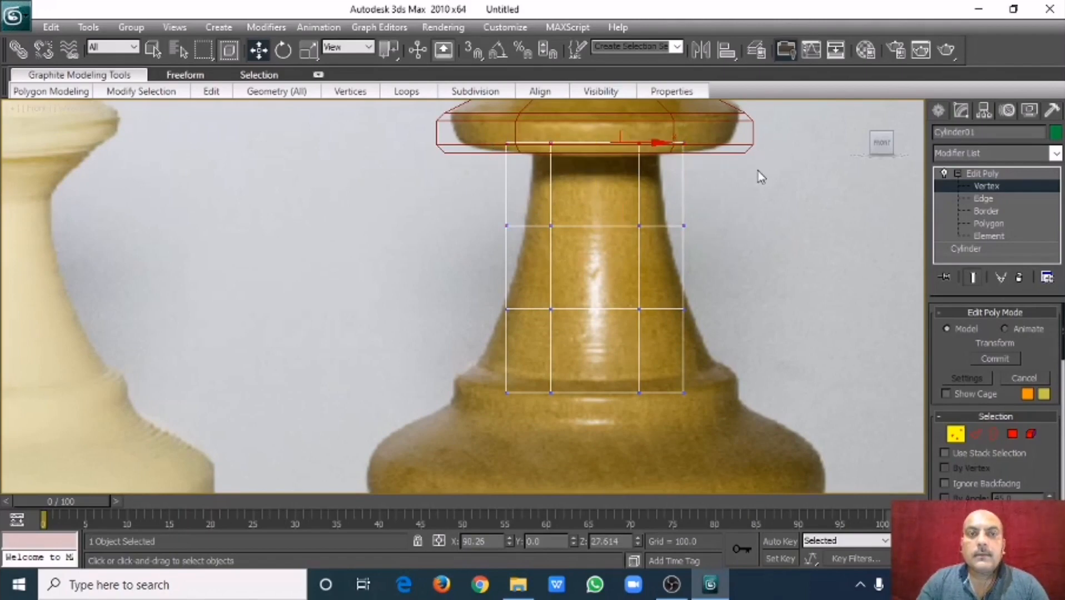
pyautogui.keyDown('ctrl'); pyautogui.moveTo(477, 152); pyautogui.dragTo(743, 236); pyautogui.keyUp('ctrl')
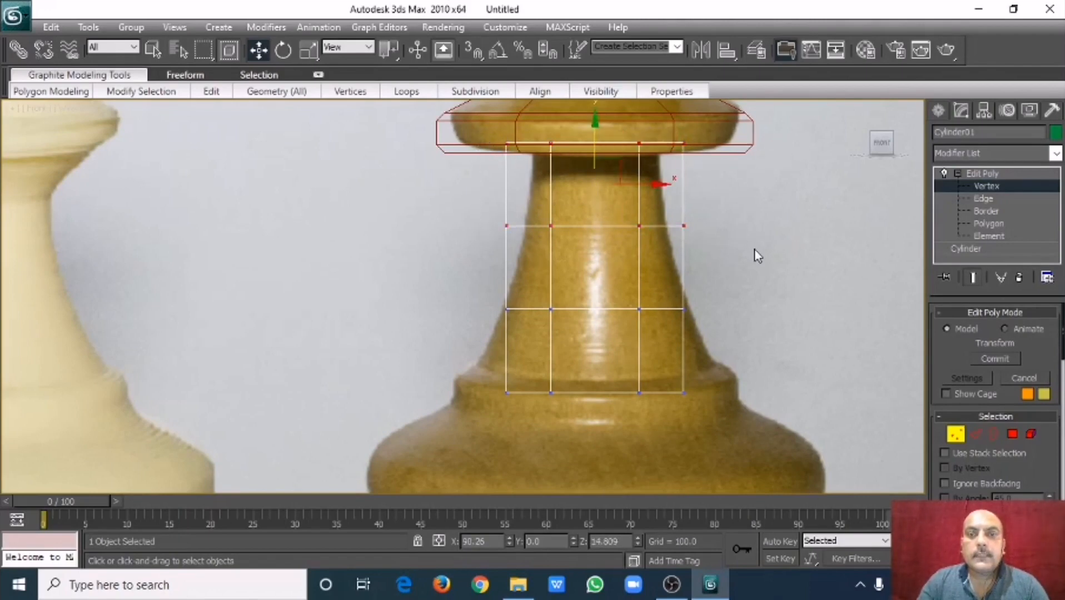
# - Uniformly scale the shaft's top two vertex rows inward to match the narrow neck of the reference pawn
pyautogui.click(308, 50)
pyautogui.hotkey('alt', 'w')
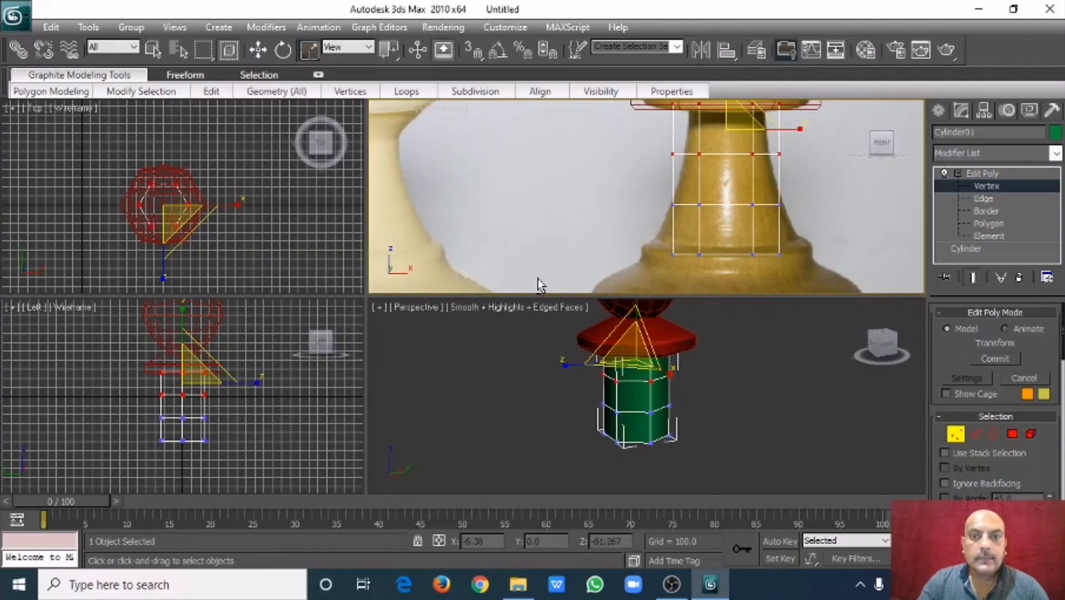
pyautogui.keyDown('alt'); pyautogui.moveTo(652, 367); pyautogui.dragTo(651, 385, button='middle'); pyautogui.keyUp('alt')
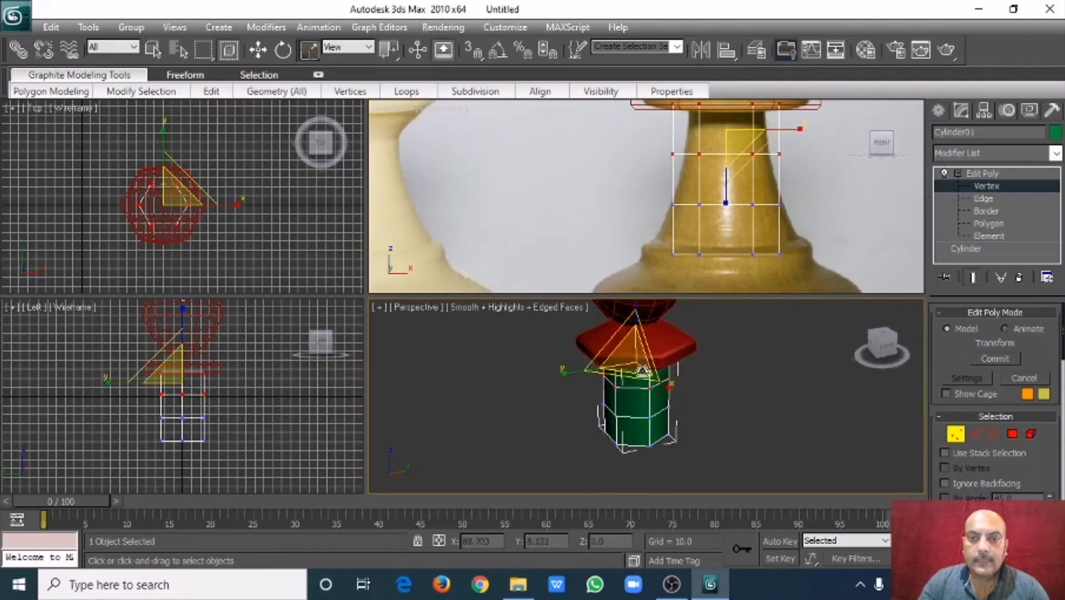
pyautogui.moveTo(640, 364); pyautogui.dragTo(653, 394)
# - Select the shaft's bottom vertex row, scale it outward to match the reference flare, and leave sub-object editing
pyautogui.moveTo(641, 237); pyautogui.dragTo(810, 279)
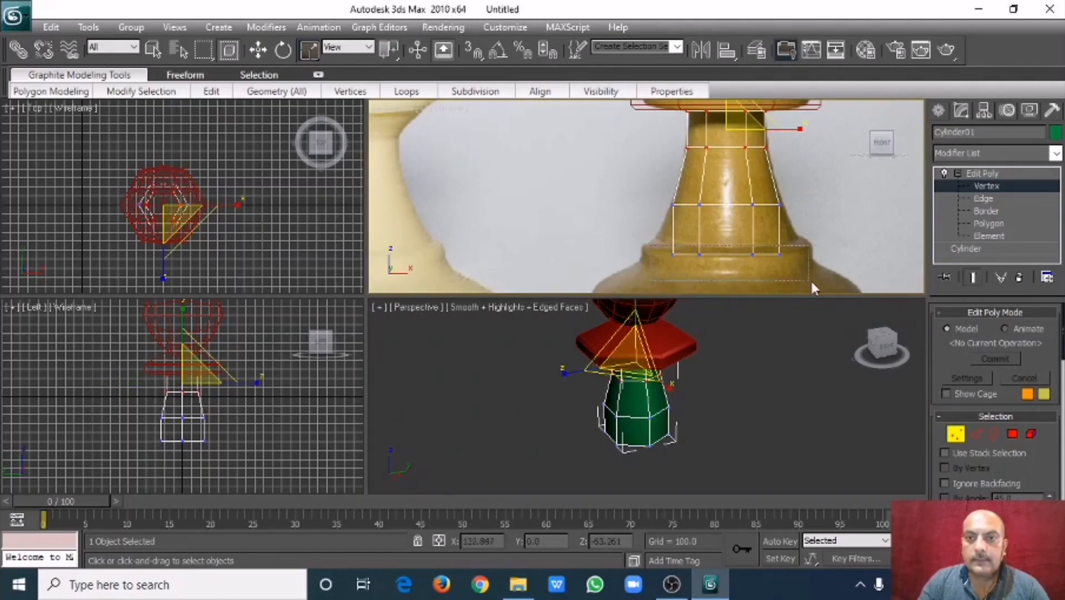
pyautogui.moveTo(634, 435); pyautogui.dragTo(729, 368)
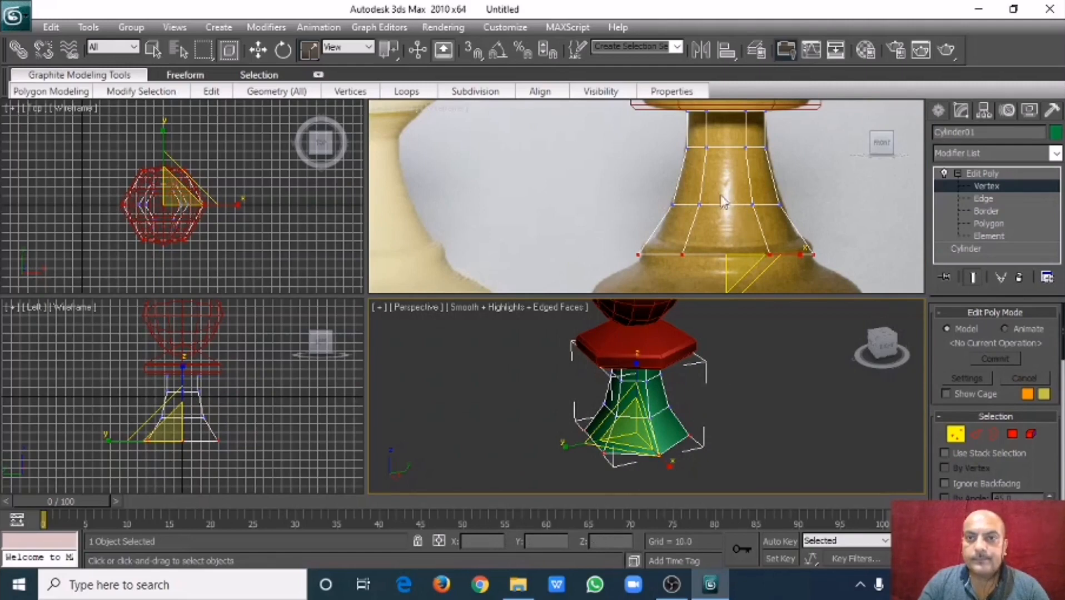
pyautogui.click(982, 173)
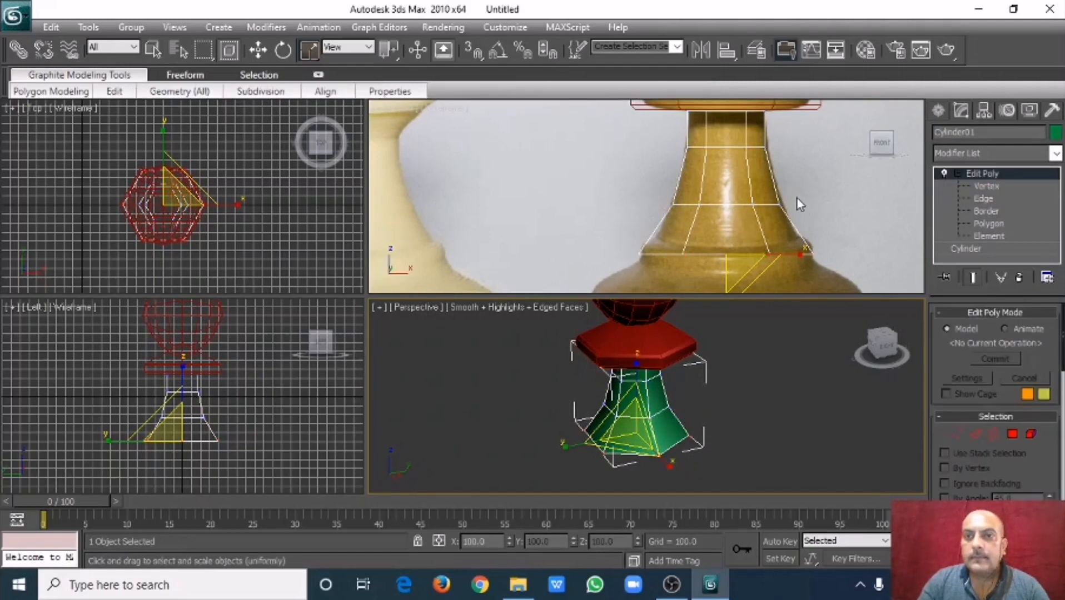
pyautogui.moveTo(797, 198); pyautogui.dragTo(796, 225, button='middle')
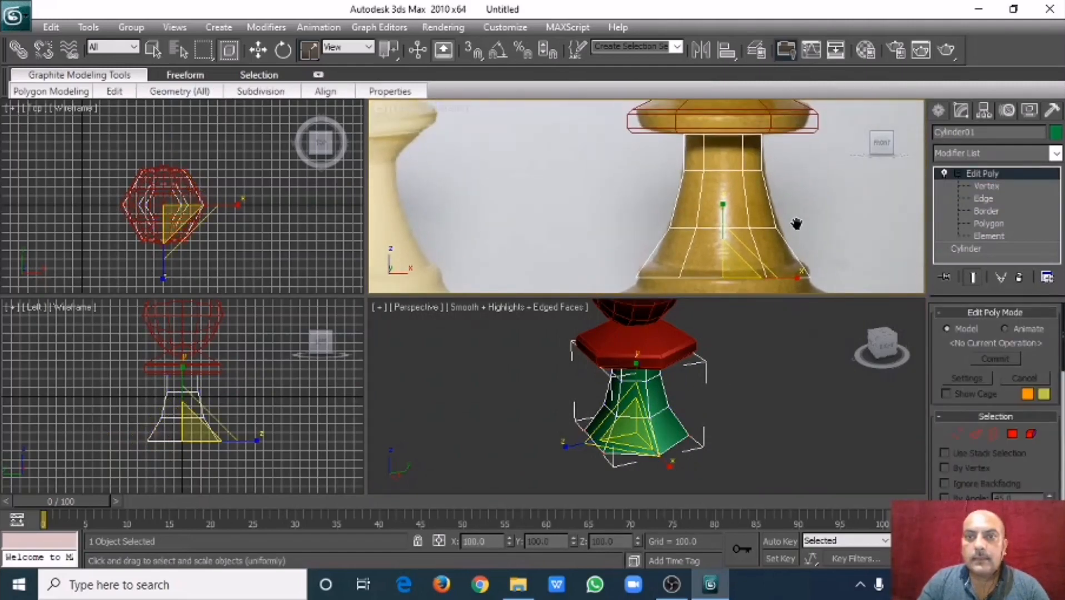
# - Select the shaft's top vertex row at Vertex level and move it slightly up toward the red collar
pyautogui.click(967, 186)
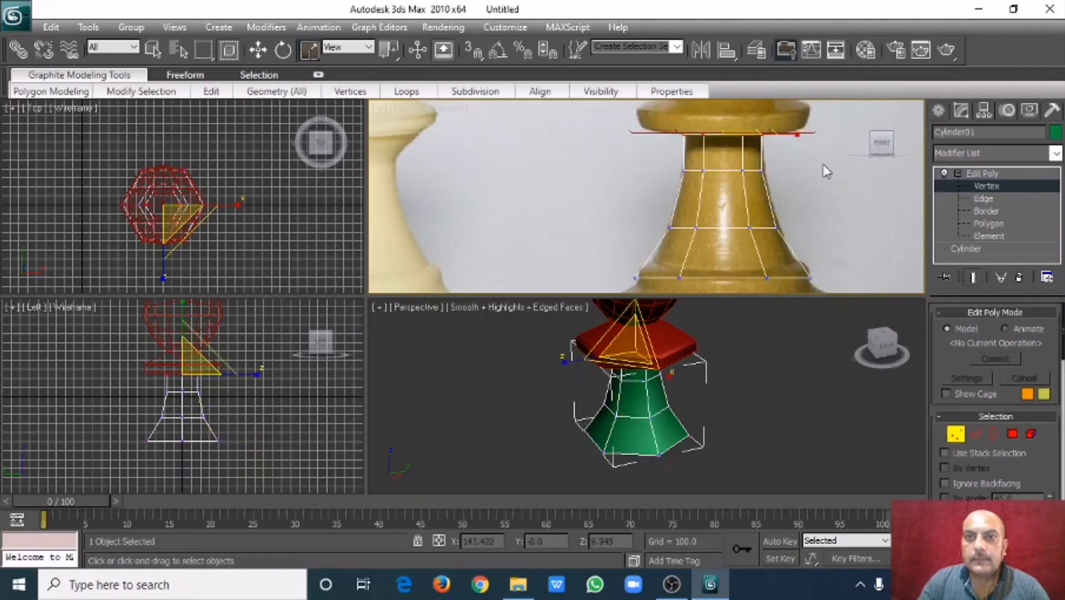
pyautogui.moveTo(723, 122); pyautogui.dragTo(737, 160, button='middle')
pyautogui.press('w')
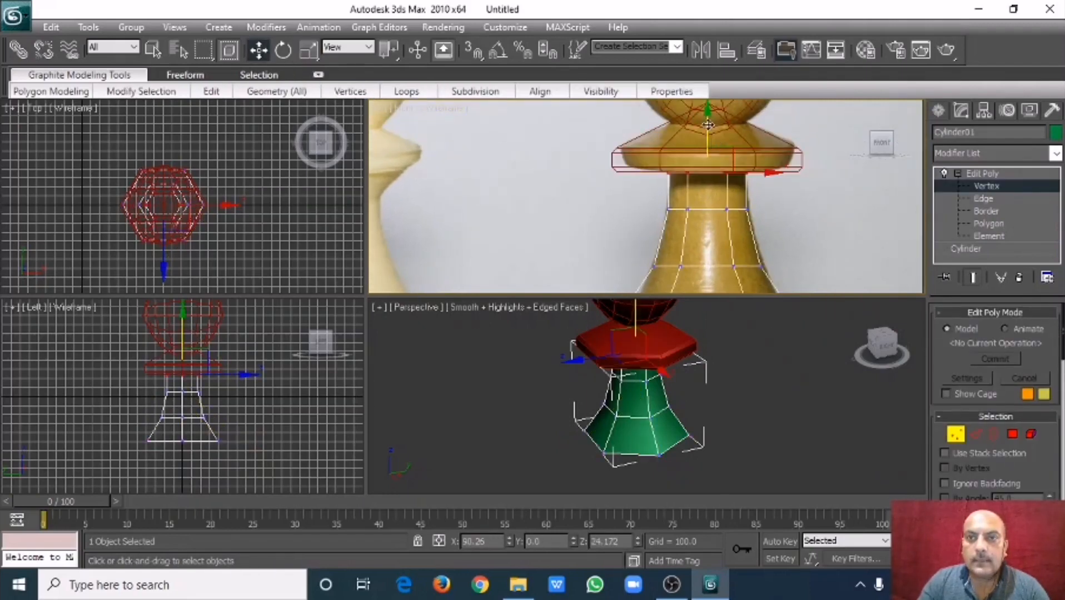
pyautogui.moveTo(709, 126); pyautogui.dragTo(708, 116)
# - Raise the shaft's bottom vertex row to the upper rim of the reference base and scale it slightly inward
pyautogui.scroll(-5, 702, 199)
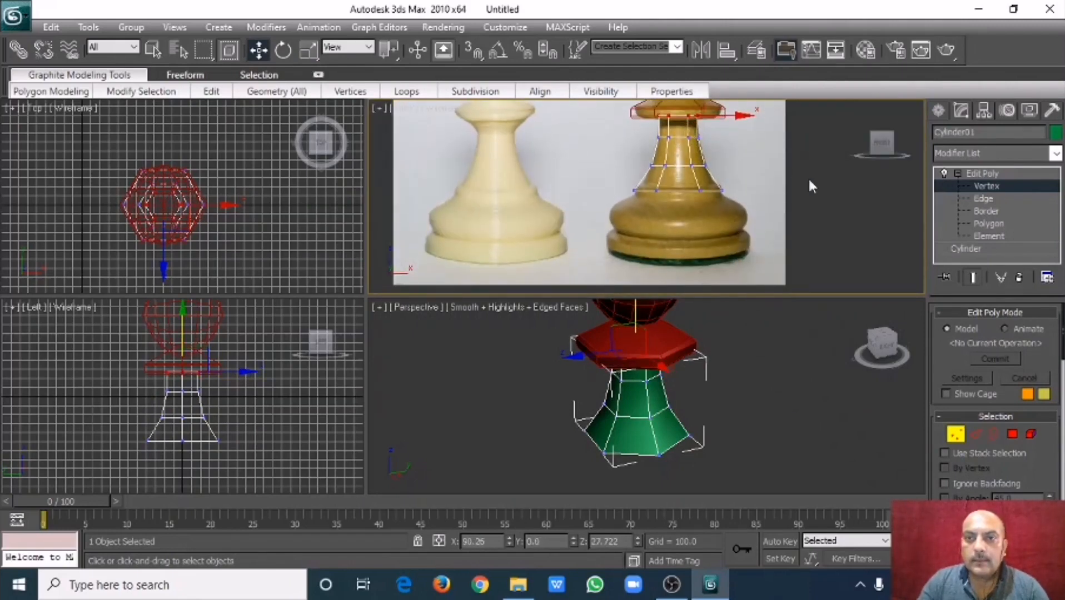
pyautogui.moveTo(625, 181); pyautogui.dragTo(770, 213)
pyautogui.moveTo(679, 145); pyautogui.dragTo(679, 133)
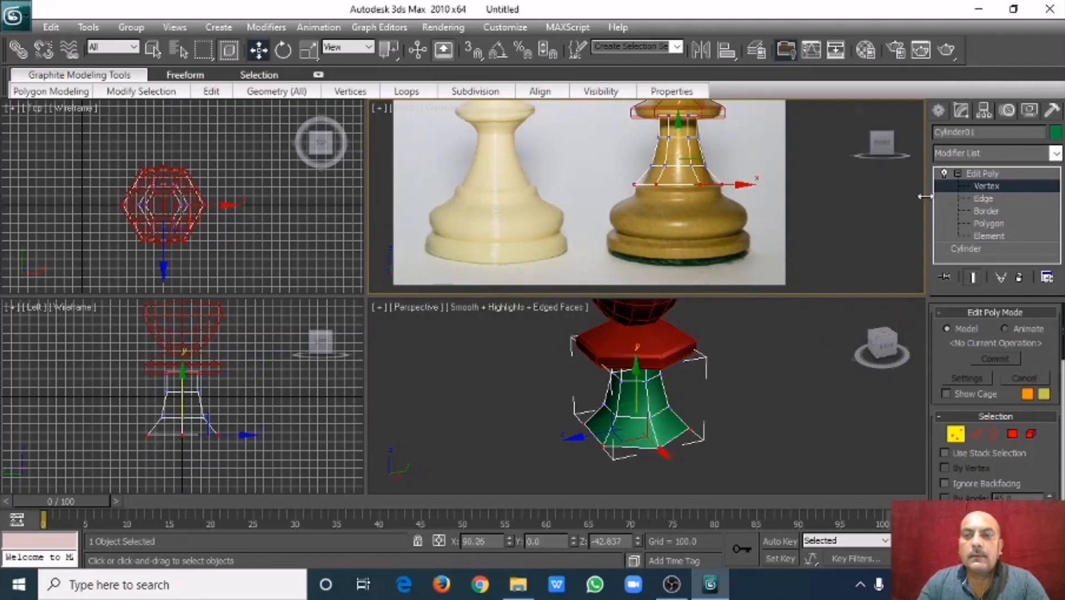
pyautogui.click(308, 50)
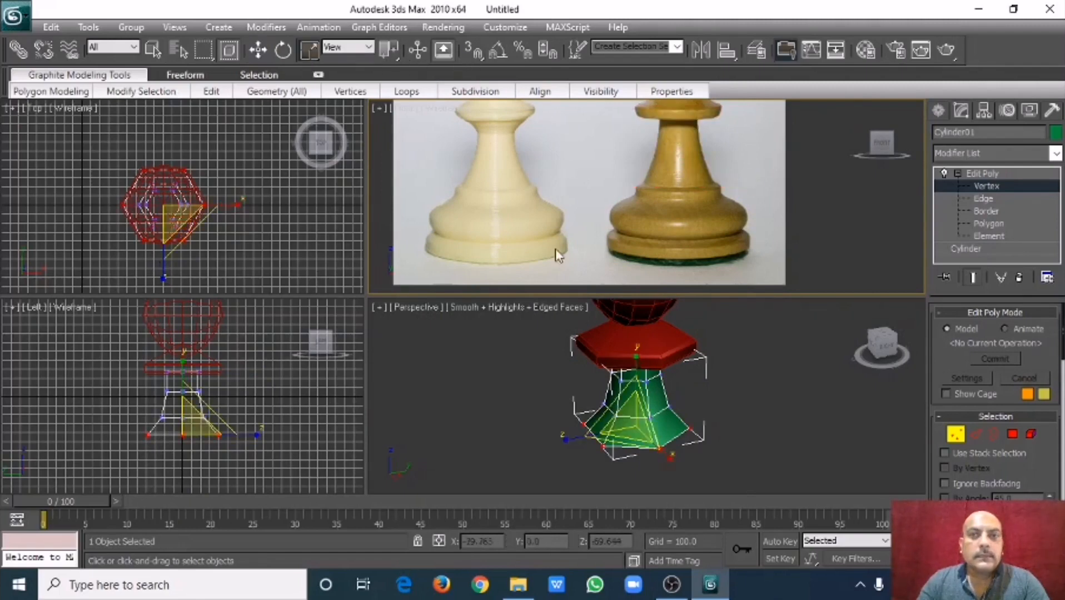
pyautogui.click(686, 414)
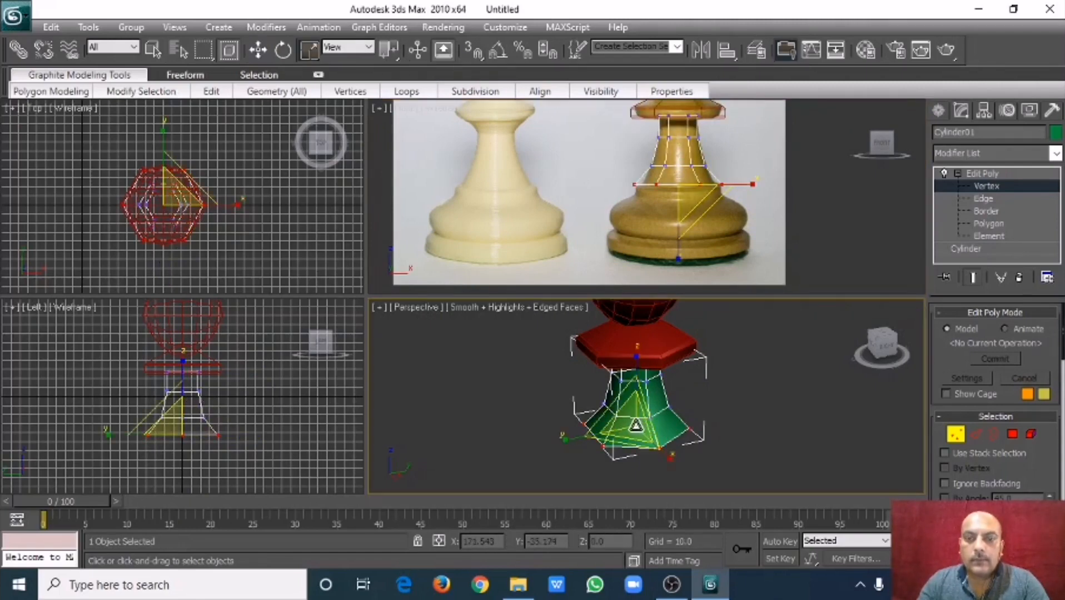
pyautogui.moveTo(643, 428); pyautogui.dragTo(641, 441)
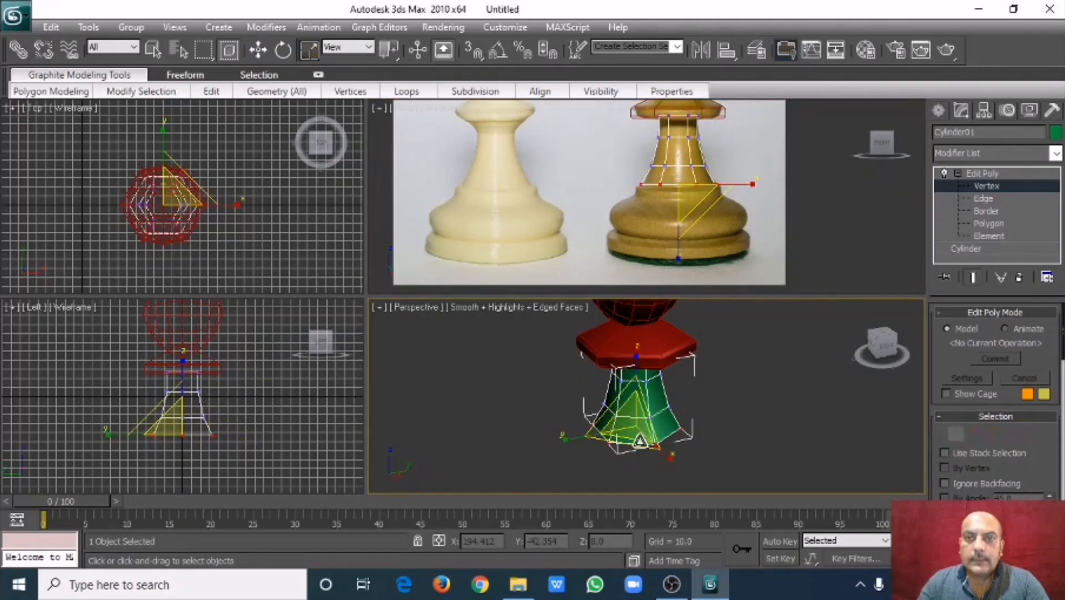
# - Select the shaft's bottom edges at Edge level and examine them against the reference base in the maximized Front viewport
pyautogui.click(983, 199)
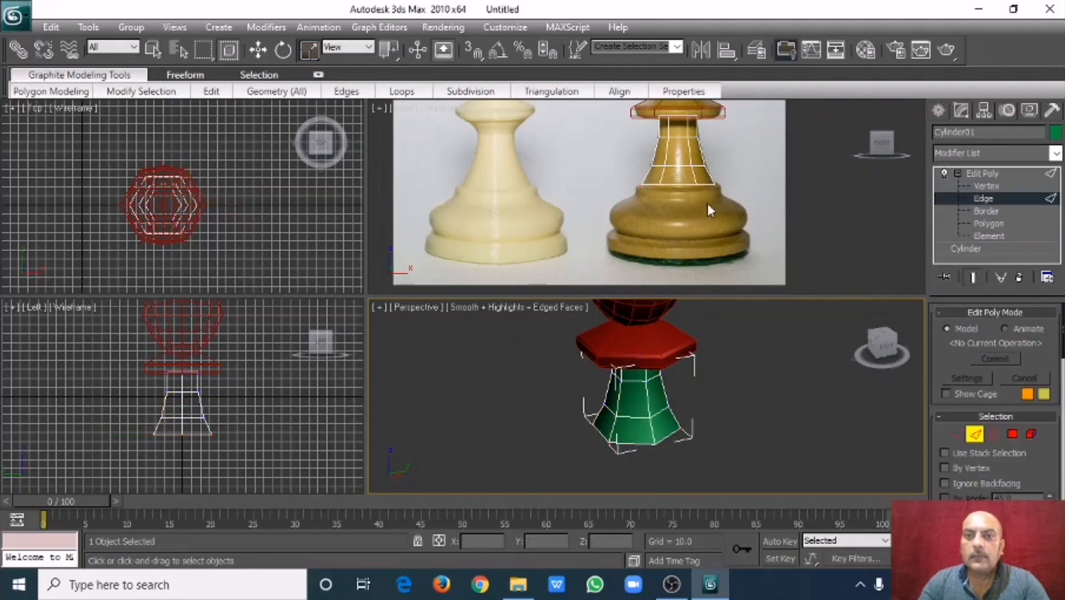
pyautogui.click(630, 175)
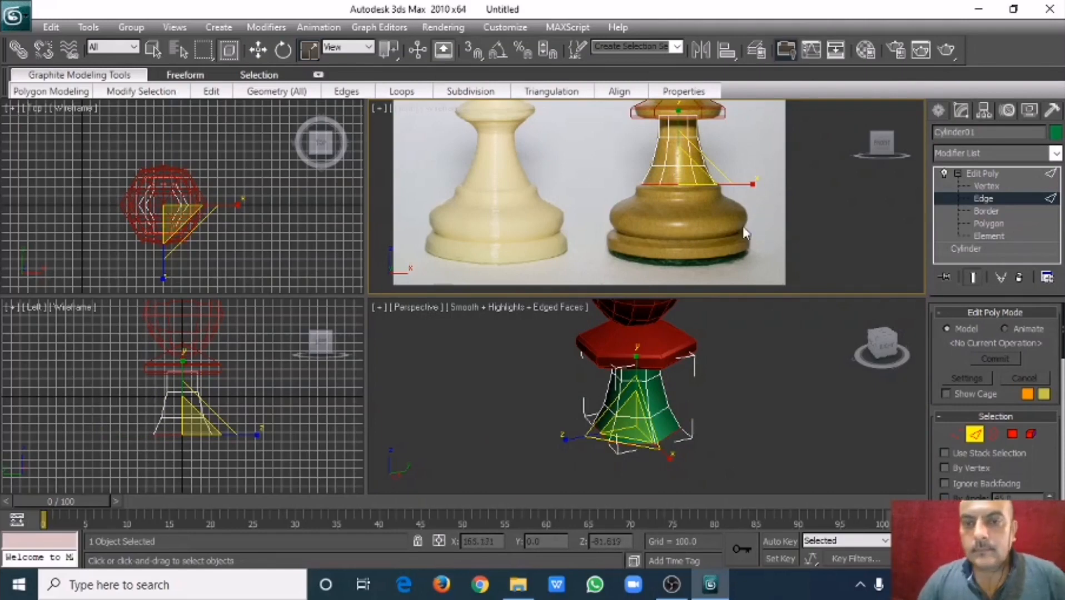
pyautogui.click(719, 194)
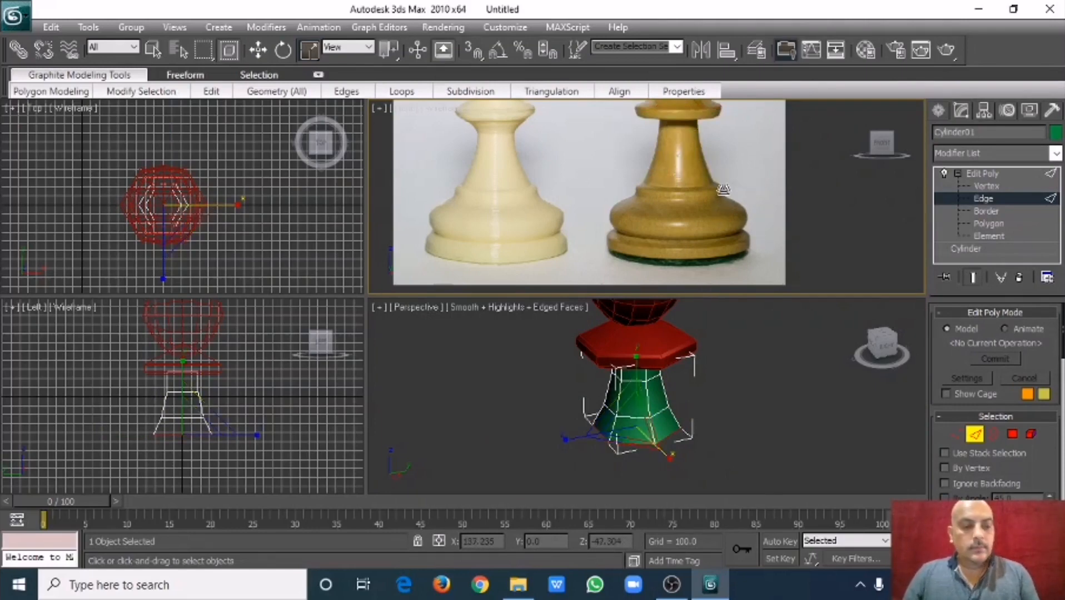
pyautogui.click(724, 191)
pyautogui.hotkey('alt', 'w')
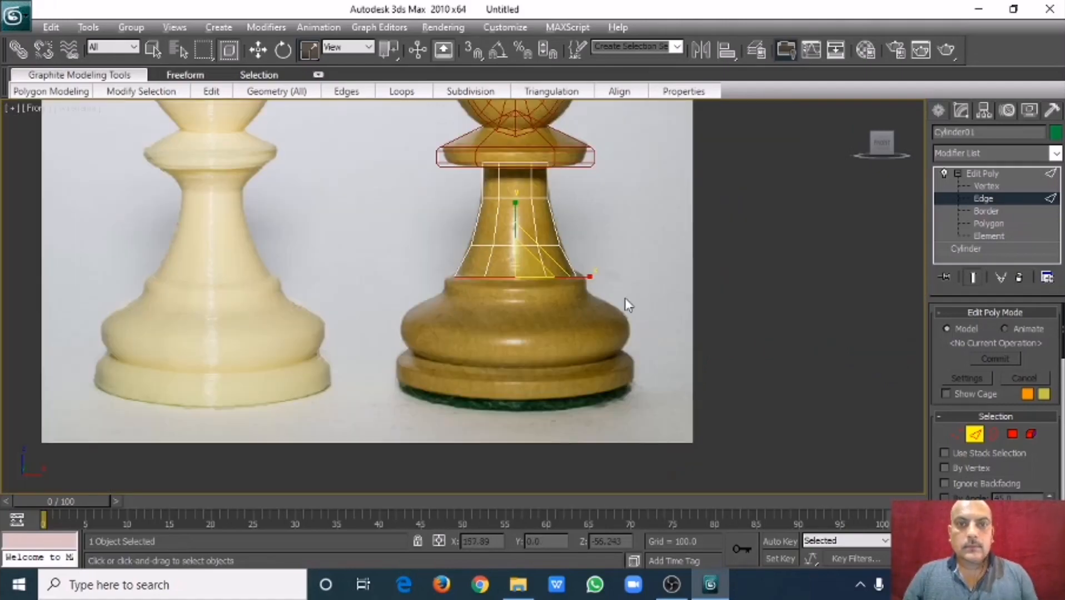
pyautogui.scroll(5, 667, 301)
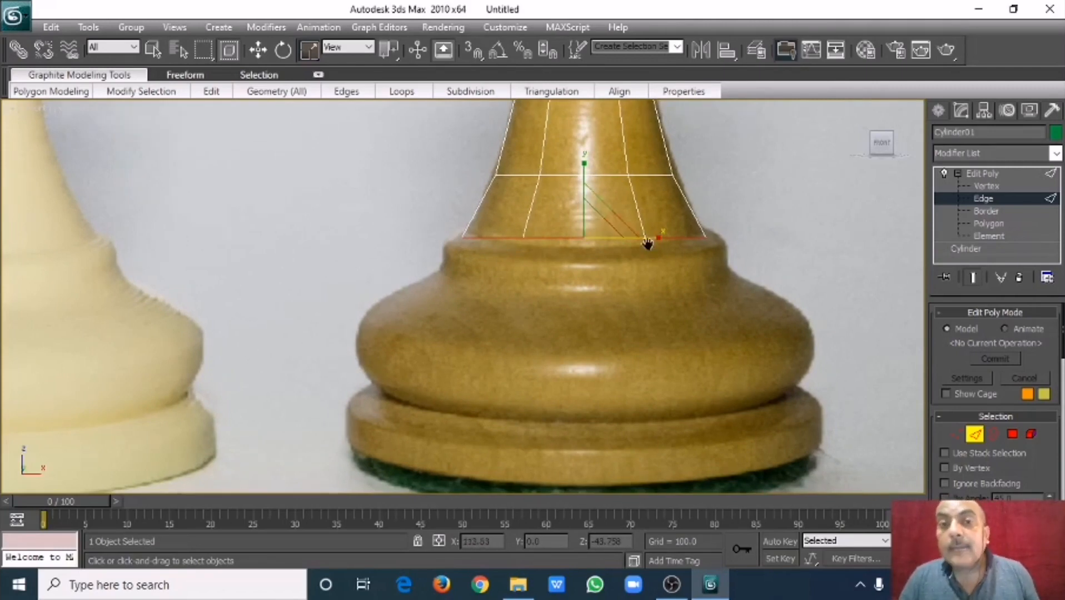
pyautogui.moveTo(651, 242); pyautogui.dragTo(614, 247, button='middle')
pyautogui.scroll(2, 614, 247)
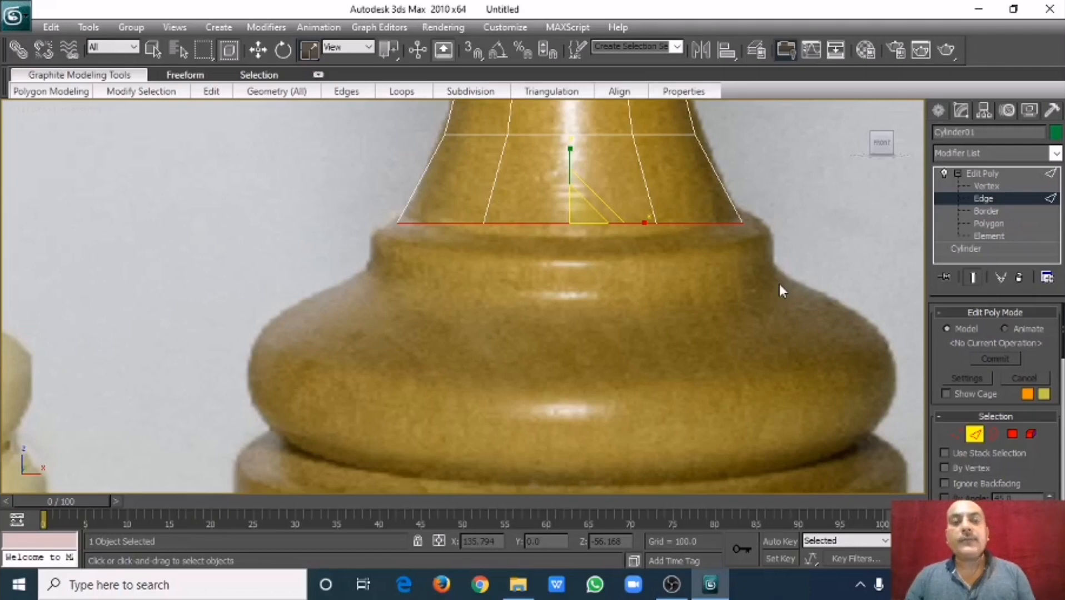
pyautogui.moveTo(712, 293); pyautogui.dragTo(676, 280, button='middle')
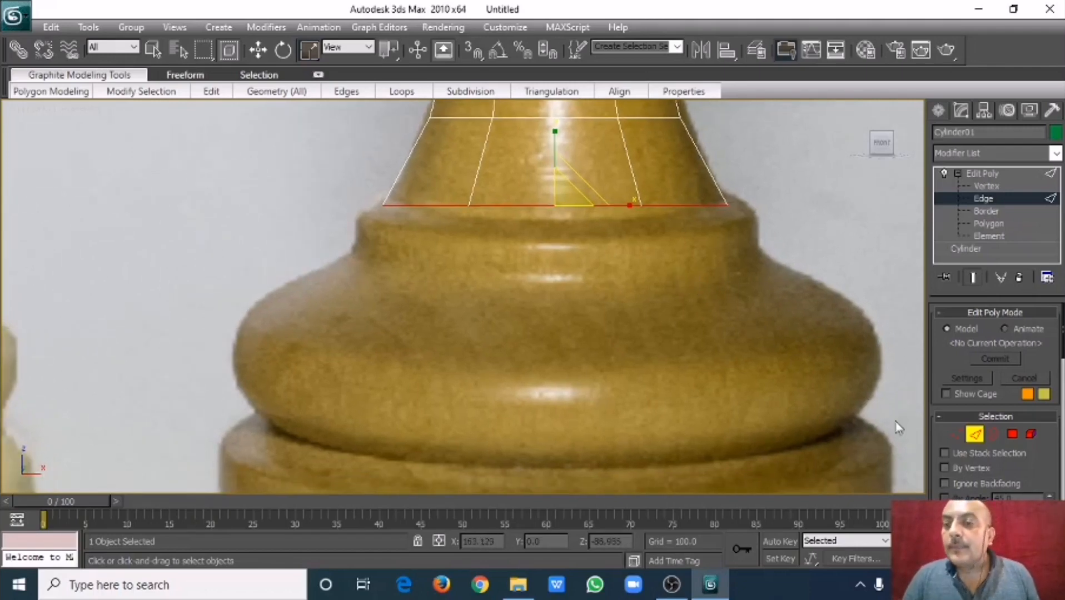
# - Look through the editing tools offered for the shaft at the Edge, Polygon and Border levels
pyautogui.moveTo(932, 435); pyautogui.dragTo(965, 129)
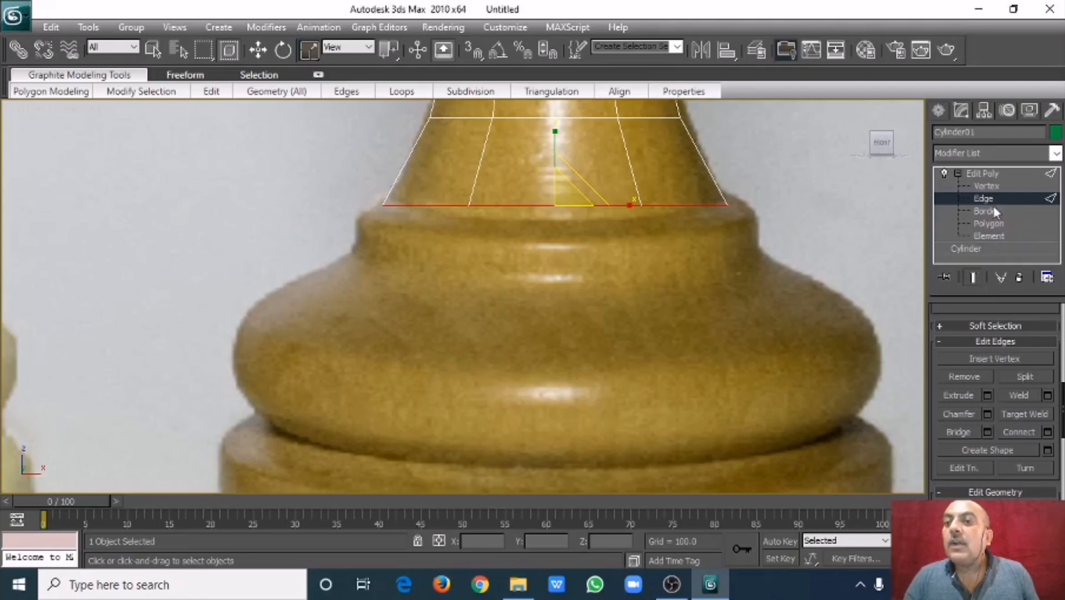
pyautogui.click(994, 222)
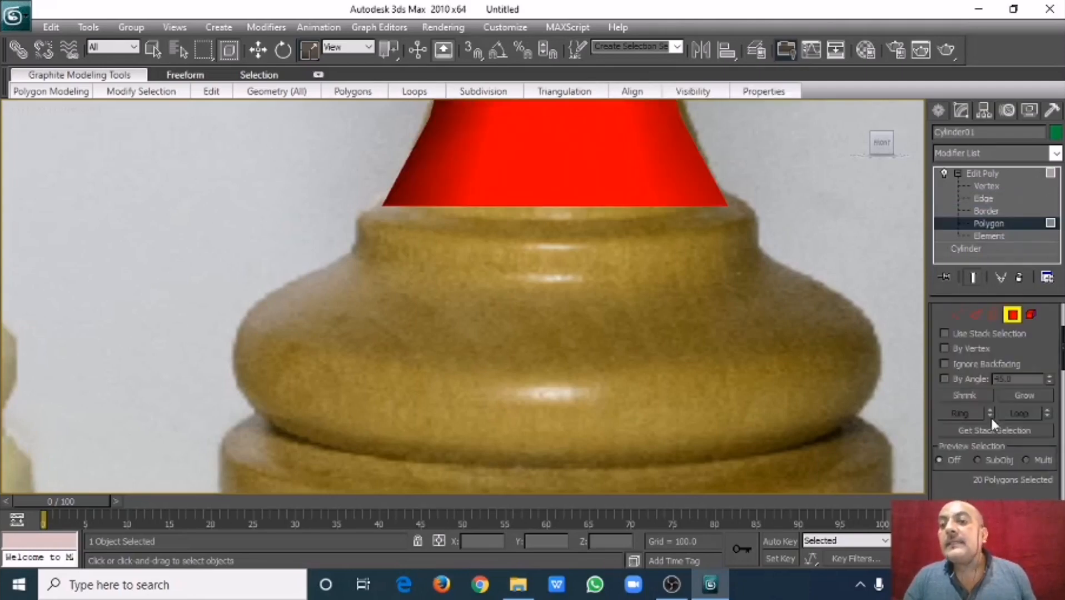
pyautogui.moveTo(947, 467); pyautogui.dragTo(951, 278)
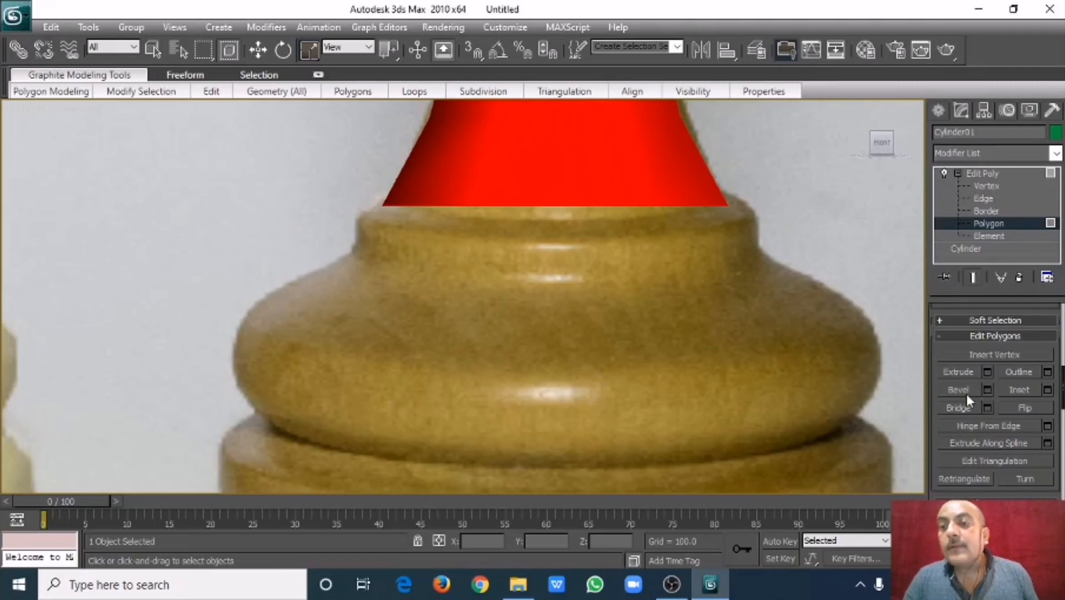
pyautogui.click(991, 200)
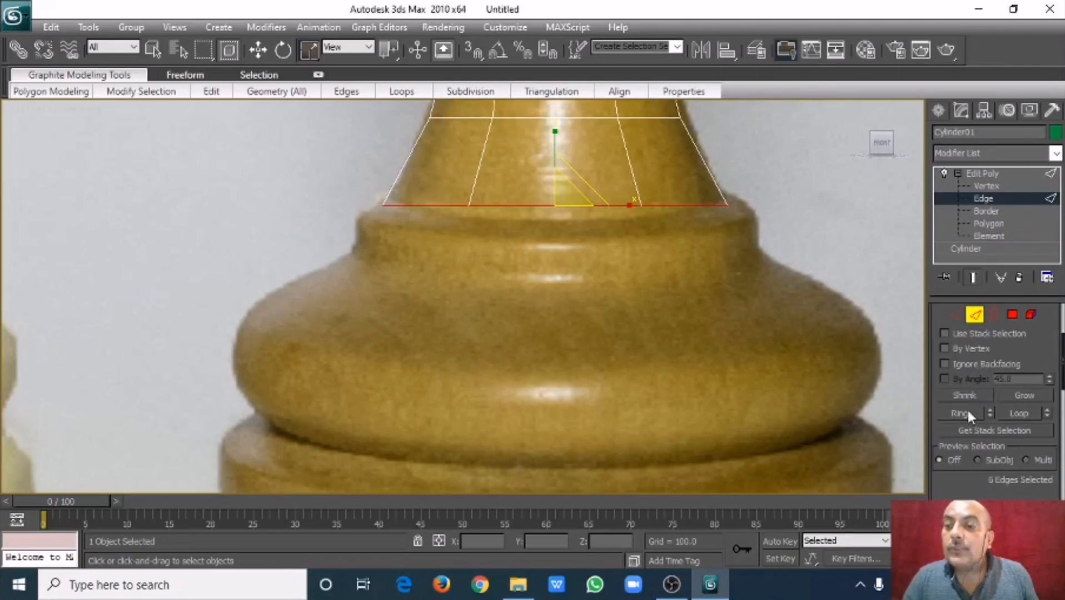
pyautogui.moveTo(936, 414); pyautogui.dragTo(924, 221)
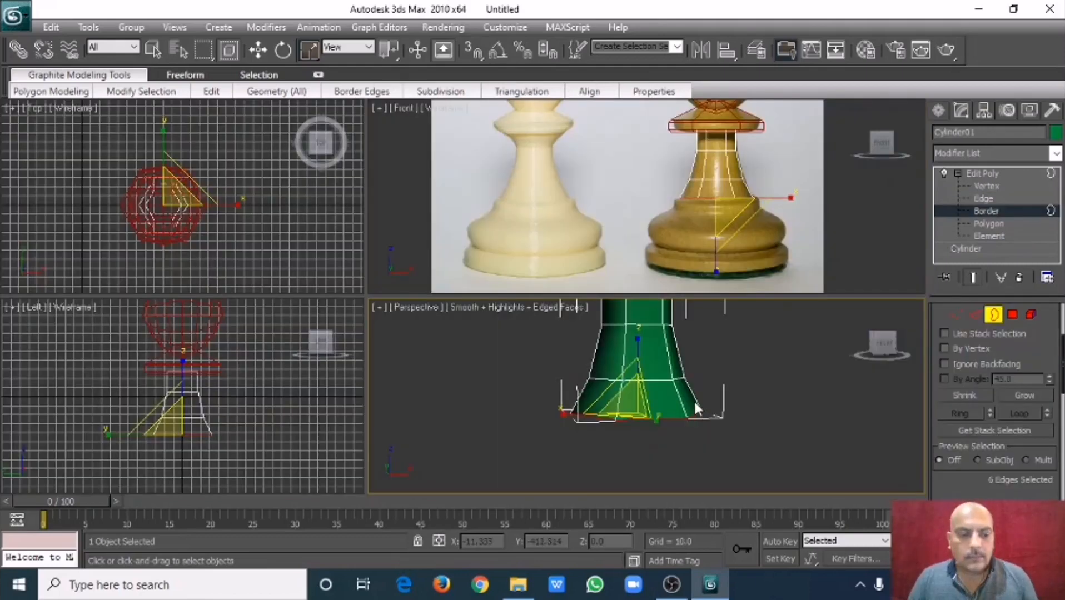
# - Clear the border selection and select the shaft's bottom cap at Polygon level, viewed from below in the Perspective viewport
pyautogui.moveTo(696, 406)
pyautogui.keyDown('alt'); pyautogui.mouseDown(button='middle')
pyautogui.moveTo(698, 332)
pyautogui.moveTo(697, 392)
pyautogui.mouseUp(button='middle'); pyautogui.keyUp('alt')
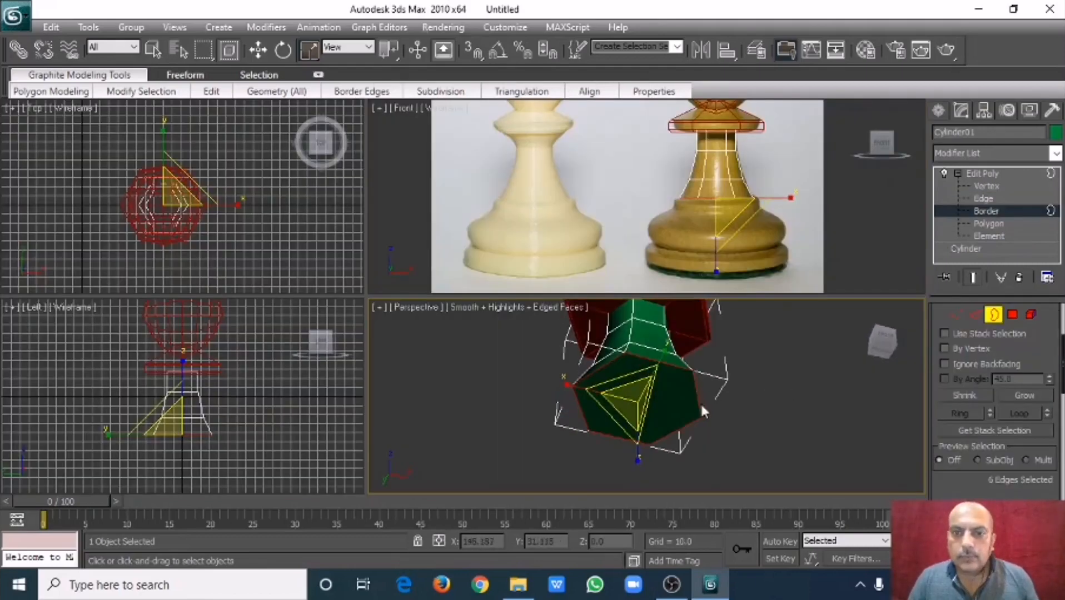
pyautogui.click(663, 395)
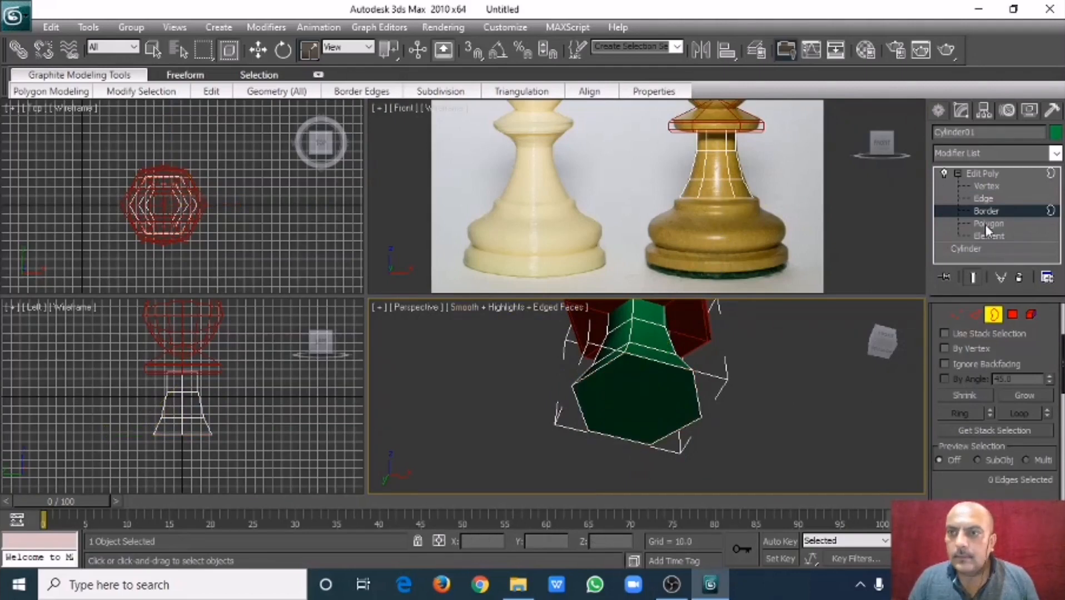
pyautogui.click(988, 223)
pyautogui.click(647, 400)
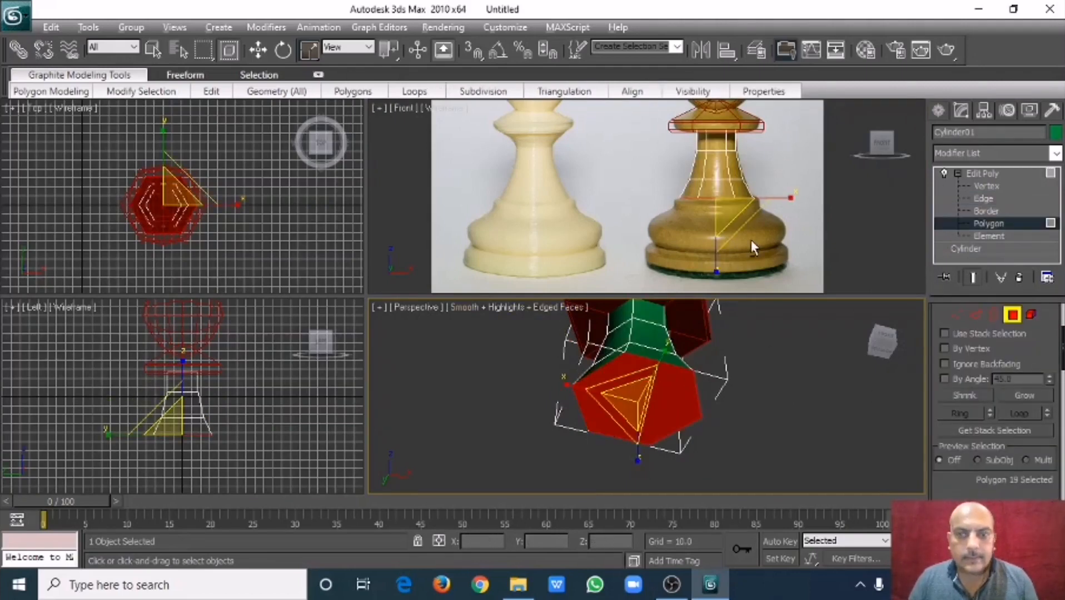
# - Bevel the shaft's bottom cap with a height of 2.67 and an outline amount of 4.96 to meet the reference base's upper rim
pyautogui.moveTo(763, 196); pyautogui.dragTo(766, 197, button='middle')
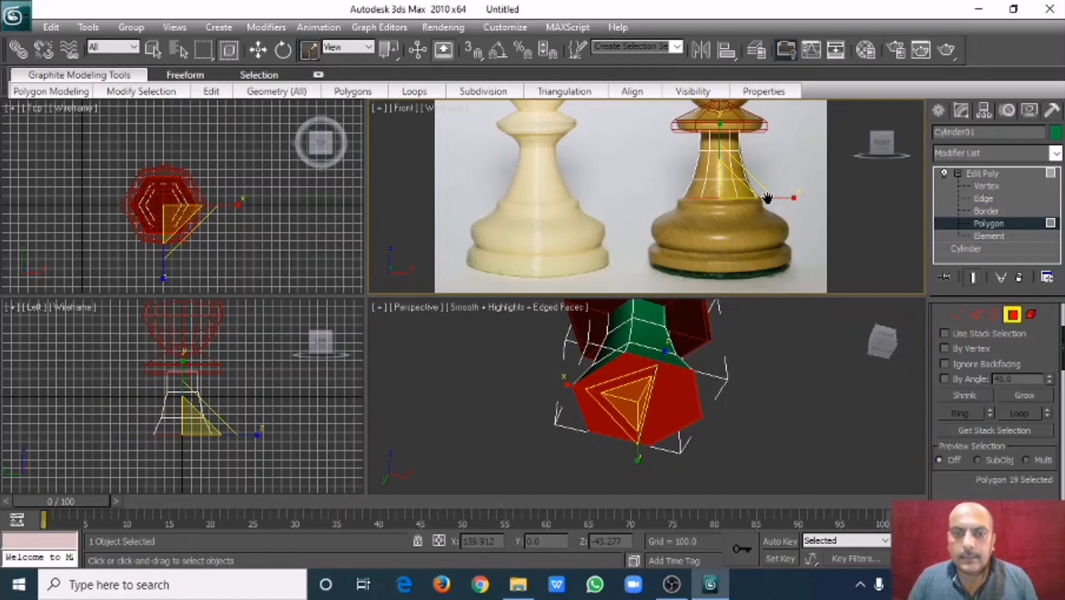
pyautogui.hotkey('alt', 'w')
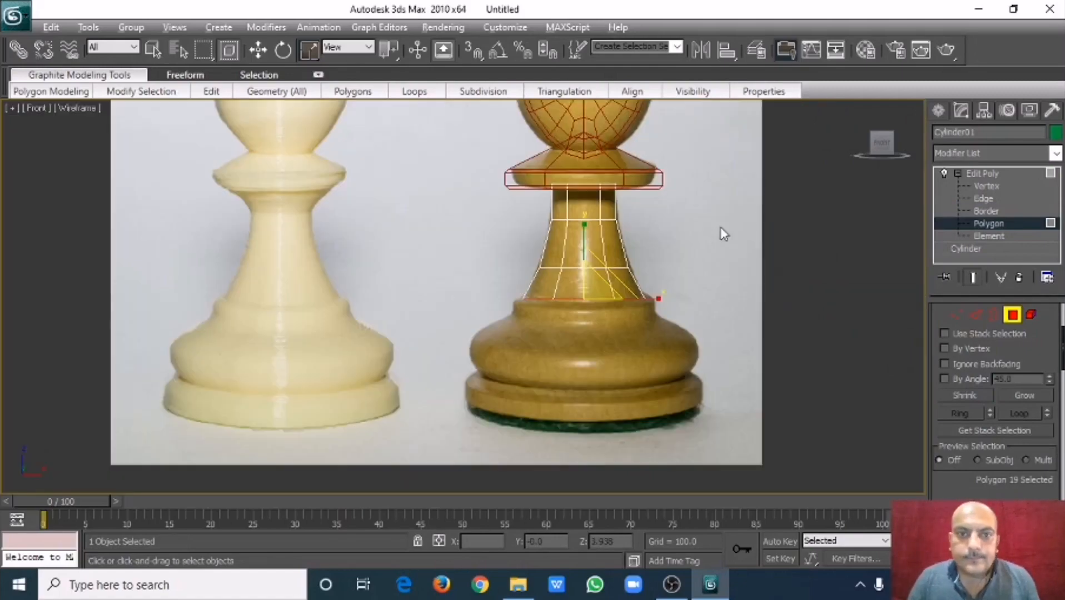
pyautogui.scroll(5, 626, 275)
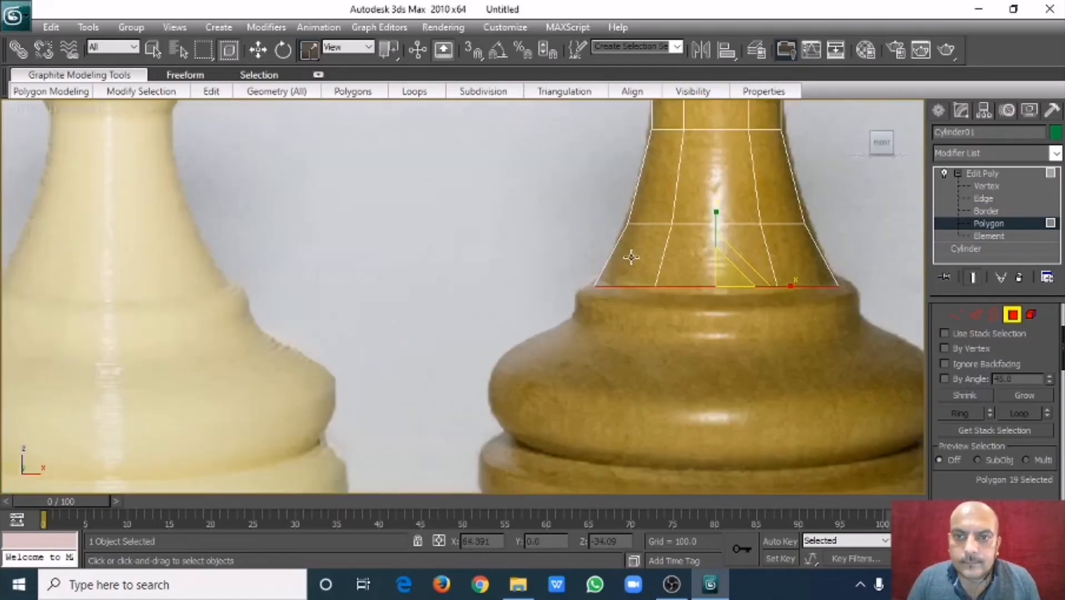
pyautogui.moveTo(631, 257); pyautogui.dragTo(598, 250, button='middle')
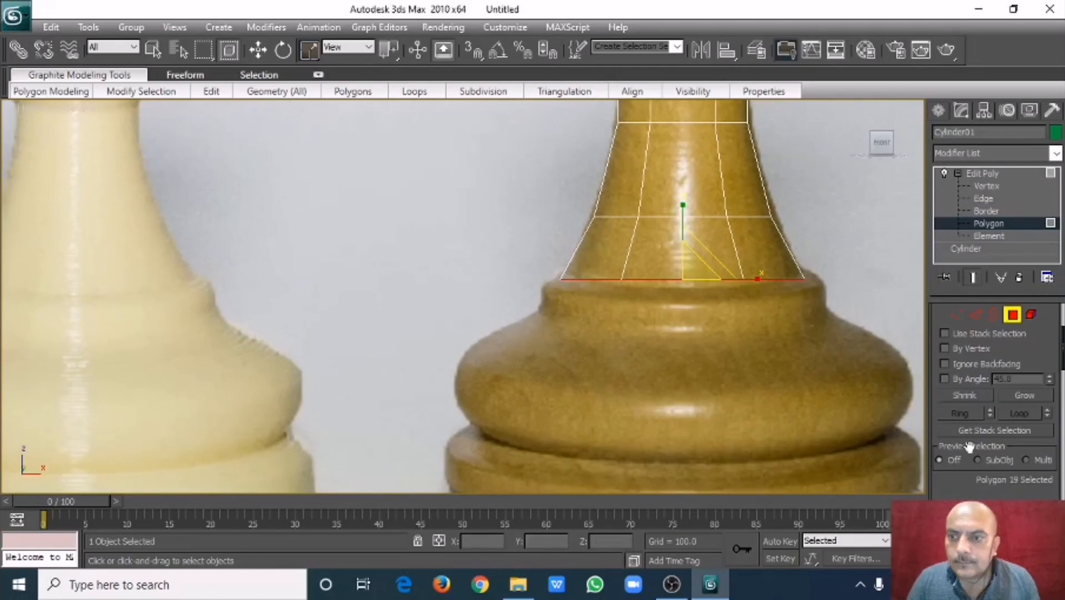
pyautogui.scroll(-5, 964, 470)
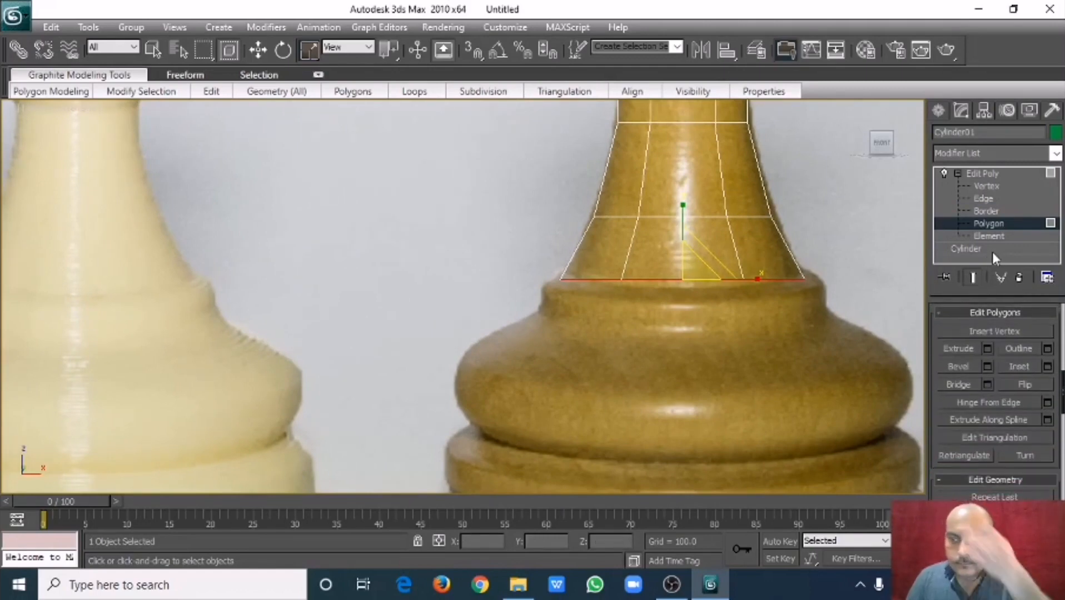
pyautogui.click(987, 367)
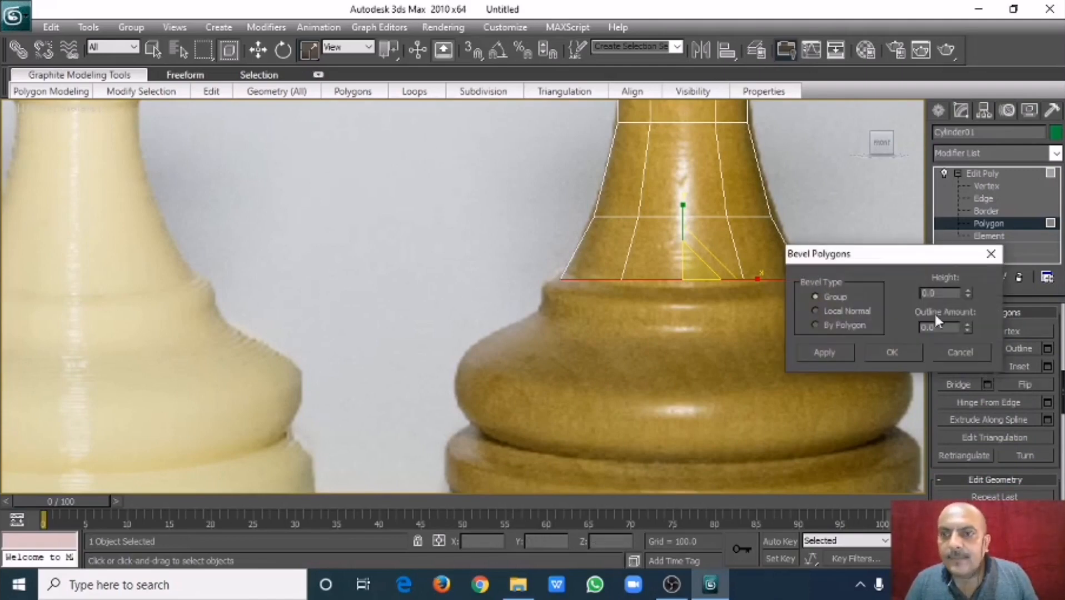
pyautogui.moveTo(969, 294); pyautogui.dragTo(932, 239)
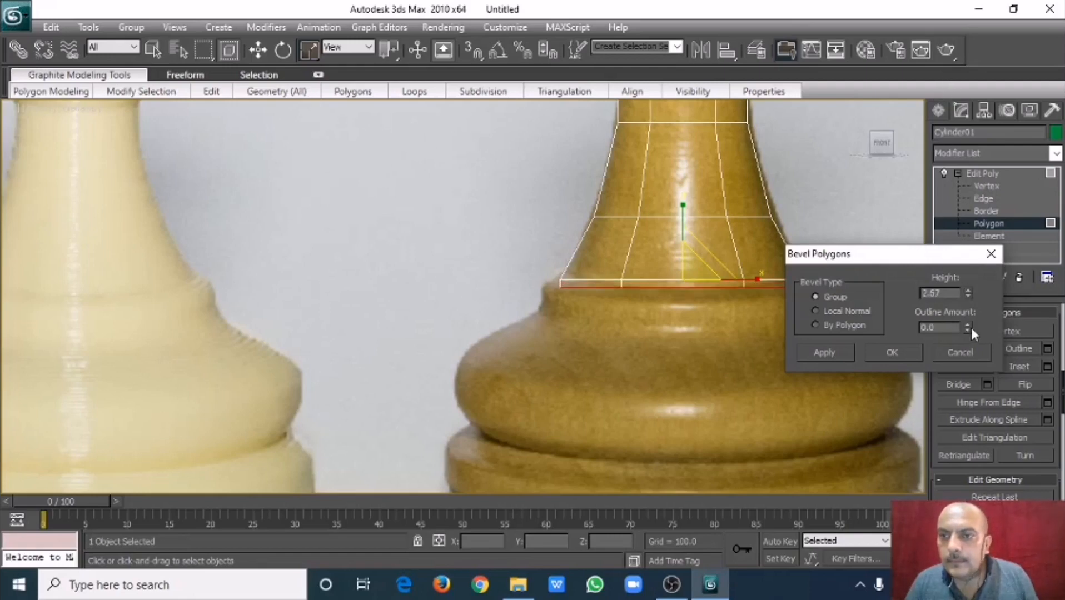
pyautogui.moveTo(967, 327); pyautogui.dragTo(936, 54)
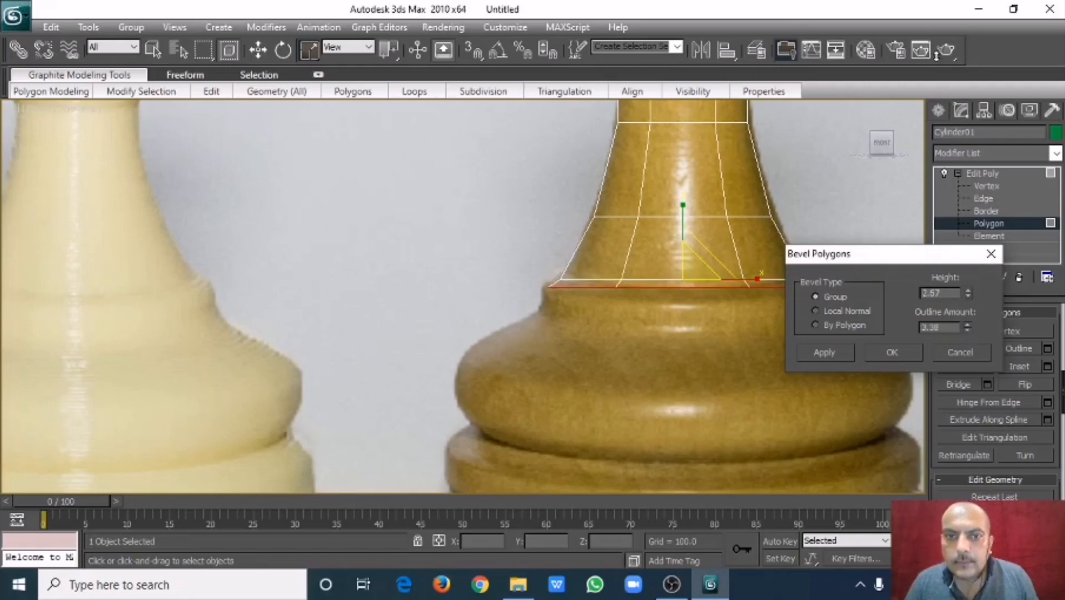
pyautogui.moveTo(933, 584); pyautogui.dragTo(924, 514)
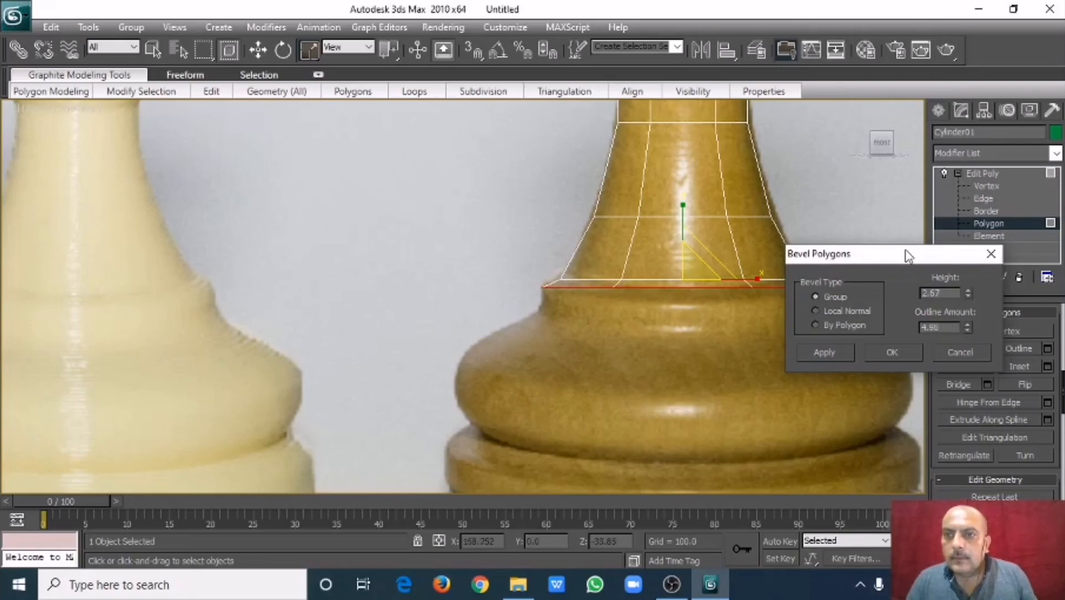
pyautogui.moveTo(908, 254); pyautogui.dragTo(959, 156)
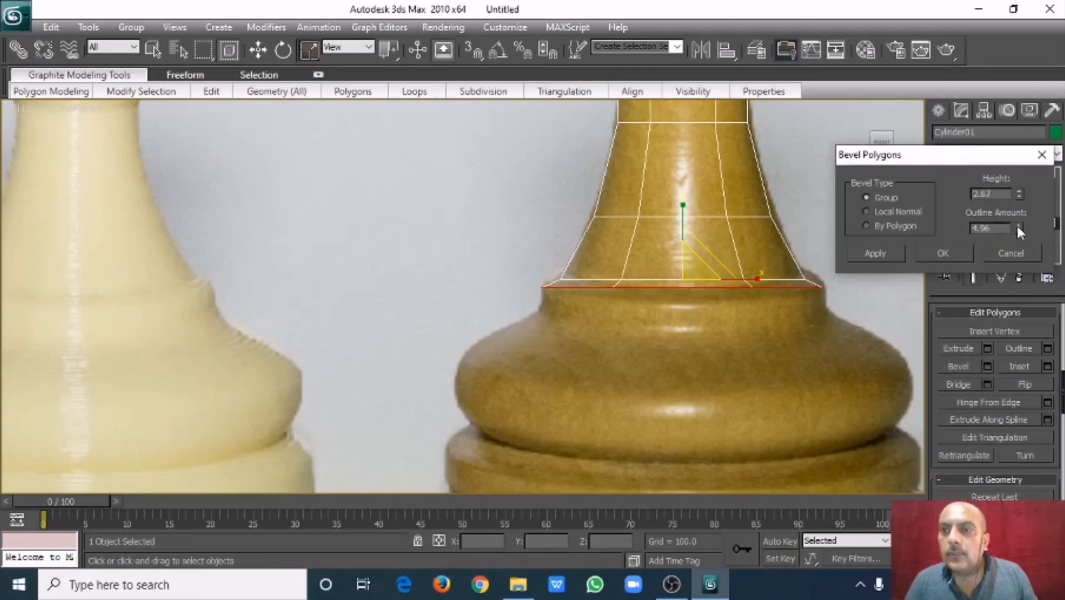
pyautogui.moveTo(1017, 228)
pyautogui.mouseDown()
pyautogui.moveTo(1018, 213)
pyautogui.moveTo(1018, 225)
pyautogui.mouseUp()
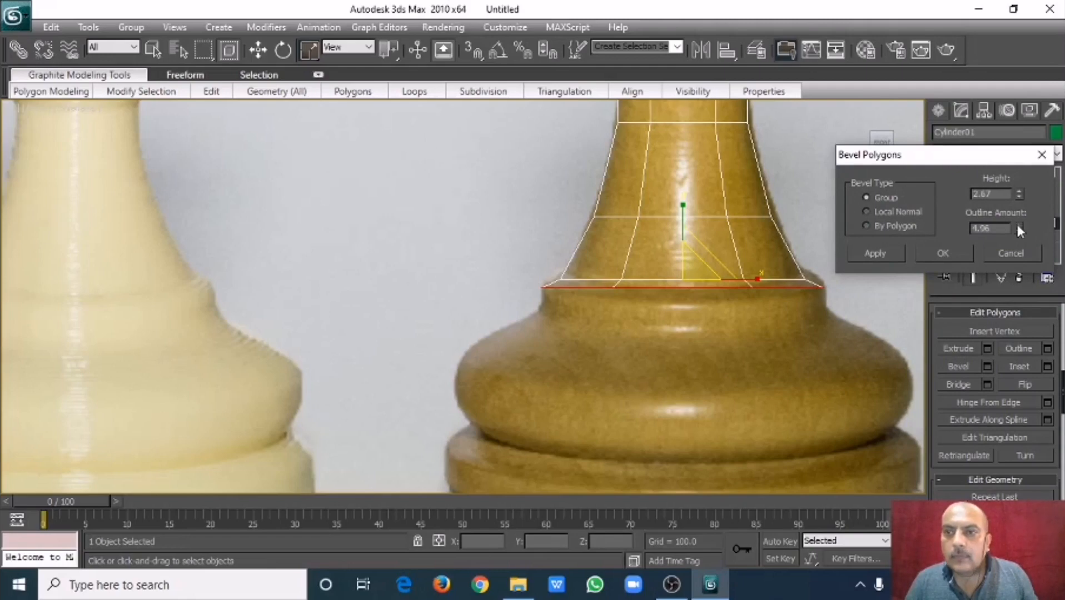
pyautogui.click(897, 254)
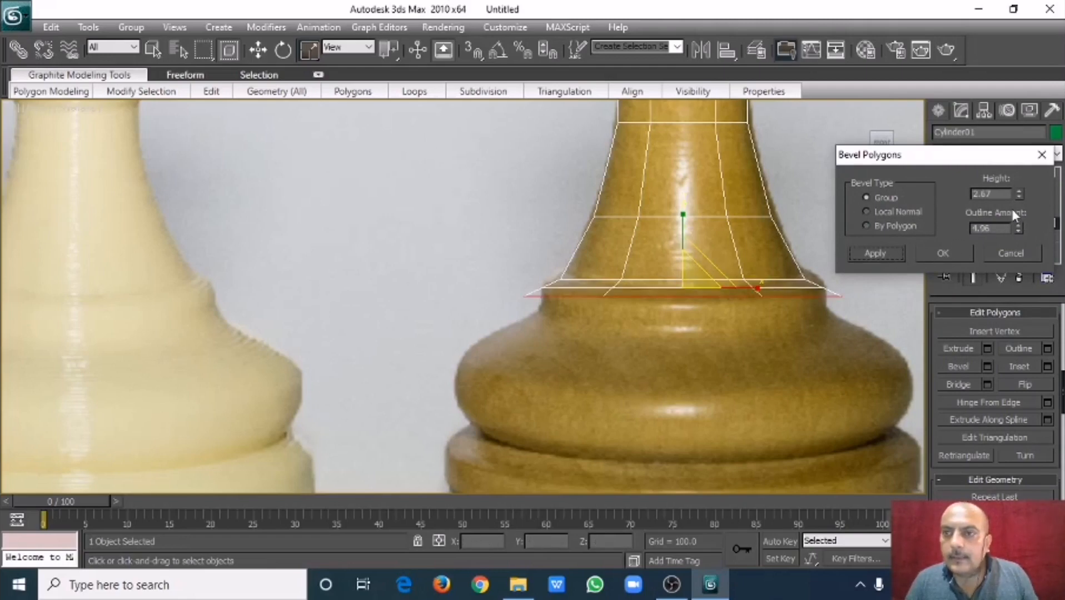
# - Bevel the bottom cap again with height 5.934 and outline amount 0.198 to form the straight collar of the base
pyautogui.moveTo(1017, 193); pyautogui.dragTo(1011, 305)
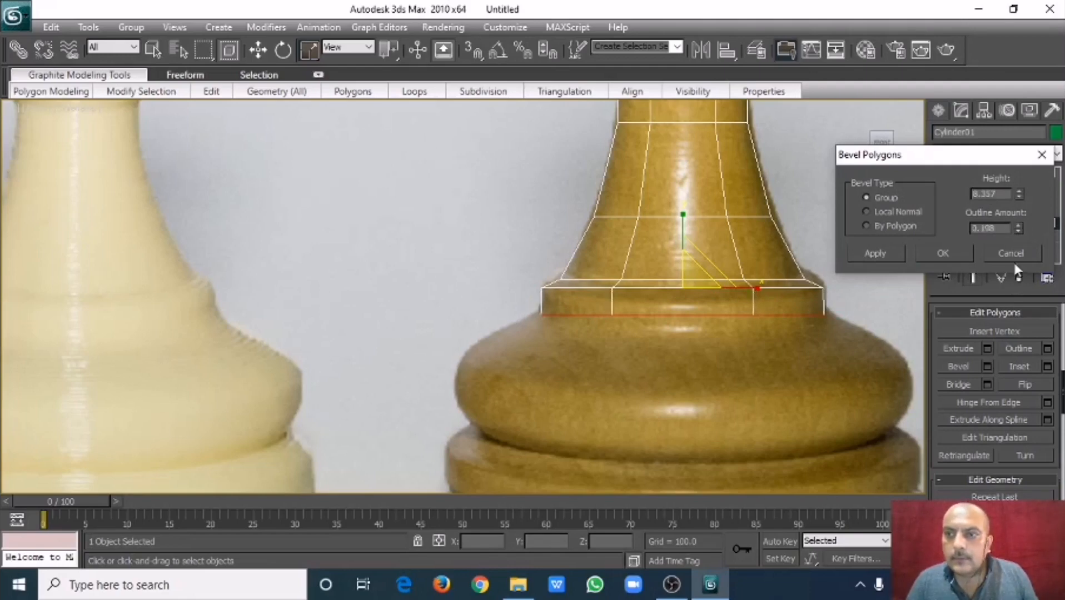
pyautogui.moveTo(1020, 197); pyautogui.dragTo(1019, 219)
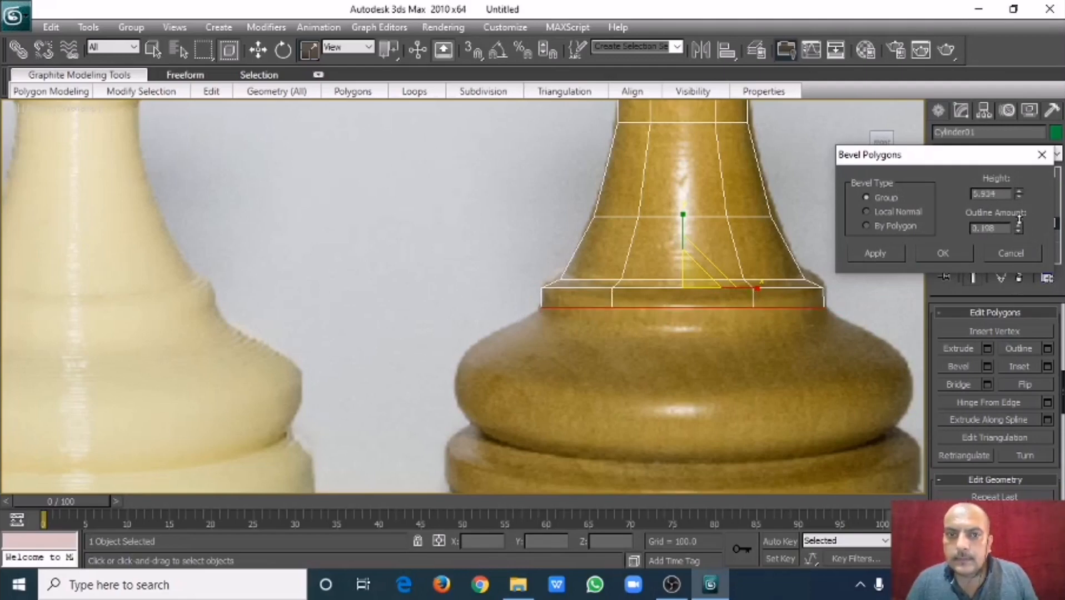
pyautogui.click(894, 252)
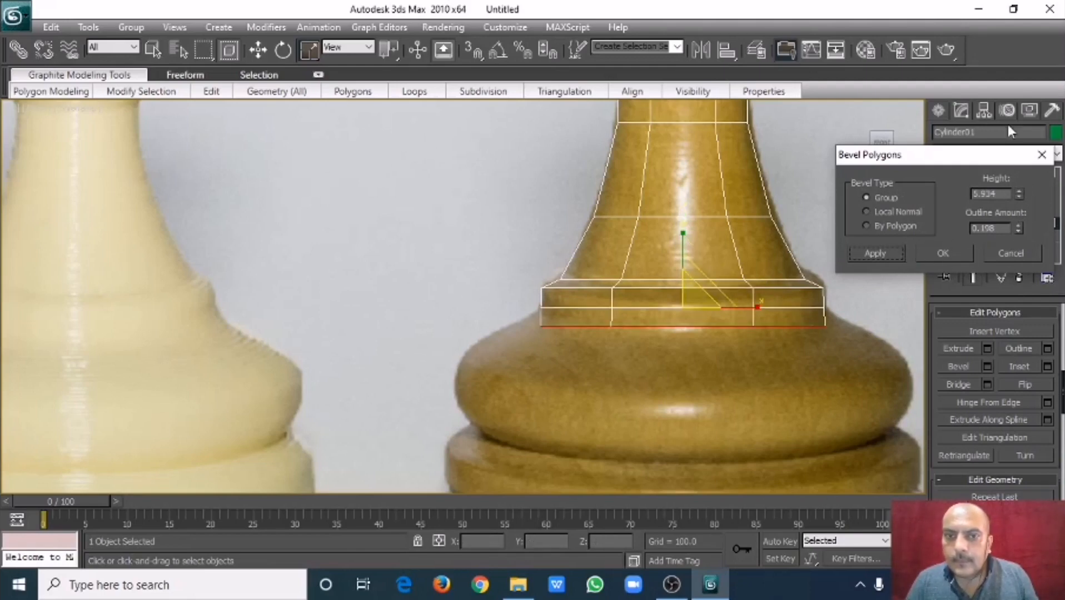
# - Add a flaring bevel below the collar with height 4.393 and outline amount 6.788
pyautogui.moveTo(1016, 225); pyautogui.dragTo(916, 294)
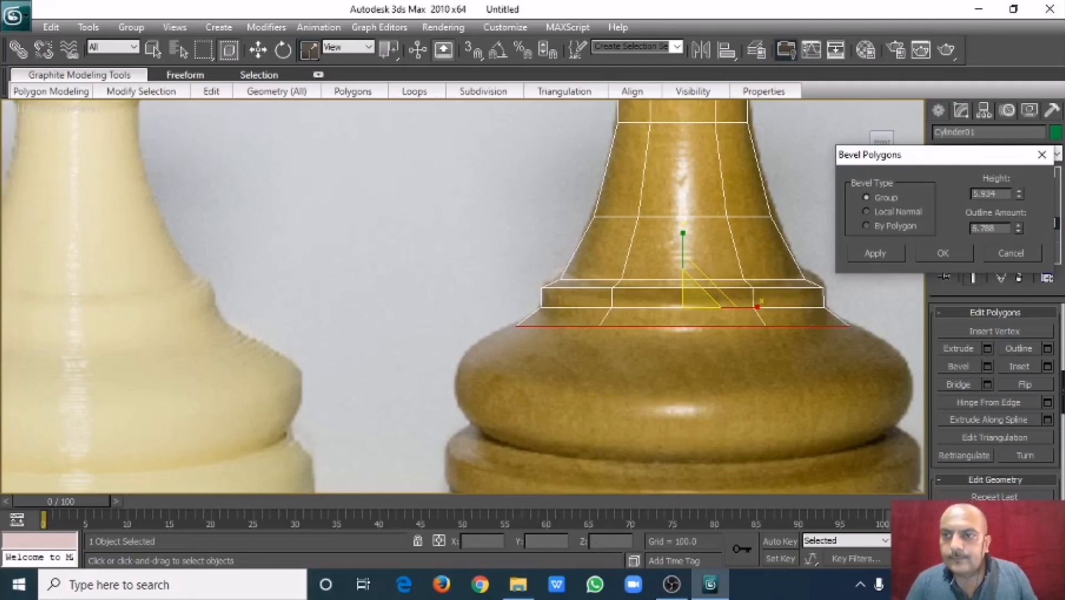
pyautogui.moveTo(1019, 196); pyautogui.dragTo(1019, 213)
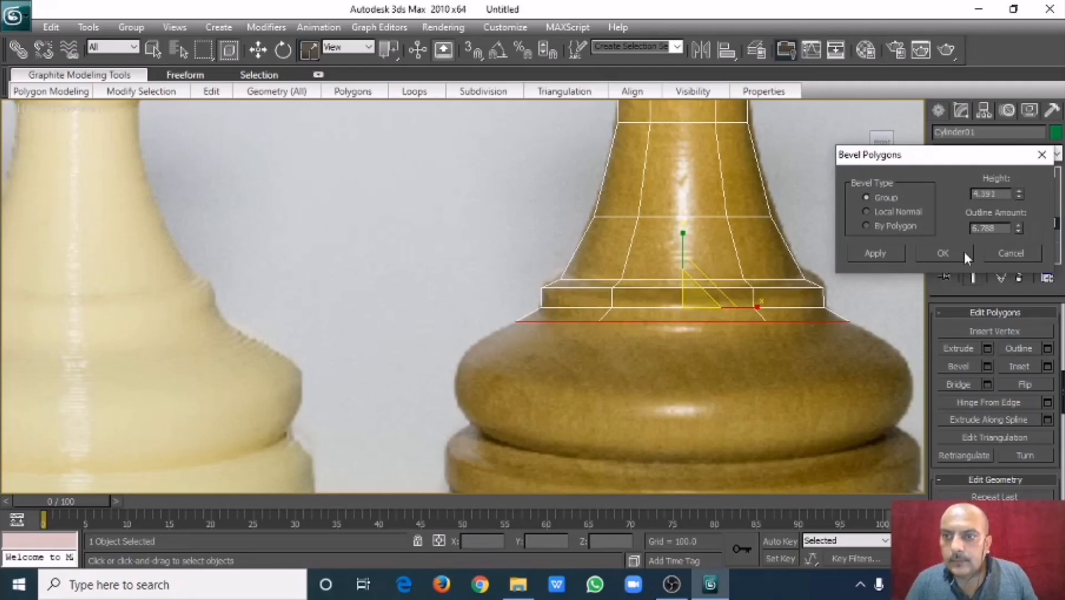
pyautogui.click(891, 252)
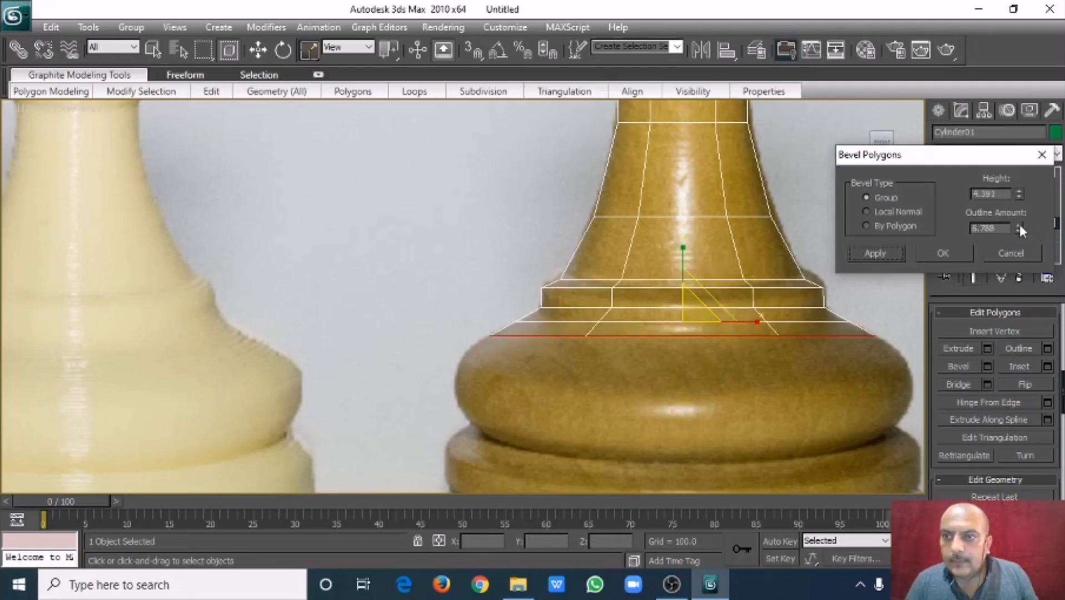
# - Bevel the cap outward to the full width of the reference bulge with height 11.251 and outline amount 17.143
pyautogui.moveTo(1019, 229); pyautogui.dragTo(1020, 182)
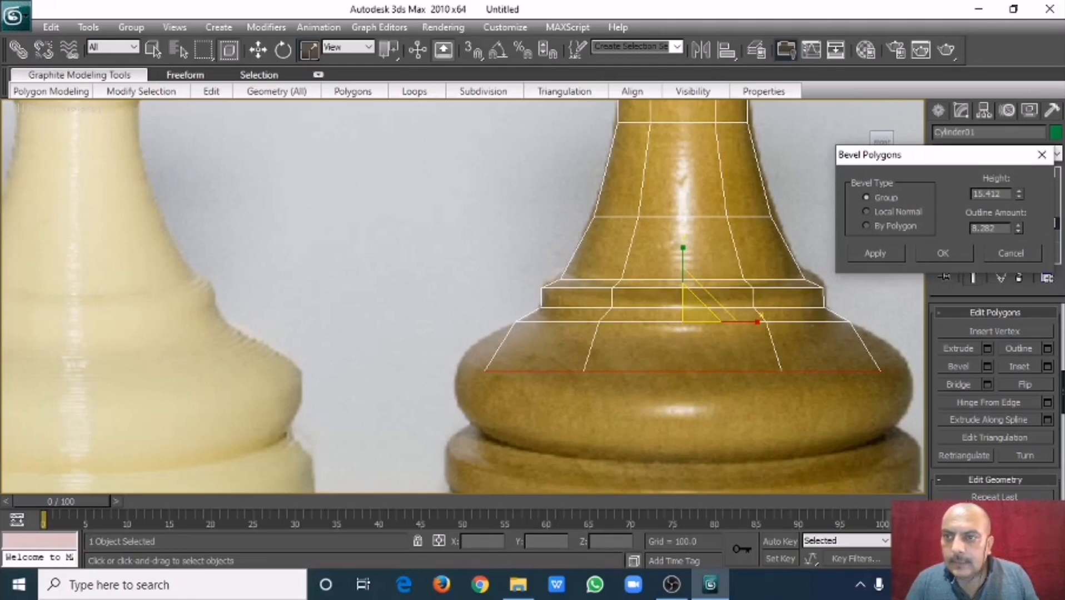
pyautogui.moveTo(1018, 228); pyautogui.dragTo(993, 152)
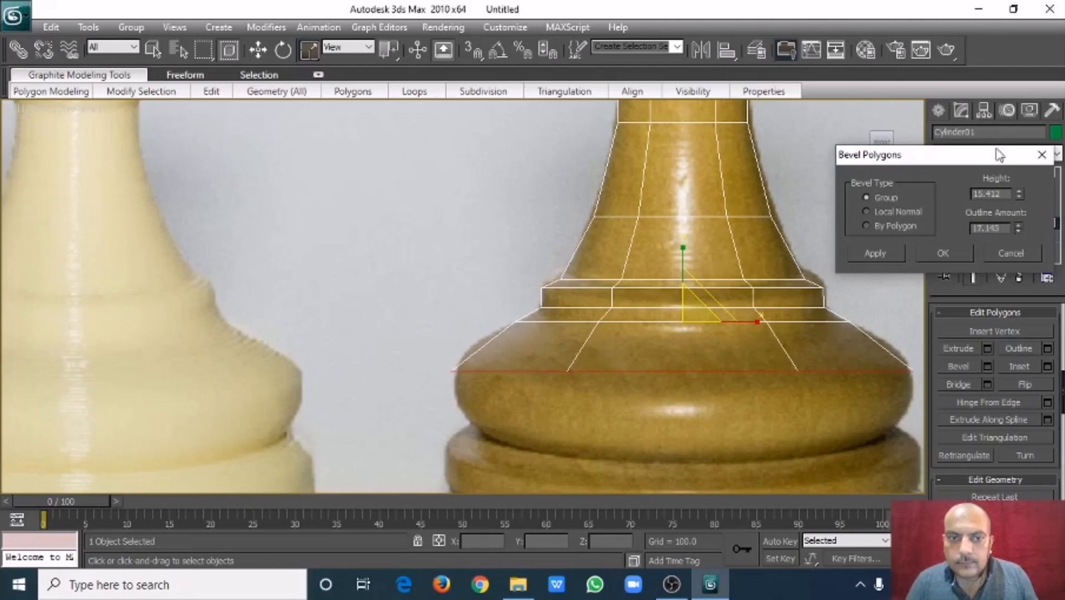
pyautogui.moveTo(1021, 197); pyautogui.dragTo(1019, 216)
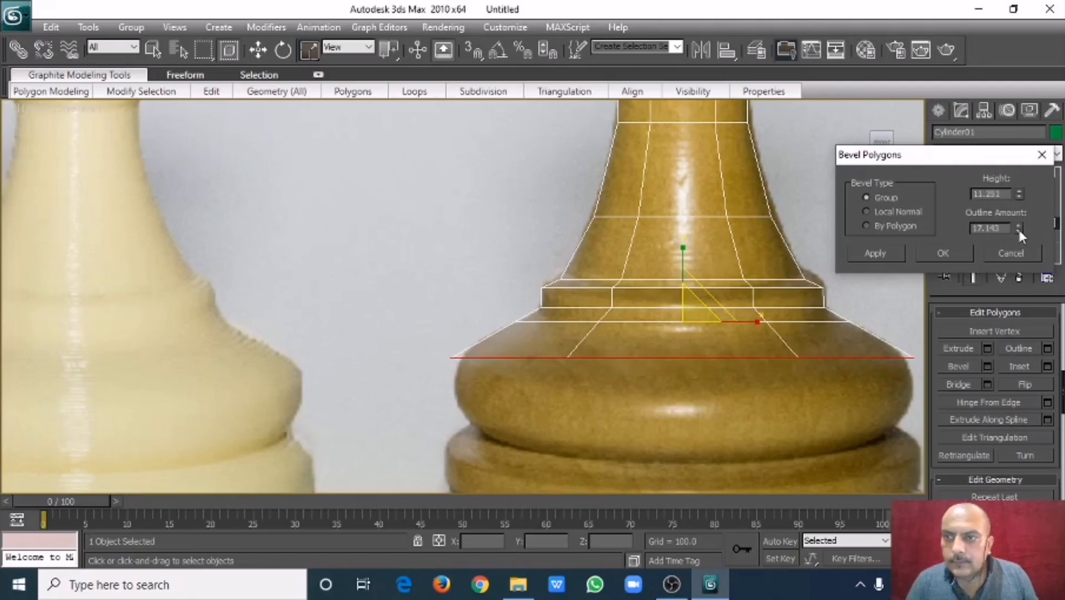
pyautogui.click(903, 253)
# - Form the bulge's side with two bevels of height 11.251, the first with outline amount 1.371 and the second with -9.285
pyautogui.moveTo(813, 337); pyautogui.dragTo(687, 307, button='middle')
pyautogui.moveTo(1017, 229); pyautogui.dragTo(1015, 305)
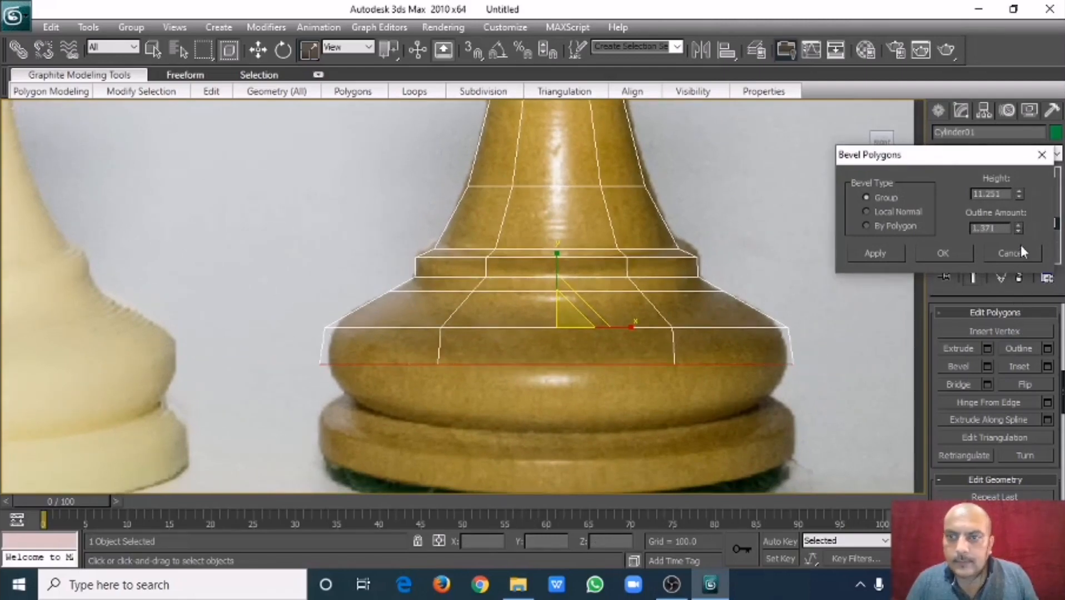
pyautogui.click(896, 254)
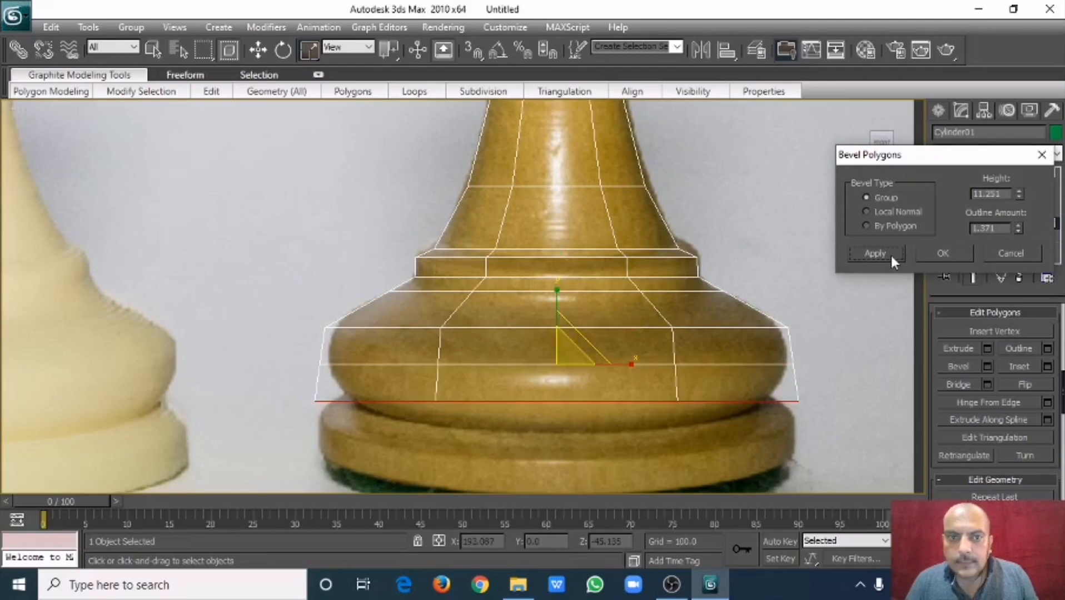
pyautogui.moveTo(1017, 227); pyautogui.dragTo(989, 253)
pyautogui.click(895, 251)
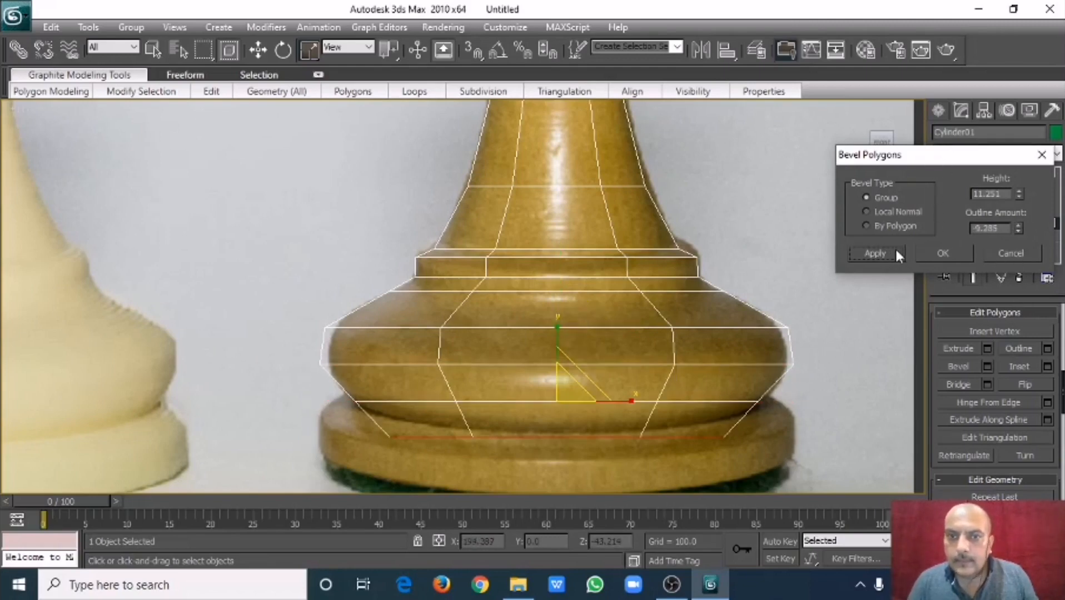
# - Close the underside of the bulge with a final bevel of height 7.65 and outline amount -7.687
pyautogui.moveTo(1016, 227); pyautogui.dragTo(1008, 336)
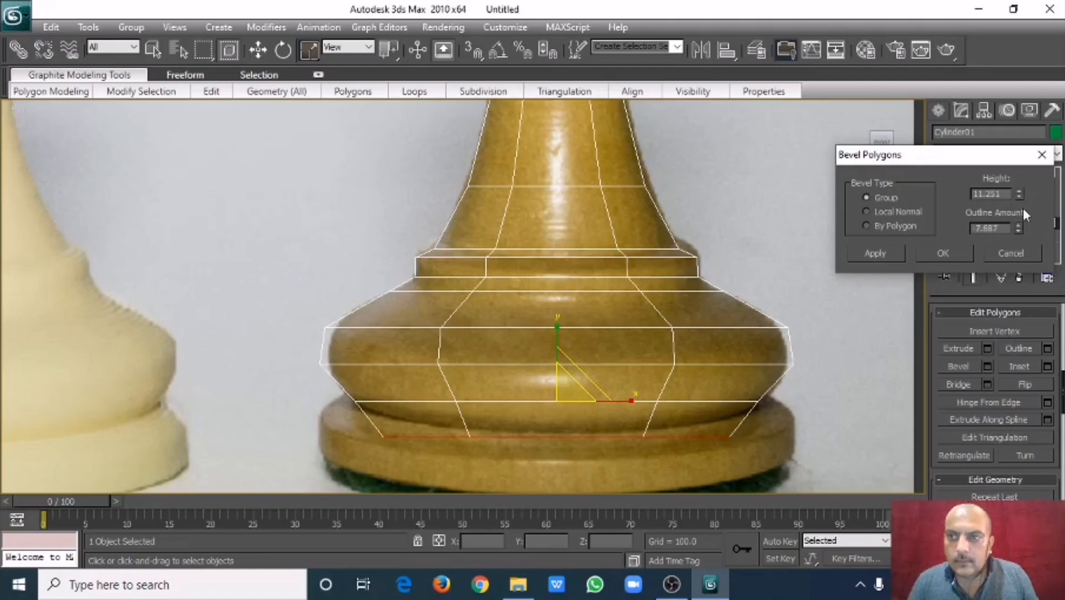
pyautogui.moveTo(1019, 196); pyautogui.dragTo(1023, 221)
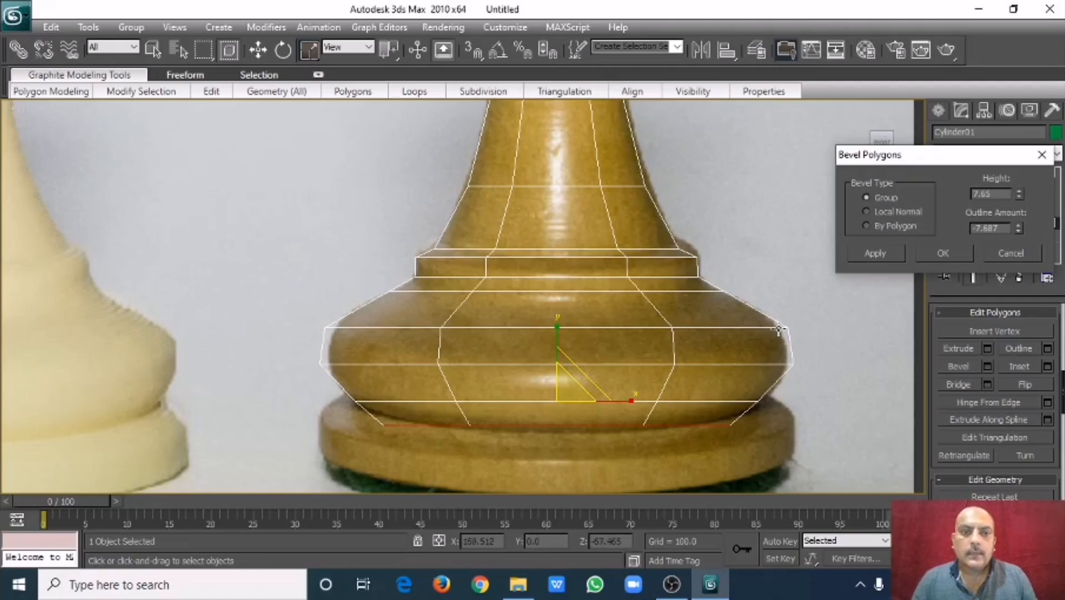
pyautogui.moveTo(778, 330); pyautogui.dragTo(774, 240, button='middle')
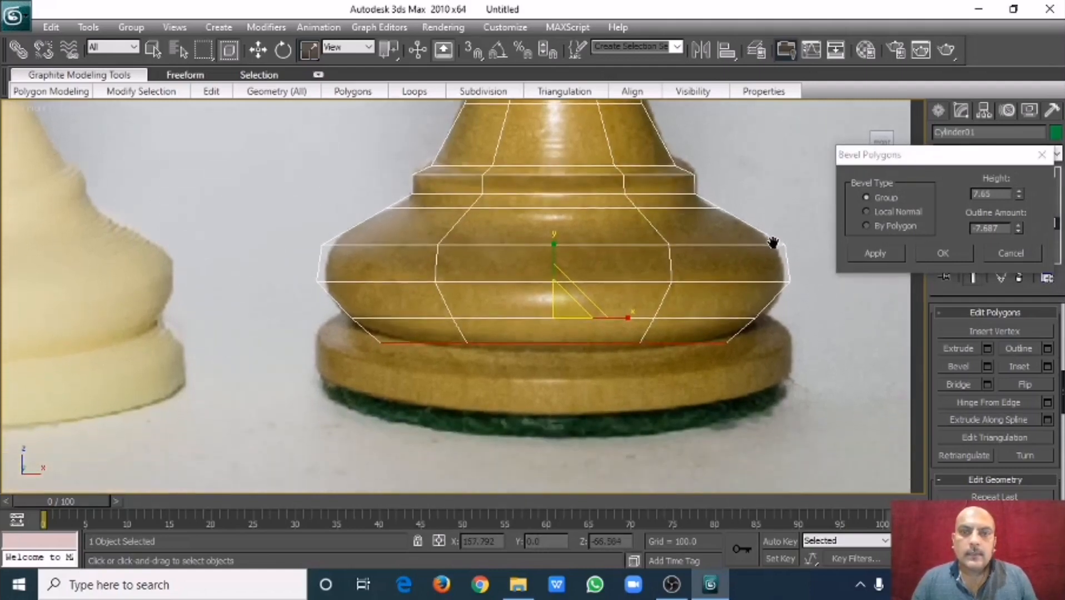
pyautogui.click(962, 255)
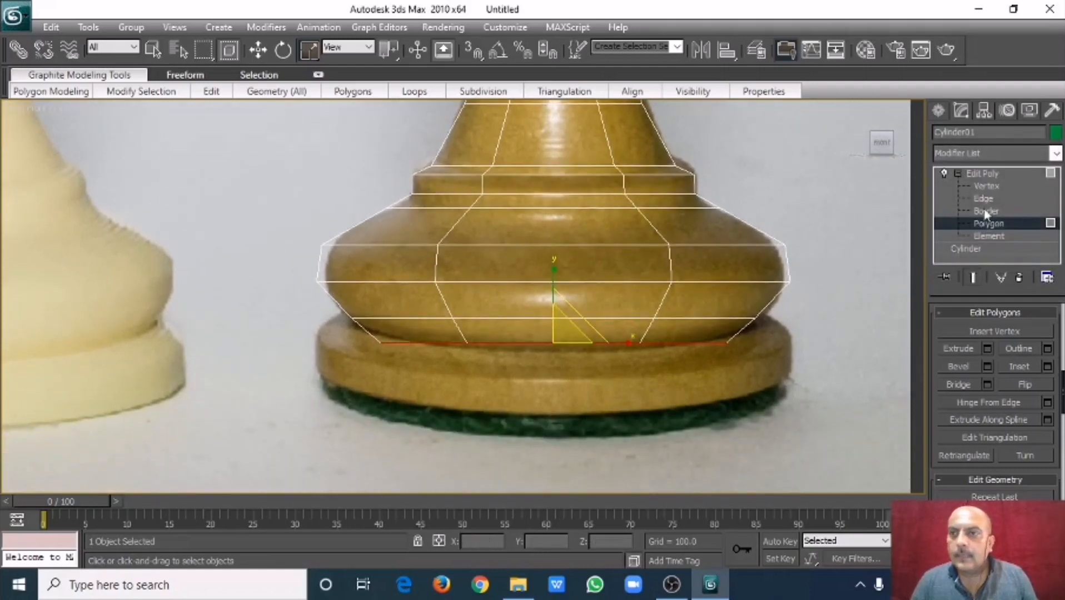
# - Leave the Polygon level and apply a TurboSmooth modifier to the whole shaft and base
pyautogui.click(983, 173)
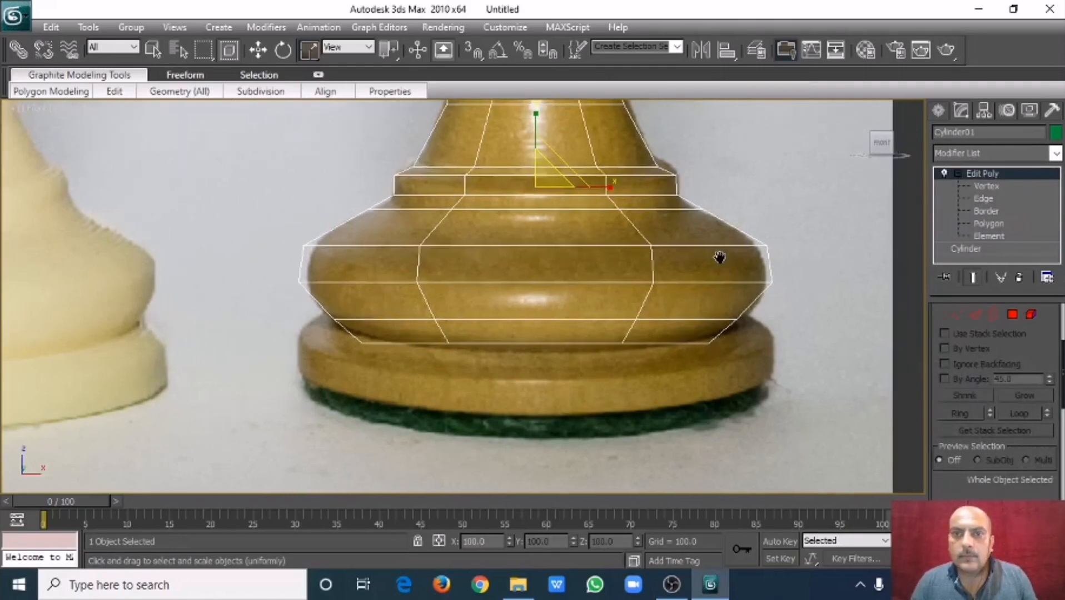
pyautogui.scroll(-3, 719, 257)
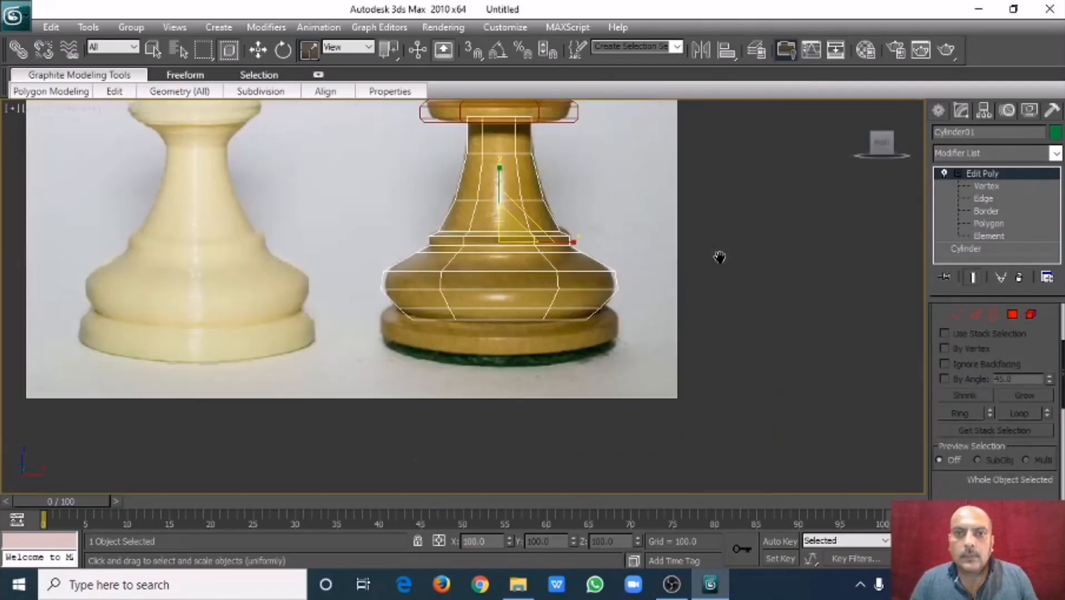
pyautogui.click(968, 154)
pyautogui.press('t')
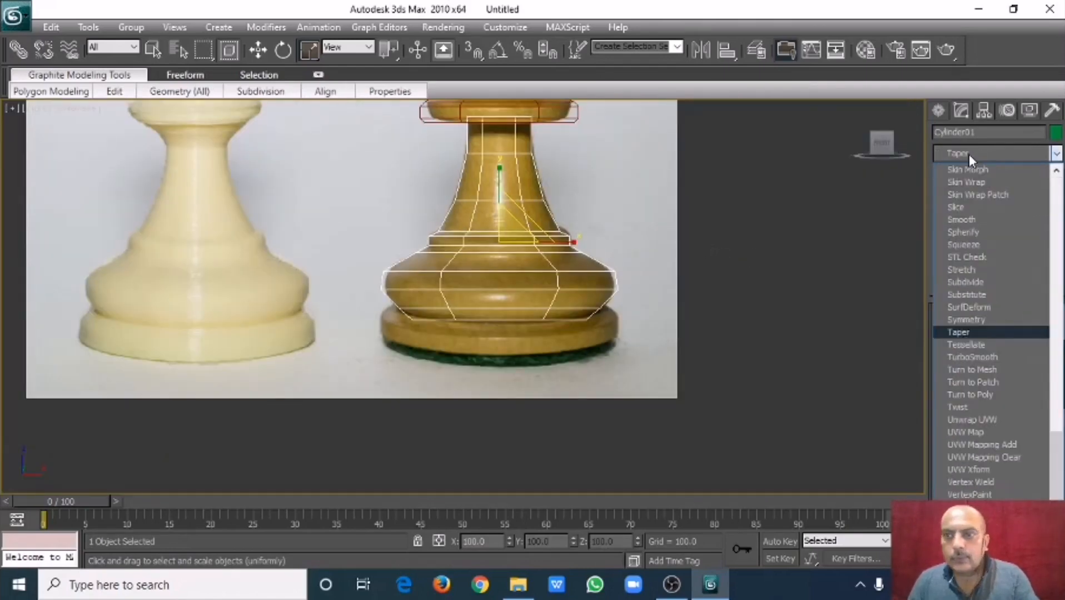
pyautogui.press('Down')
pyautogui.press('Down')
pyautogui.press('Return')
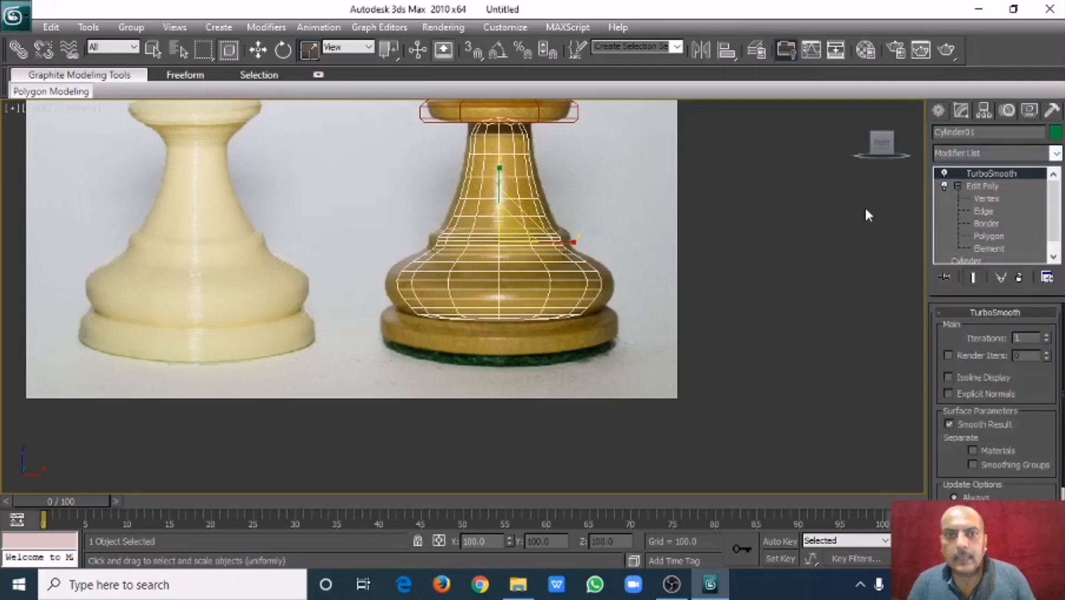
# - Show all four viewports and remove the TurboSmooth modifier from the green pawn body
pyautogui.hotkey('alt', 'w')
pyautogui.moveTo(729, 434); pyautogui.dragTo(690, 421, button='middle')
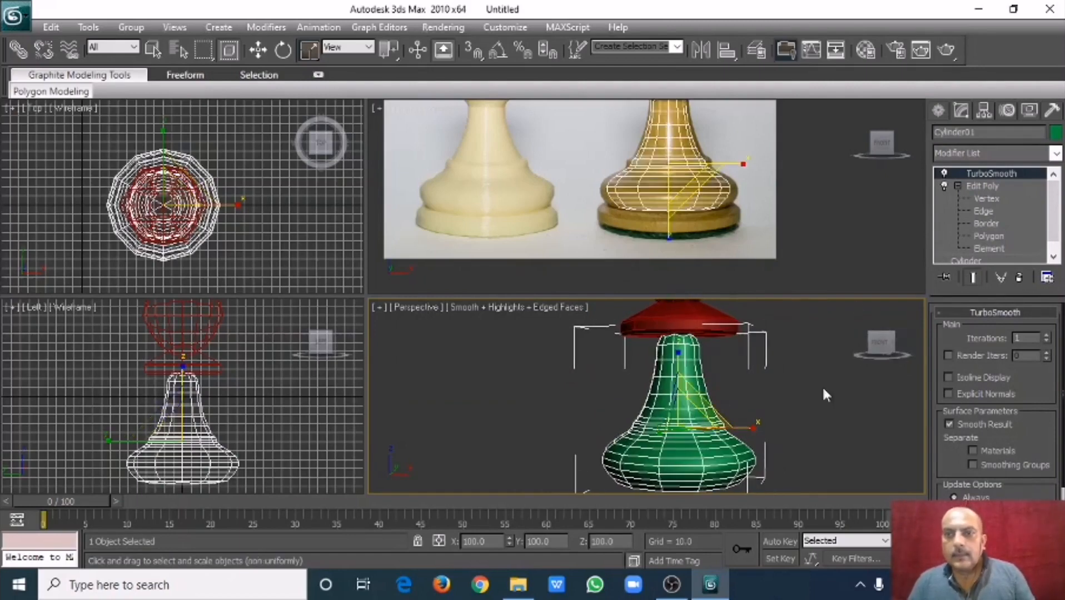
pyautogui.click(943, 174)
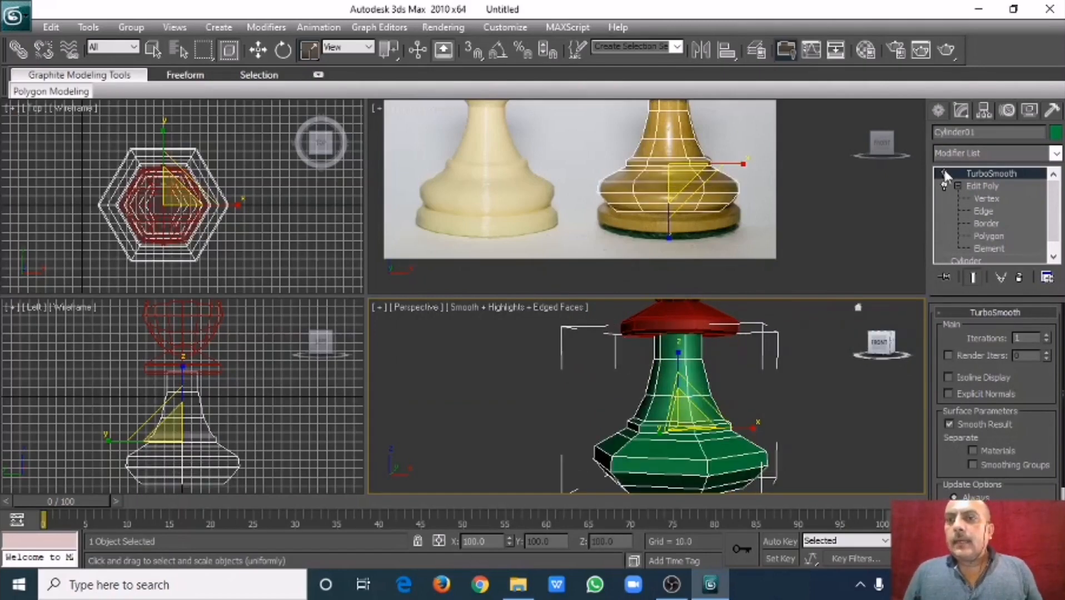
pyautogui.click(1018, 278)
# - Leave sub-object editing and isolate the green pawn body in the viewports
pyautogui.click(992, 223)
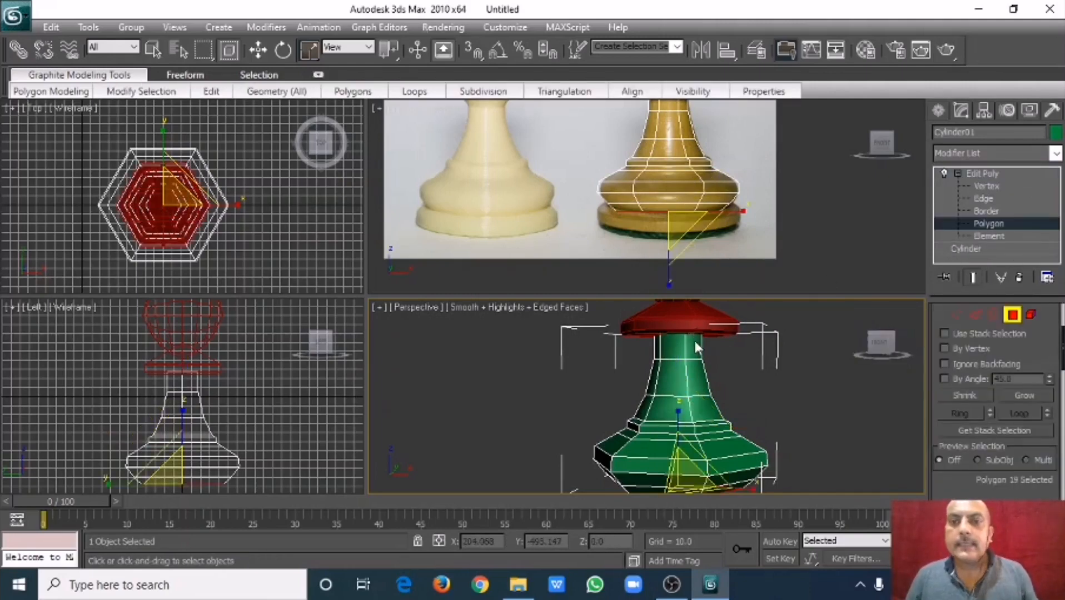
pyautogui.click(994, 174)
pyautogui.click(839, 373)
pyautogui.click(690, 407)
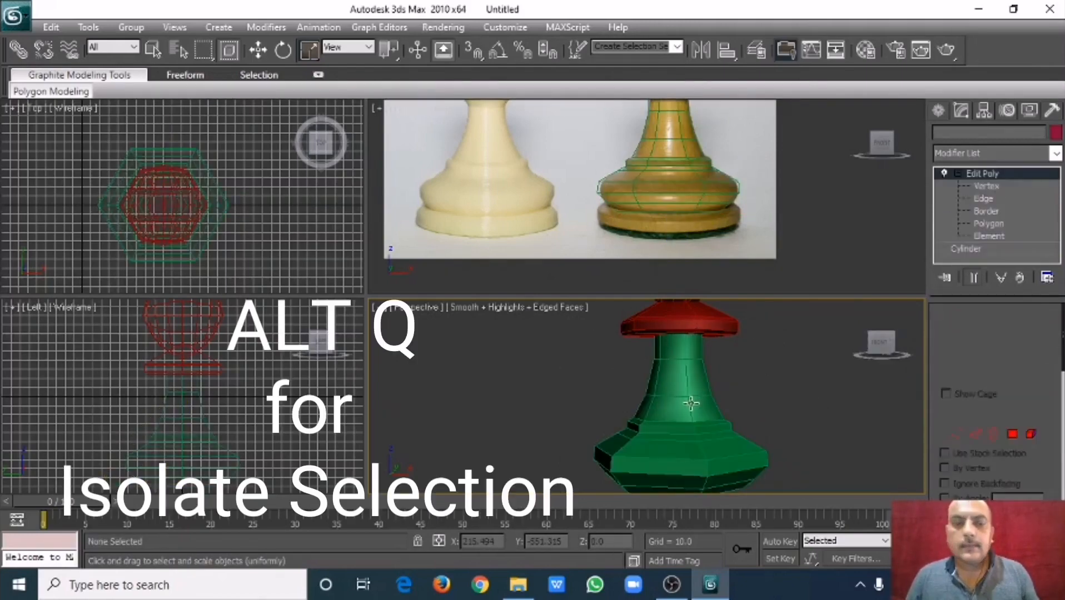
pyautogui.hotkey('alt', 'q')
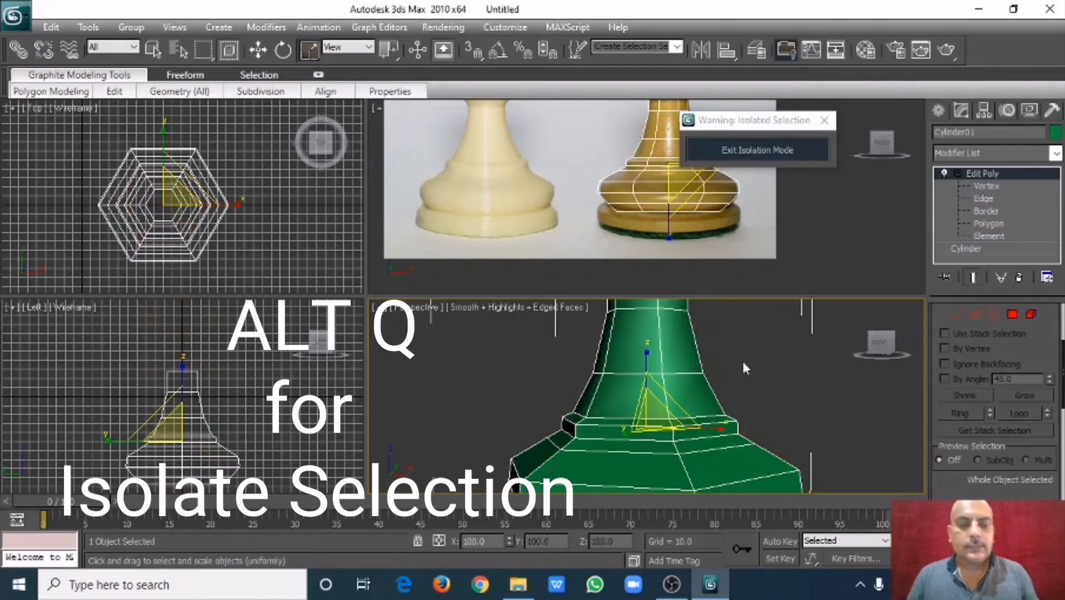
# - Select the hexagonal polygon that caps the top of the green body's neck
pyautogui.keyDown('alt'); pyautogui.moveTo(743, 362); pyautogui.dragTo(694, 436, button='middle'); pyautogui.keyUp('alt')
pyautogui.moveTo(701, 385); pyautogui.dragTo(689, 431, button='middle')
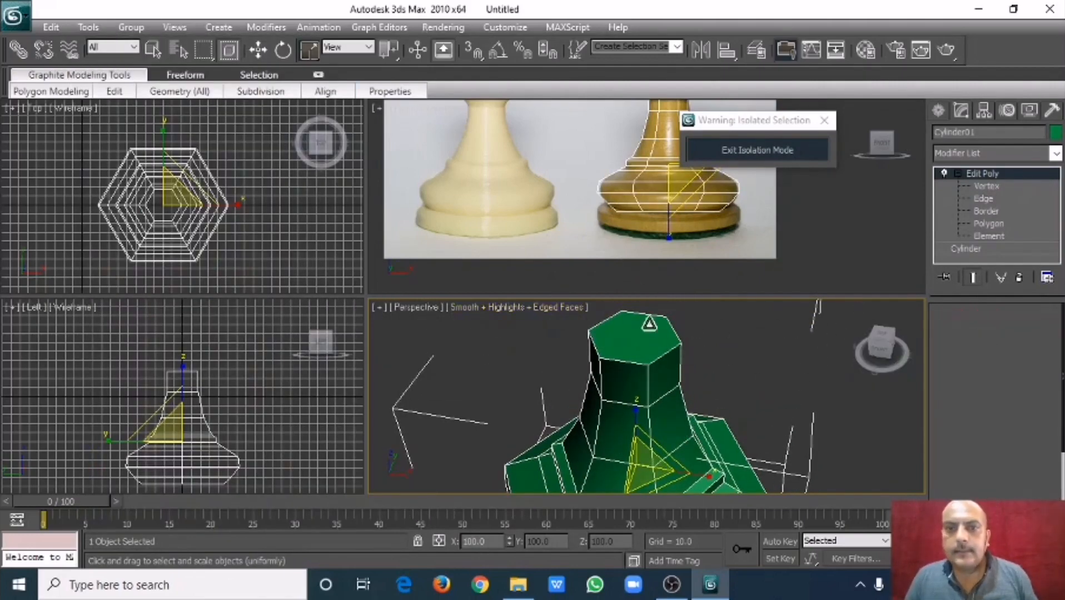
pyautogui.click(990, 223)
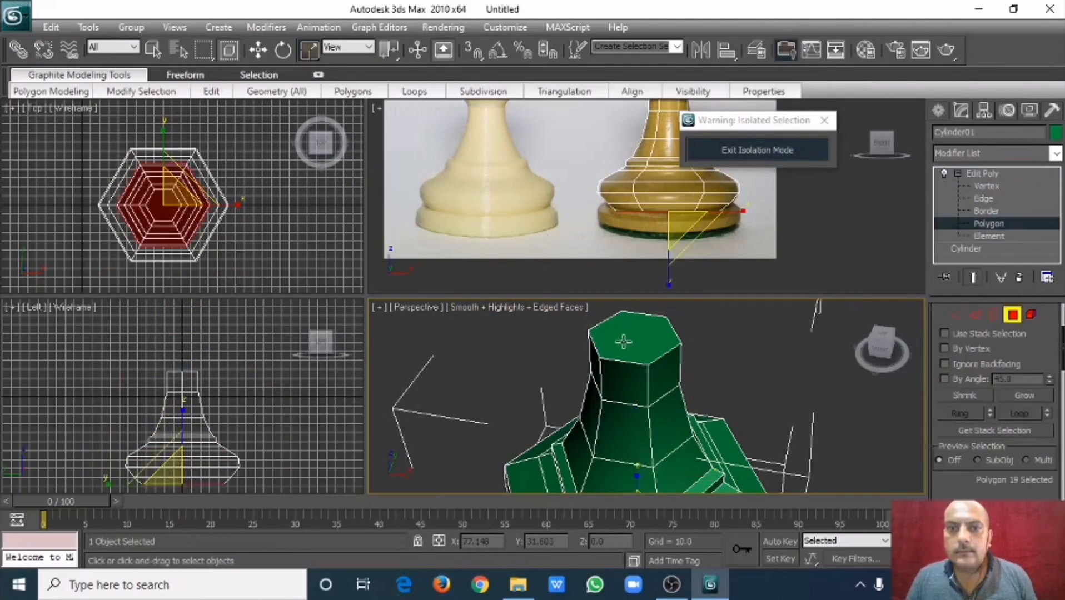
pyautogui.click(623, 340)
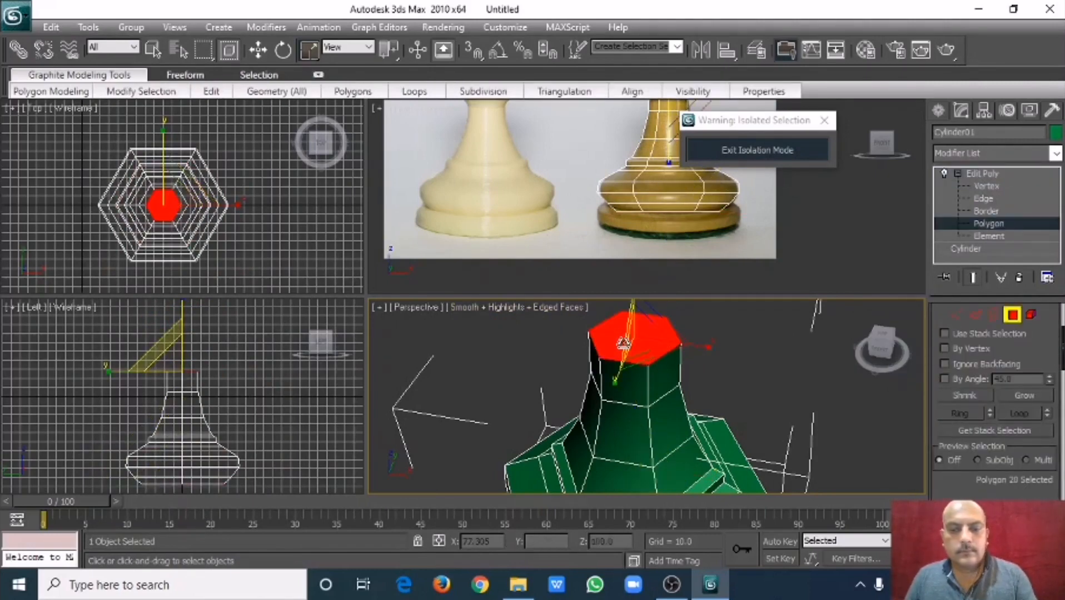
# - Cycle through the Vertex, Edge, Border, Polygon and Element sub-object levels of the body's Edit Poly modifier
pyautogui.click(985, 175)
pyautogui.click(985, 186)
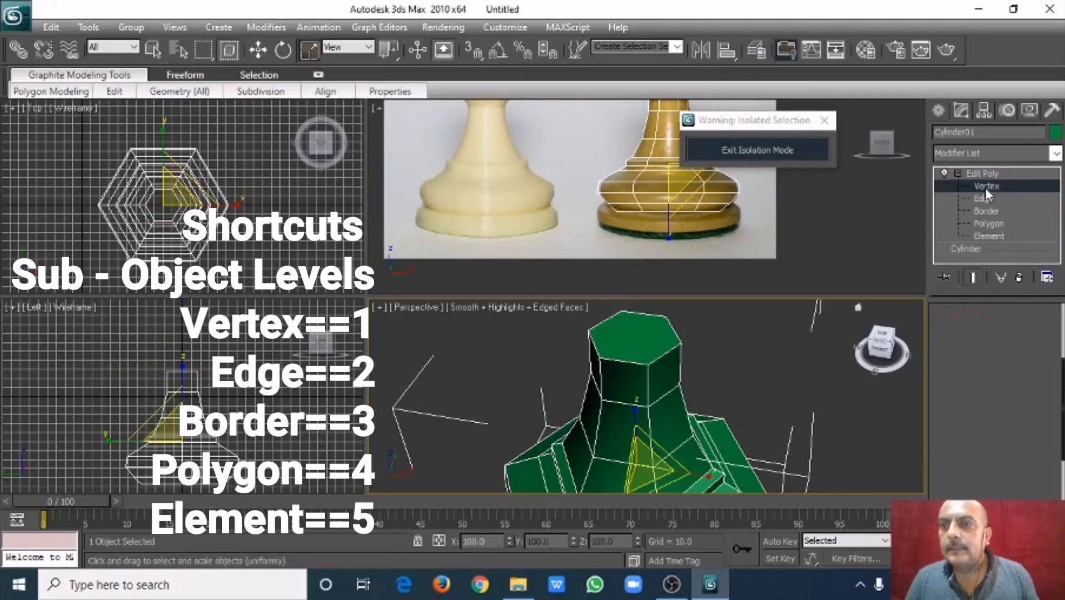
pyautogui.click(983, 199)
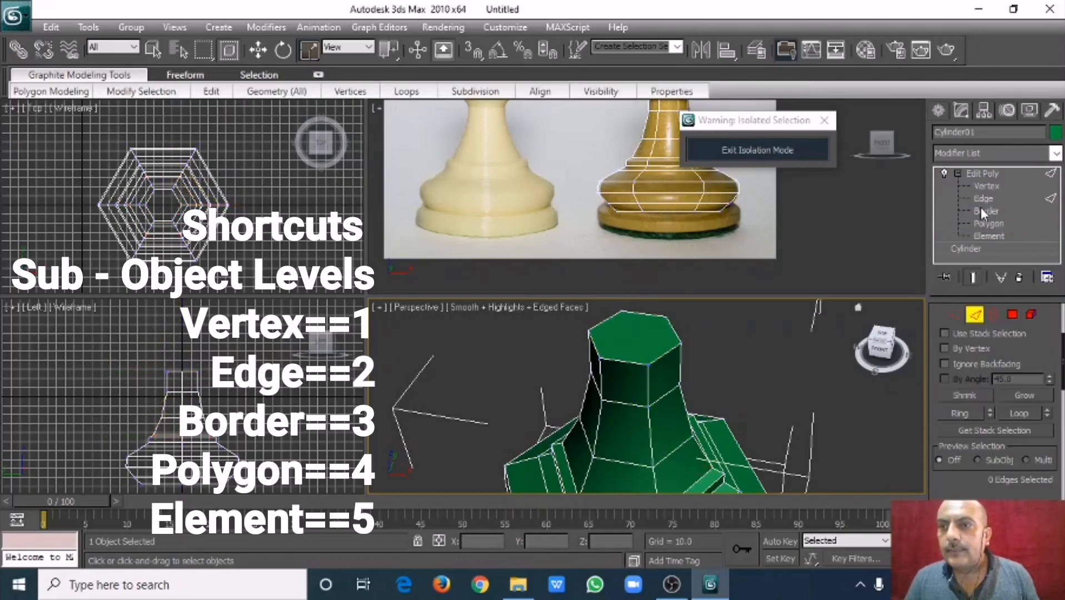
pyautogui.click(979, 211)
pyautogui.click(980, 224)
pyautogui.click(982, 236)
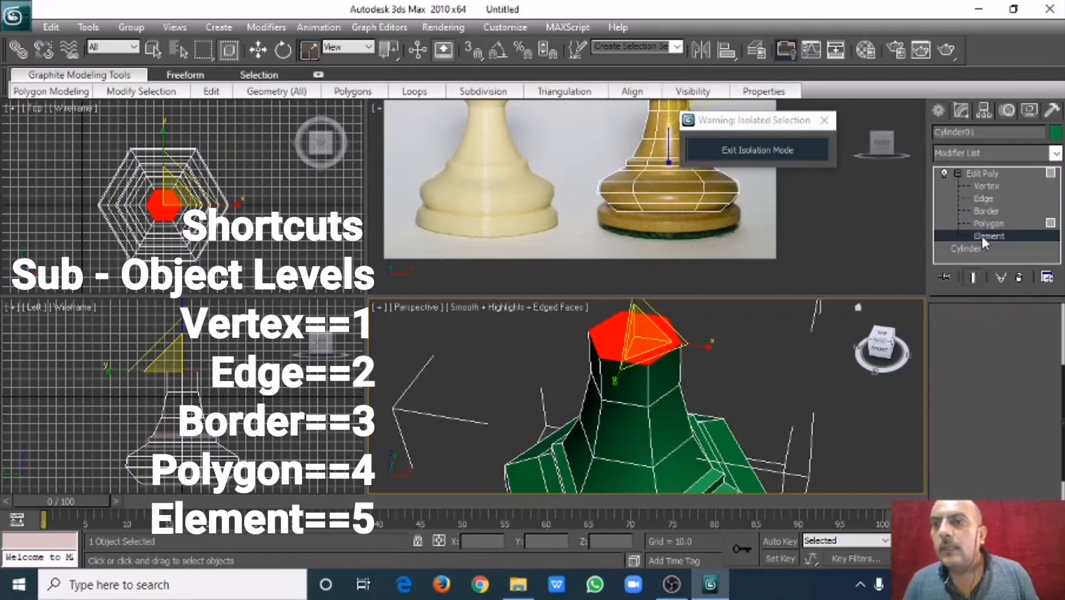
pyautogui.click(981, 222)
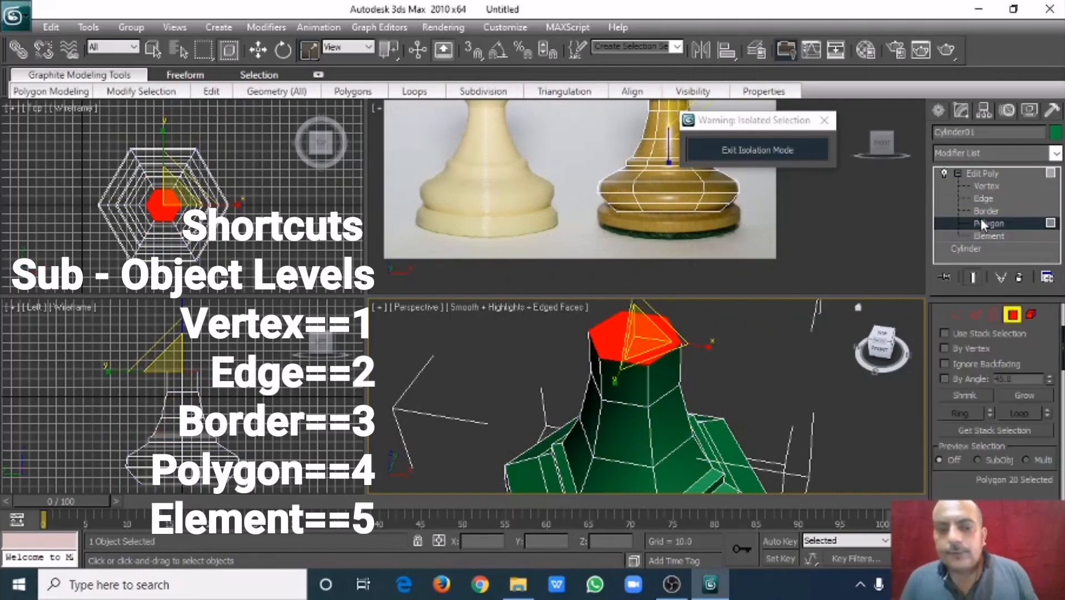
pyautogui.press('5')
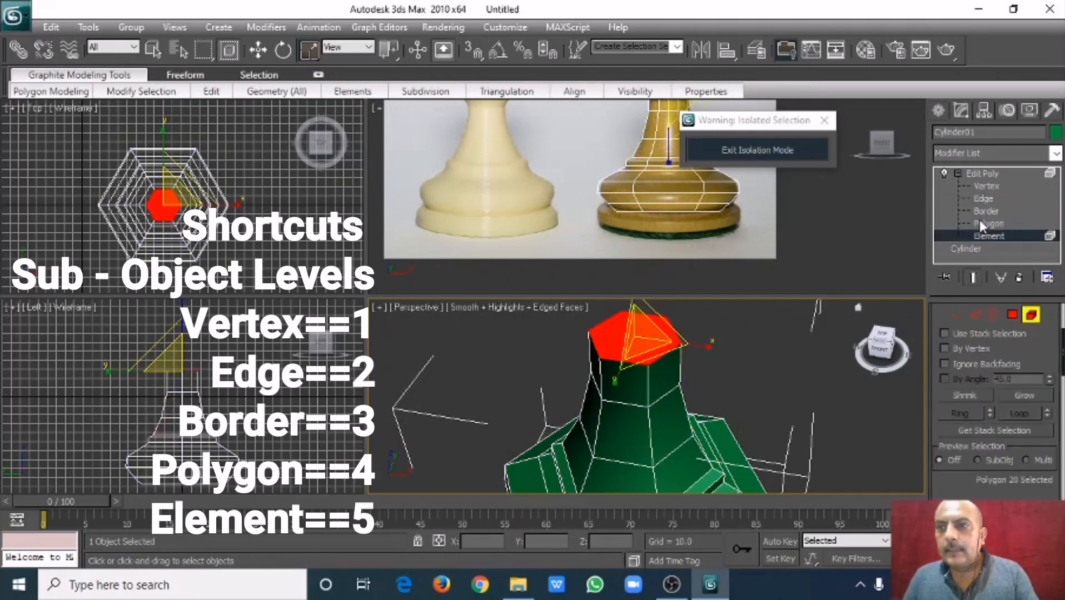
pyautogui.click(980, 223)
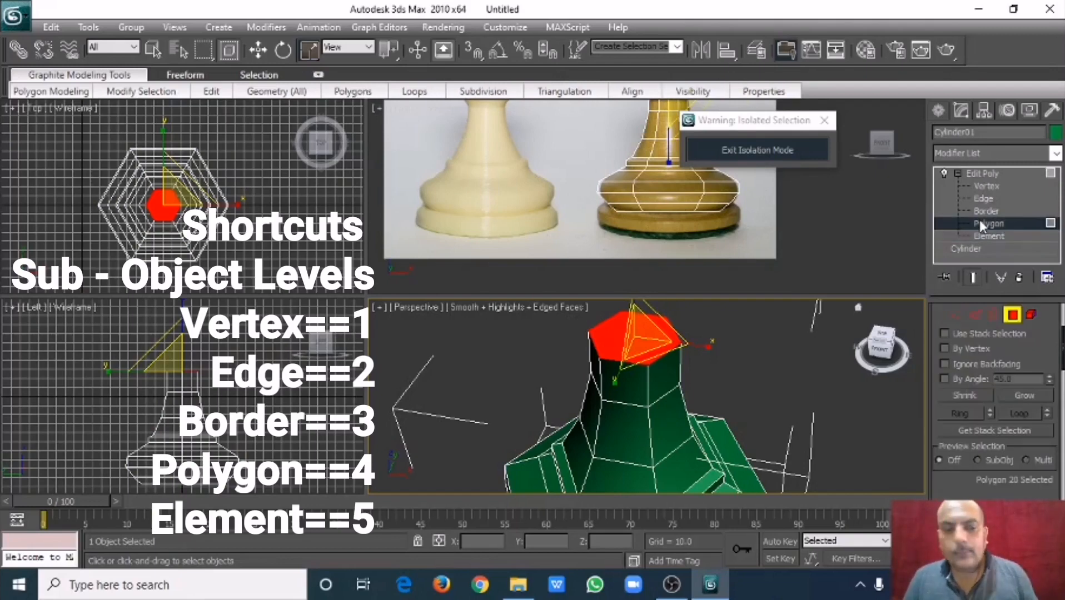
pyautogui.press('3')
pyautogui.press('2')
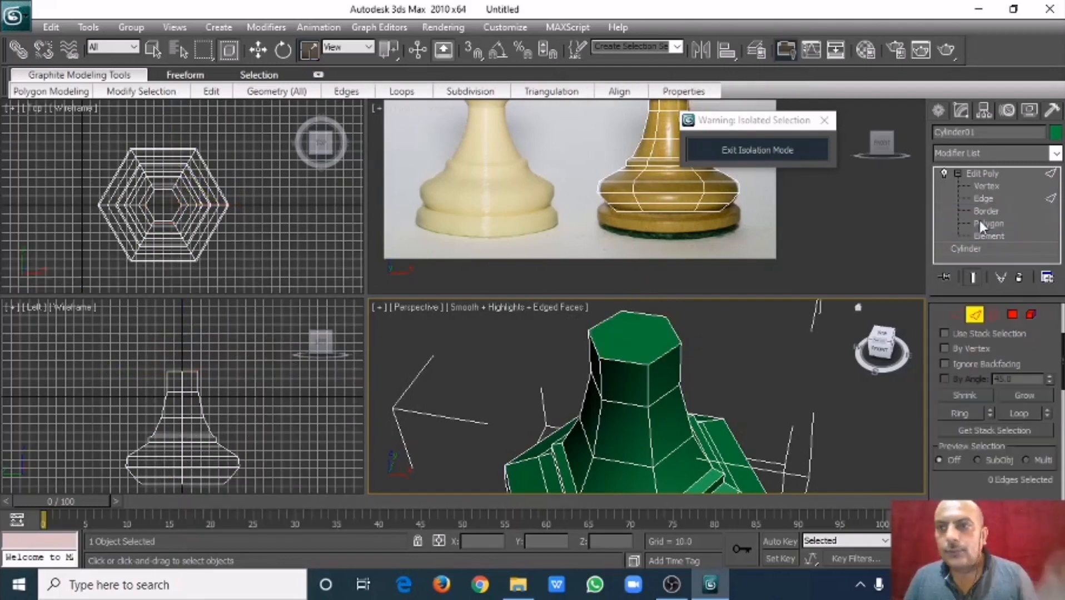
pyautogui.press('1')
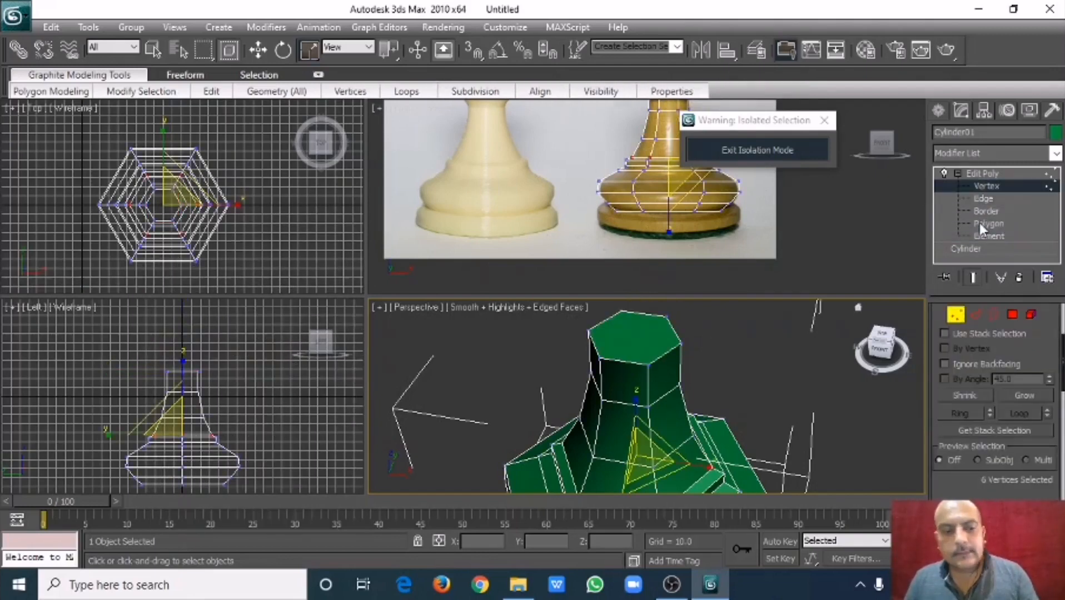
# - Delete the cap polygon at the top of the neck and exit isolation mode
pyautogui.press('4')
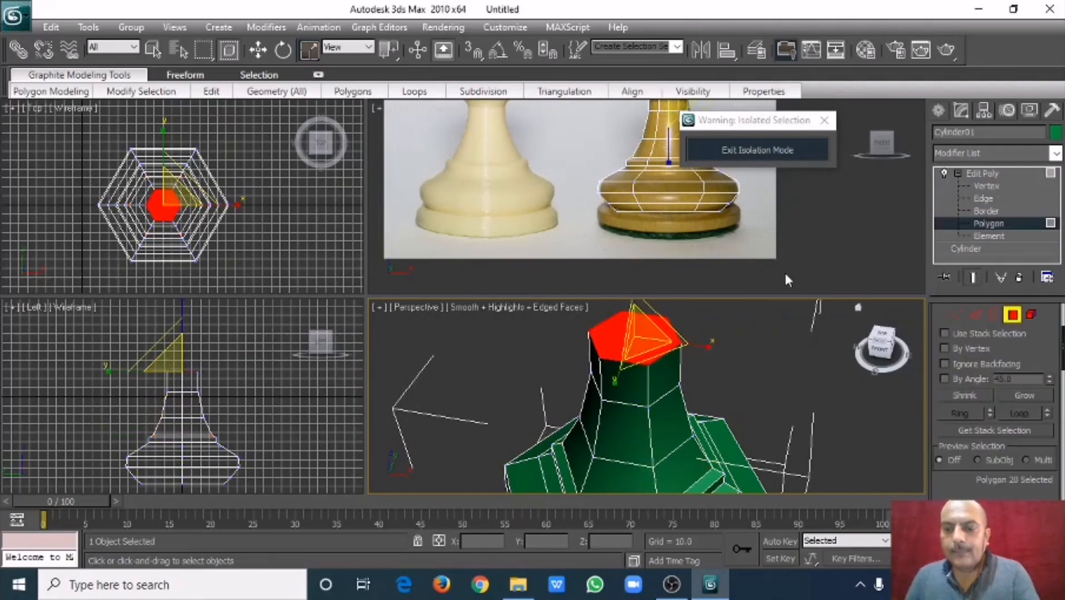
pyautogui.hotkey('ctrl', 'd')
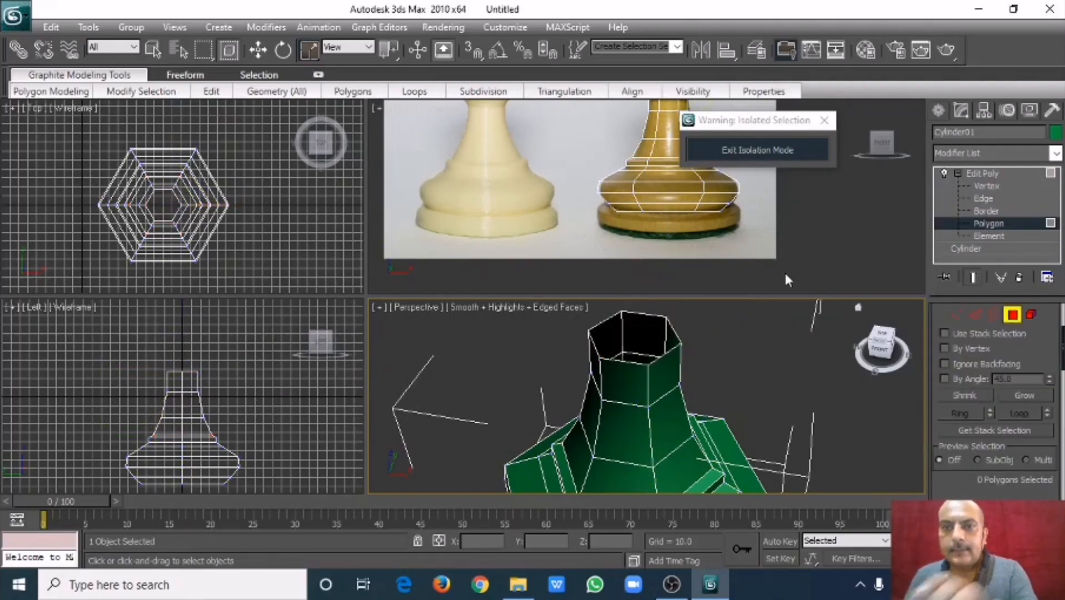
pyautogui.click(980, 175)
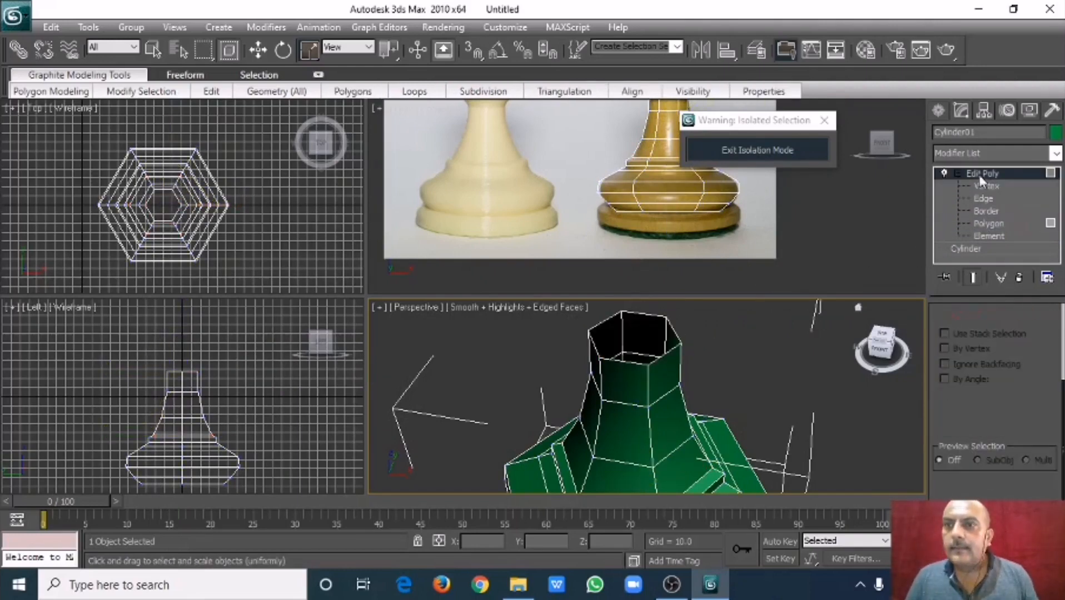
pyautogui.click(774, 150)
# - Maximize the Front viewport and select the red collar below the pawn's head with the Move tool
pyautogui.moveTo(713, 434); pyautogui.dragTo(637, 373, button='middle')
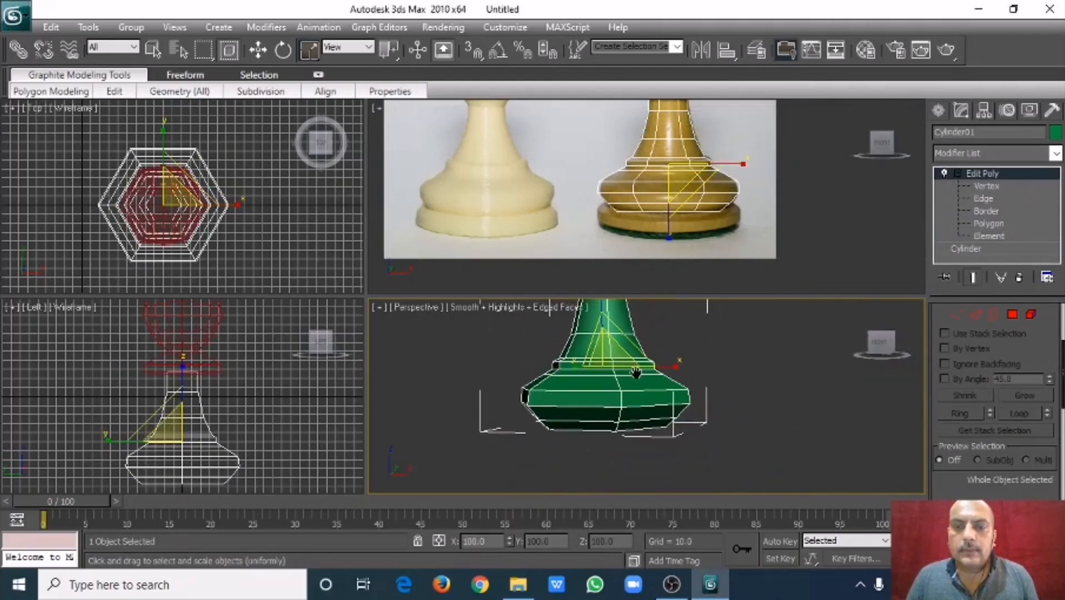
pyautogui.click(705, 219)
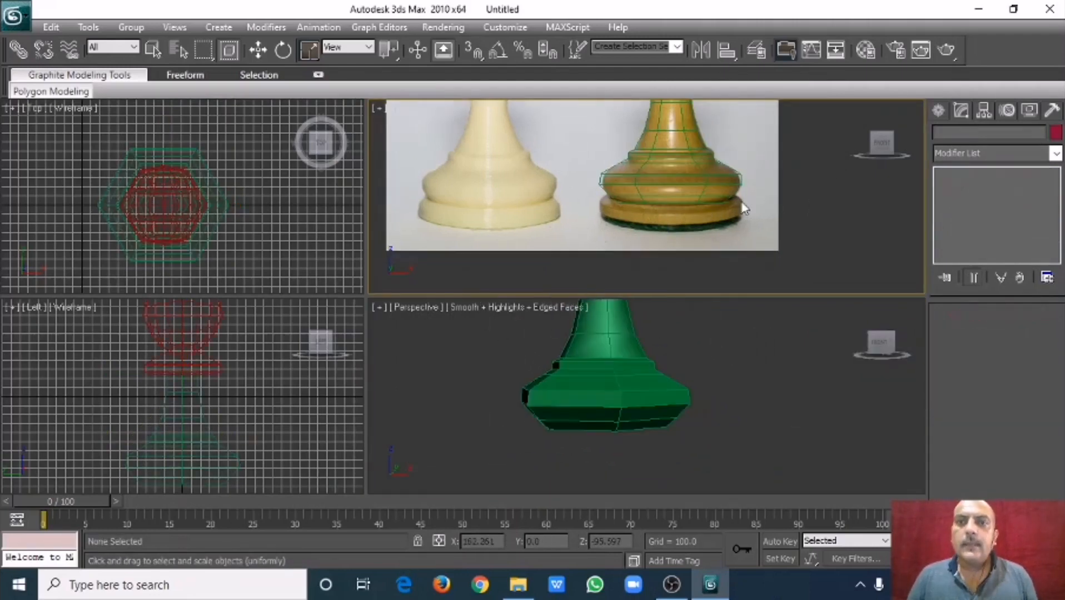
pyautogui.hotkey('alt', 'w')
pyautogui.moveTo(592, 250); pyautogui.dragTo(701, 182, button='middle')
pyautogui.scroll(3, 672, 261)
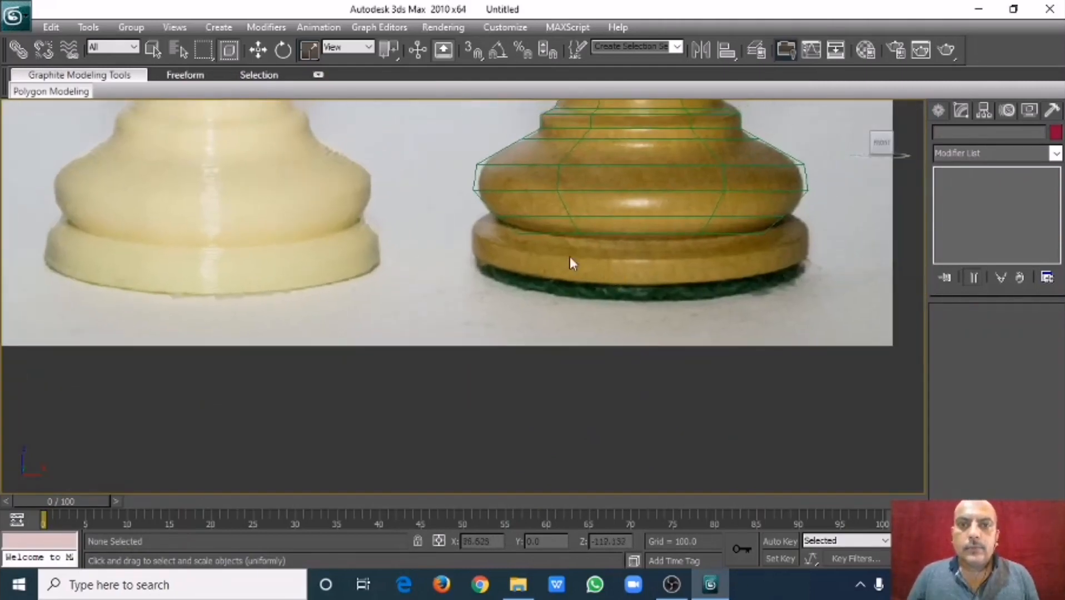
pyautogui.moveTo(664, 271)
pyautogui.mouseDown(button='middle')
pyautogui.moveTo(620, 282)
pyautogui.moveTo(618, 295)
pyautogui.moveTo(649, 273)
pyautogui.mouseUp(button='middle')
pyautogui.scroll(-5, 618, 286)
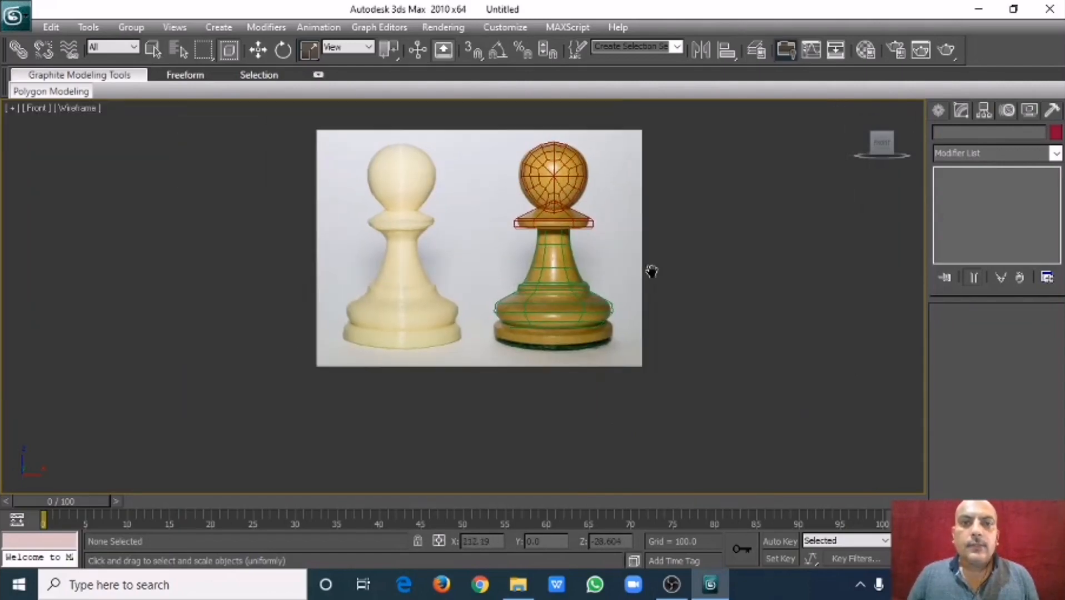
pyautogui.click(584, 225)
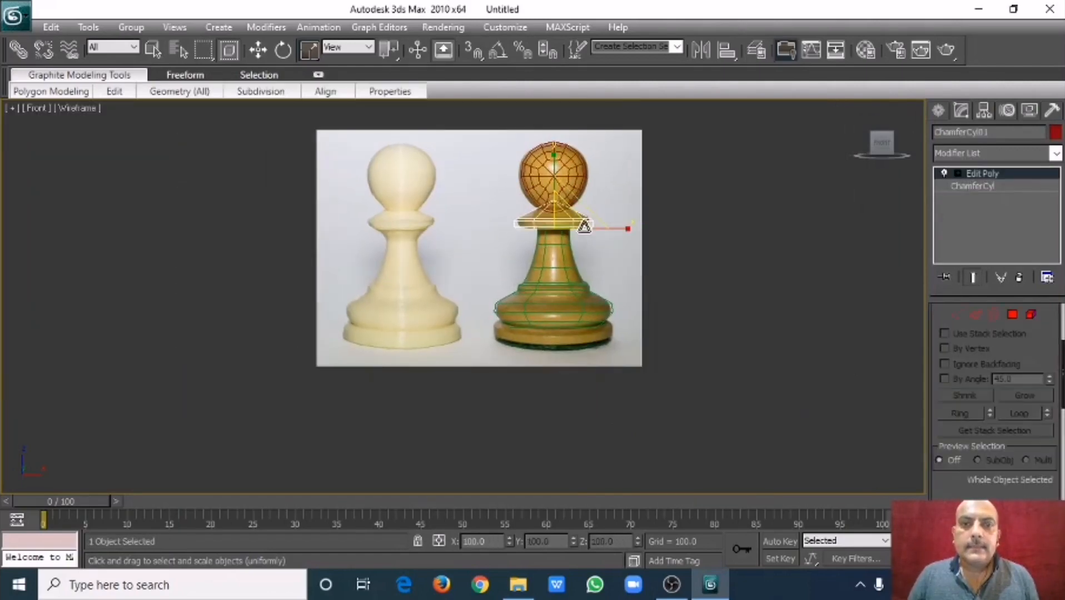
pyautogui.click(258, 50)
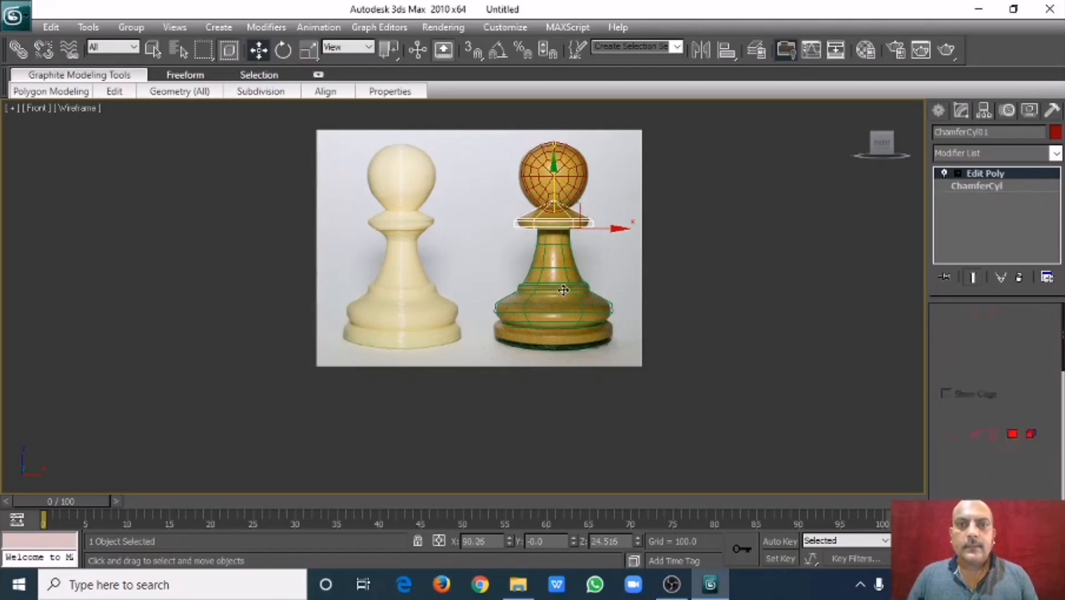
# - Try to clone the red collar straight down to the base of the pawn
pyautogui.keyDown('shift'); pyautogui.moveTo(554, 170); pyautogui.dragTo(554, 314); pyautogui.keyUp('shift')
pyautogui.click(576, 356)
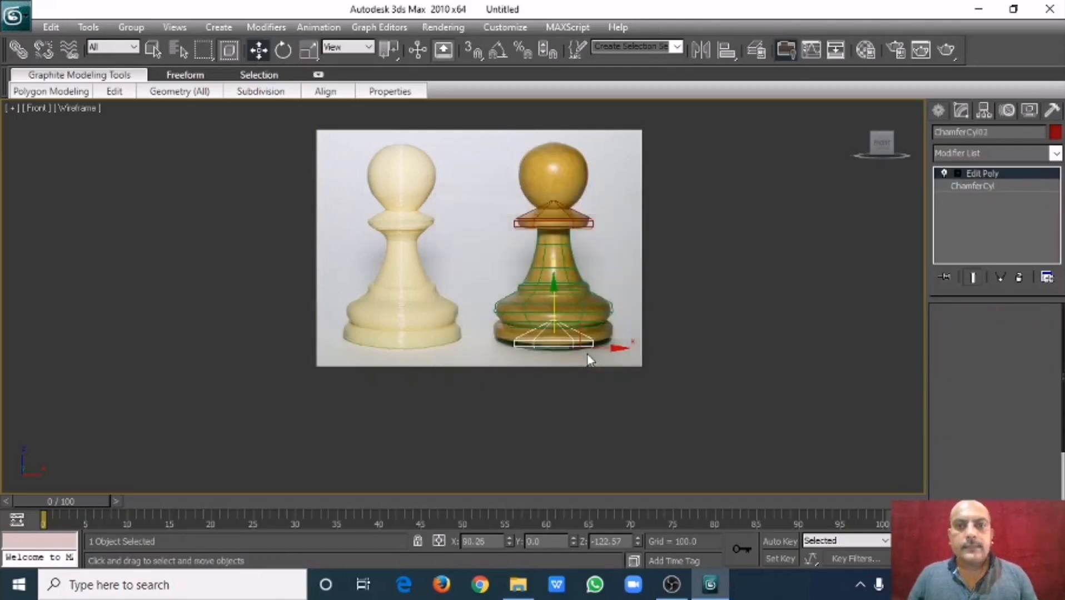
pyautogui.moveTo(613, 290)
pyautogui.mouseDown(button='middle')
pyautogui.moveTo(634, 293)
pyautogui.moveTo(613, 311)
pyautogui.moveTo(502, 257)
pyautogui.mouseUp(button='middle')
pyautogui.scroll(2, 629, 278)
pyautogui.scroll(2, 612, 312)
pyautogui.scroll(2, 500, 250)
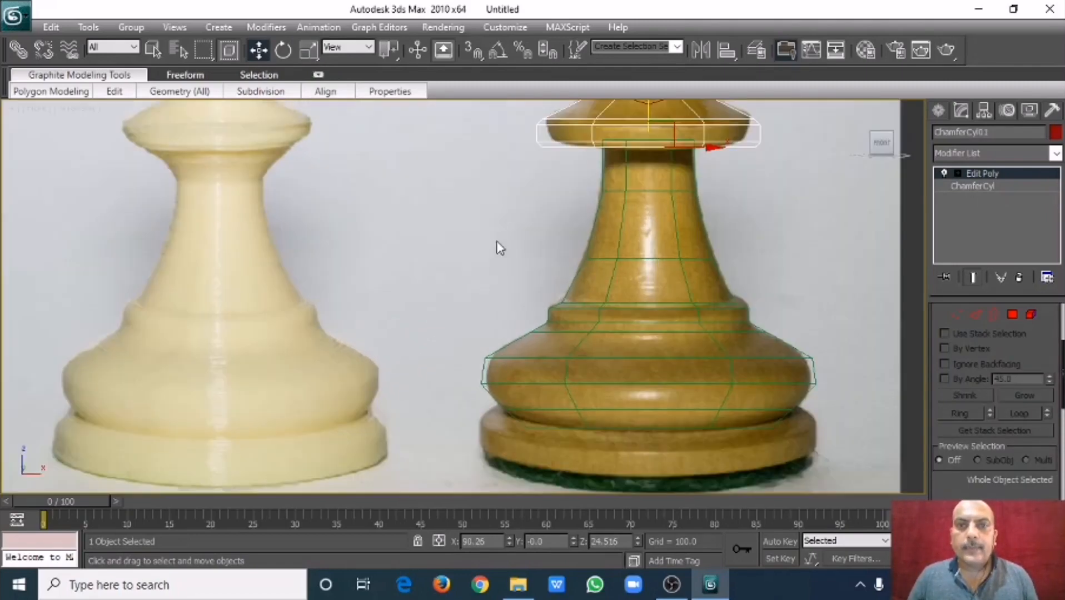
# - Clone the red collar once as a Copy and move it down onto the base ring, at about Z -114.9
pyautogui.scroll(-2, 477, 248)
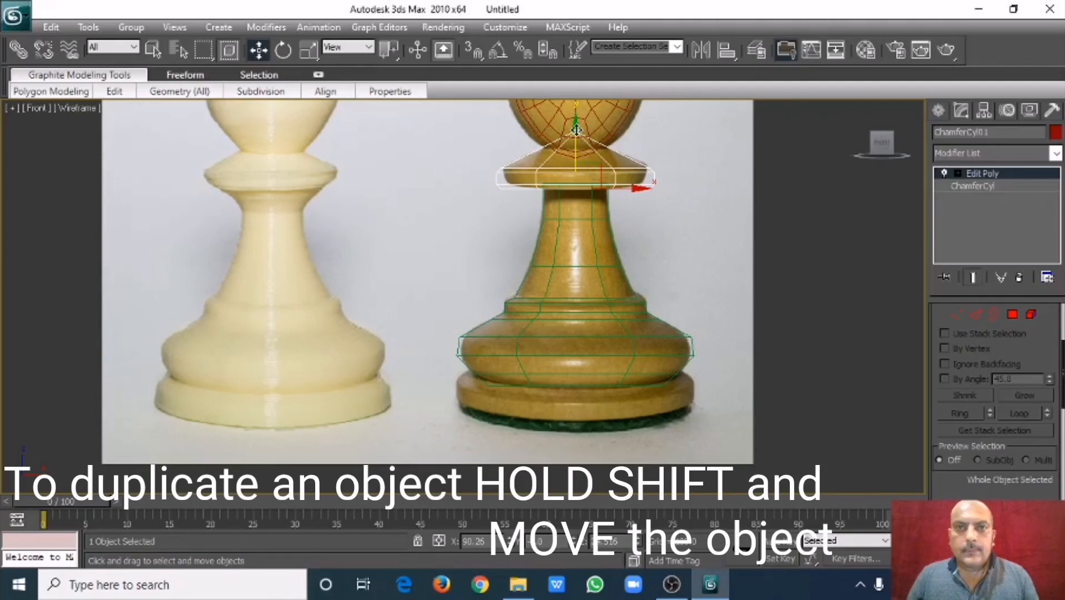
pyautogui.moveTo(576, 129)
pyautogui.keyDown('shift'); pyautogui.mouseDown()
pyautogui.moveTo(575, 219)
pyautogui.moveTo(589, 282)
pyautogui.moveTo(663, 278)
pyautogui.mouseUp(); pyautogui.keyUp('shift')
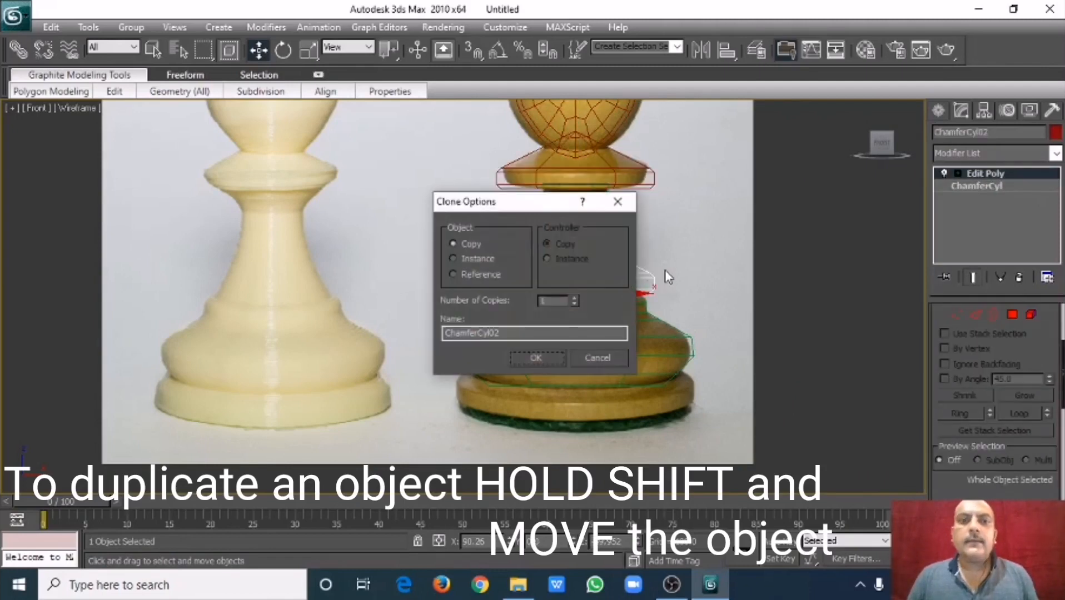
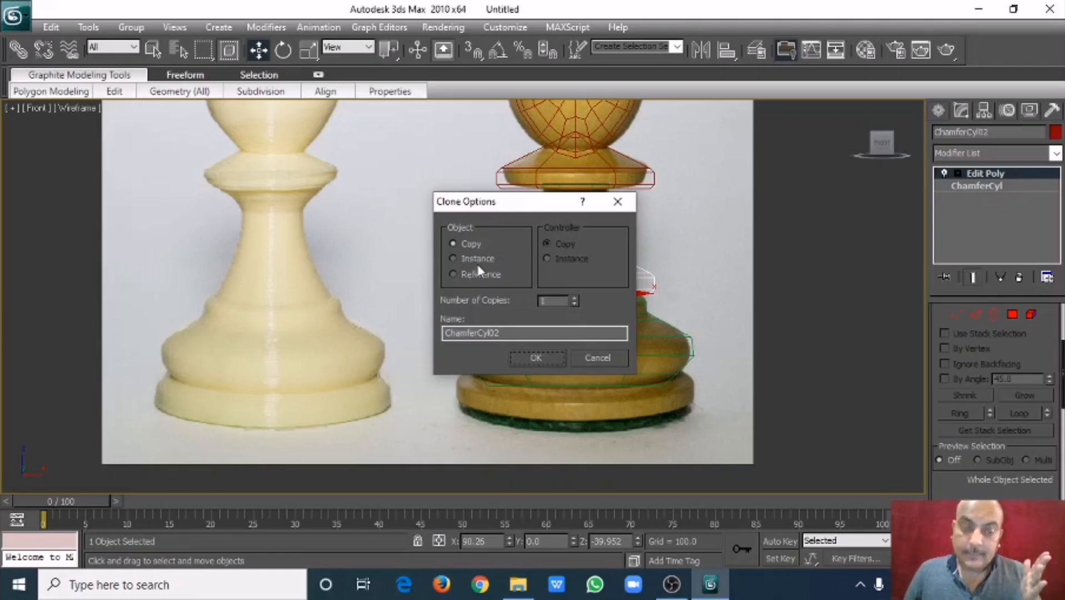
pyautogui.click(542, 358)
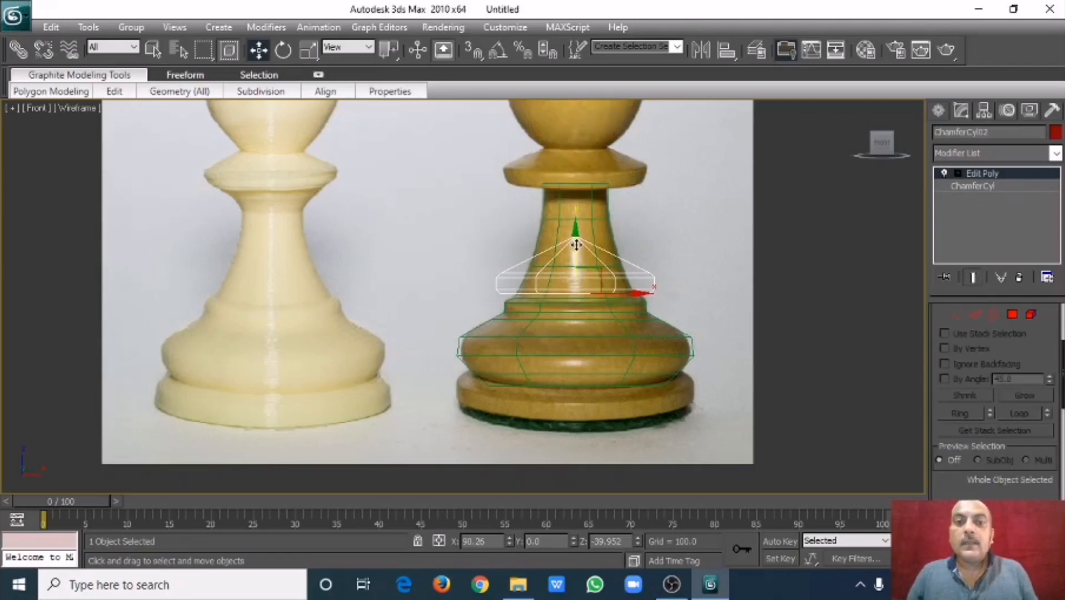
pyautogui.moveTo(575, 244); pyautogui.dragTo(581, 362)
# - Lower the apex vertex of the copied collar to about Z -96.8, flattening its cone, and leave vertex editing
pyautogui.click(957, 174)
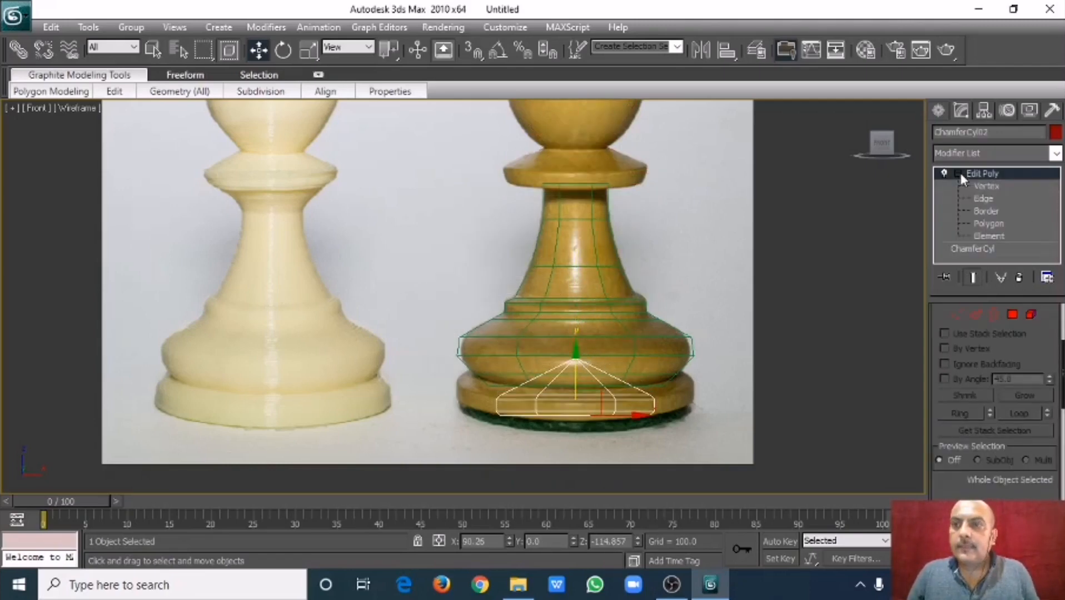
pyautogui.click(984, 186)
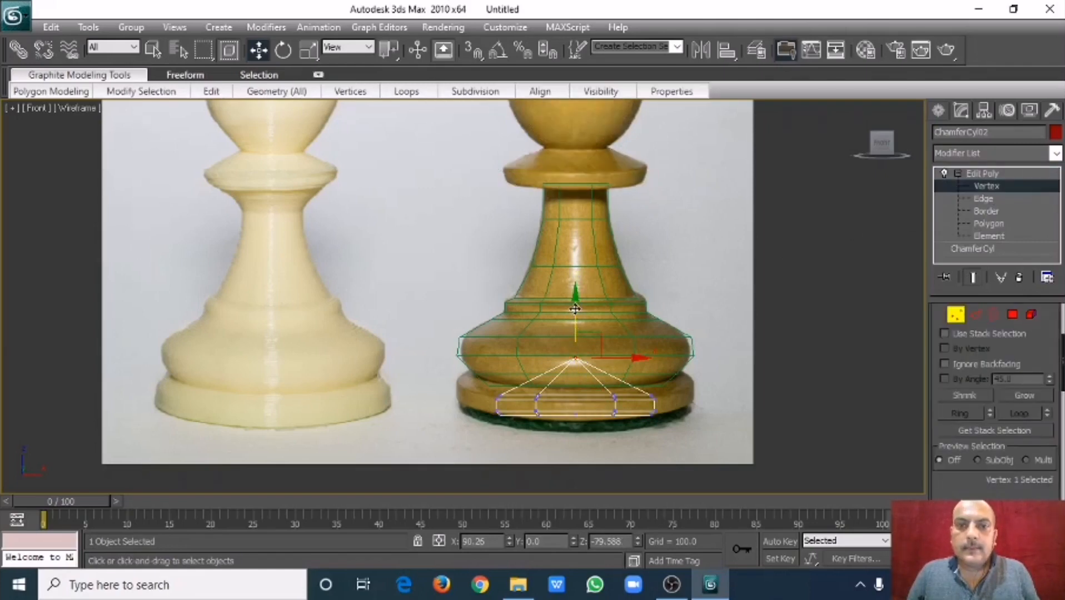
pyautogui.moveTo(575, 309); pyautogui.dragTo(575, 336)
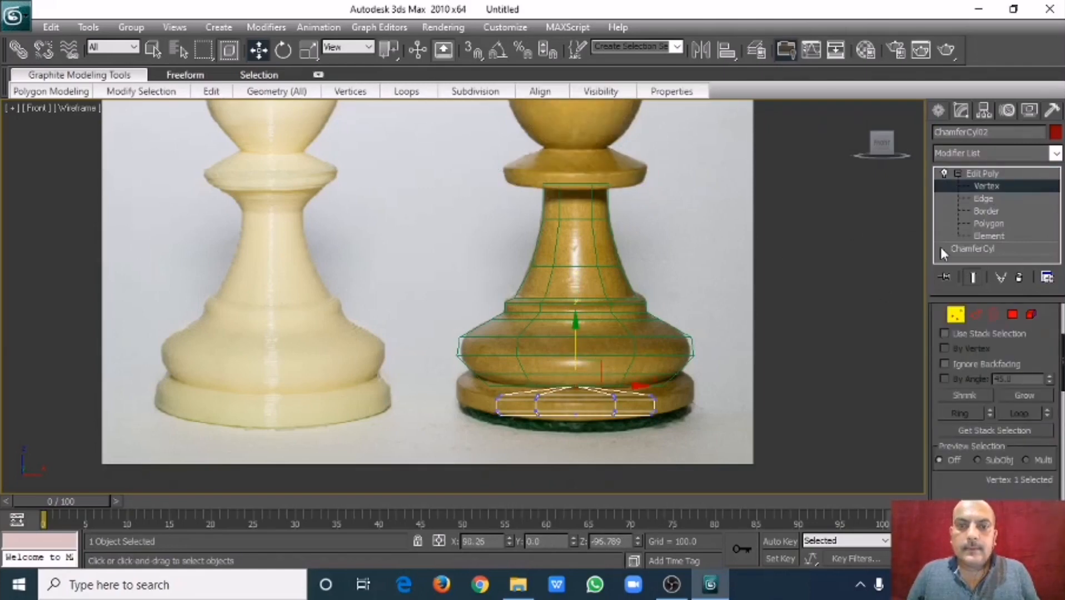
pyautogui.click(978, 174)
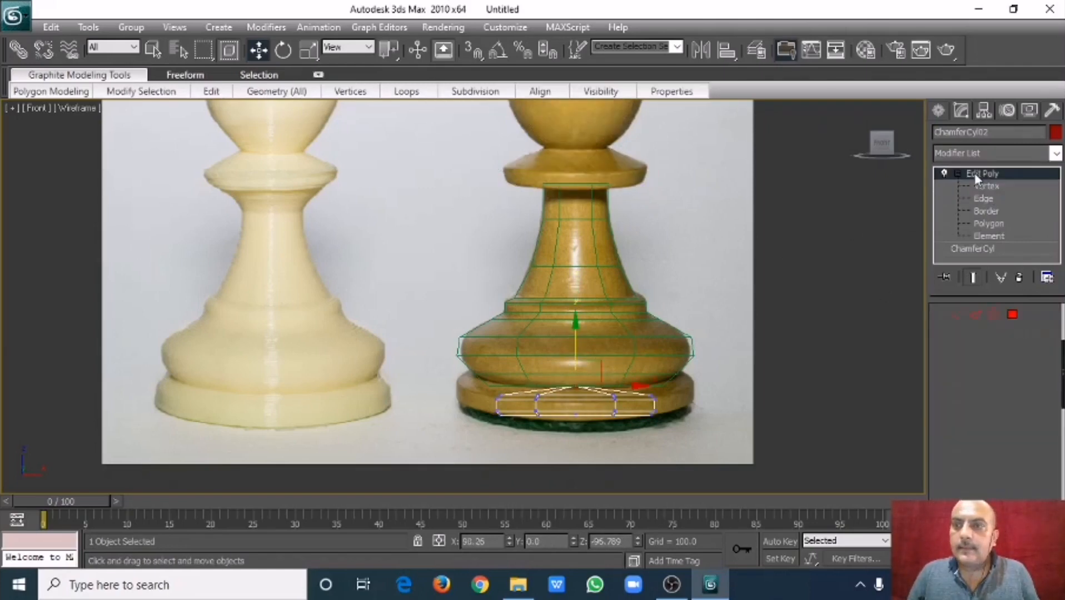
# - Increase the base ring's chamfer cylinder radius to about 77.2 in its base parameters
pyautogui.click(978, 251)
pyautogui.click(549, 335)
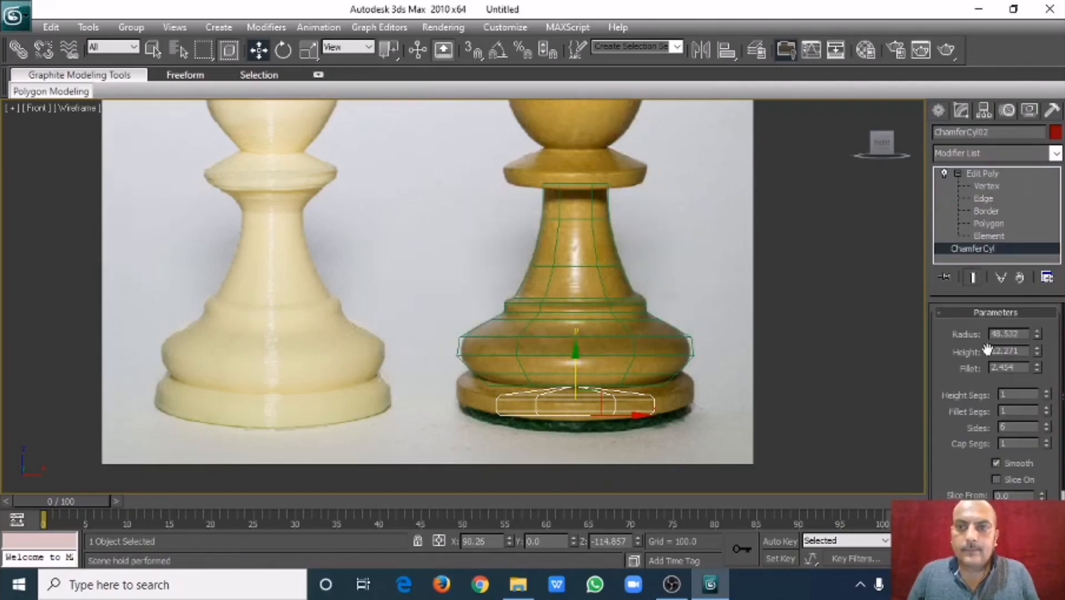
pyautogui.moveTo(1036, 333); pyautogui.dragTo(1028, 285)
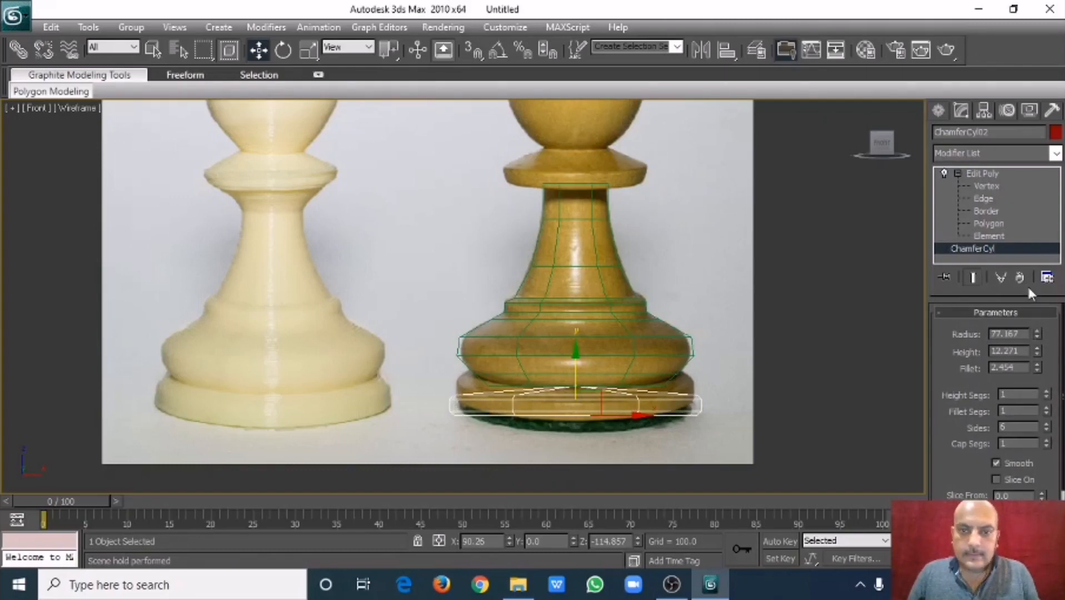
# - Raise the base ring's apex vertex to about Z -90.4 and its seven top vertices together to about Z -99.3, ending in object mode
pyautogui.click(993, 184)
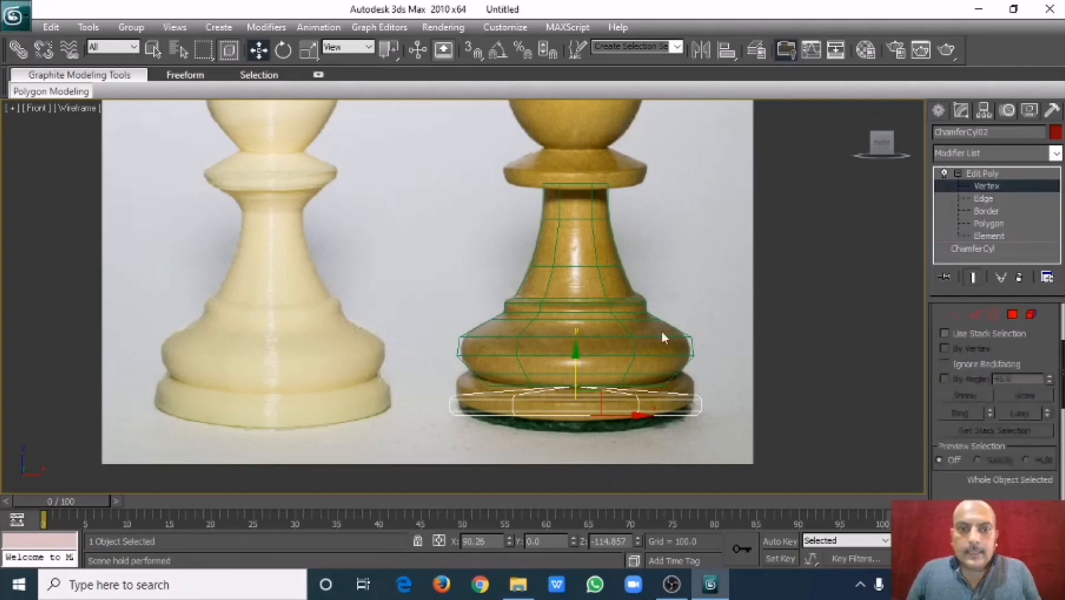
pyautogui.moveTo(576, 342); pyautogui.dragTo(578, 332)
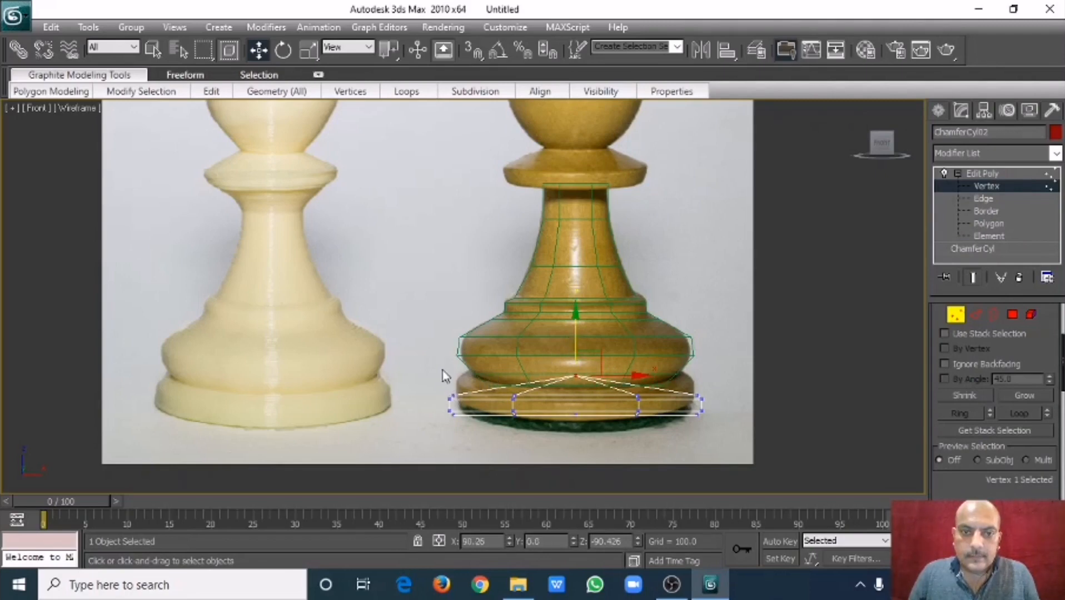
pyautogui.moveTo(442, 348); pyautogui.dragTo(702, 397)
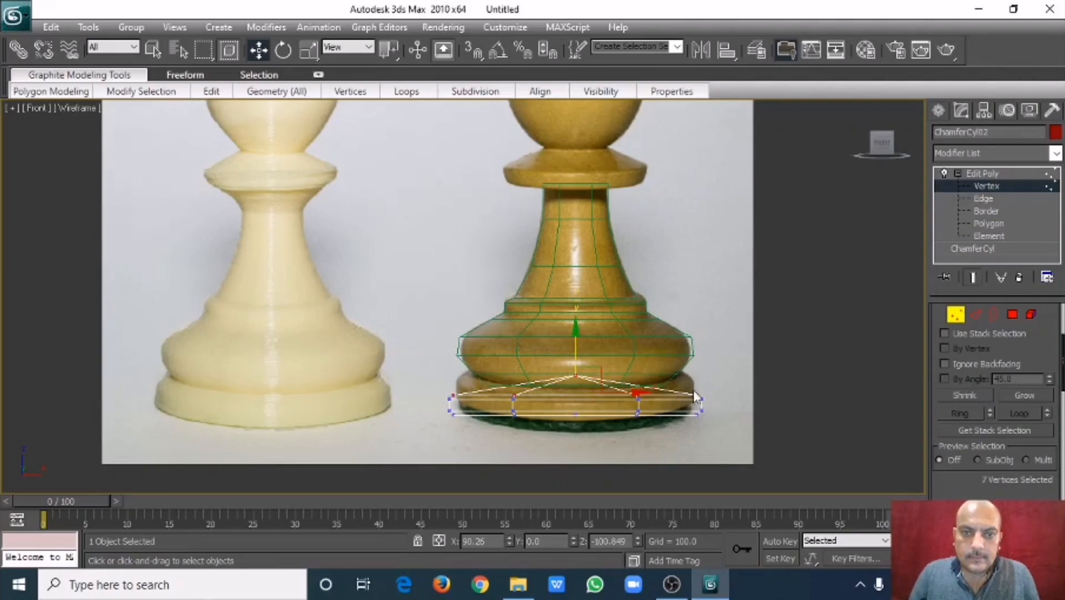
pyautogui.moveTo(577, 346); pyautogui.dragTo(578, 342)
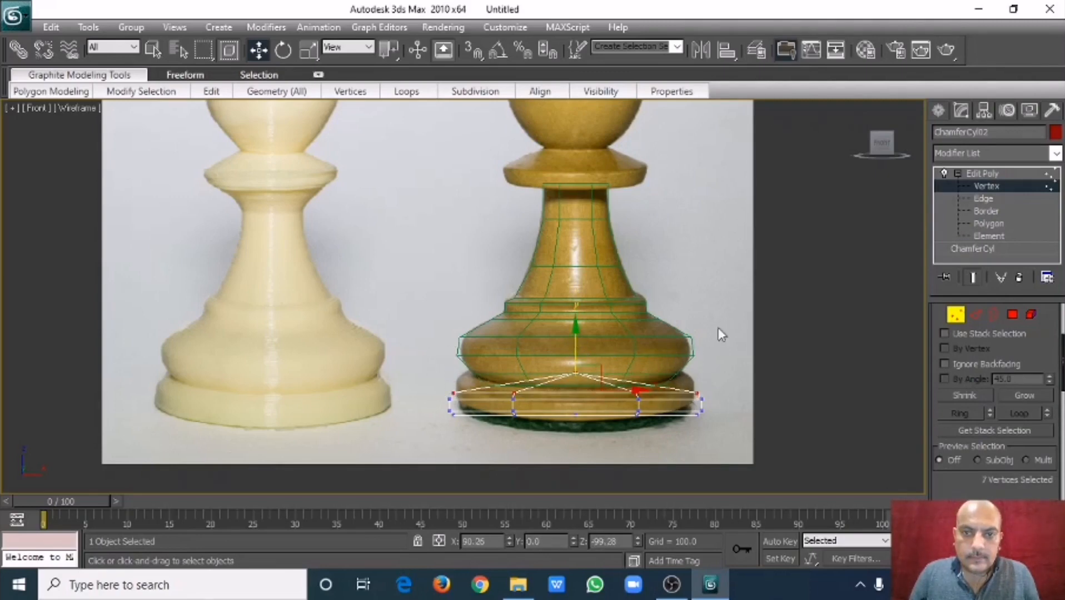
pyautogui.click(980, 173)
# - Examine the assembled pawn's proportions in the Perspective viewport, from the head down to the base ring
pyautogui.click(755, 252)
pyautogui.press('z')
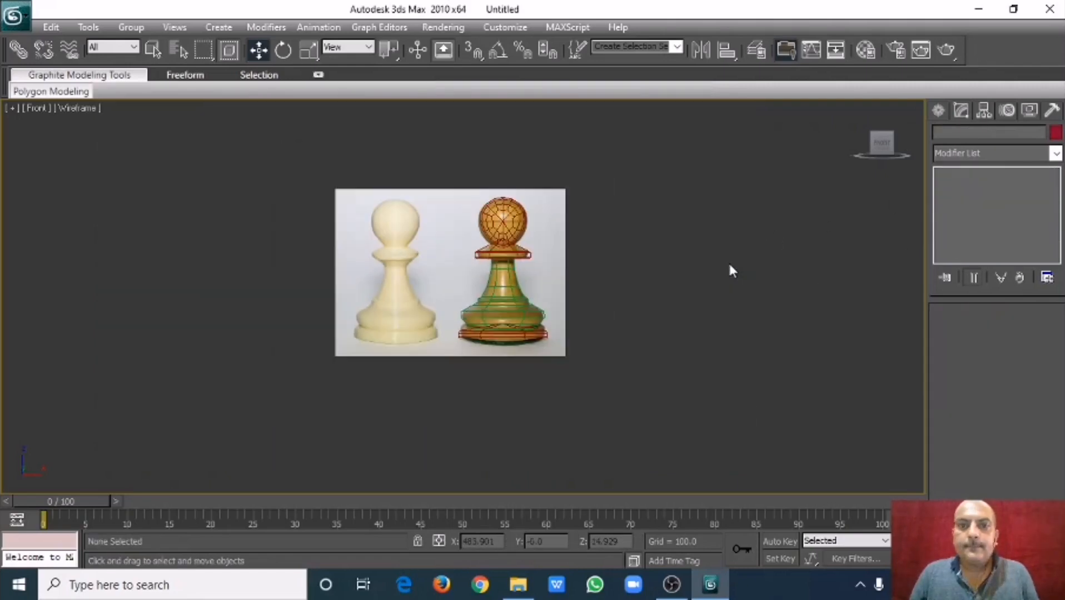
pyautogui.hotkey('alt', 'w')
pyautogui.moveTo(694, 395); pyautogui.dragTo(723, 422, button='middle')
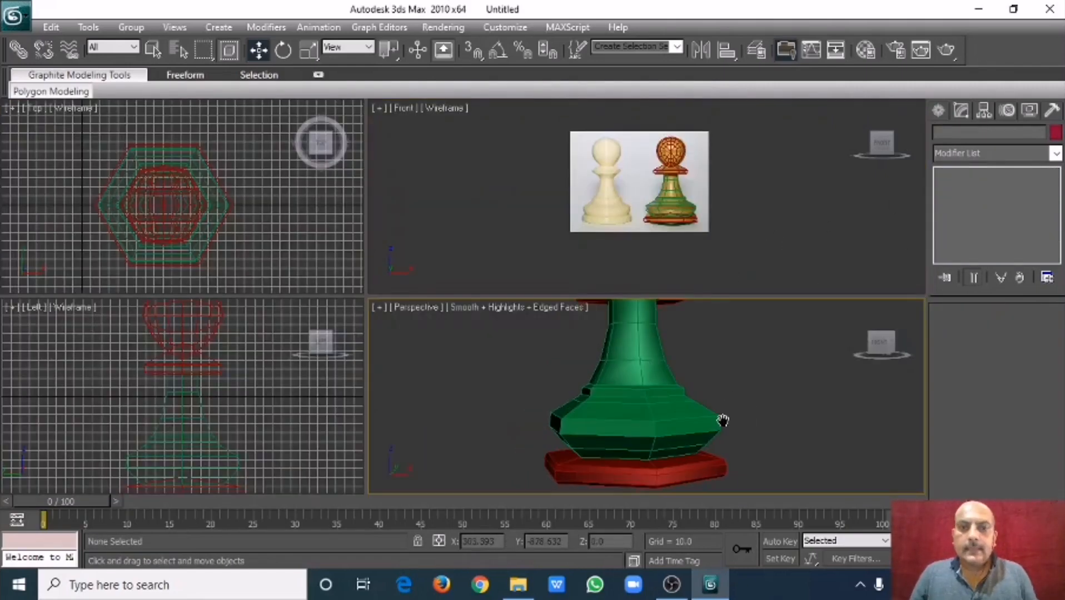
pyautogui.scroll(-4, 721, 420)
pyautogui.moveTo(689, 372)
pyautogui.mouseDown(button='middle')
pyautogui.moveTo(689, 416)
pyautogui.moveTo(688, 372)
pyautogui.mouseUp(button='middle')
pyautogui.scroll(-3, 689, 418)
pyautogui.scroll(3, 689, 418)
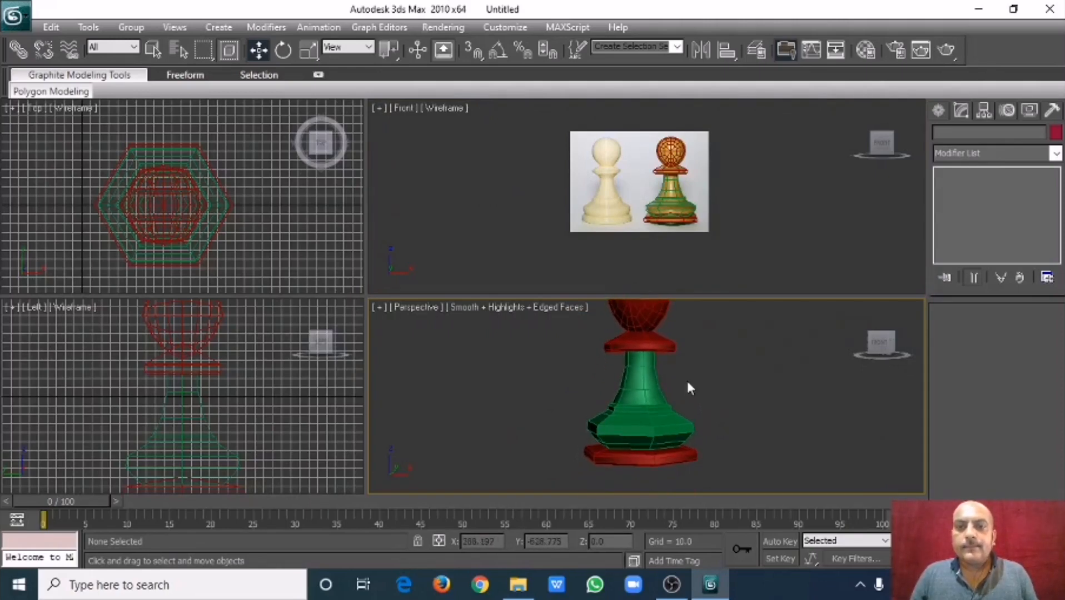
pyautogui.scroll(-2, 685, 377)
pyautogui.click(649, 394)
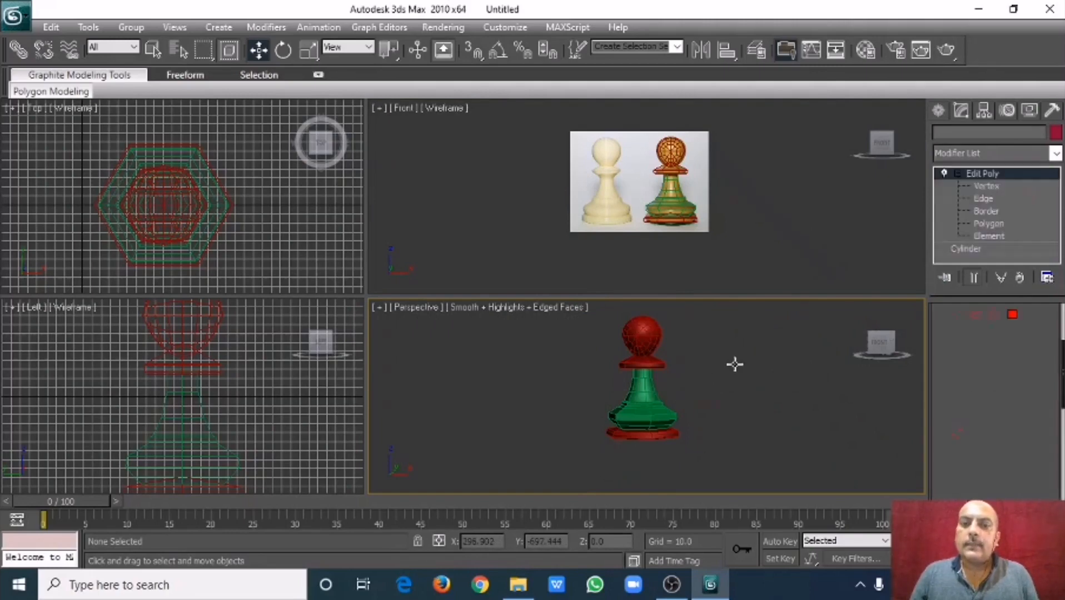
pyautogui.hotkey('alt', 'w')
pyautogui.scroll(4, 675, 337)
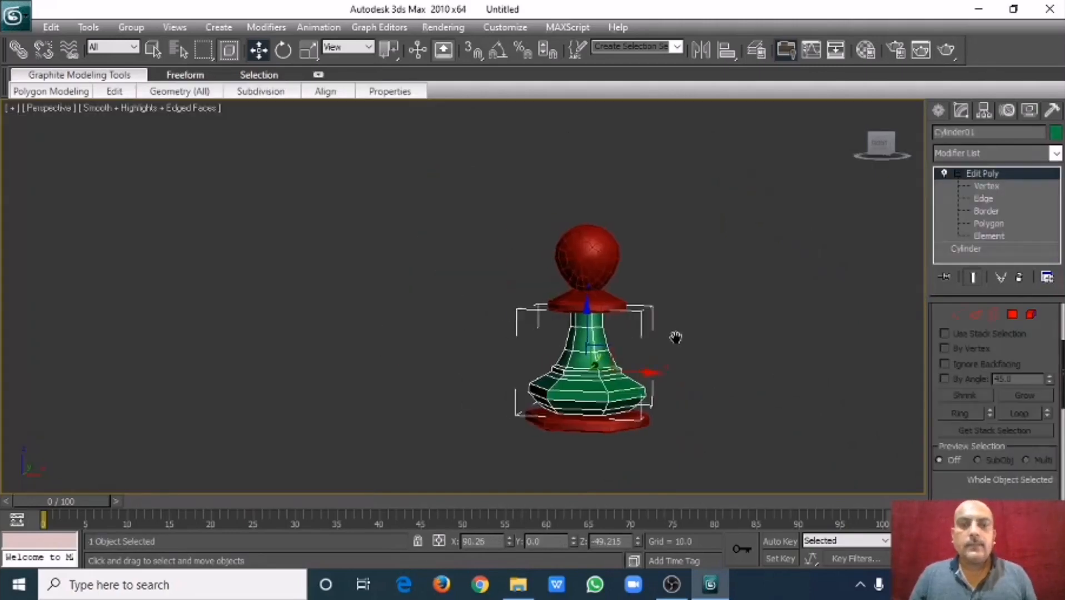
pyautogui.moveTo(644, 317); pyautogui.dragTo(527, 240, button='middle')
pyautogui.hotkey('alt', 'w')
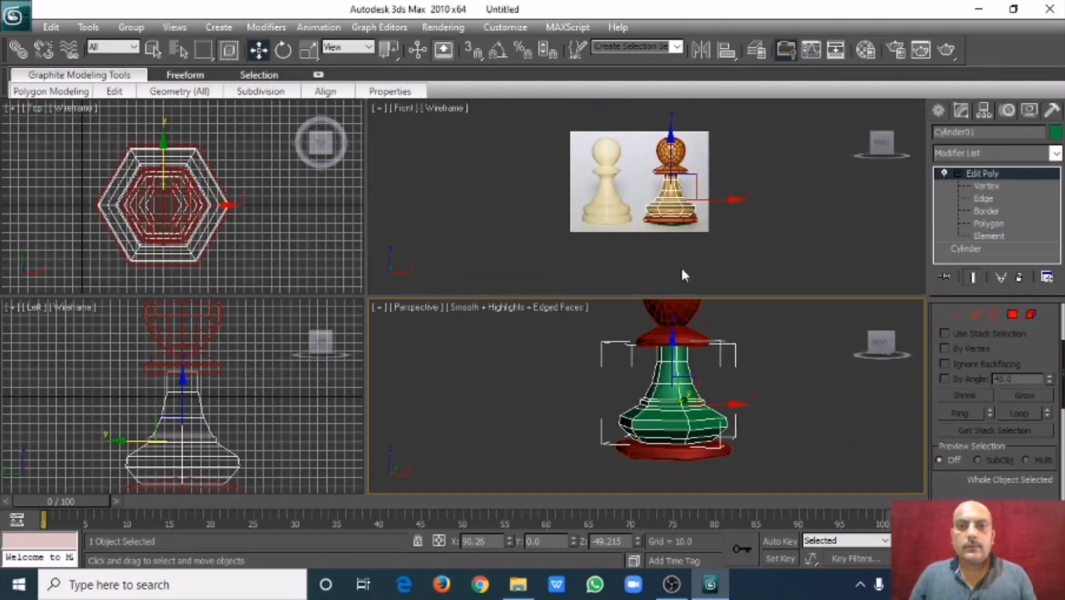
# - Apply a TurboSmooth modifier to the red collar below the pawn's head
pyautogui.click(761, 263)
pyautogui.scroll(4, 660, 202)
pyautogui.moveTo(658, 213); pyautogui.dragTo(573, 242, button='middle')
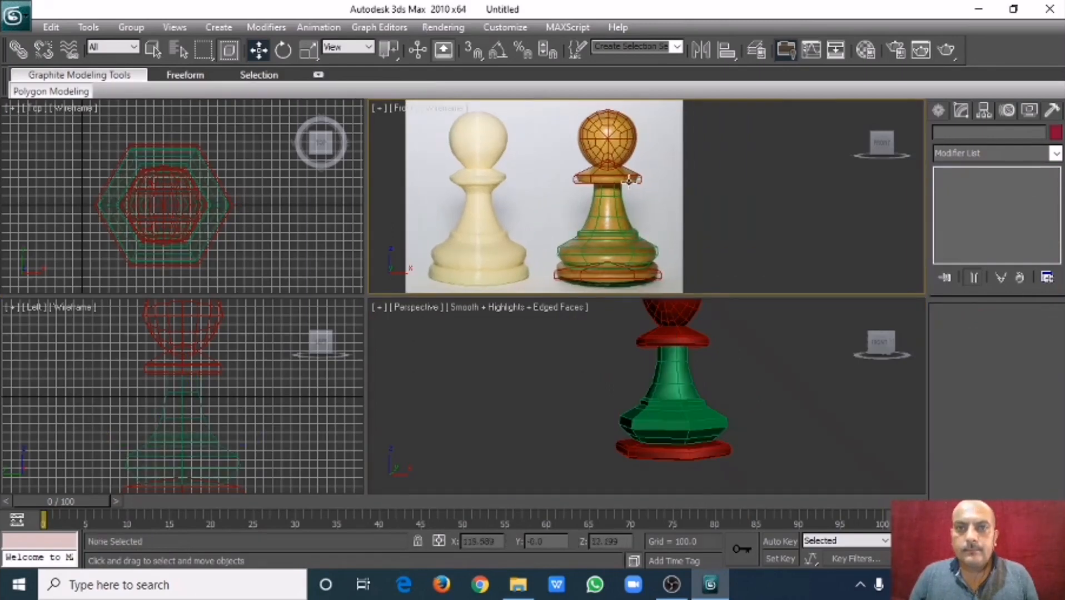
pyautogui.click(625, 140)
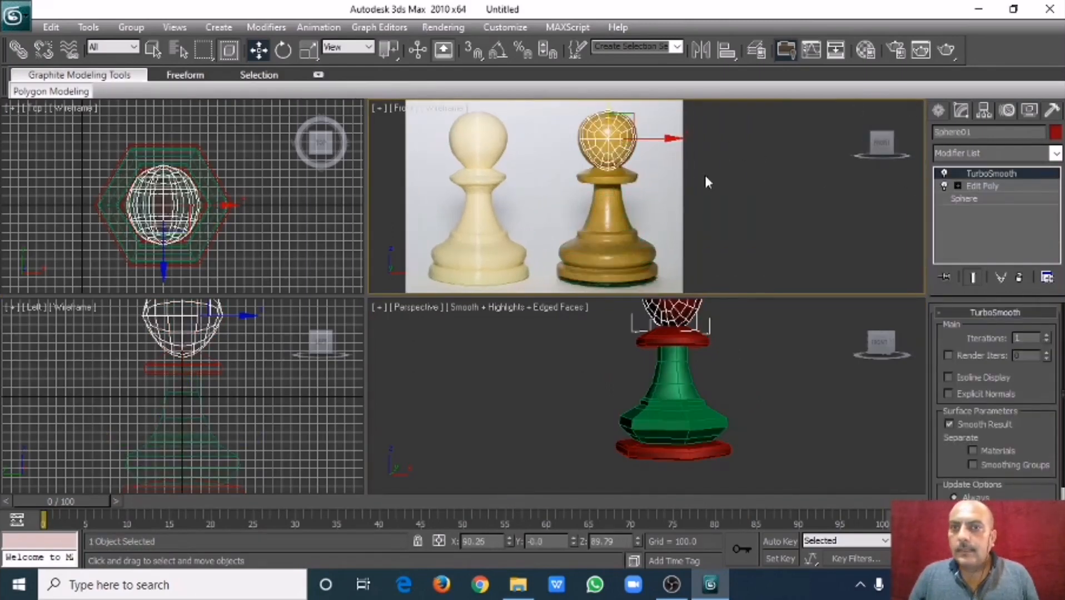
pyautogui.click(633, 176)
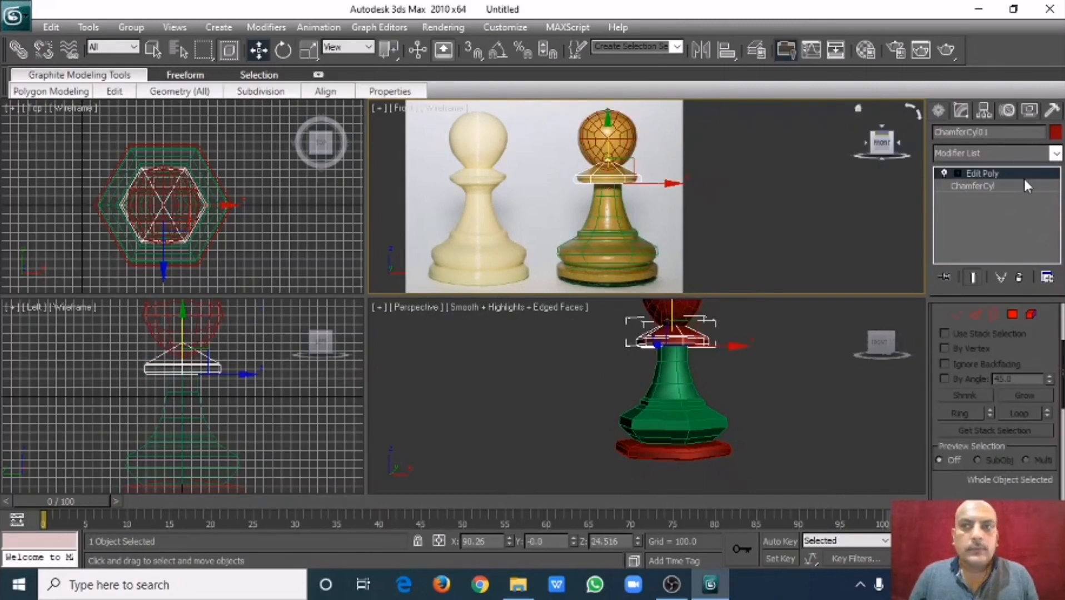
pyautogui.click(966, 148)
pyautogui.press('t')
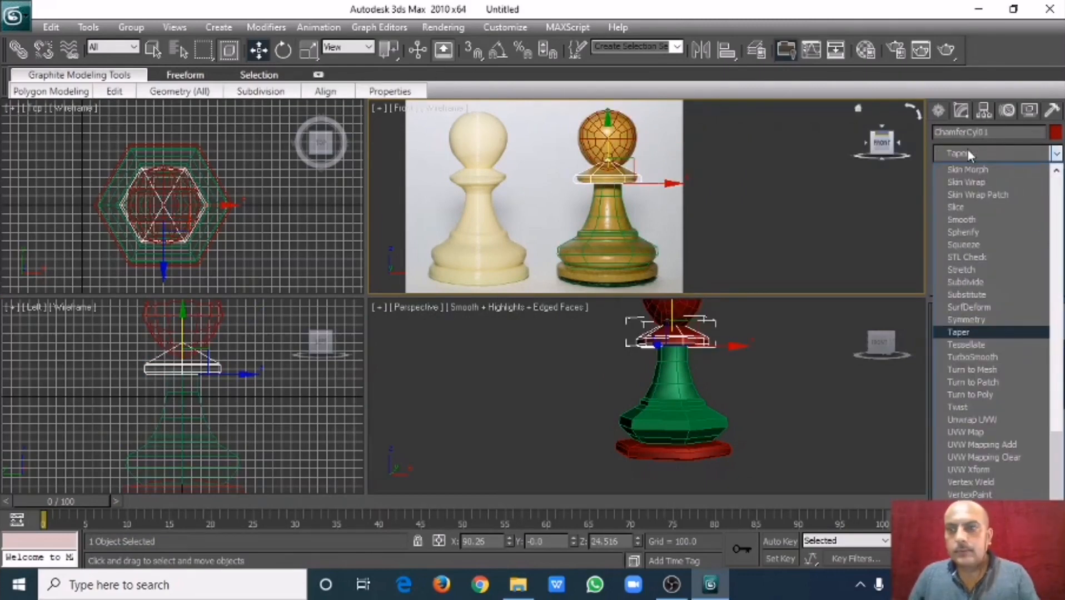
pyautogui.click(974, 357)
# - Apply a TurboSmooth modifier to the green pawn body
pyautogui.click(697, 236)
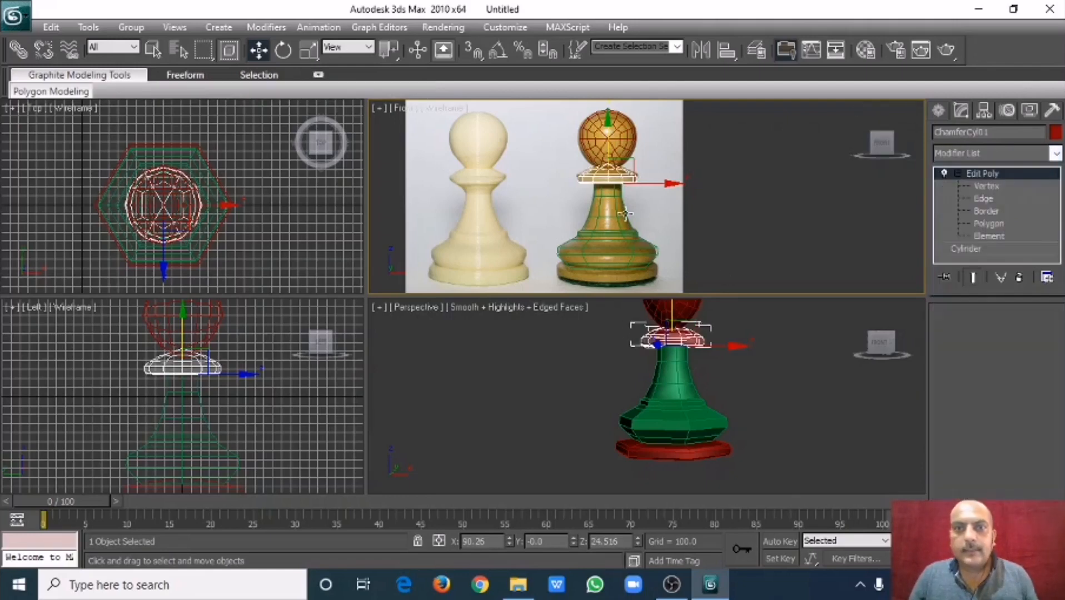
pyautogui.moveTo(689, 241); pyautogui.dragTo(700, 239, button='middle')
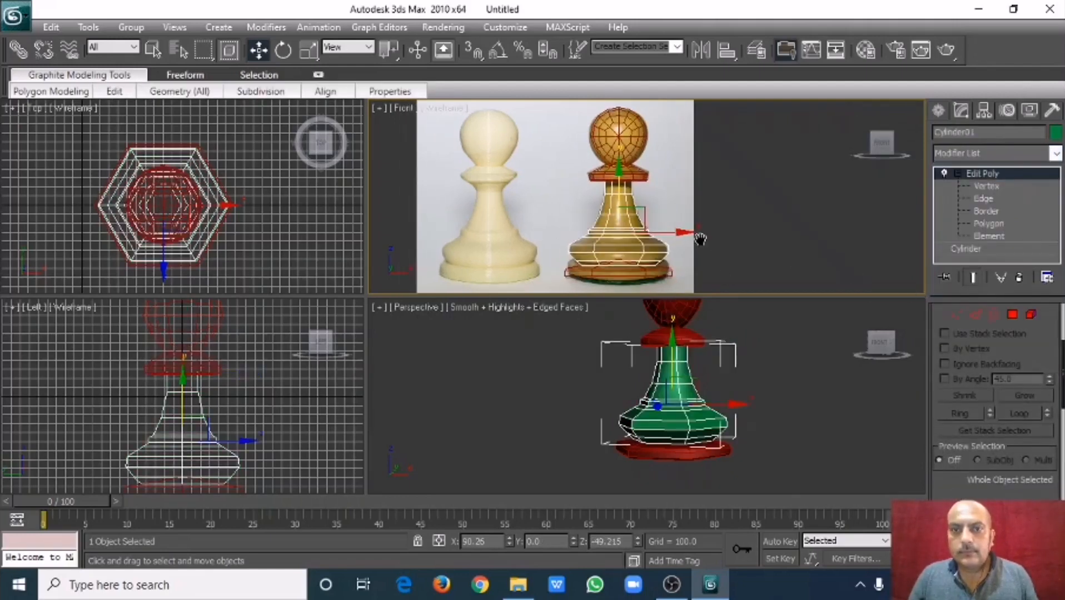
pyautogui.click(1013, 154)
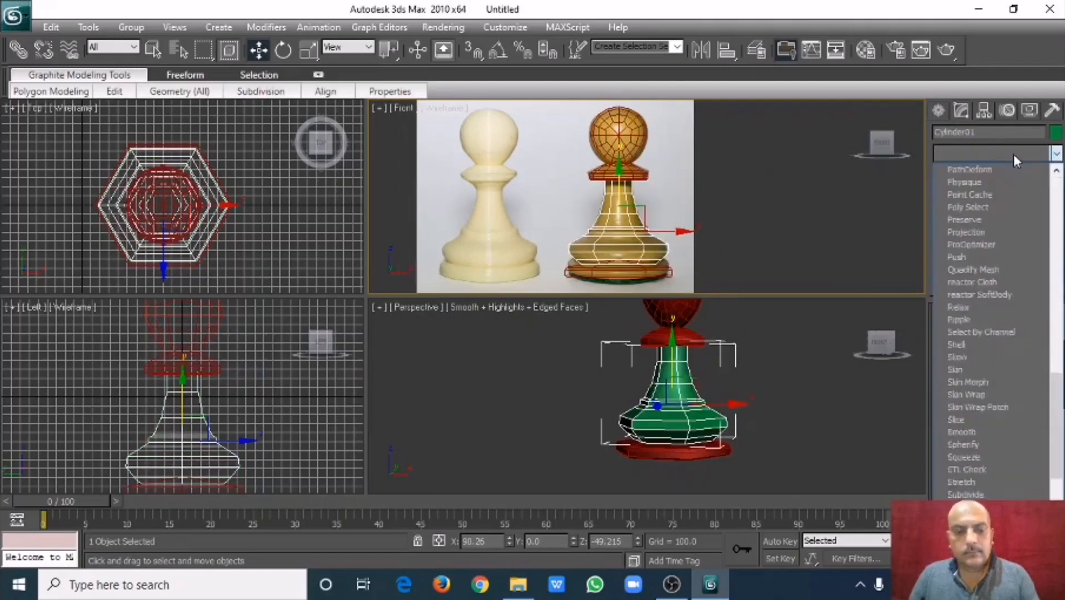
pyautogui.press('t')
pyautogui.click(977, 361)
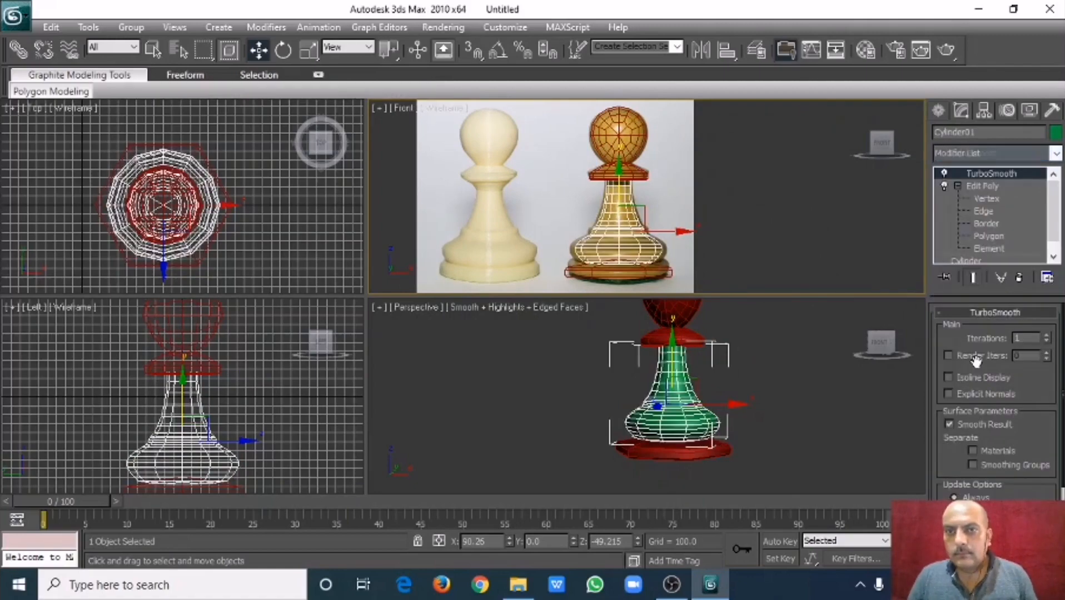
# - Apply a TurboSmooth modifier to the red base ring and deselect it
pyautogui.click(690, 271)
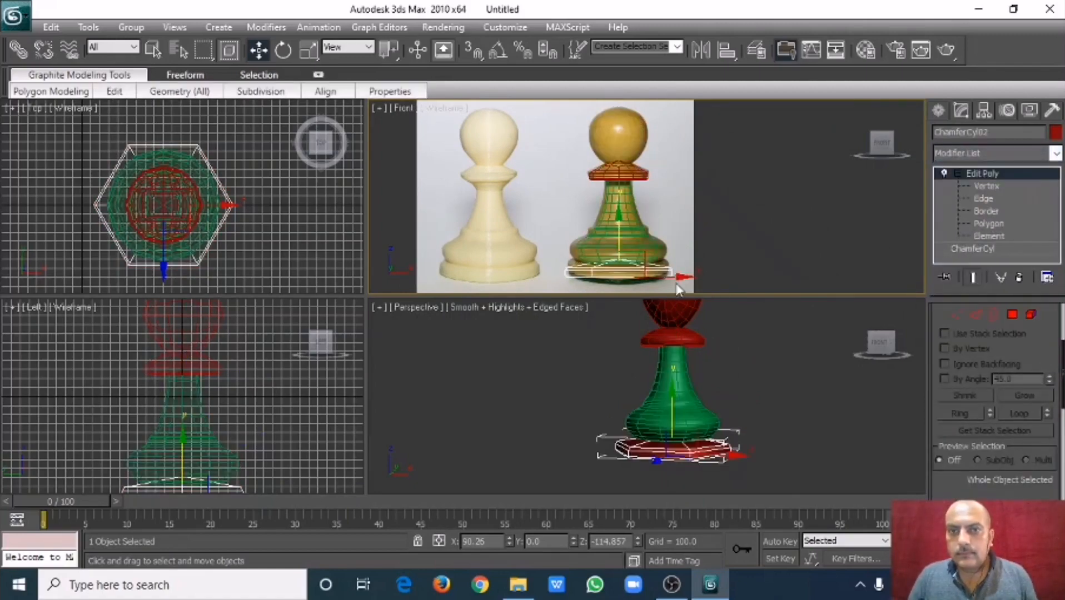
pyautogui.click(974, 150)
pyautogui.press('t')
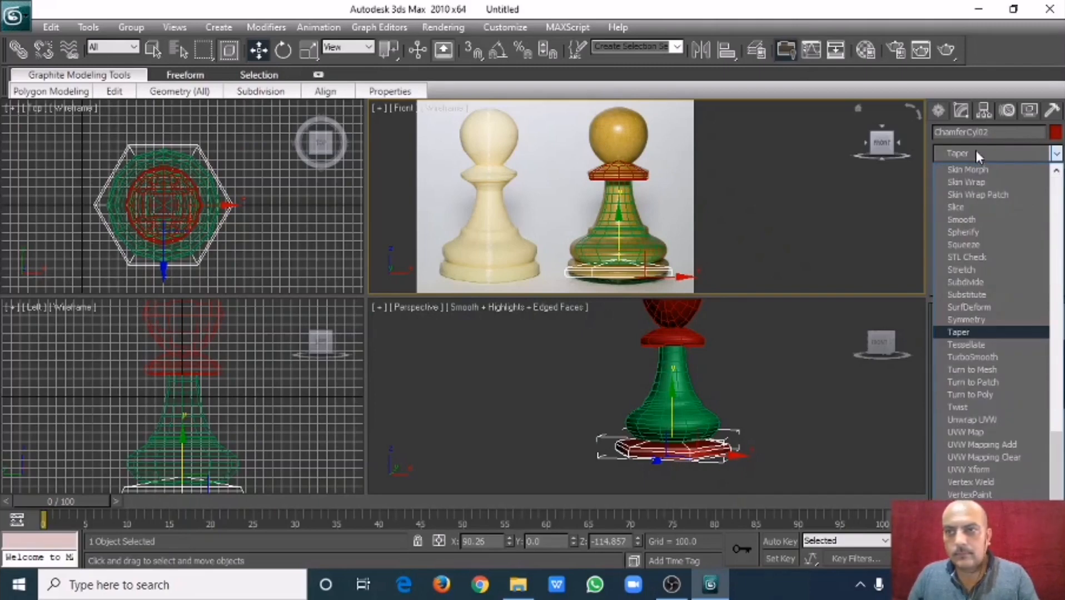
pyautogui.click(989, 356)
pyautogui.click(702, 282)
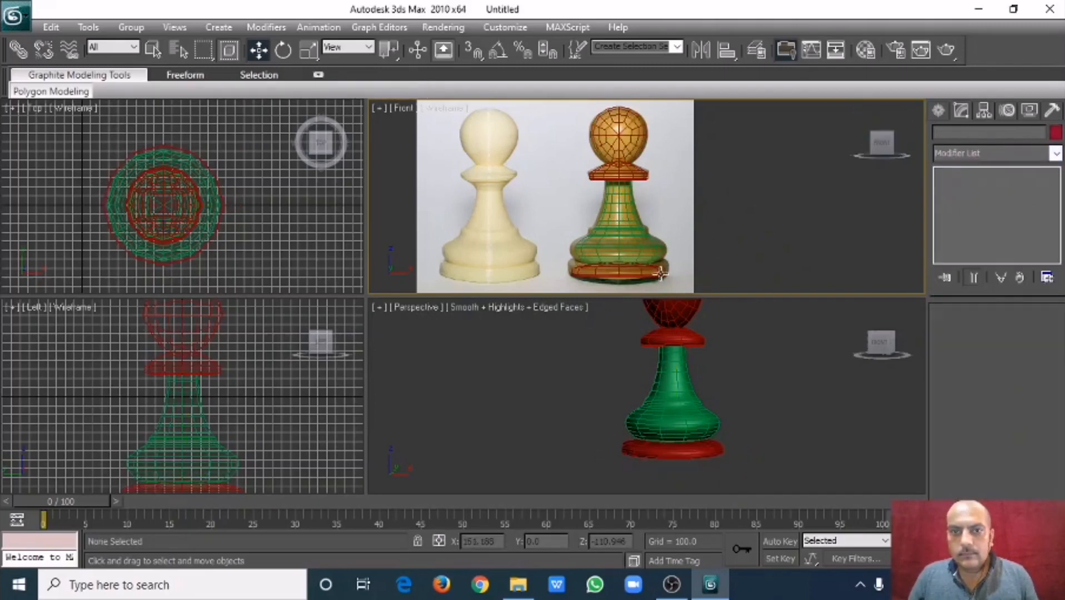
# - Compare the smoothed body and base ring with the reference photo and check the pawn in perspective
pyautogui.moveTo(659, 276); pyautogui.dragTo(689, 245, button='middle')
pyautogui.scroll(4, 694, 249)
pyautogui.moveTo(725, 420); pyautogui.dragTo(717, 445, button='middle')
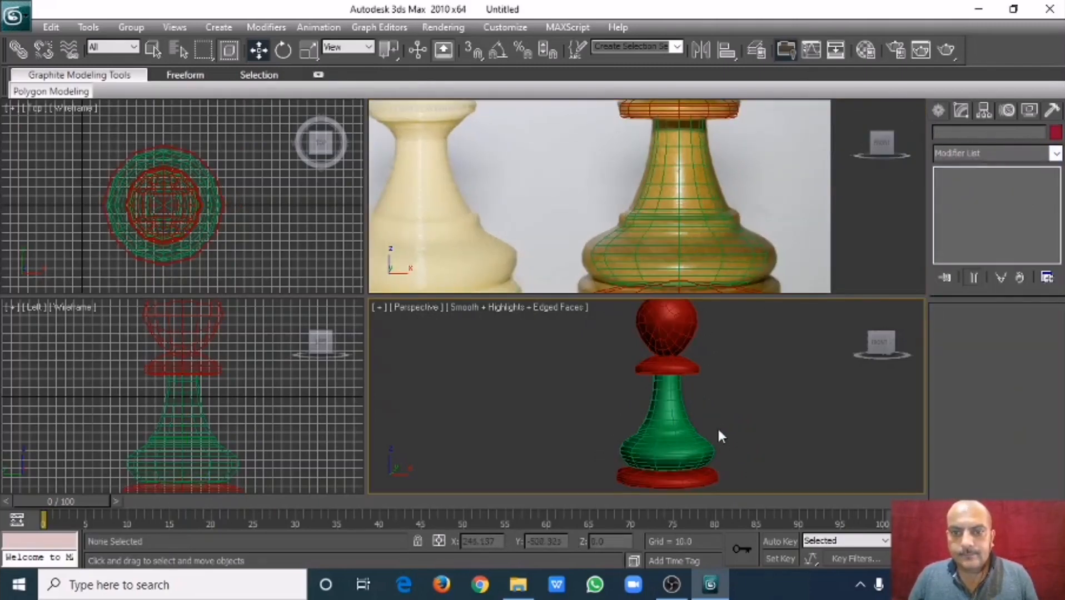
pyautogui.moveTo(702, 401); pyautogui.dragTo(701, 403, button='middle')
pyautogui.click(729, 266)
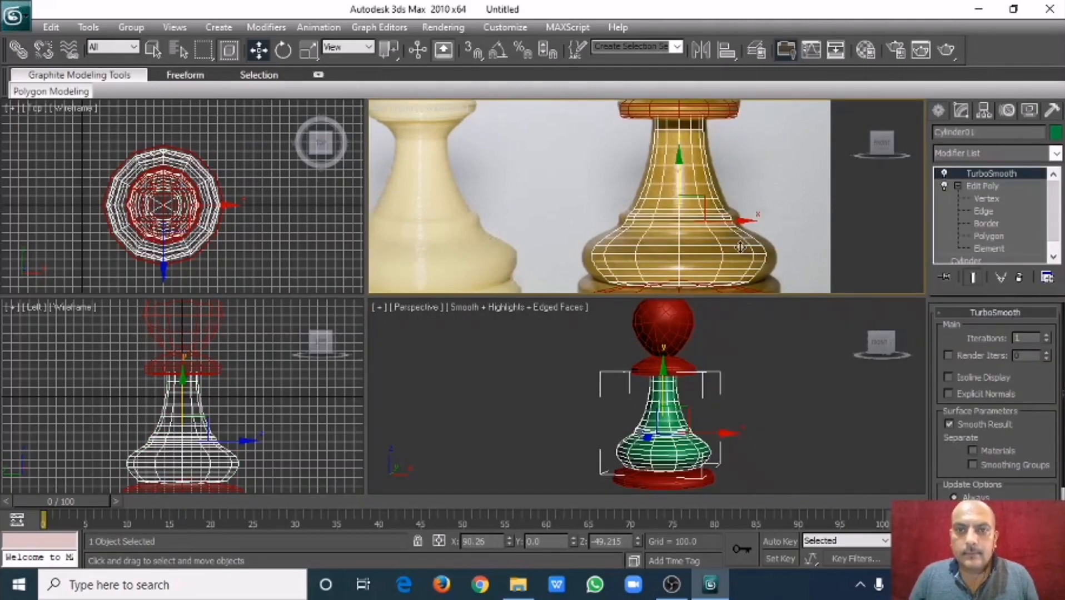
pyautogui.moveTo(761, 255); pyautogui.dragTo(757, 201, button='middle')
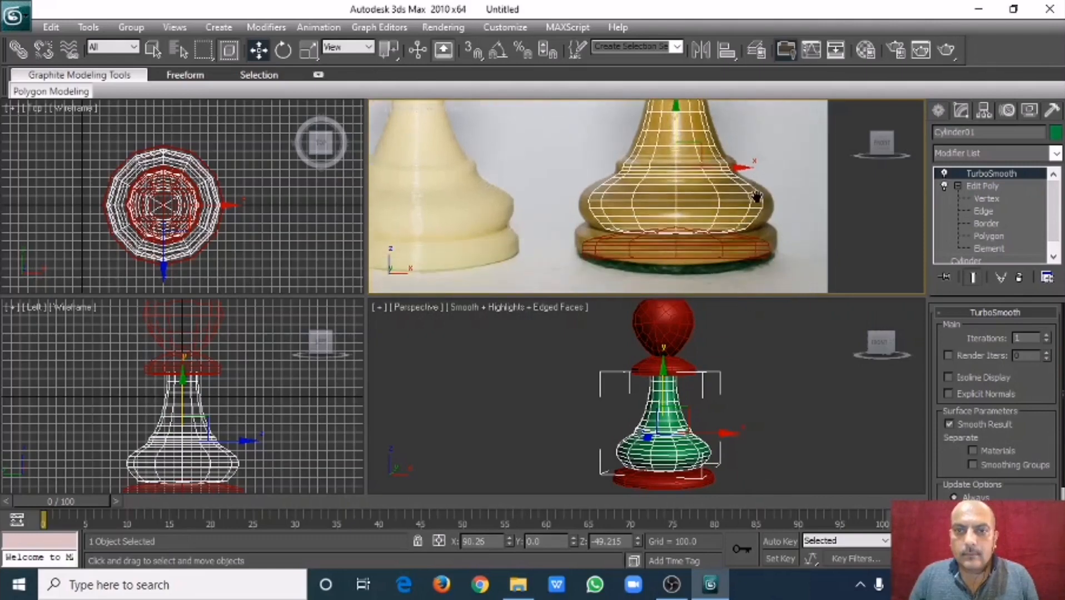
# - Raise the base ring's apex vertex to about Z -78.6 with TurboSmooth switched off, and turn the smoothing back on
pyautogui.click(735, 253)
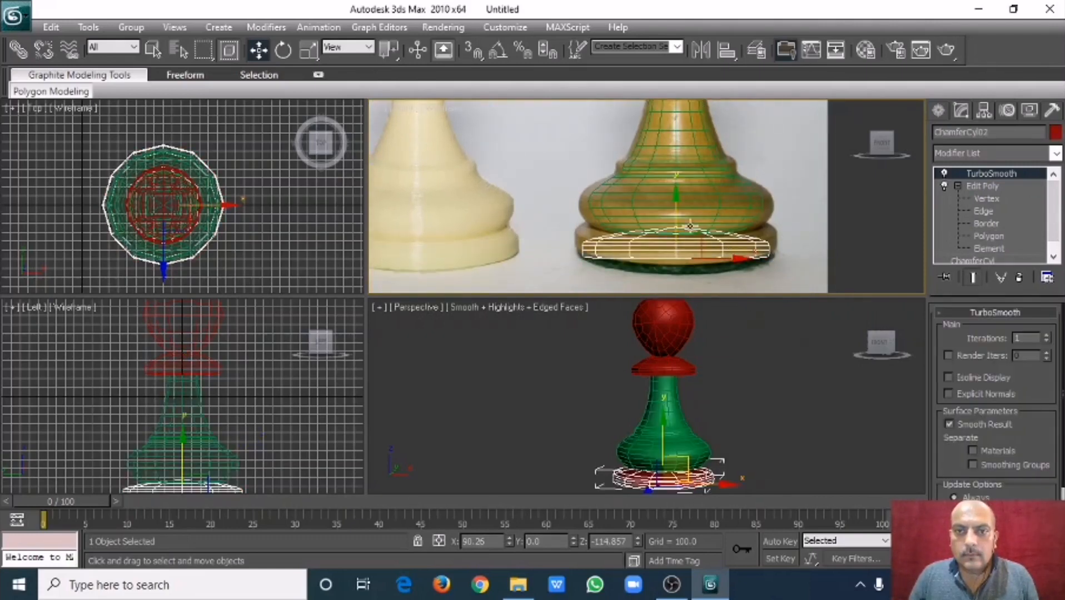
pyautogui.moveTo(677, 206); pyautogui.dragTo(677, 200)
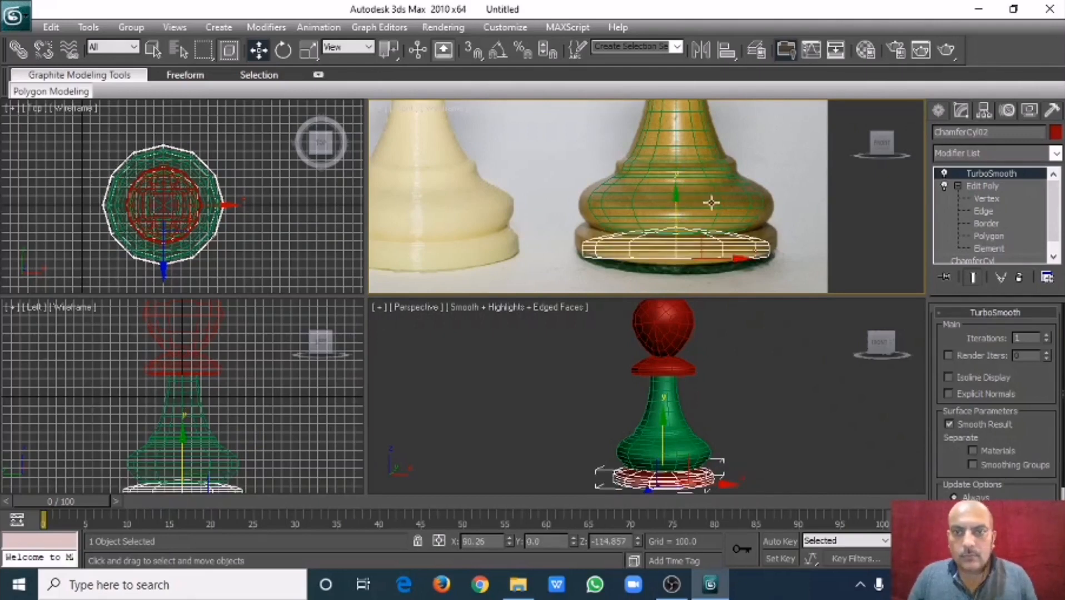
pyautogui.click(943, 174)
pyautogui.click(981, 198)
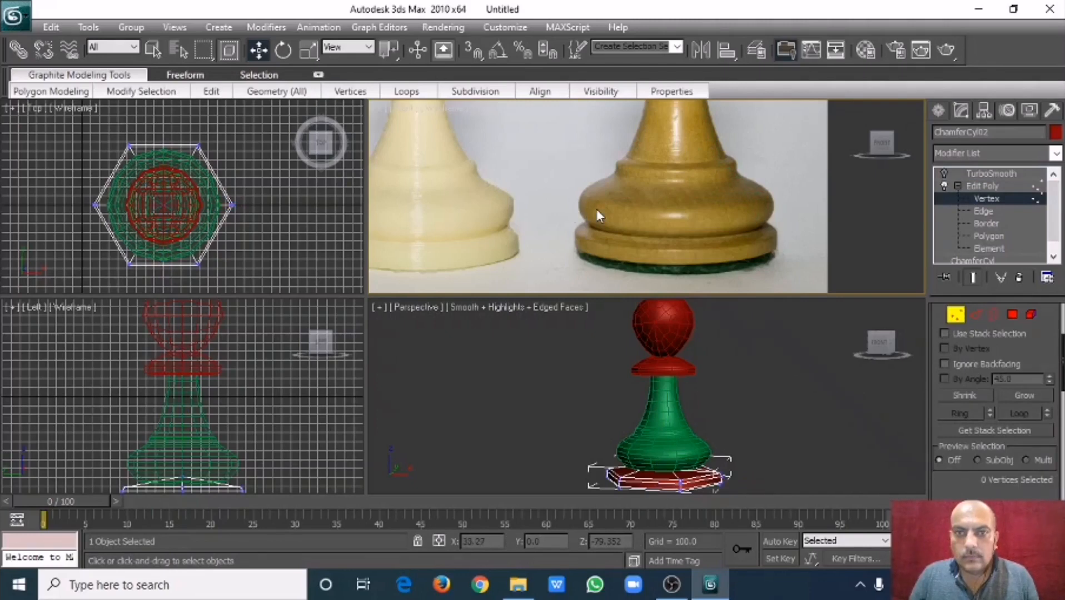
pyautogui.moveTo(619, 189); pyautogui.dragTo(719, 236)
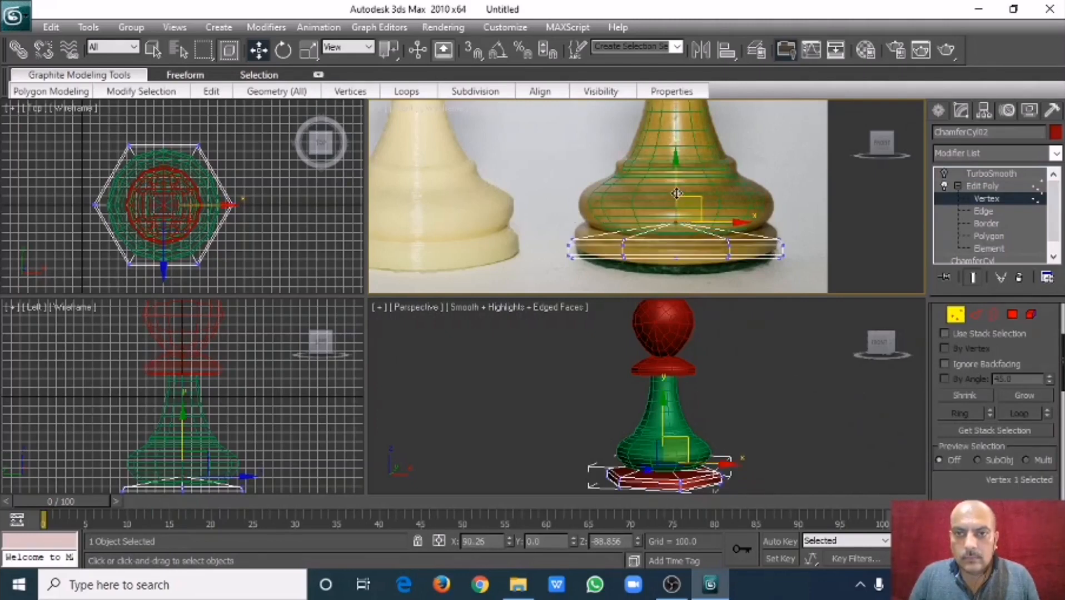
pyautogui.moveTo(676, 191); pyautogui.dragTo(674, 176)
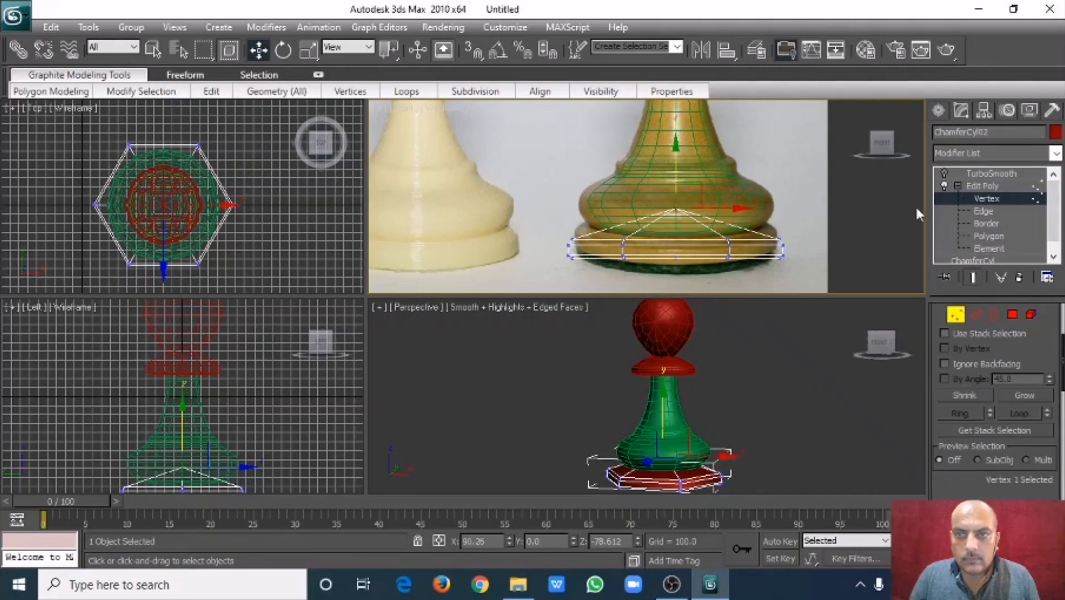
pyautogui.click(982, 187)
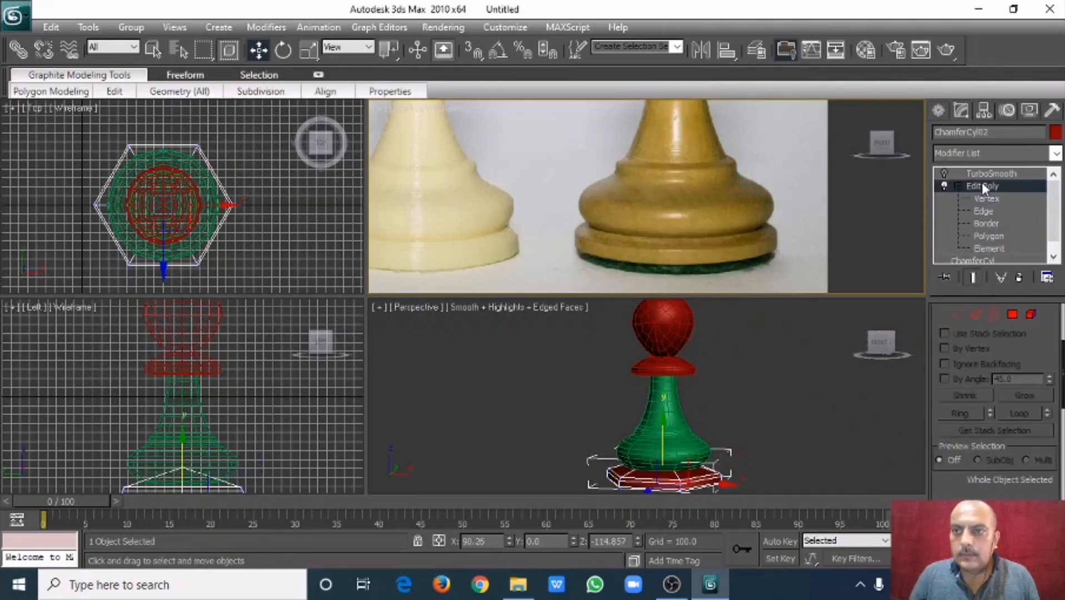
pyautogui.click(970, 173)
pyautogui.click(944, 172)
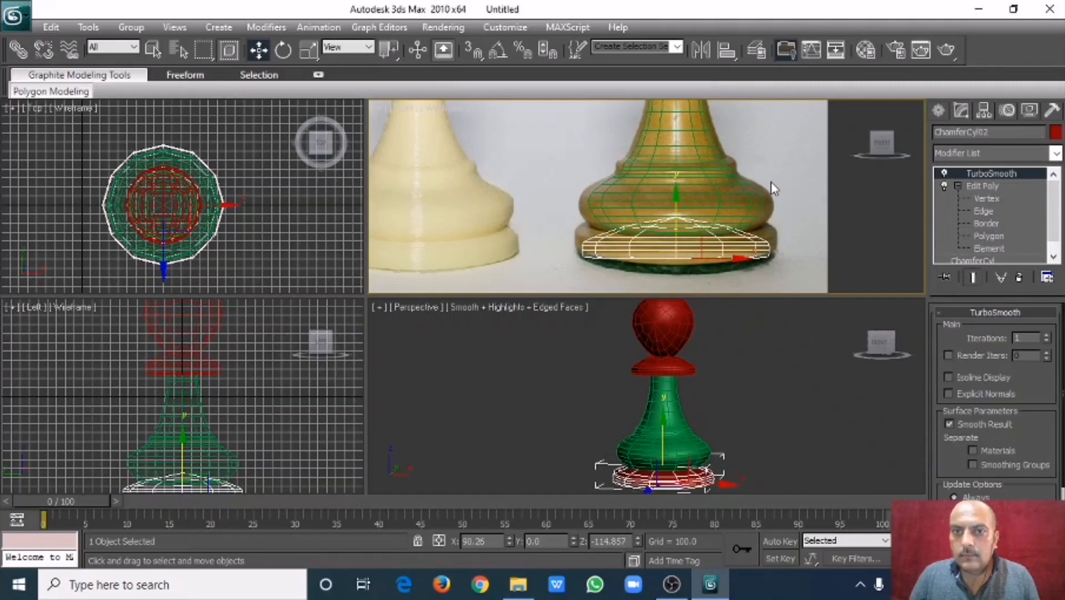
# - Lower the base ring's six upper rim vertices slightly with TurboSmooth switched off, then turn the smoothing back on and deselect the ring
pyautogui.click(983, 199)
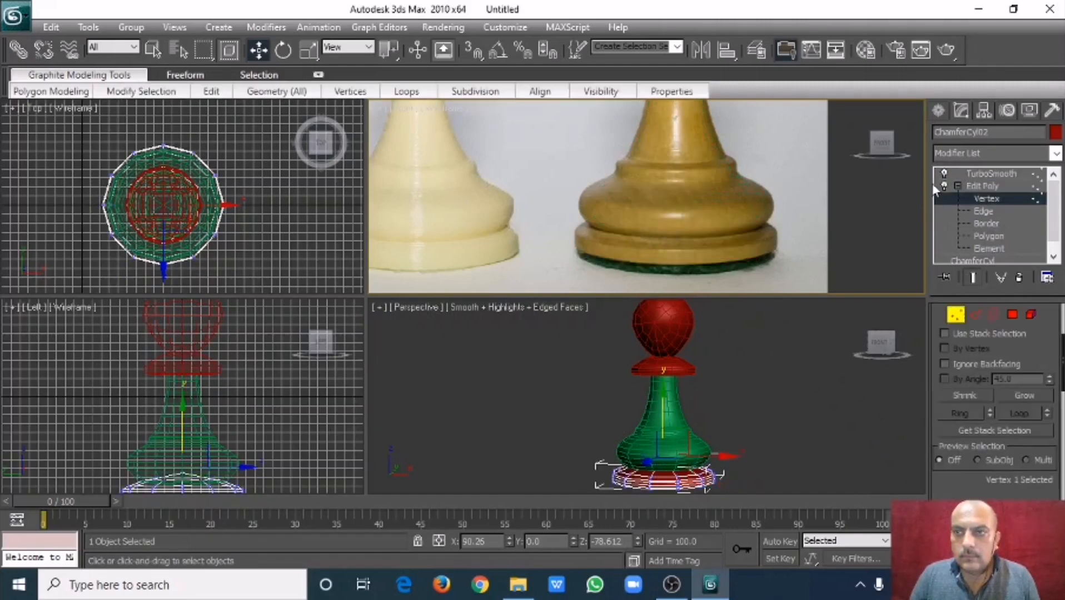
pyautogui.click(944, 172)
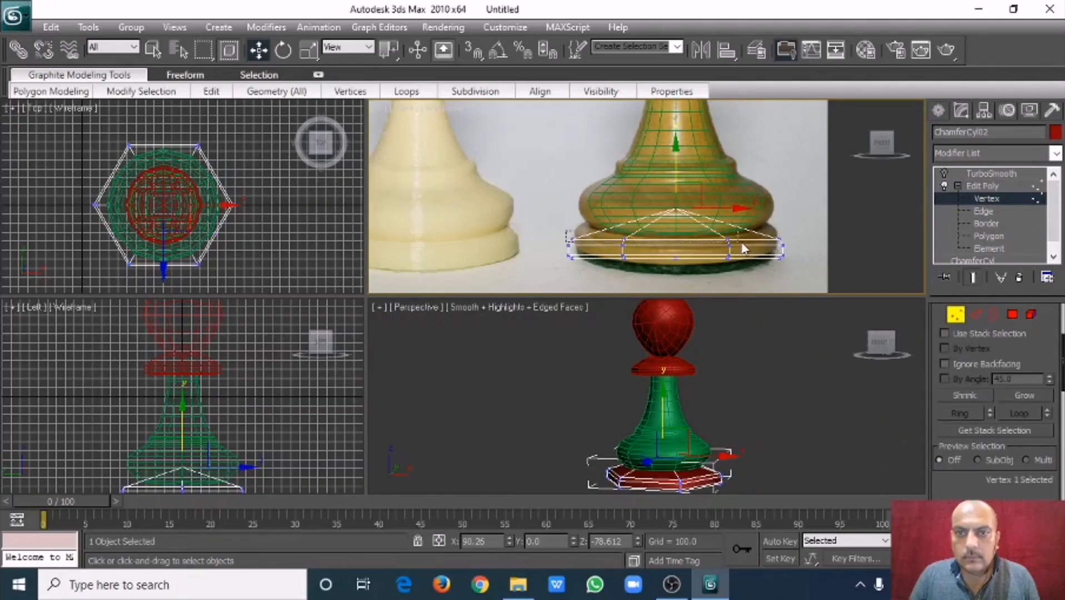
pyautogui.moveTo(743, 249); pyautogui.dragTo(789, 243)
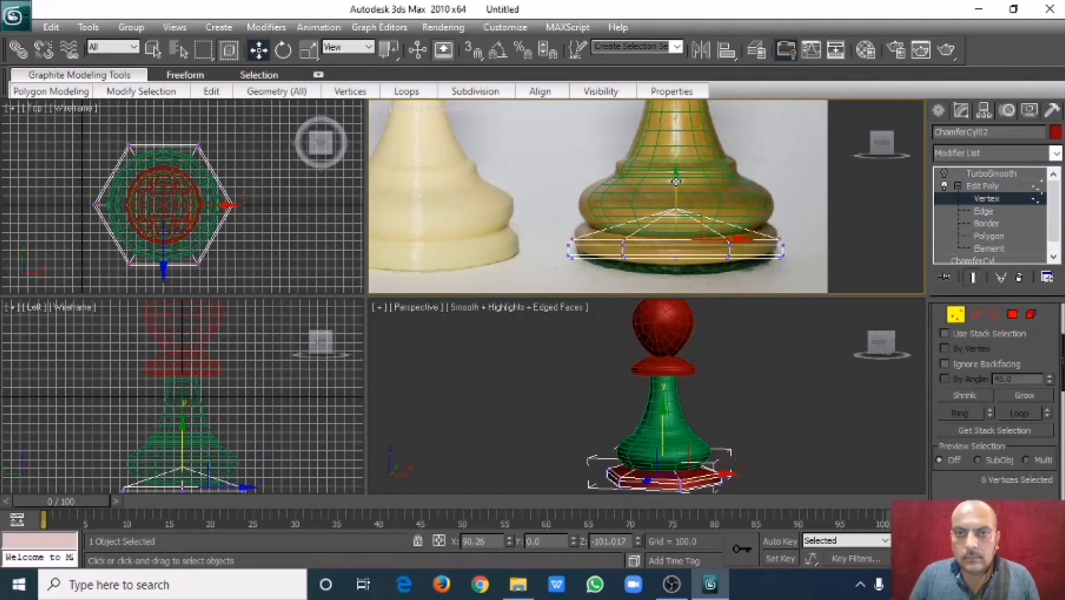
pyautogui.moveTo(675, 181); pyautogui.dragTo(677, 187)
pyautogui.click(982, 186)
pyautogui.click(980, 172)
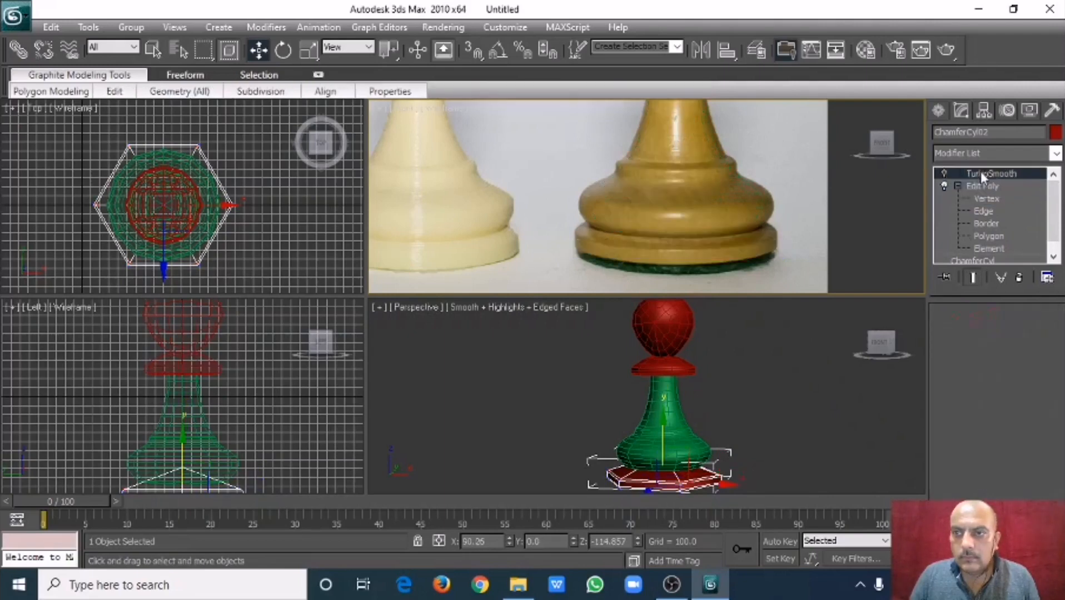
pyautogui.click(942, 174)
pyautogui.click(845, 233)
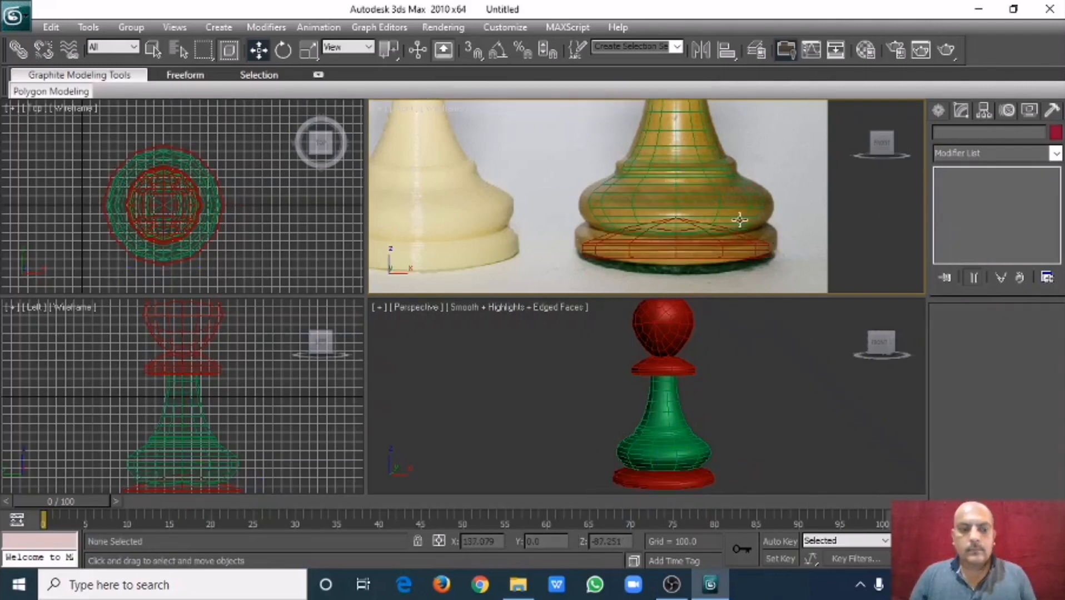
# - Switch off TurboSmooth on the green pawn body and scale the body along X to about 110.8%
pyautogui.hotkey('alt', 'w')
pyautogui.scroll(2, 608, 250)
pyautogui.click(613, 294)
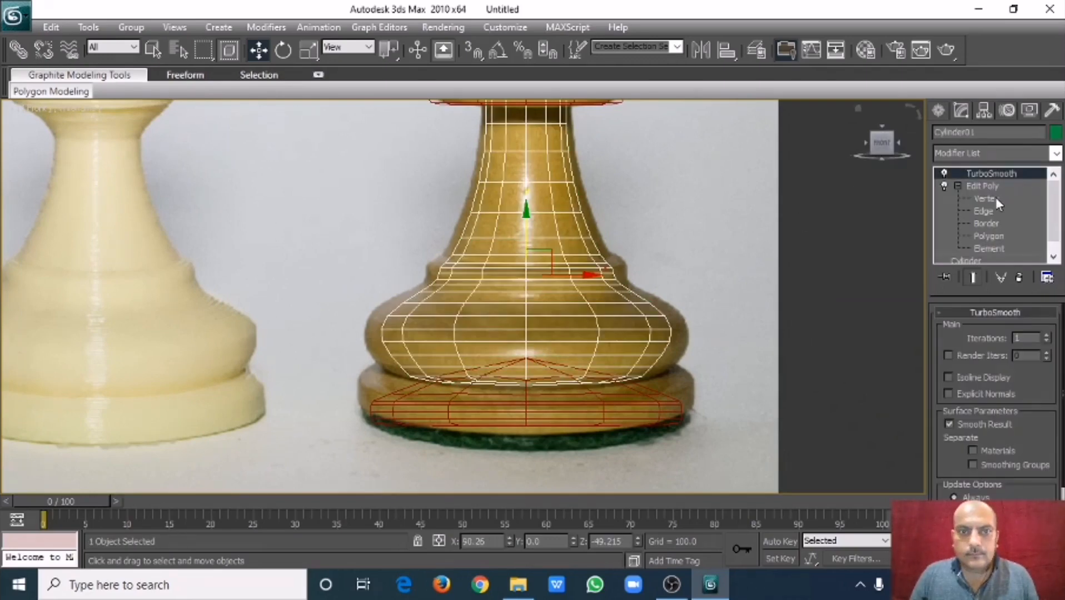
pyautogui.click(945, 173)
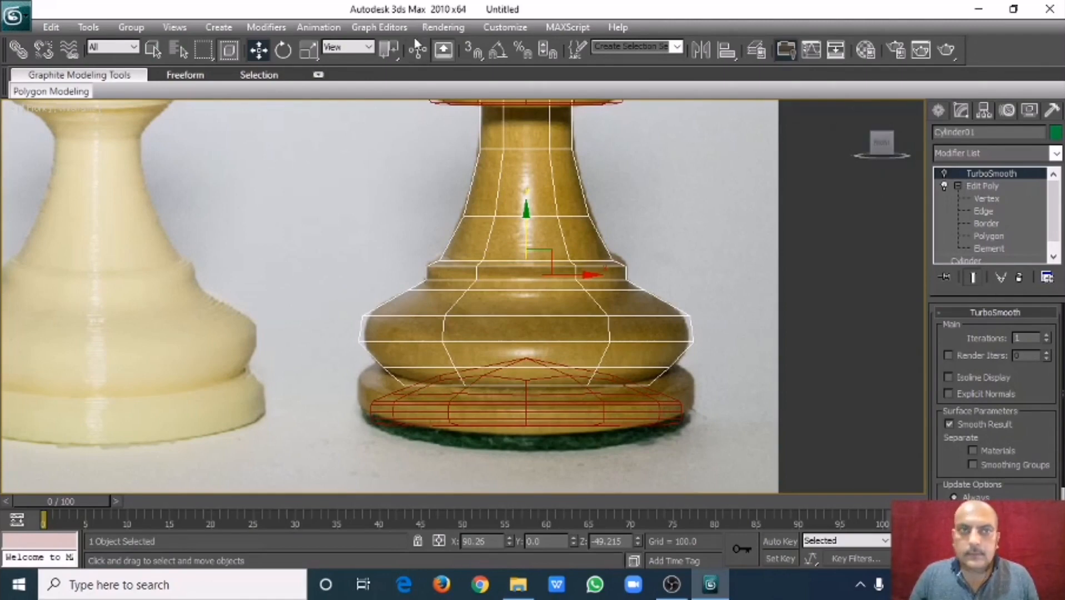
pyautogui.click(309, 50)
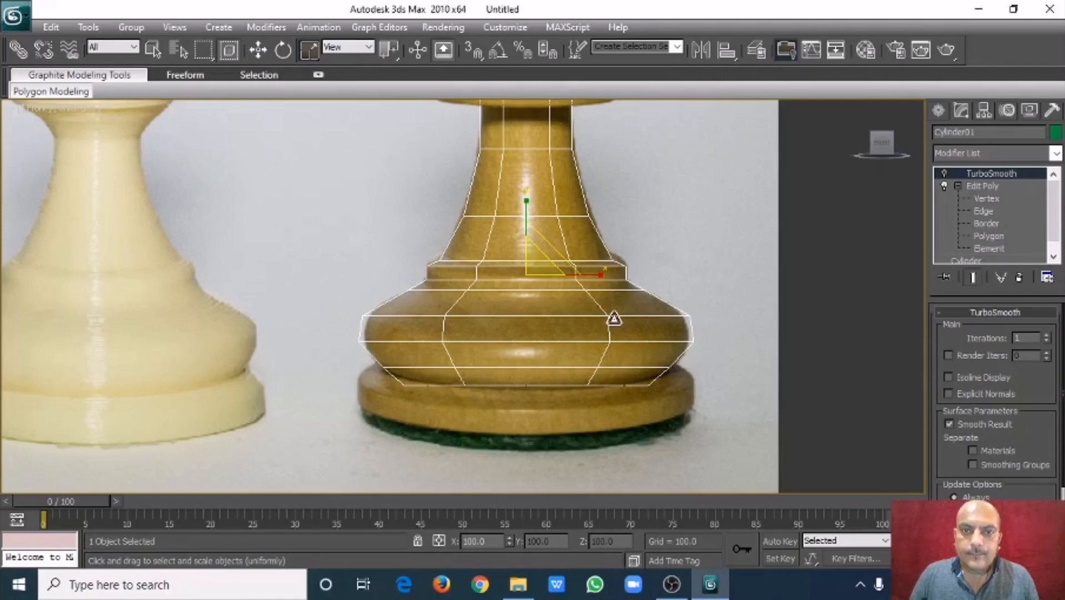
pyautogui.moveTo(604, 274); pyautogui.dragTo(606, 276)
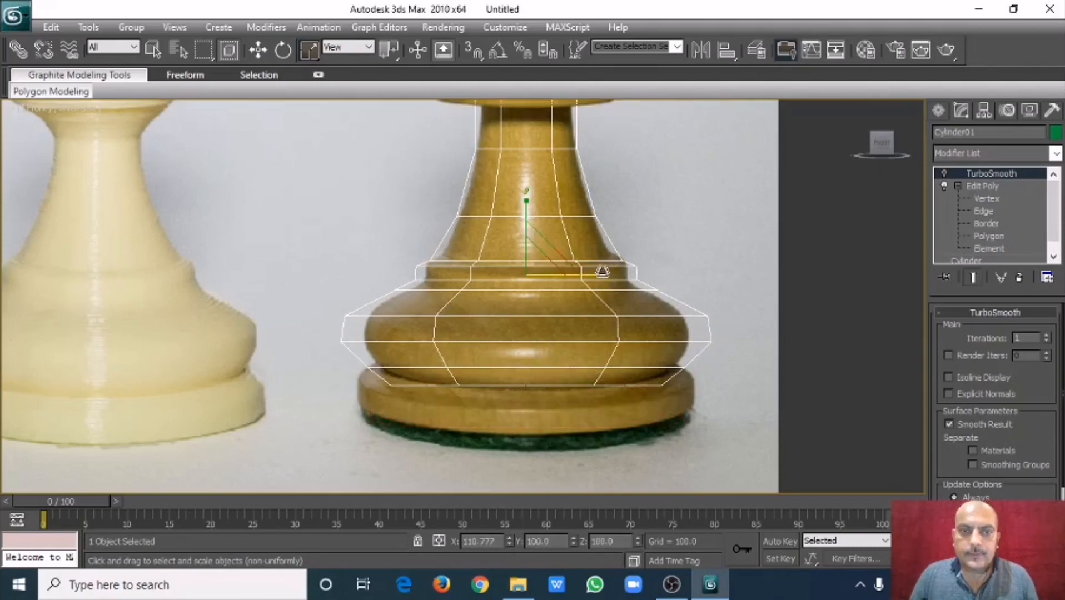
# - Scale the body along Y to about 108.3% in the top view and turn its TurboSmooth back on
pyautogui.hotkey('alt', 'w')
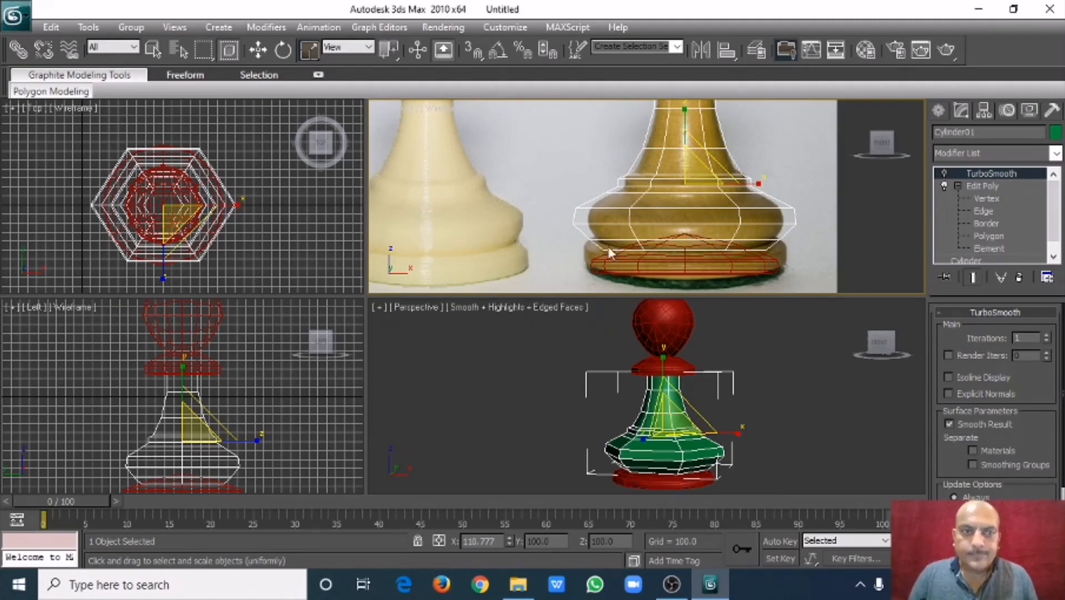
pyautogui.moveTo(214, 205); pyautogui.dragTo(239, 212, button='middle')
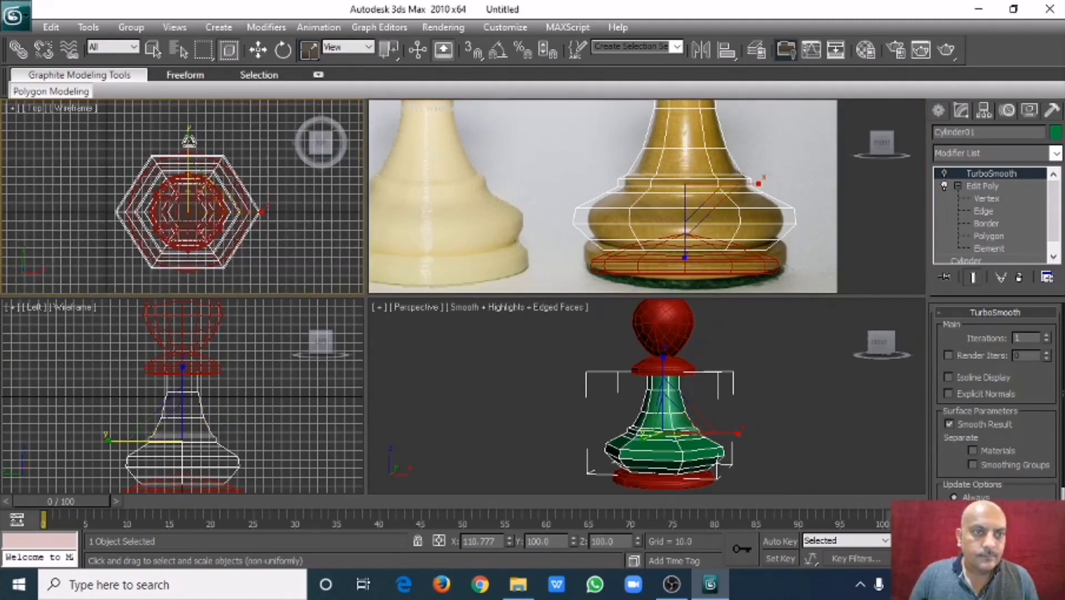
pyautogui.moveTo(190, 143); pyautogui.dragTo(194, 131)
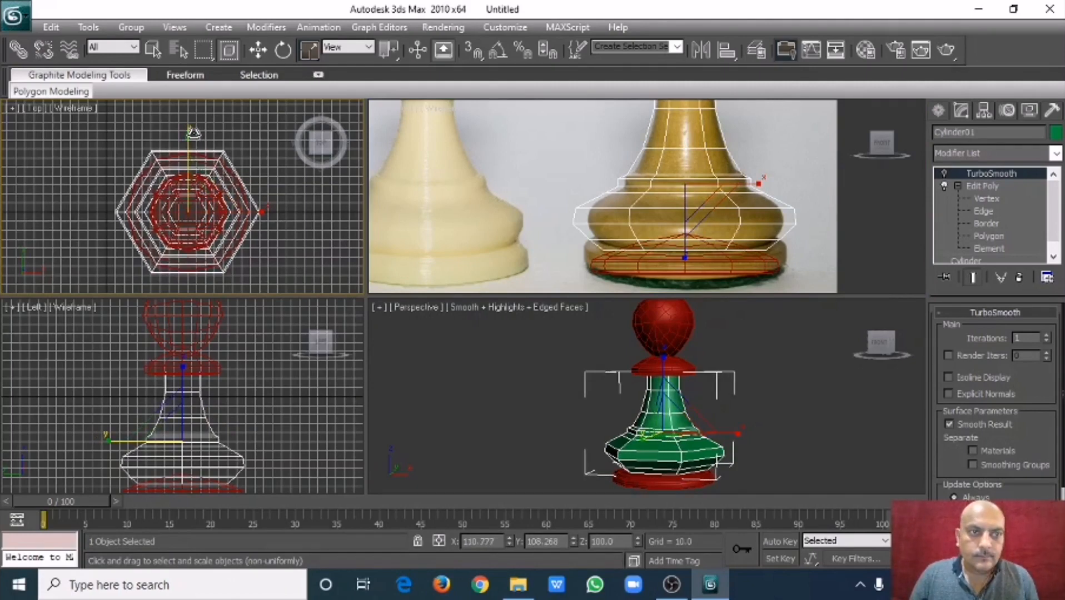
pyautogui.rightClick(726, 236)
pyautogui.moveTo(714, 378); pyautogui.dragTo(720, 360, button='middle')
pyautogui.keyDown('alt'); pyautogui.moveTo(685, 407); pyautogui.dragTo(696, 509, button='middle'); pyautogui.keyUp('alt')
pyautogui.moveTo(747, 222); pyautogui.dragTo(745, 228, button='middle')
pyautogui.click(945, 174)
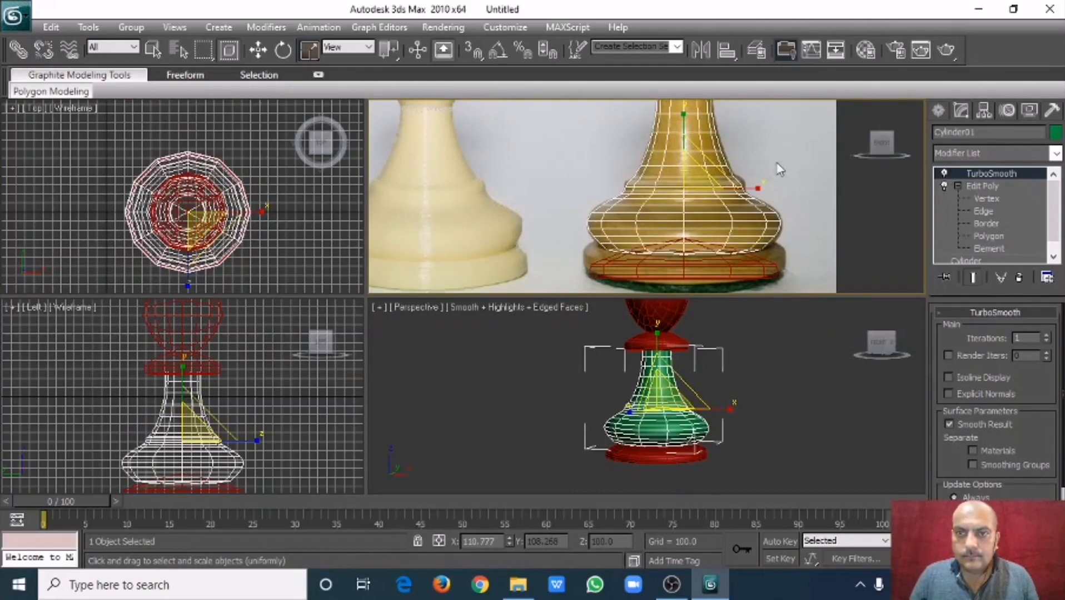
# - With the body's smoothing off, chamfer the six edges of the upper loop at the raised step below the neck by 1.0
pyautogui.scroll(4, 732, 171)
pyautogui.scroll(-2, 727, 188)
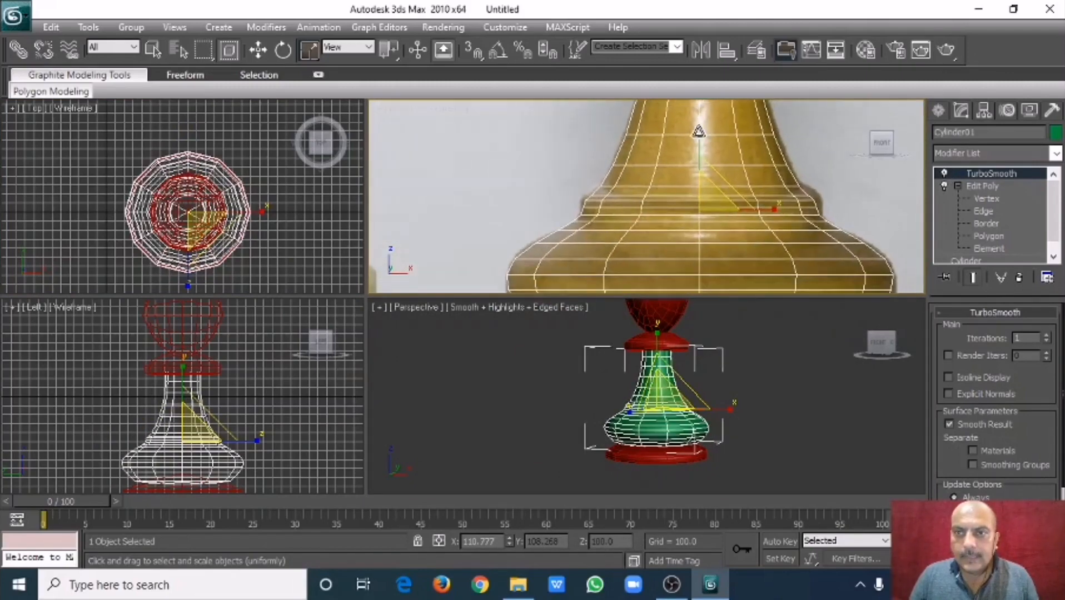
pyautogui.click(944, 174)
pyautogui.click(981, 211)
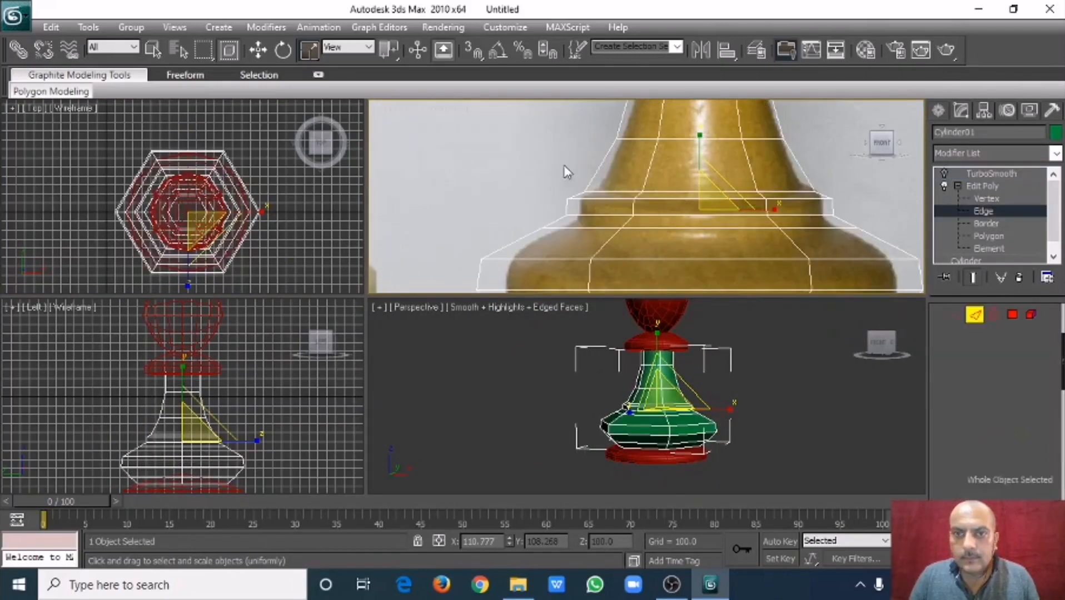
pyautogui.moveTo(581, 177); pyautogui.dragTo(818, 196)
pyautogui.click(846, 186)
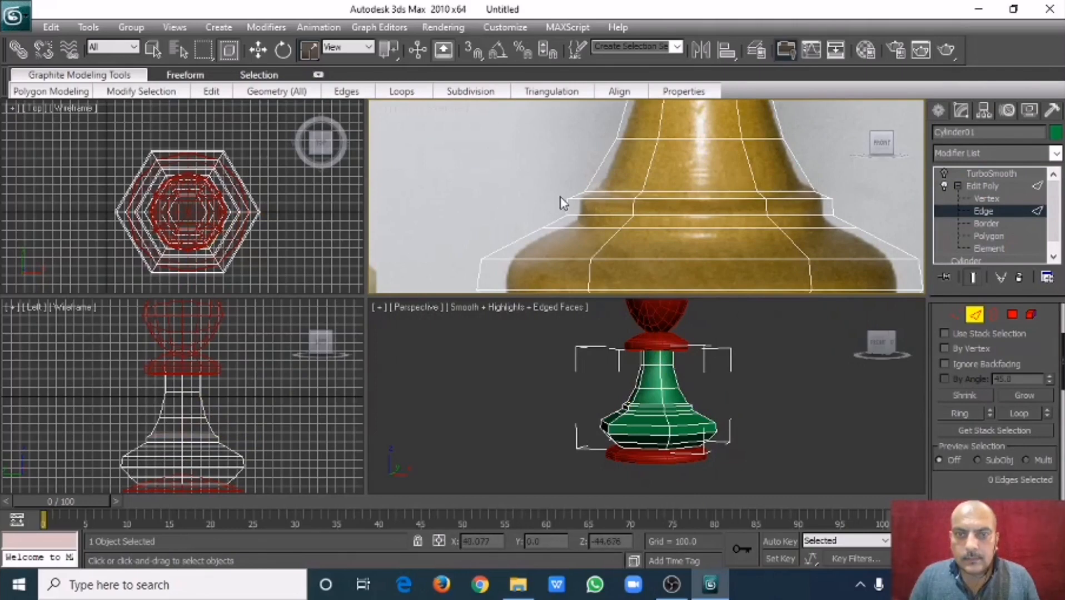
pyautogui.moveTo(597, 195); pyautogui.dragTo(824, 194)
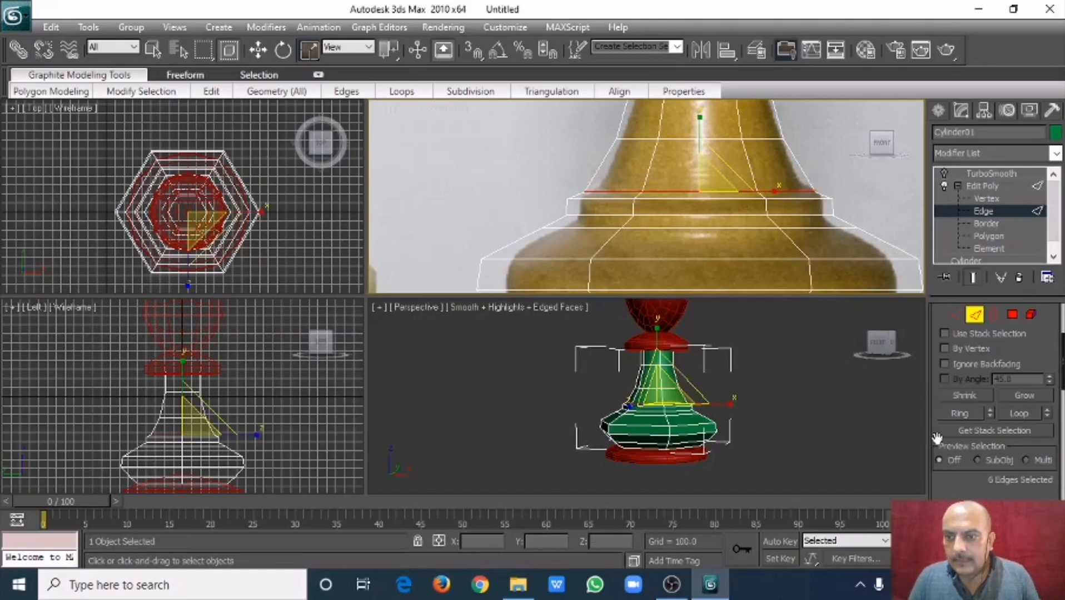
pyautogui.moveTo(937, 439); pyautogui.dragTo(938, 223)
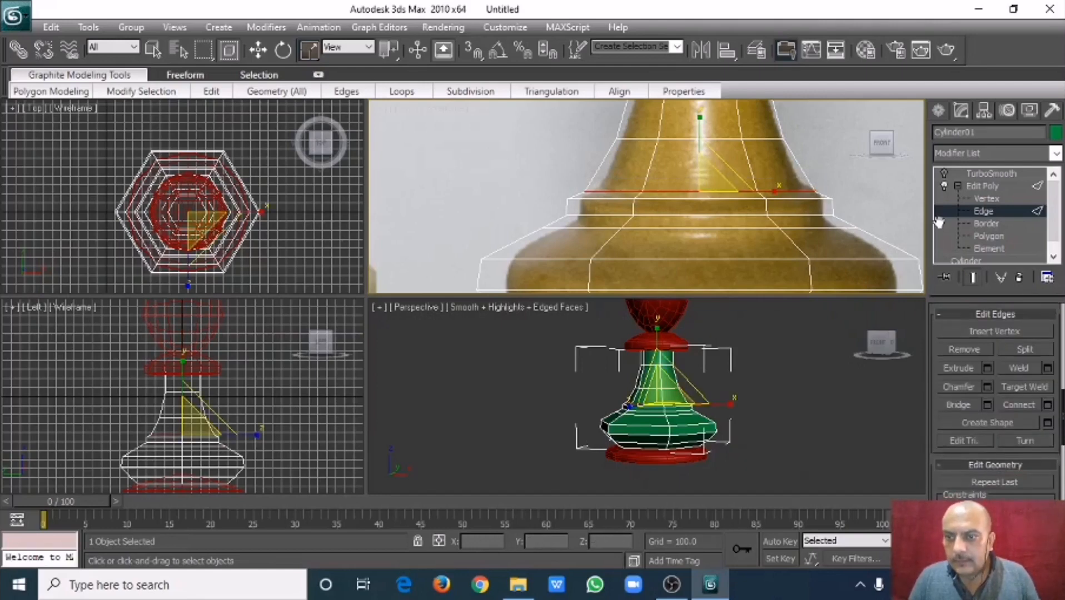
pyautogui.click(986, 387)
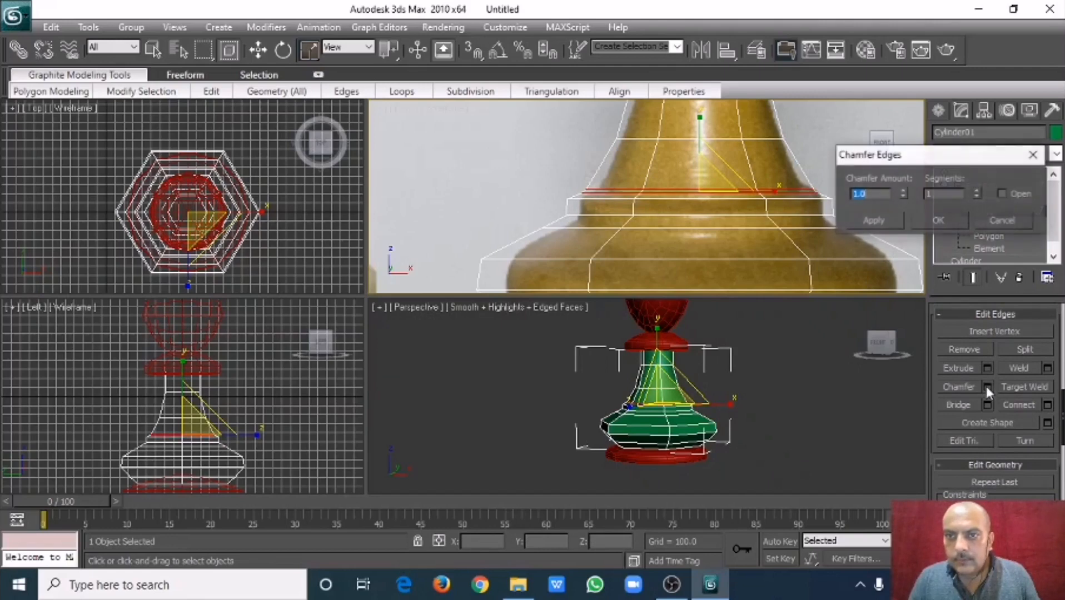
pyautogui.click(927, 217)
# - Chamfer the lower edge loop of the body's raised step by 1.0
pyautogui.moveTo(648, 212); pyautogui.dragTo(850, 224)
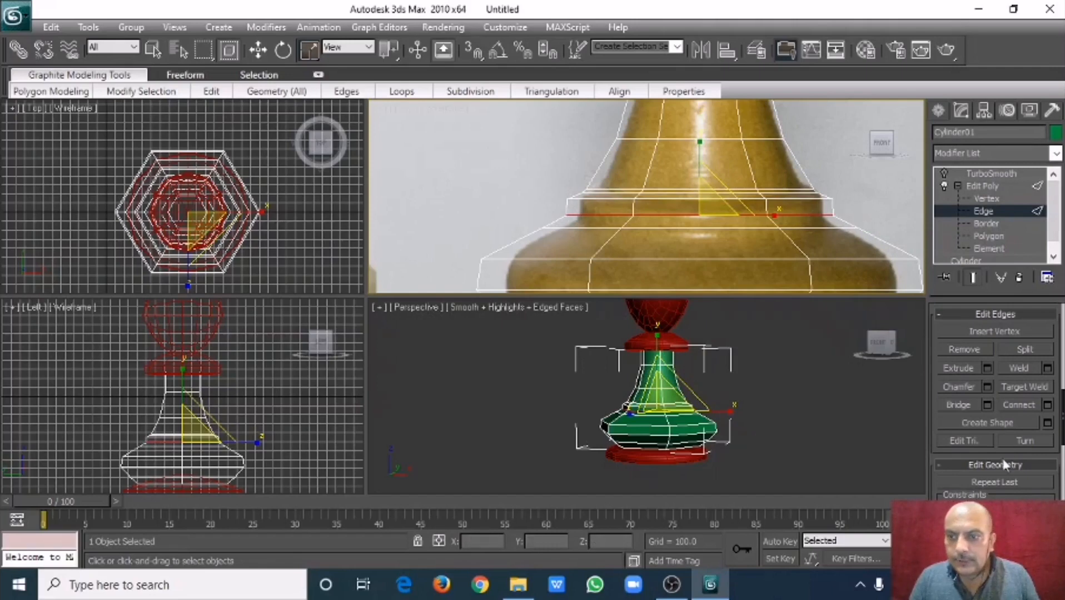
pyautogui.click(987, 386)
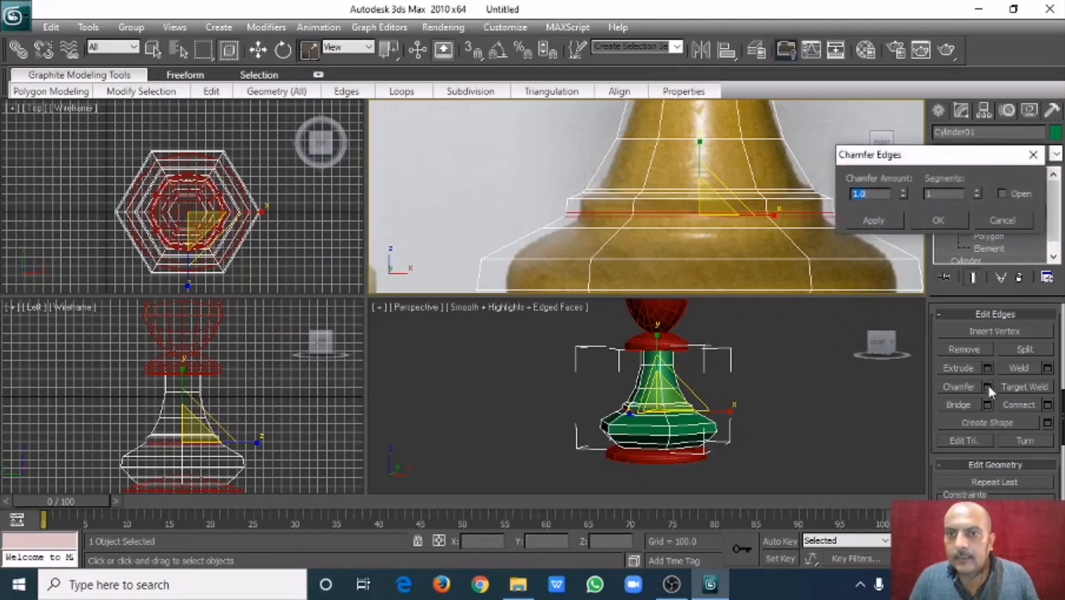
pyautogui.click(950, 223)
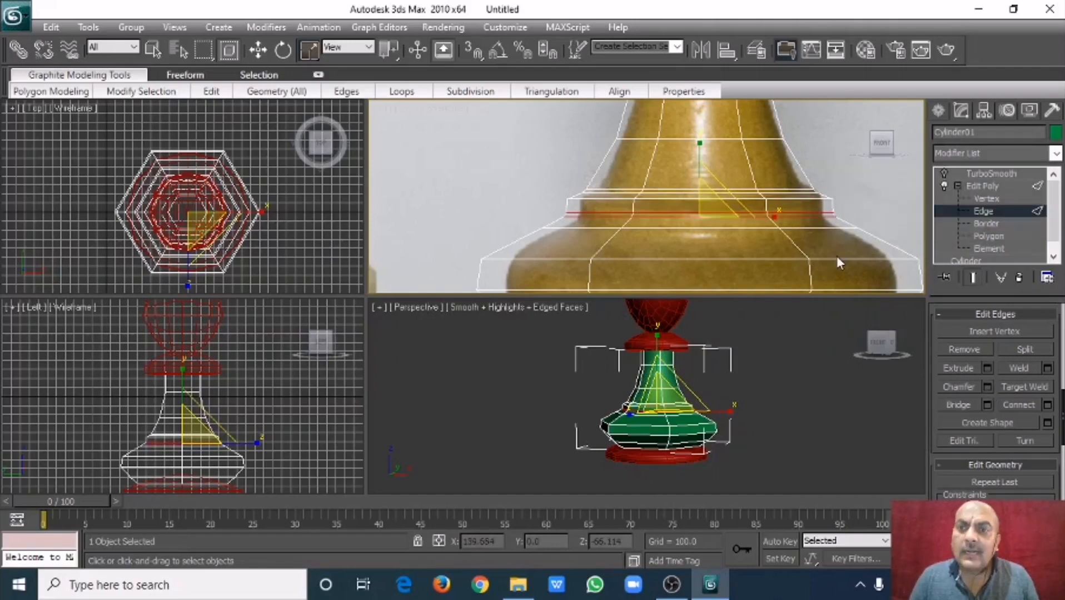
# - Chamfer the upper outer rim edges of the body's raised step by 1.0 and clear the edge selection
pyautogui.moveTo(835, 255); pyautogui.dragTo(778, 150, button='middle')
pyautogui.scroll(-2, 782, 171)
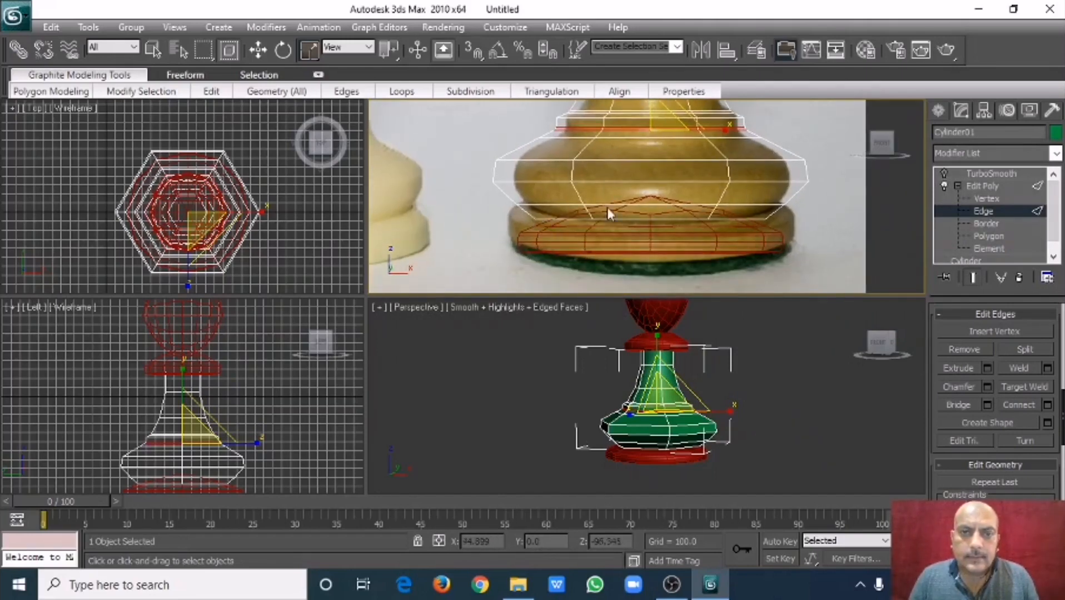
pyautogui.moveTo(626, 158); pyautogui.dragTo(642, 208, button='middle')
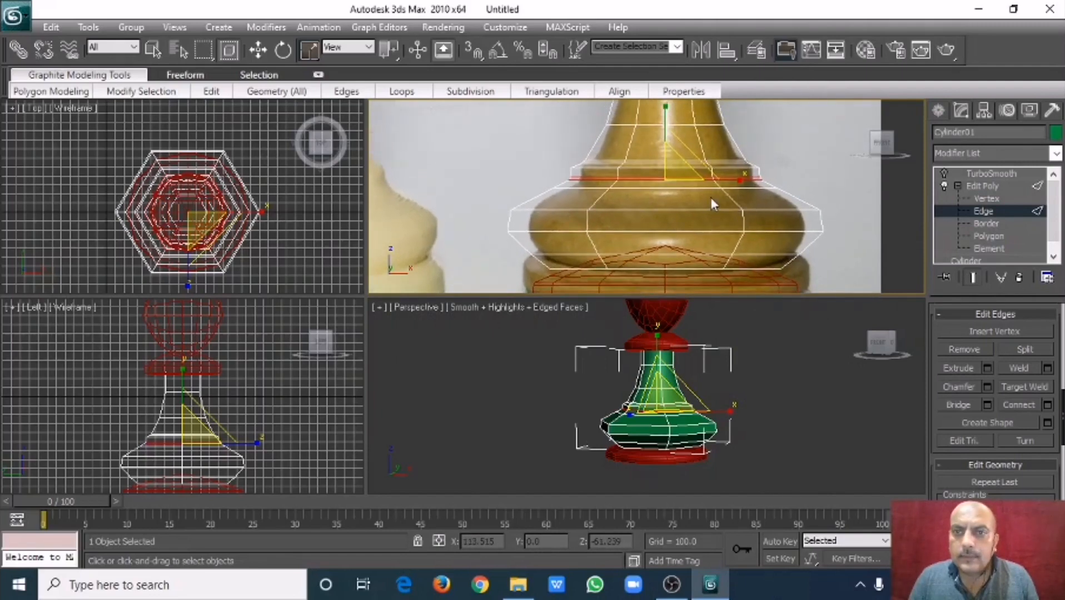
pyautogui.moveTo(710, 195); pyautogui.dragTo(709, 205, button='middle')
pyautogui.scroll(3, 586, 191)
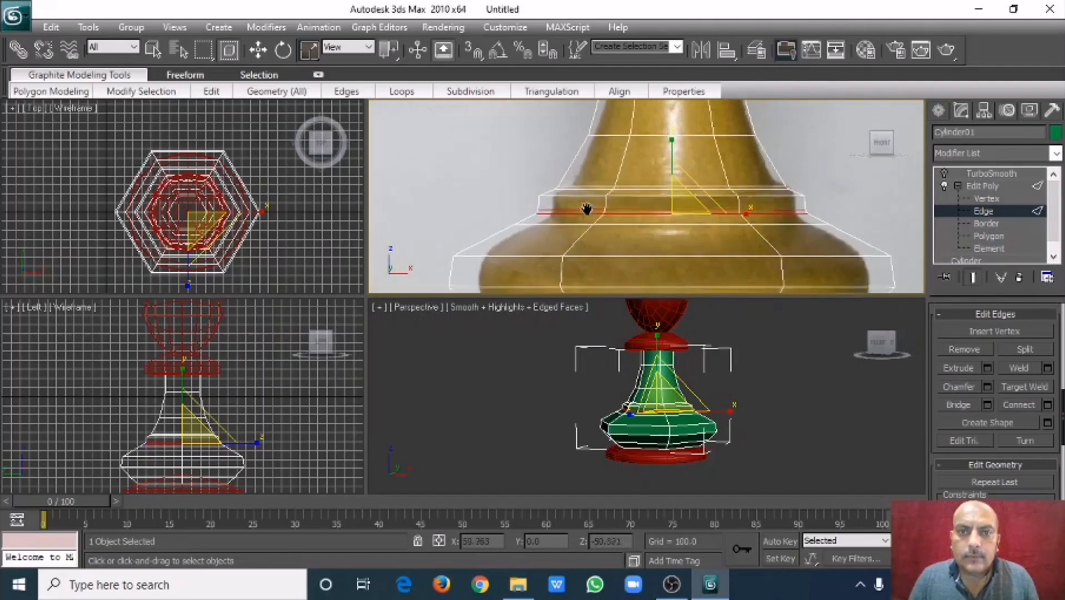
pyautogui.moveTo(533, 196); pyautogui.dragTo(806, 204)
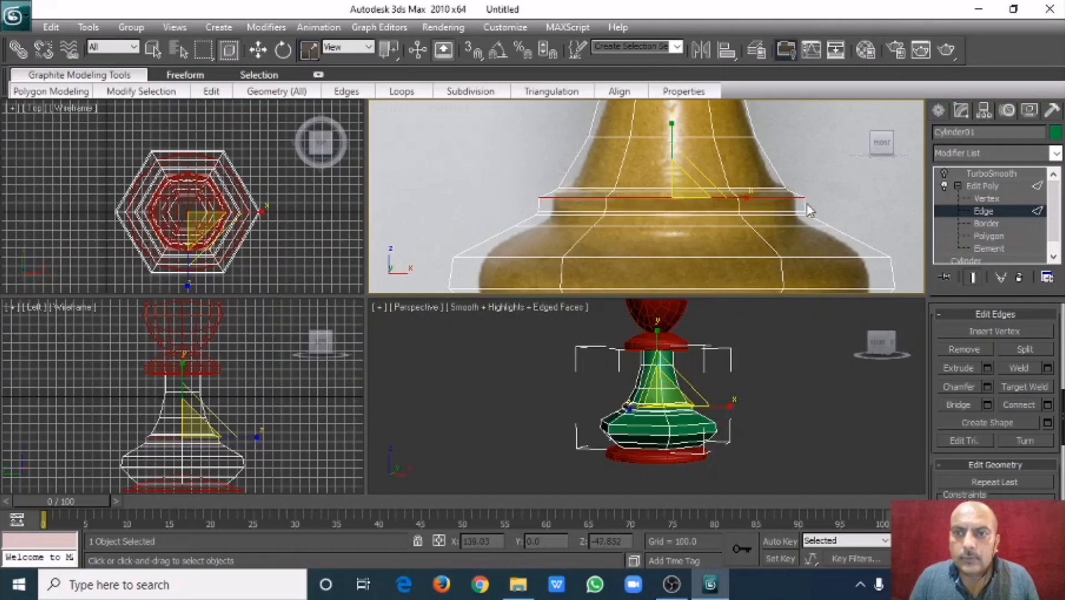
pyautogui.click(987, 386)
pyautogui.click(893, 217)
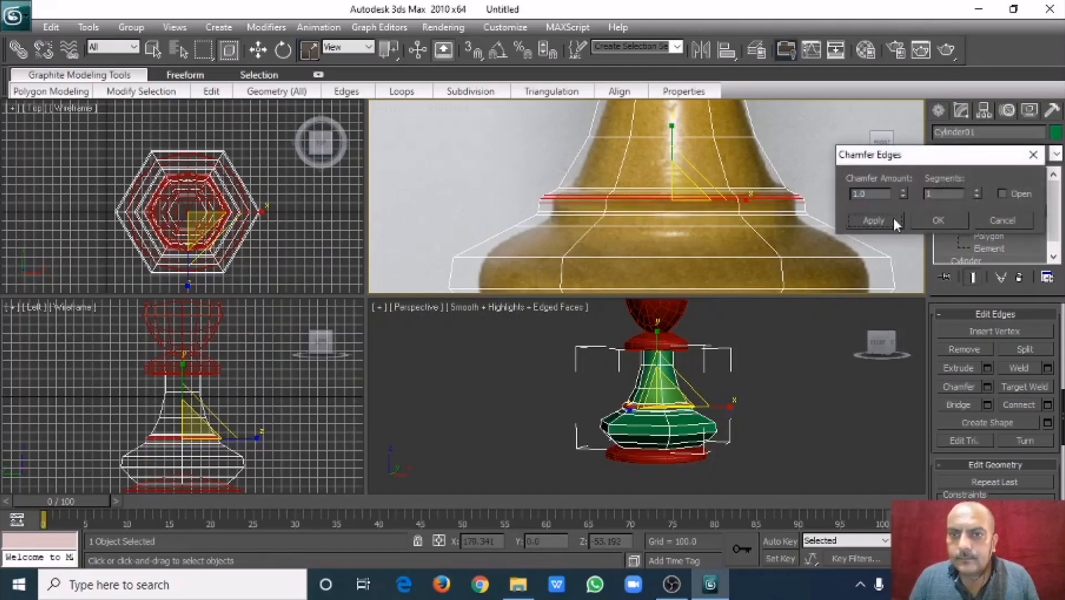
pyautogui.click(991, 223)
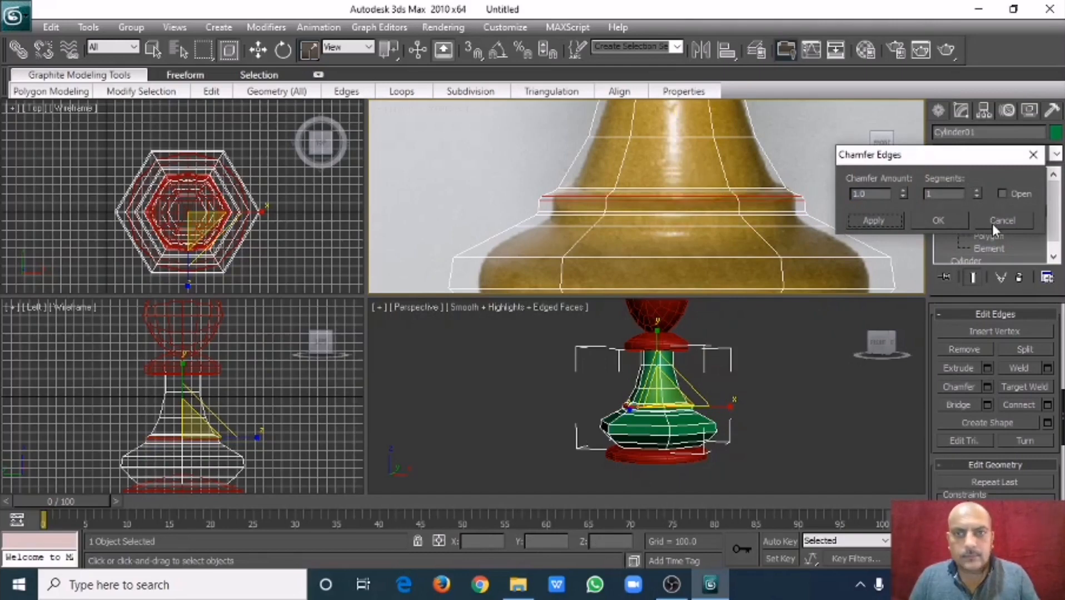
pyautogui.click(863, 211)
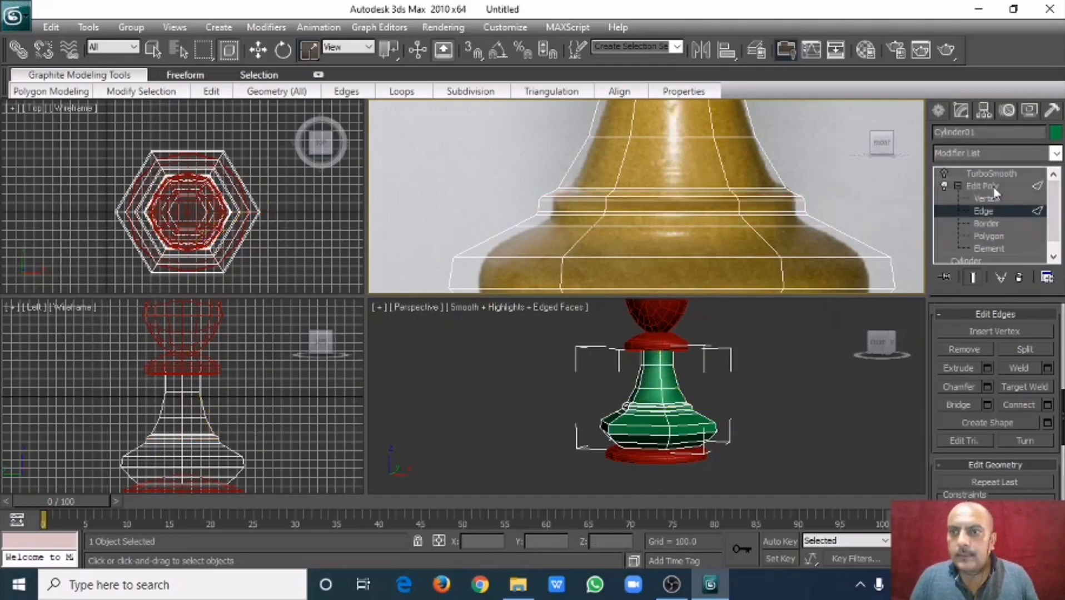
# - Turn the body's TurboSmooth back on, deselect it and check the whole pawn in the perspective view
pyautogui.click(989, 186)
pyautogui.click(983, 173)
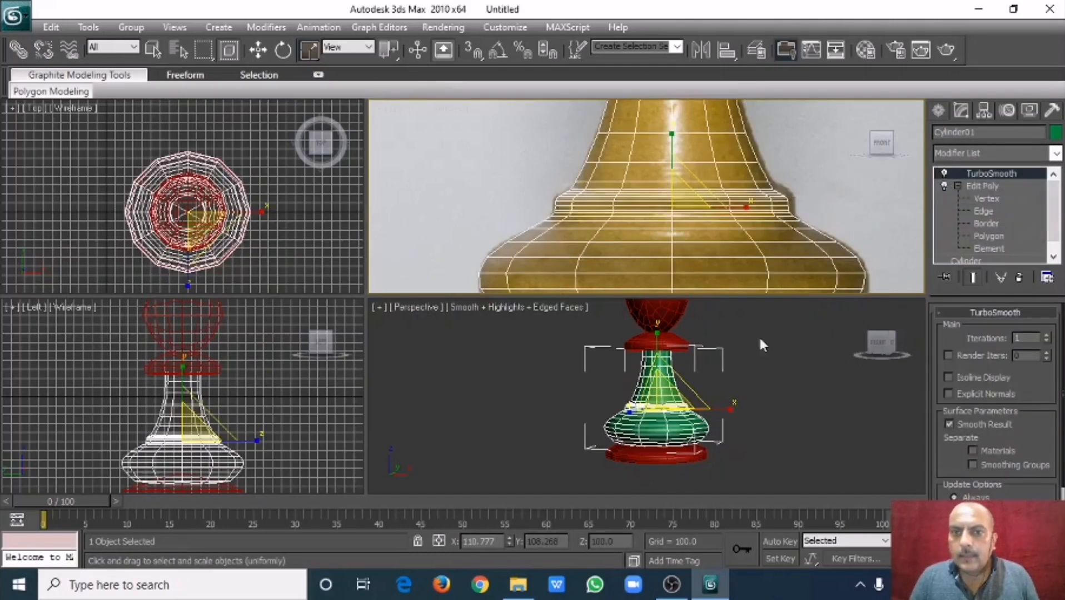
pyautogui.click(728, 385)
pyautogui.hotkey('alt', 'w')
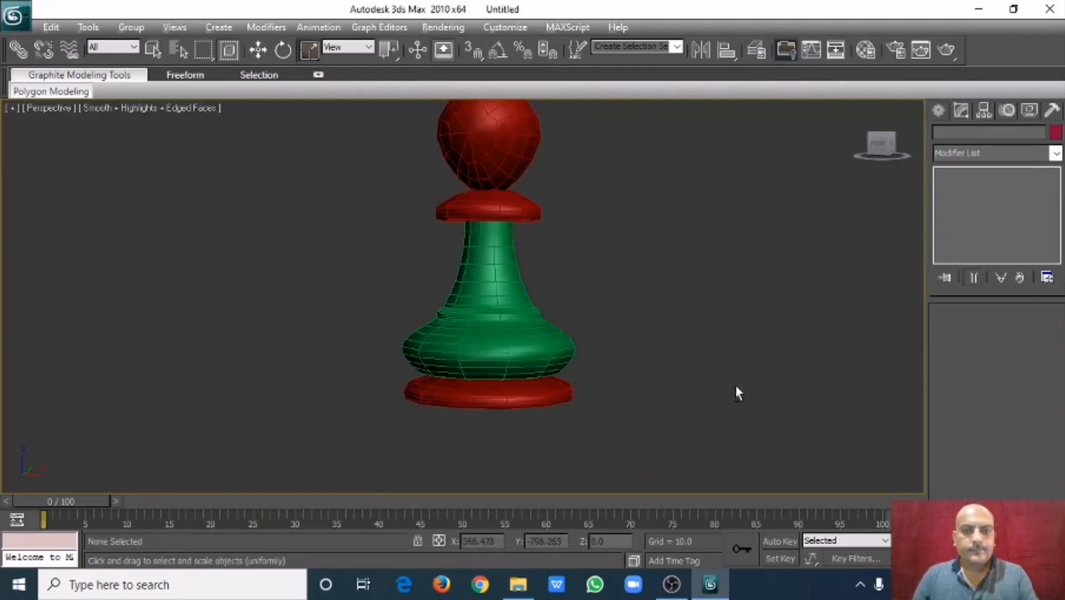
pyautogui.moveTo(575, 304); pyautogui.dragTo(639, 361, button='middle')
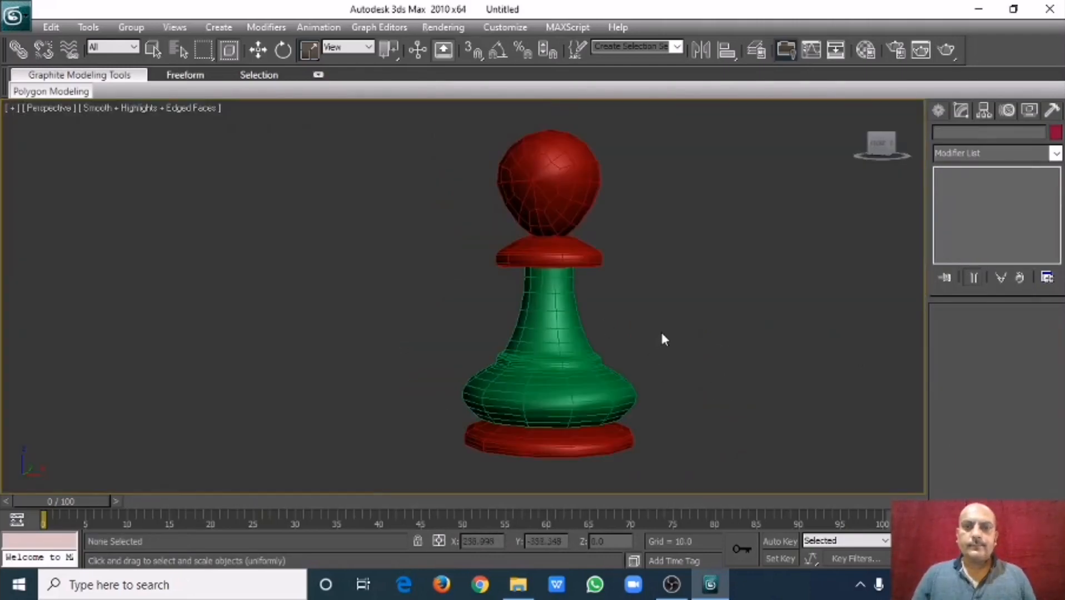
pyautogui.moveTo(612, 309)
pyautogui.mouseDown(button='middle')
pyautogui.moveTo(472, 290)
pyautogui.moveTo(463, 255)
pyautogui.moveTo(512, 248)
pyautogui.moveTo(539, 268)
pyautogui.moveTo(616, 283)
pyautogui.moveTo(651, 341)
pyautogui.moveTo(618, 363)
pyautogui.moveTo(594, 326)
pyautogui.moveTo(625, 300)
pyautogui.mouseUp(button='middle')
pyautogui.scroll(5, 638, 289)
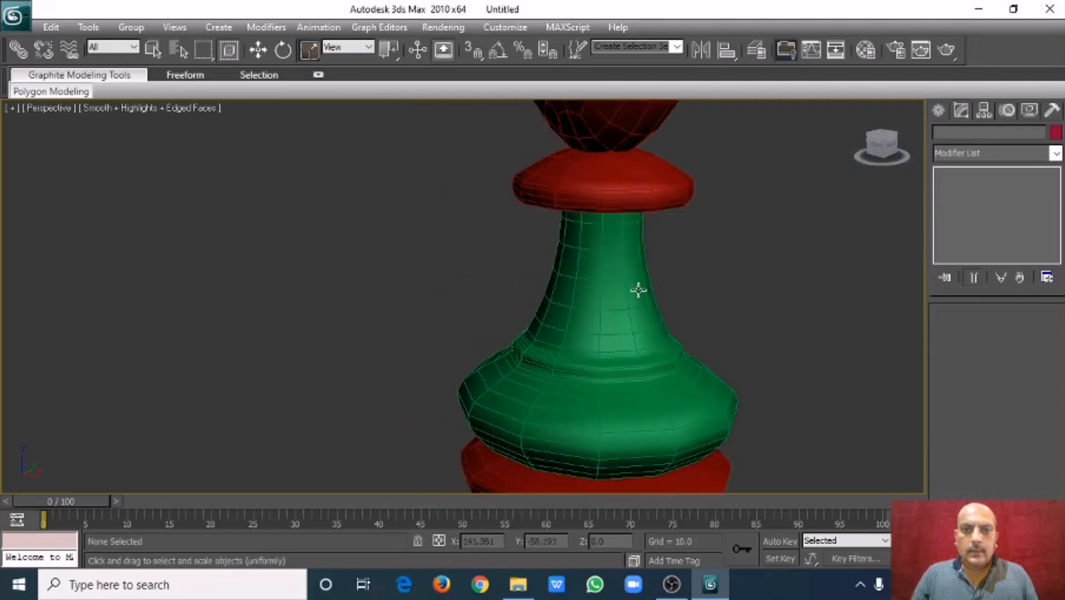
pyautogui.scroll(-5, 636, 300)
# - Set the TurboSmooth iterations to 2 on the collar and on the pawn's spherical head
pyautogui.click(587, 234)
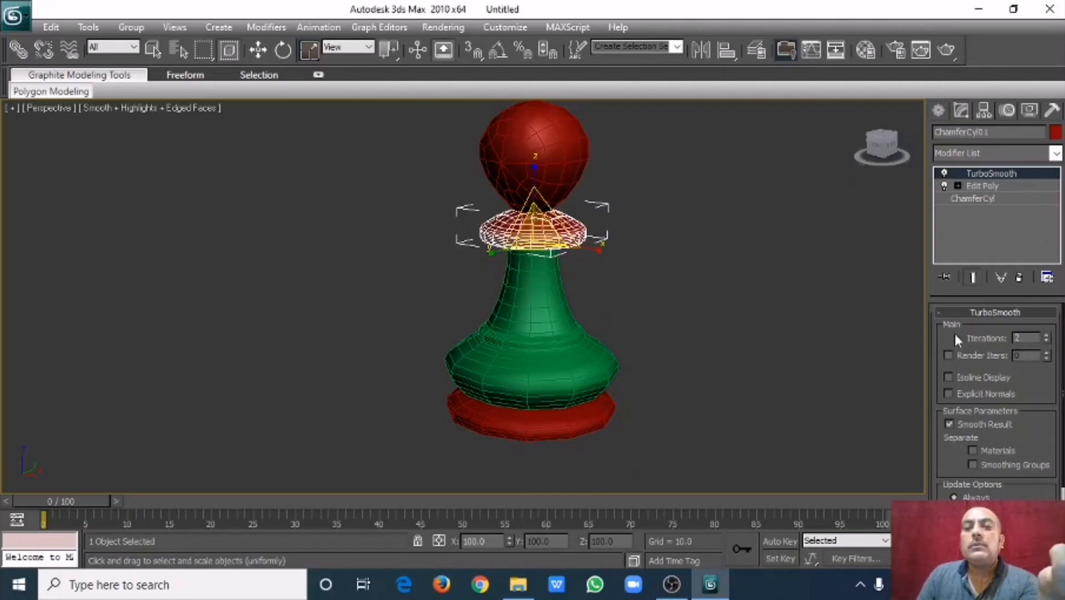
pyautogui.click(596, 198)
pyautogui.click(573, 167)
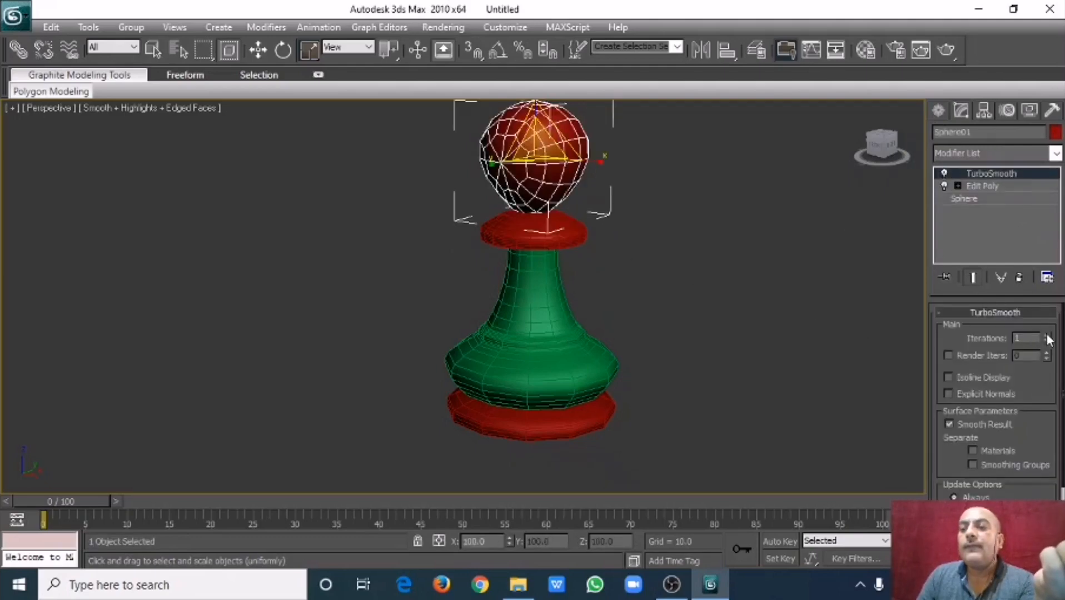
pyautogui.click(768, 329)
# - Set the green body's TurboSmooth iterations to 2 and raise the base ring's iterations as well
pyautogui.click(543, 278)
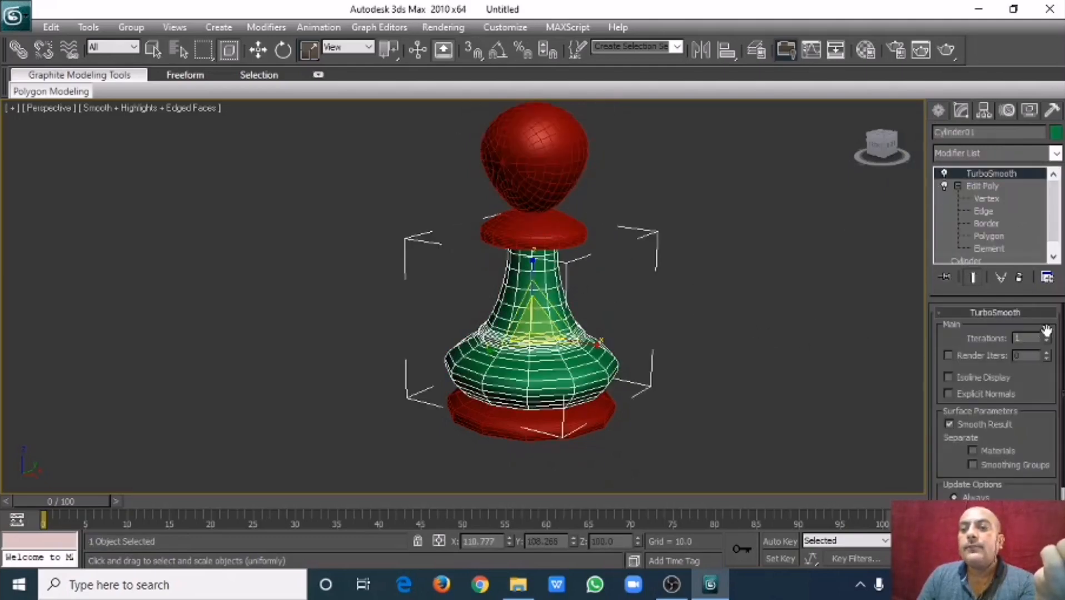
pyautogui.click(1046, 335)
pyautogui.click(647, 381)
pyautogui.click(606, 400)
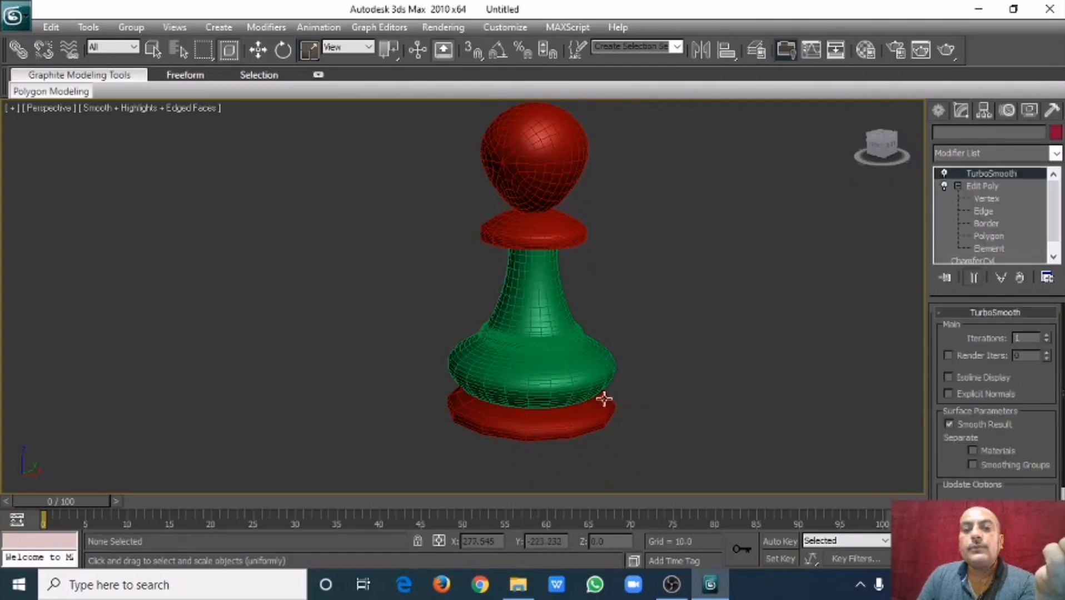
pyautogui.click(1047, 340)
pyautogui.click(738, 296)
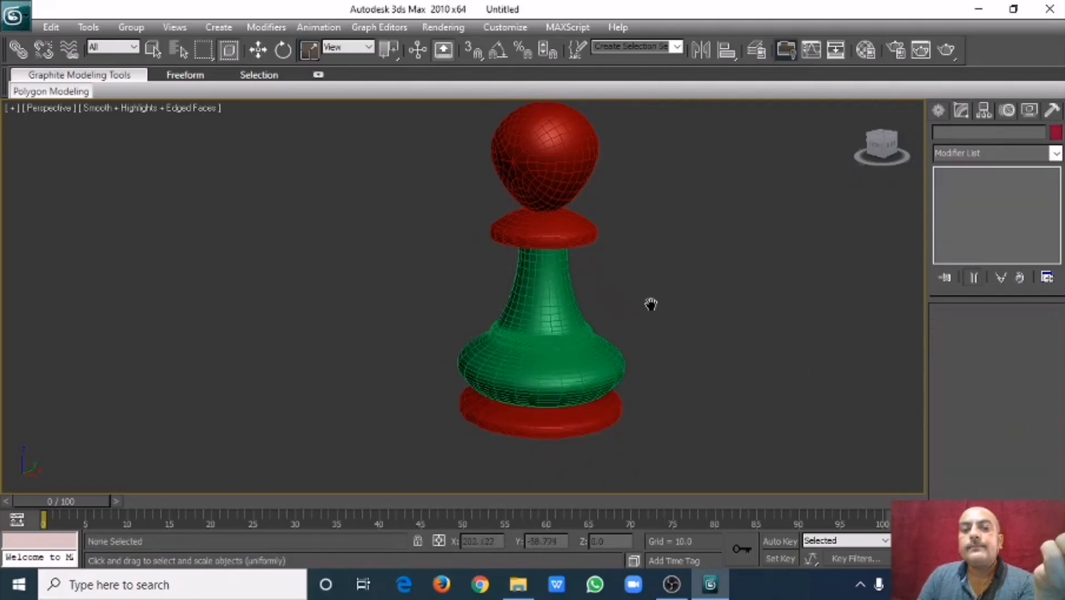
# - Turn off the edged faces display in the perspective view so the pawn shows as smooth shading only
pyautogui.moveTo(649, 304); pyautogui.dragTo(632, 318, button='middle')
pyautogui.press('F4')
pyautogui.press('F4')
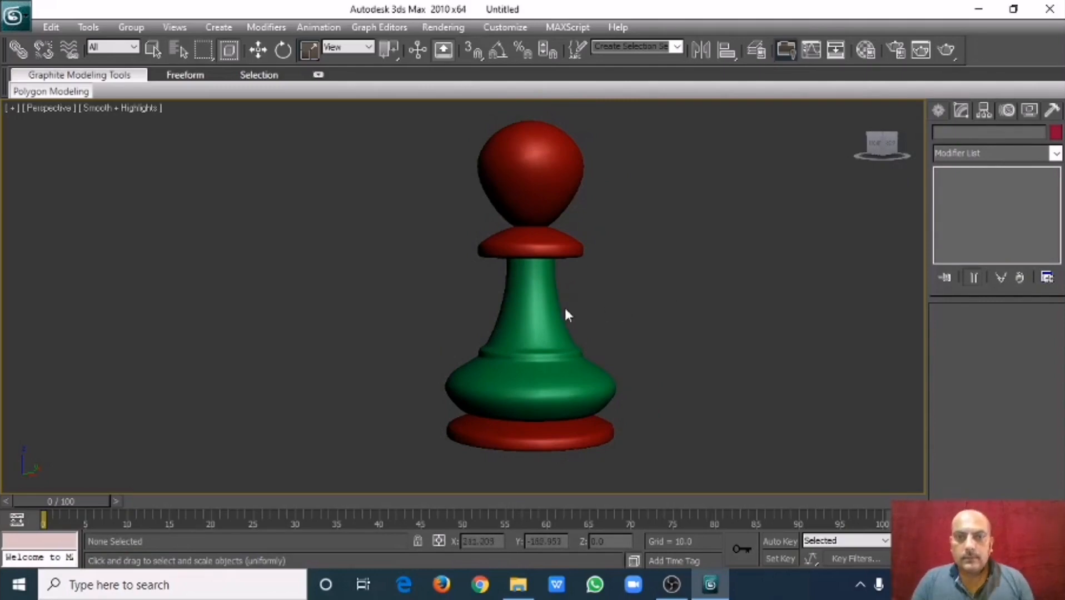
# - Align the body to the collar pivot to pivot in X, Y and Z, and move it down along Z beneath the collar
pyautogui.click(551, 315)
pyautogui.hotkey('alt', 'a')
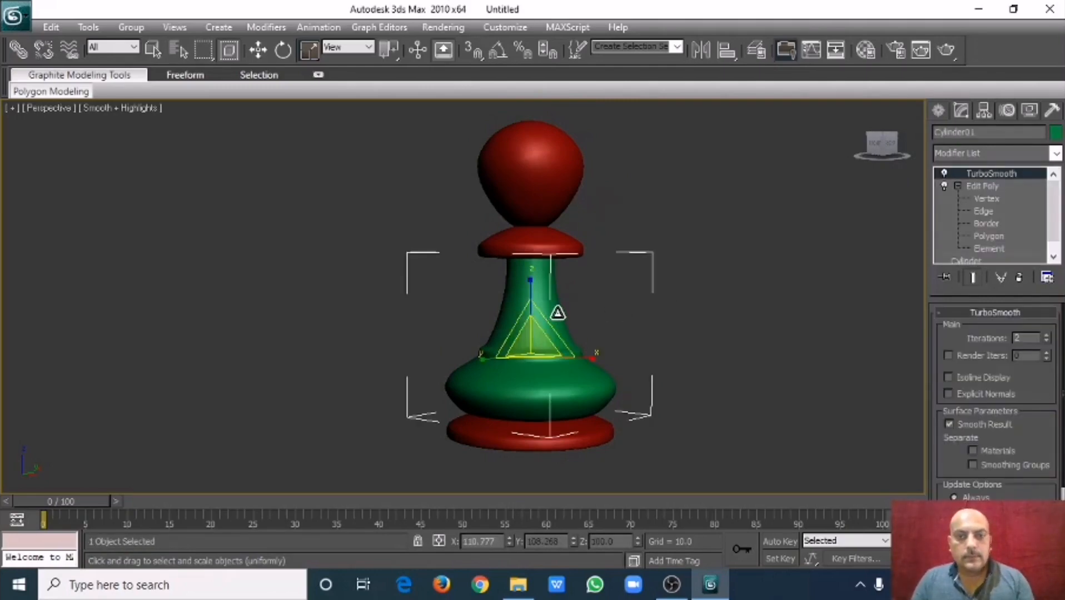
pyautogui.click(556, 248)
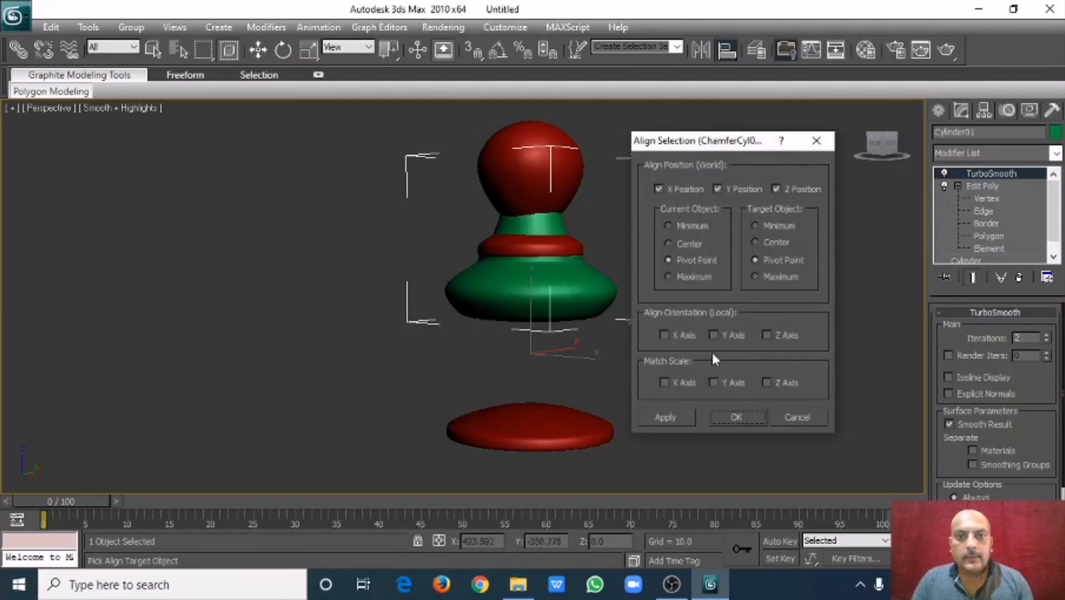
pyautogui.click(738, 415)
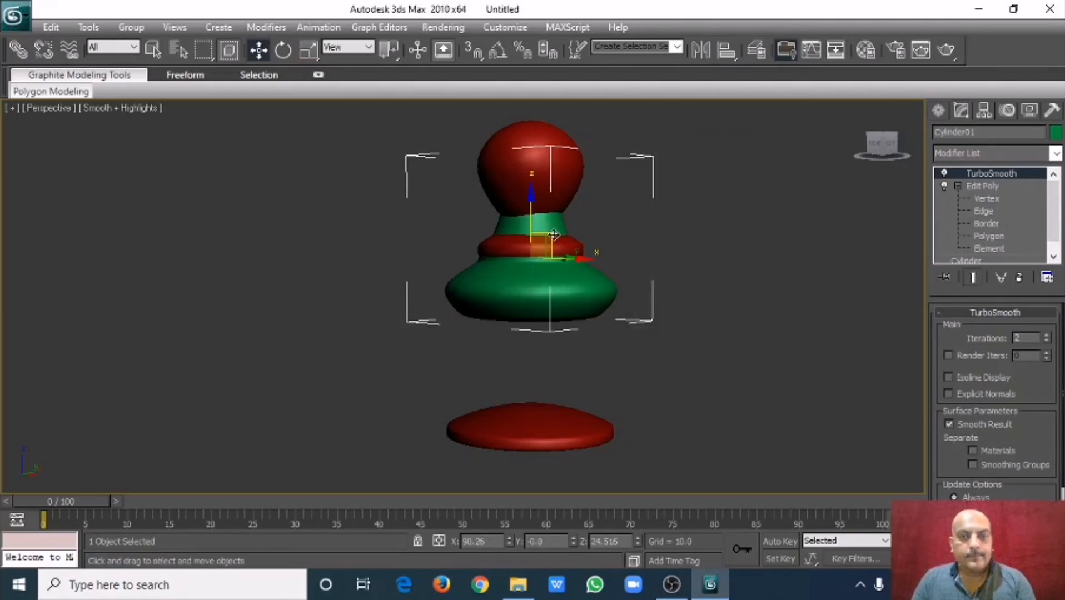
pyautogui.moveTo(532, 211); pyautogui.dragTo(535, 305)
pyautogui.click(637, 312)
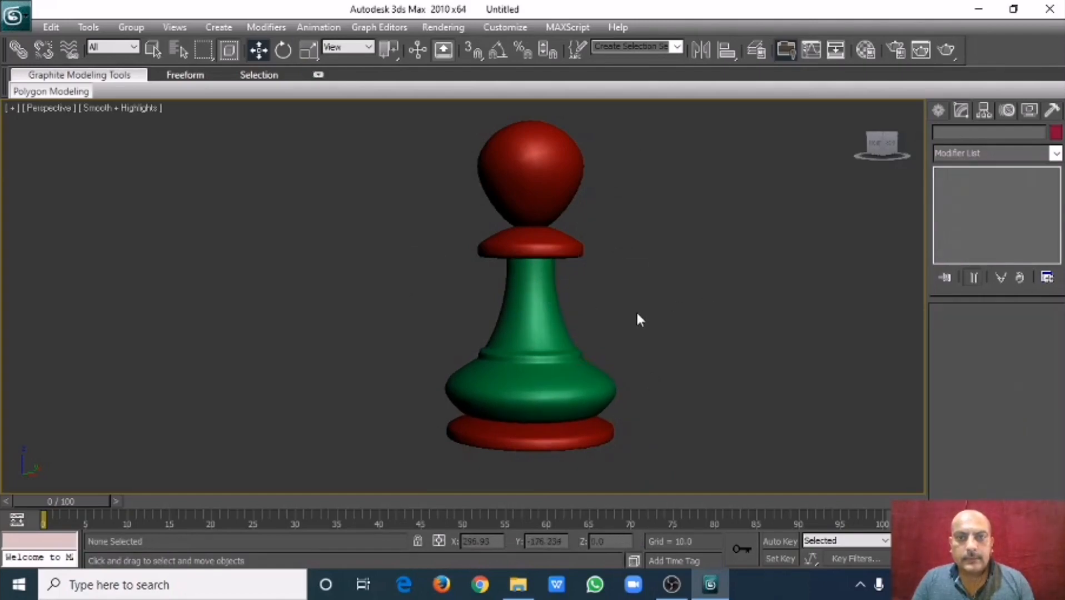
# - Try to render the pawn with the time output set to Active Time Segment, declining to render a sequence without a file
pyautogui.keyDown('alt'); pyautogui.moveTo(629, 312); pyautogui.dragTo(608, 274, button='middle'); pyautogui.keyUp('alt')
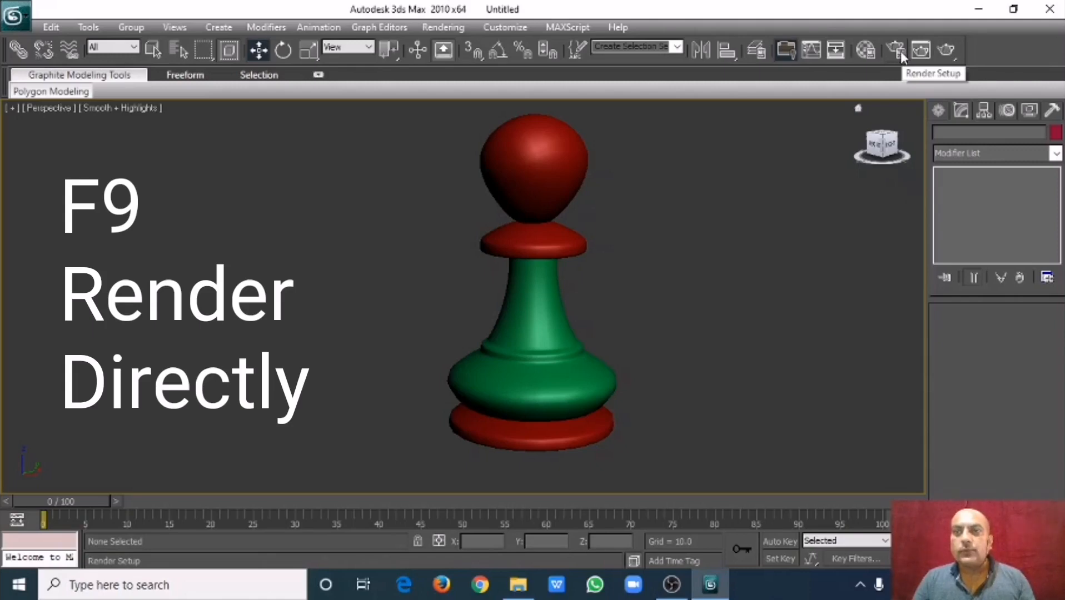
pyautogui.press('F10')
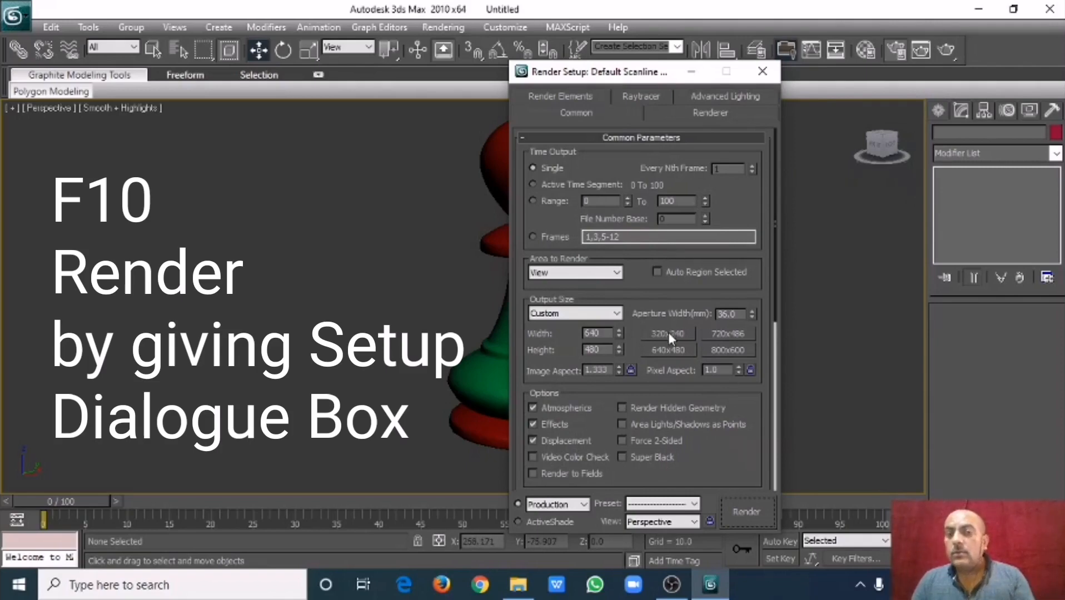
pyautogui.click(550, 189)
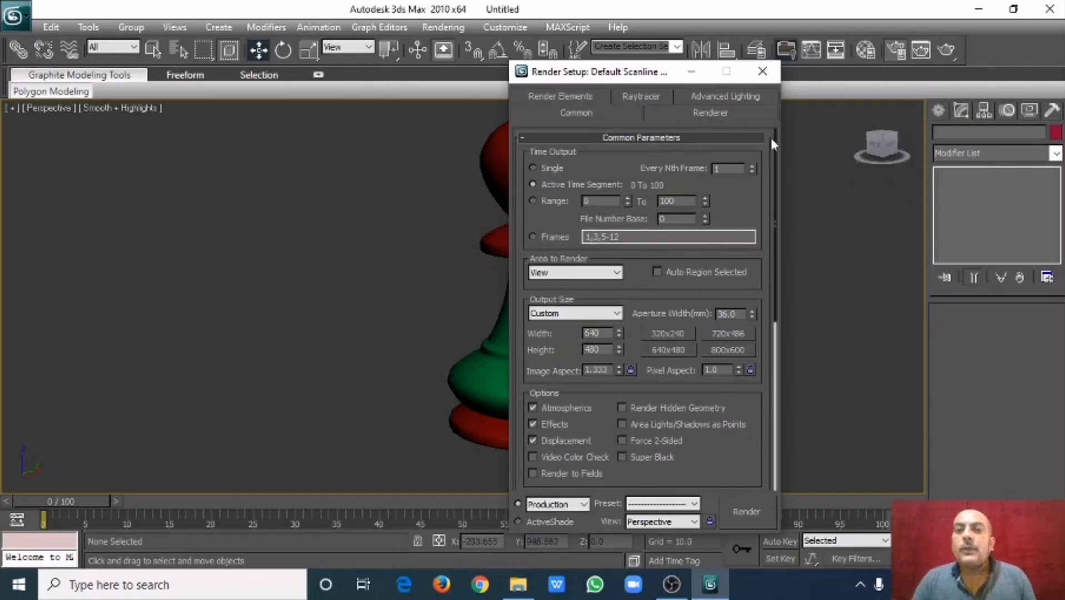
pyautogui.click(760, 72)
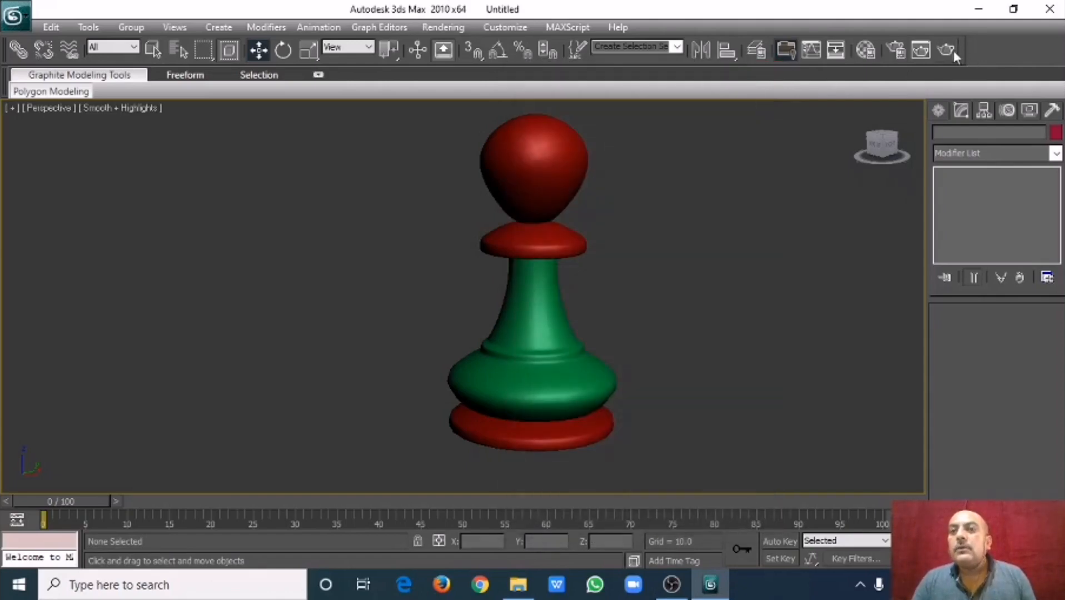
pyautogui.click(951, 50)
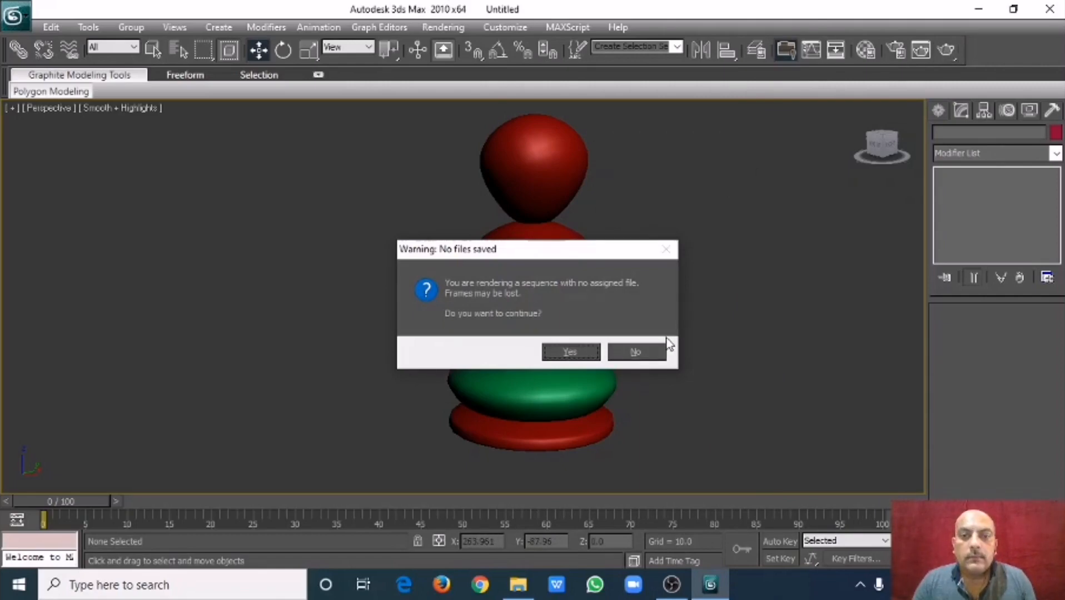
pyautogui.click(646, 353)
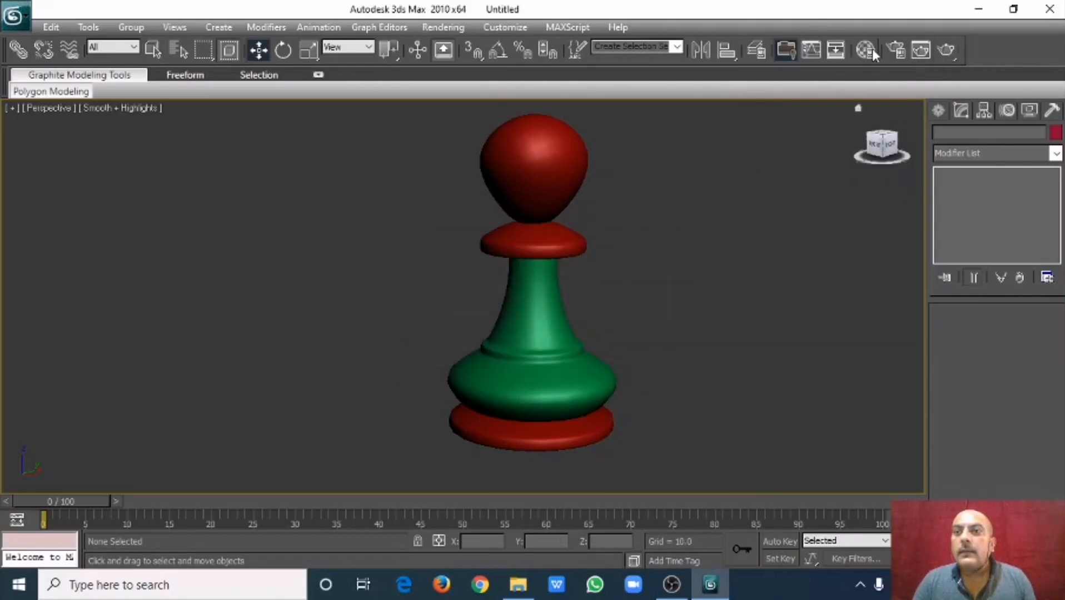
# - With the time output set to Single, render the perspective view at 640 x 480 and close the render and setup windows
pyautogui.press('F10')
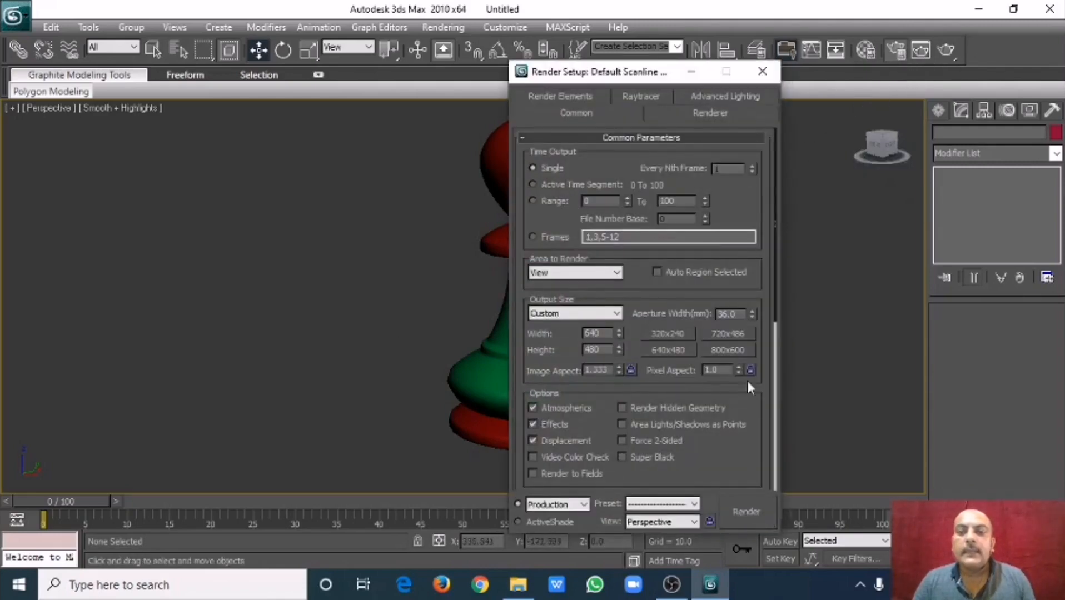
pyautogui.click(745, 512)
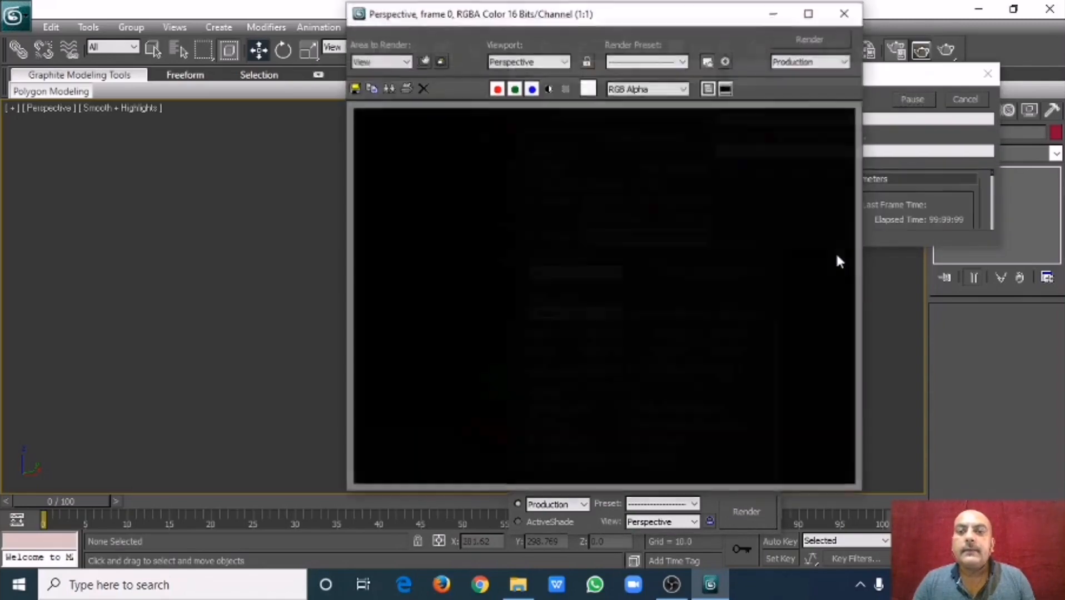
pyautogui.click(844, 13)
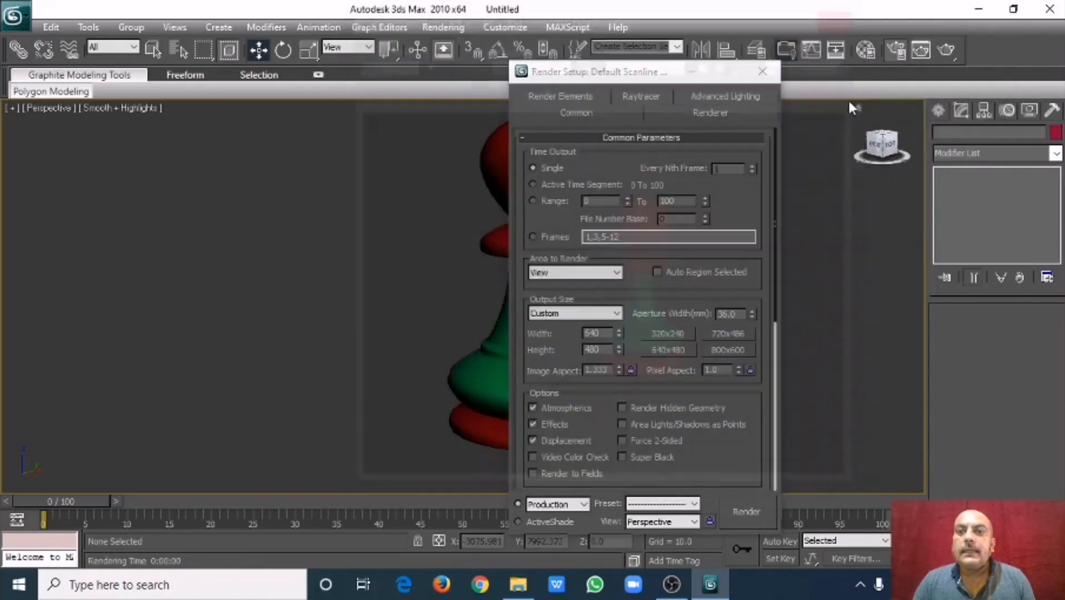
pyautogui.click(756, 72)
# - Show the safe frames in the perspective viewport
pyautogui.moveTo(642, 250); pyautogui.dragTo(590, 255, button='middle')
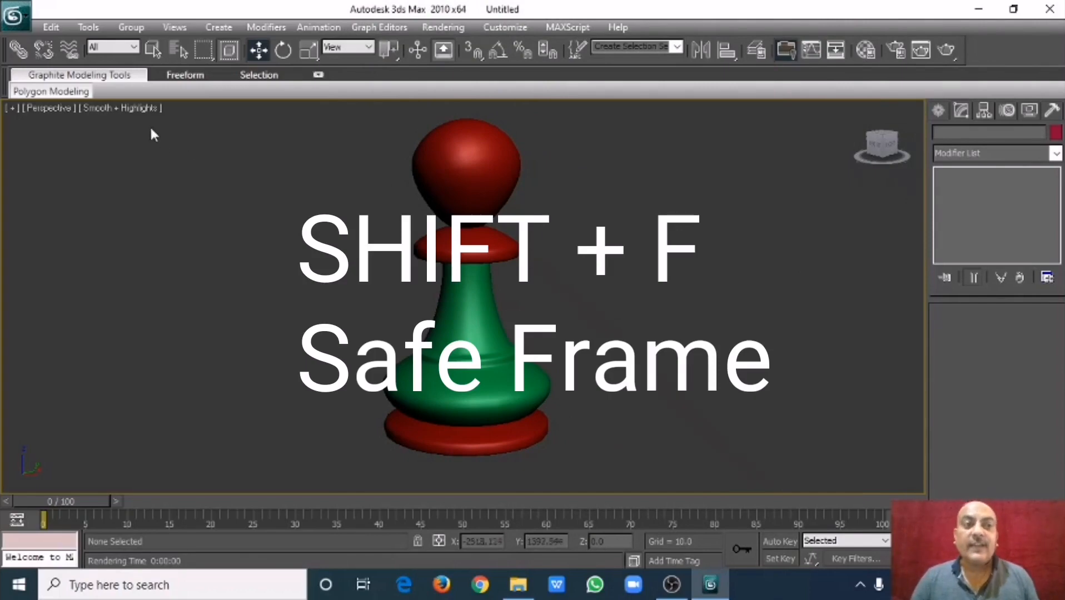
pyautogui.click(137, 109)
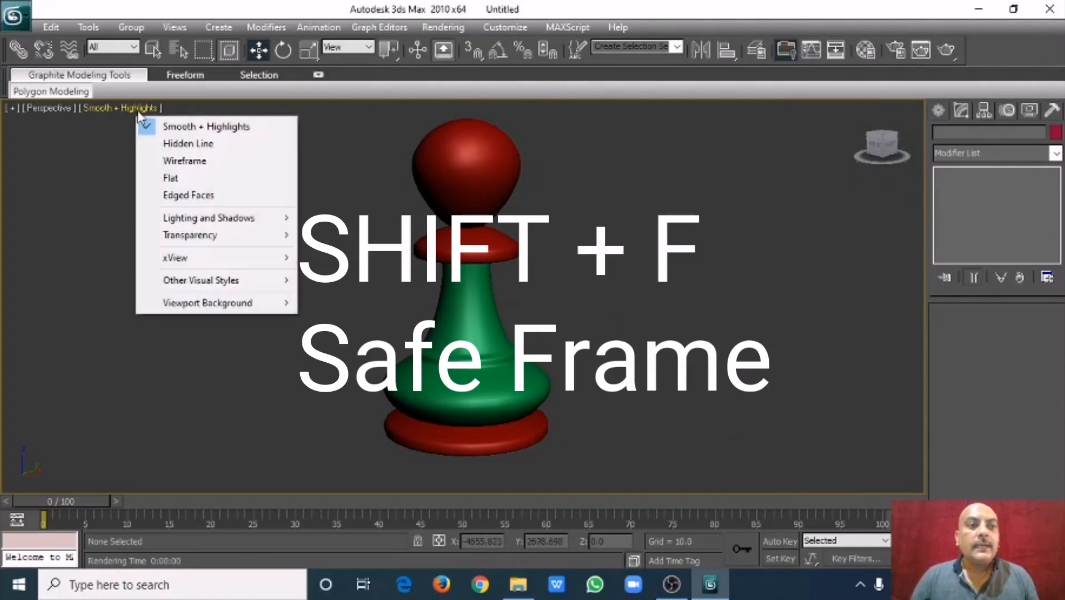
pyautogui.click(69, 109)
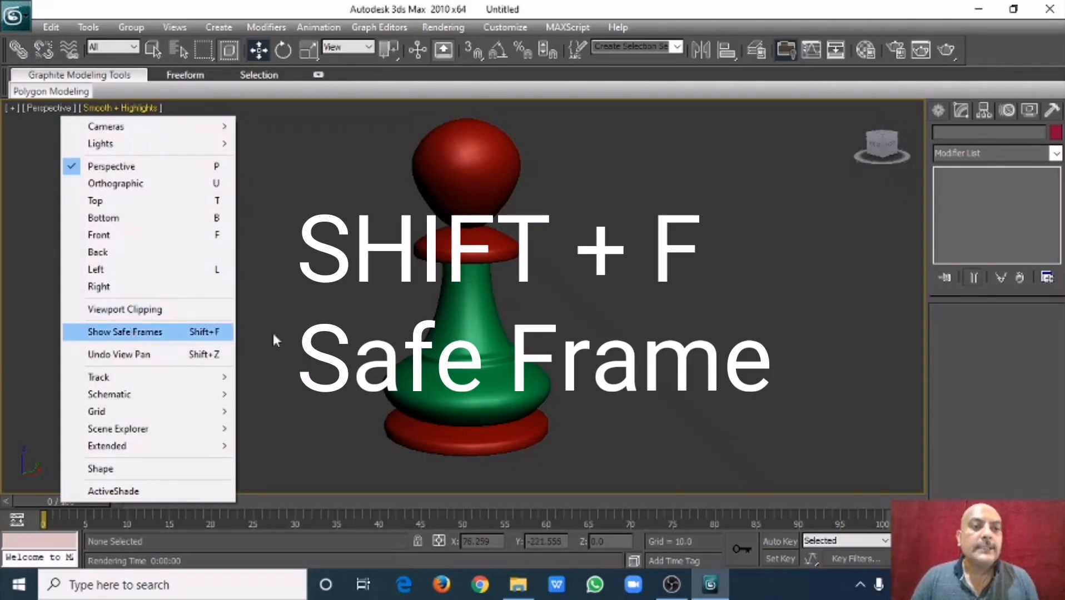
pyautogui.click(699, 318)
pyautogui.hotkey('shift', 'f')
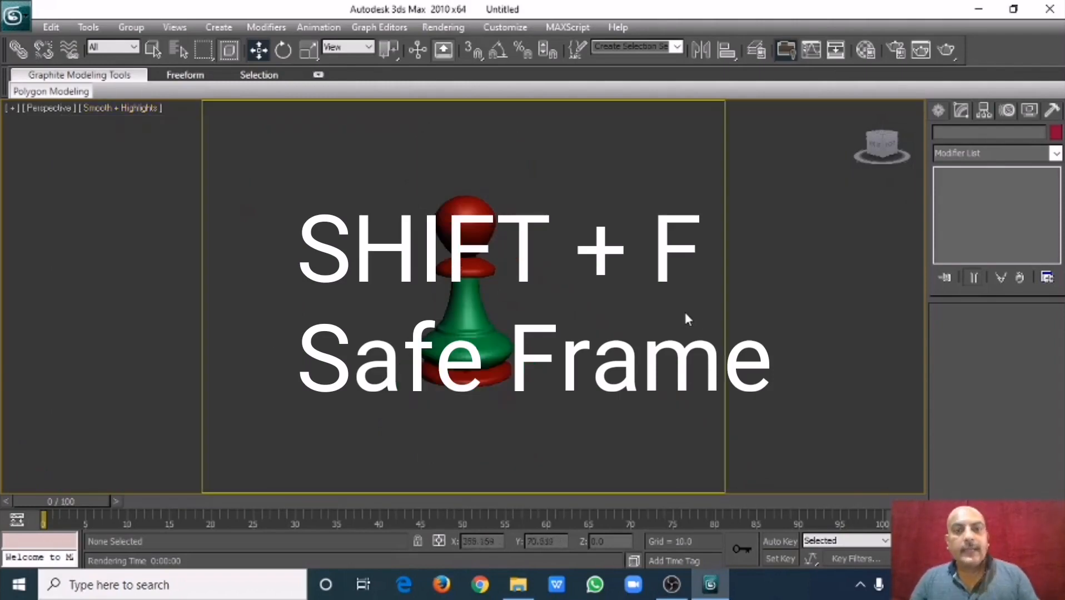
# - Fit the pawn large and centred inside the safe frame, render the perspective view and close the rendered image
pyautogui.scroll(6, 507, 308)
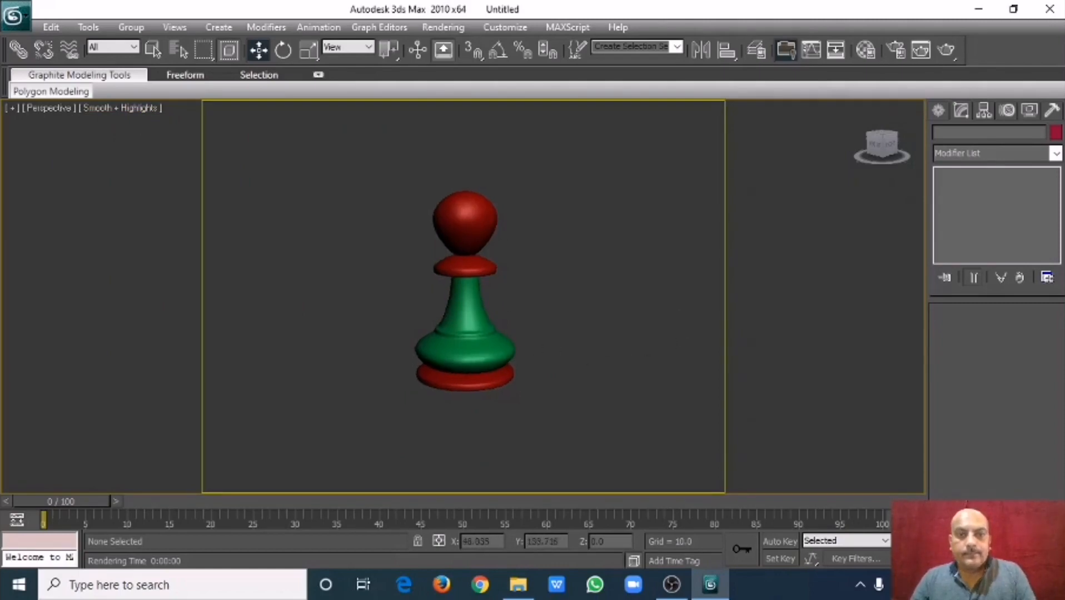
pyautogui.scroll(-5, 465, 295)
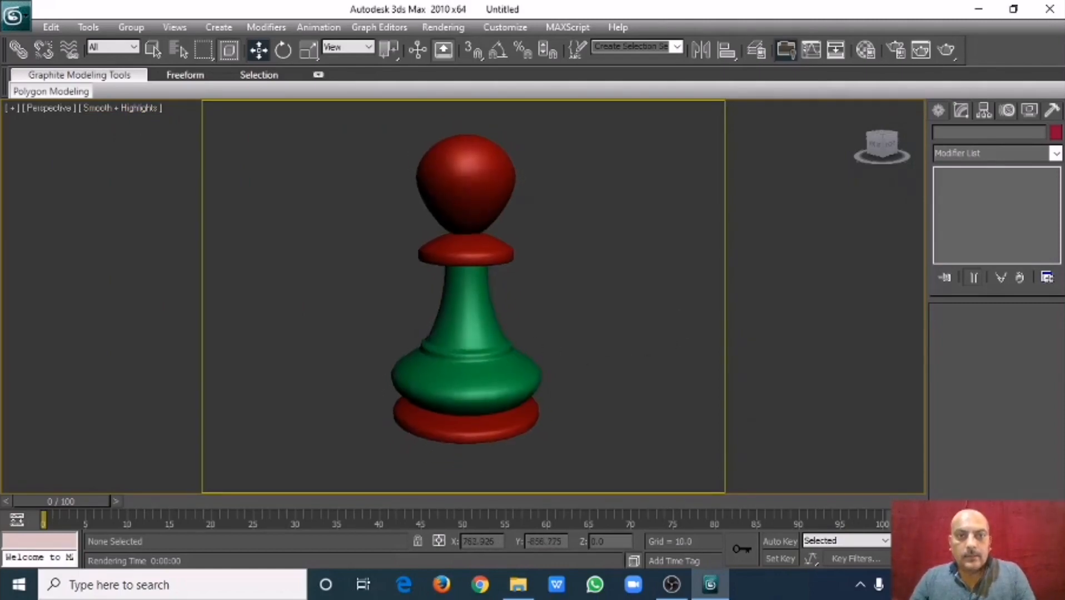
pyautogui.scroll(2, 466, 294)
pyautogui.moveTo(560, 237); pyautogui.dragTo(552, 240, button='middle')
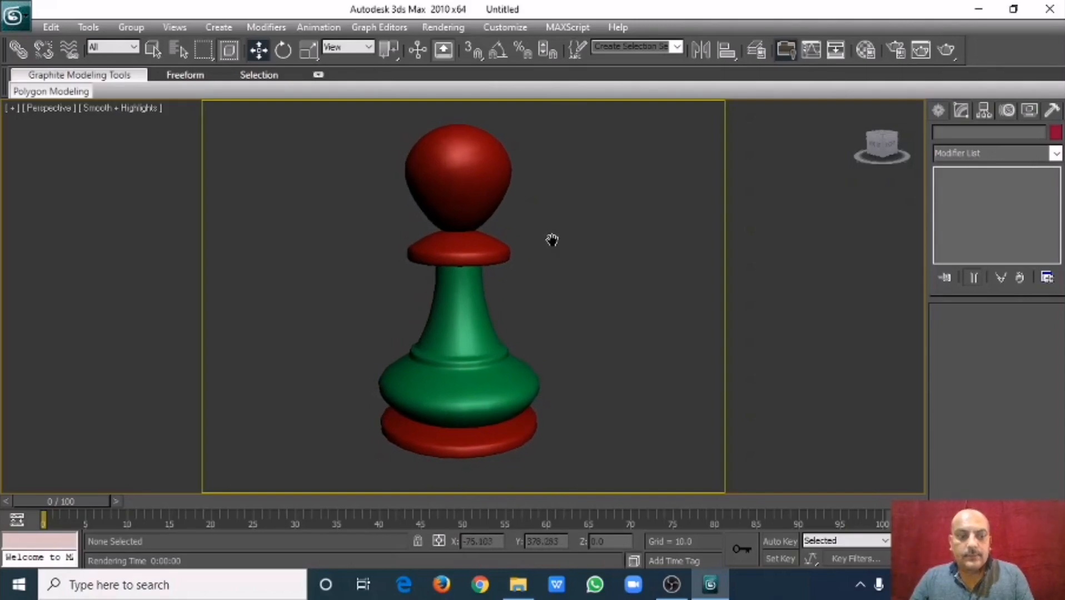
pyautogui.scroll(3, 463, 295)
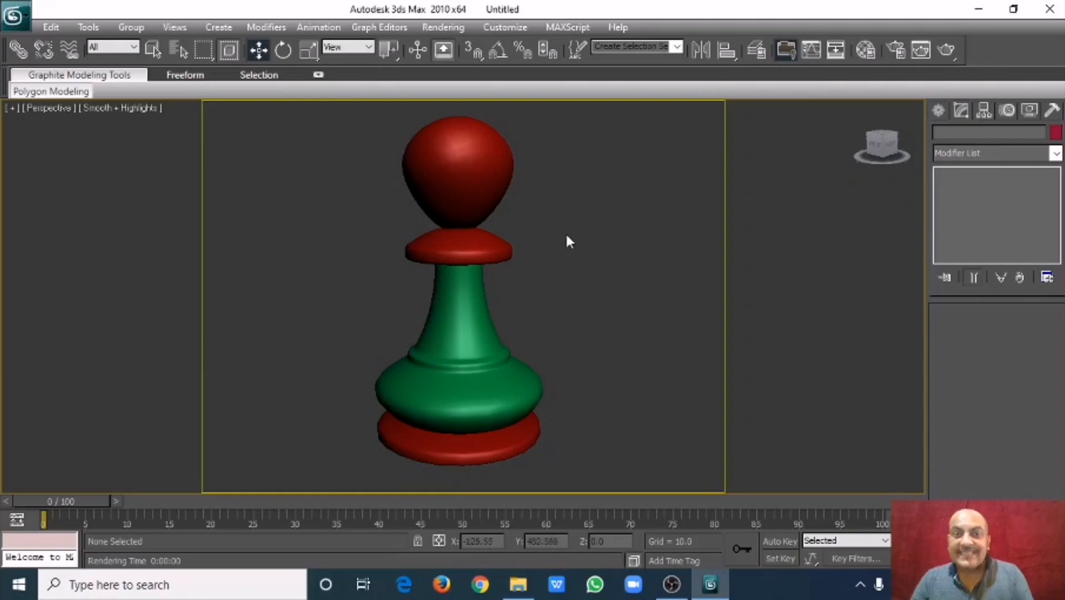
pyautogui.moveTo(567, 240); pyautogui.dragTo(577, 229, button='middle')
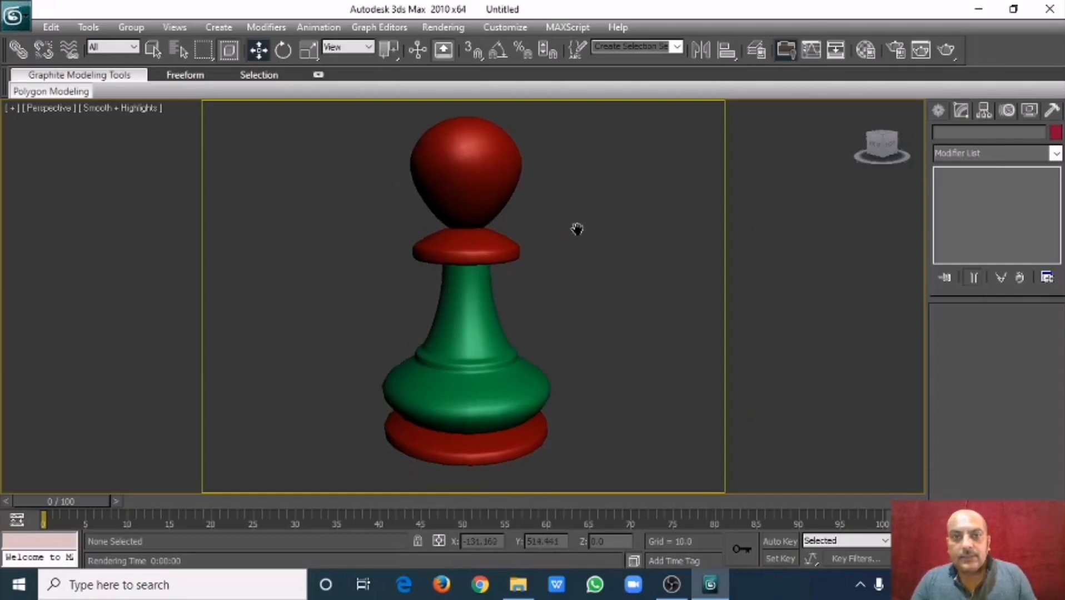
pyautogui.click(946, 50)
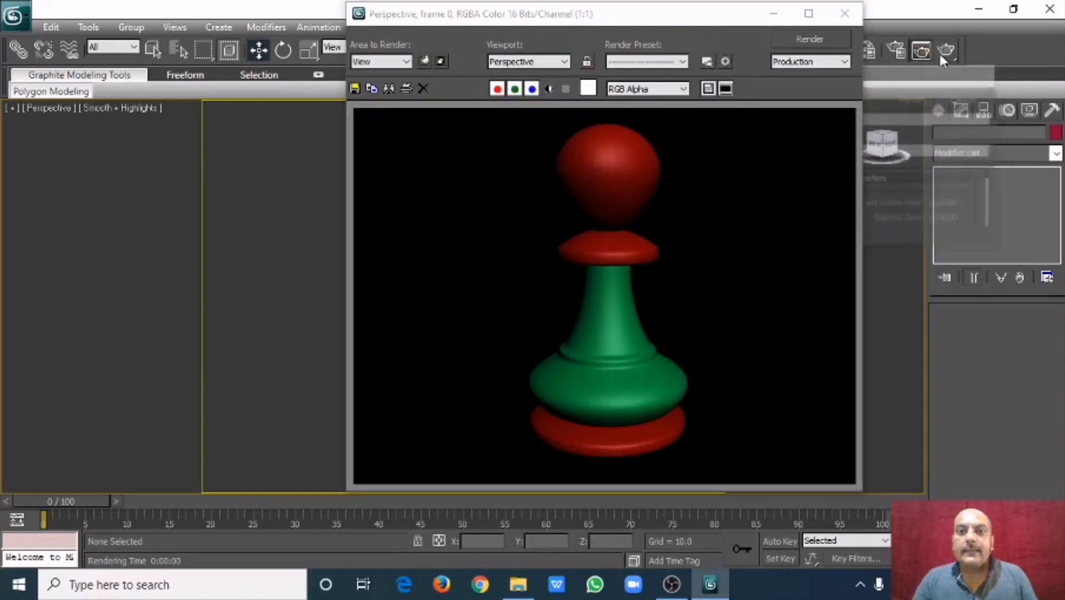
pyautogui.click(844, 14)
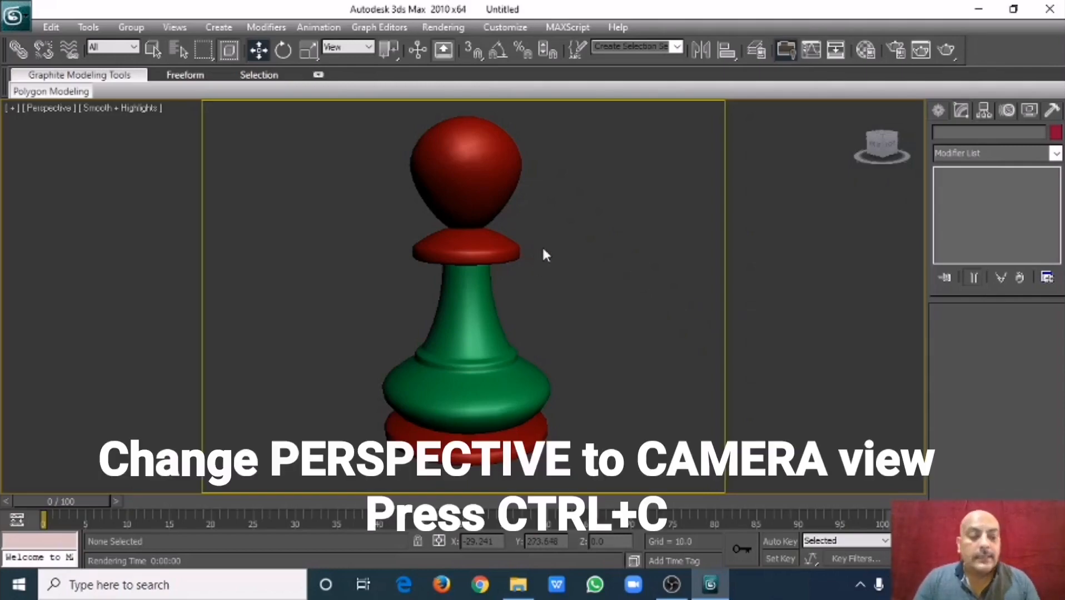
# - Create a target camera from the perspective view, set its lens to 35 mm and shift its framing slightly
pyautogui.hotkey('ctrl', 'c')
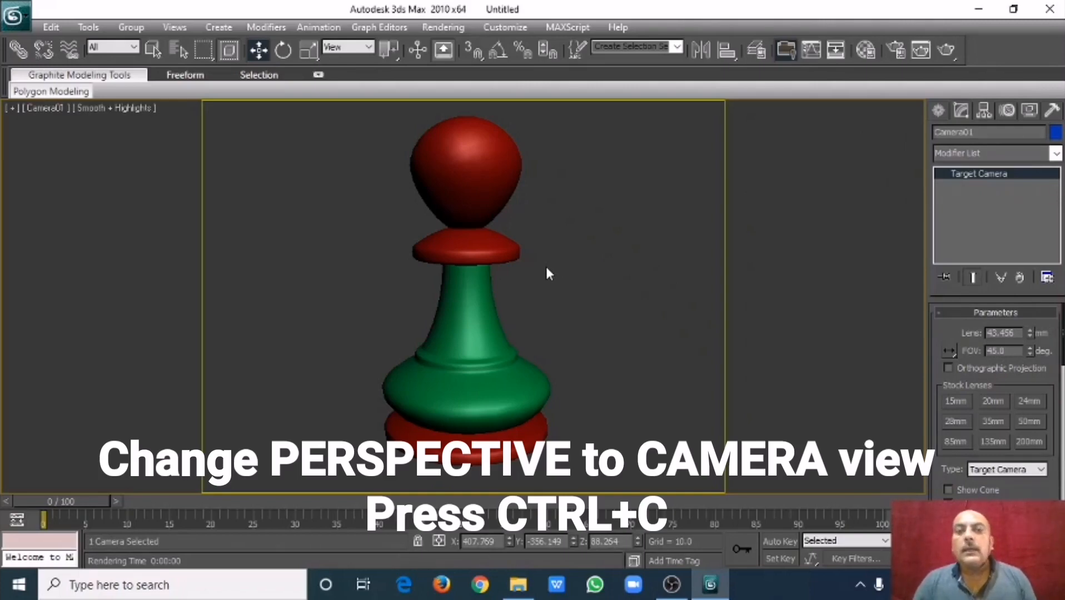
pyautogui.click(999, 421)
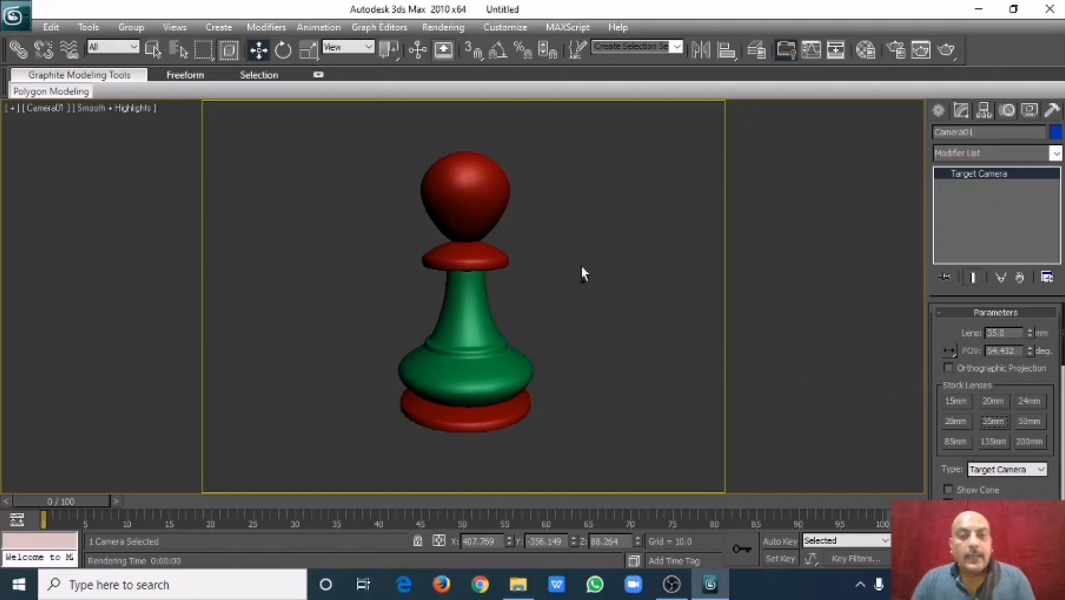
pyautogui.moveTo(542, 221)
pyautogui.mouseDown(button='middle')
pyautogui.moveTo(523, 222)
pyautogui.moveTo(531, 225)
pyautogui.mouseUp(button='middle')
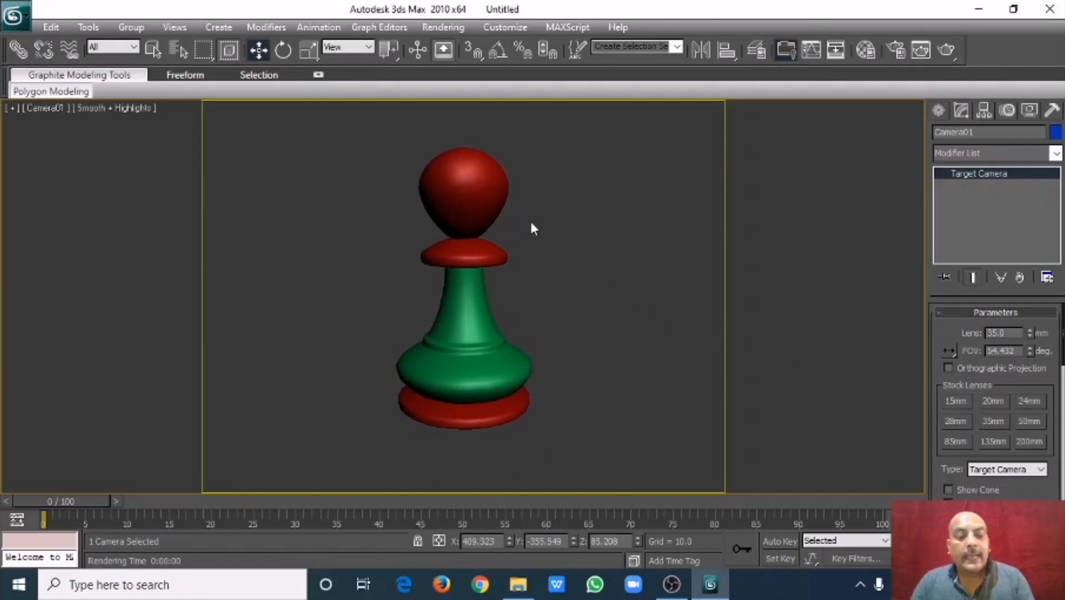
# - Move the camera closer to the pawn in the top view, to about X 350, Y -317, and raise it with its target slightly
pyautogui.hotkey('alt', 'w')
pyautogui.scroll(-5, 260, 209)
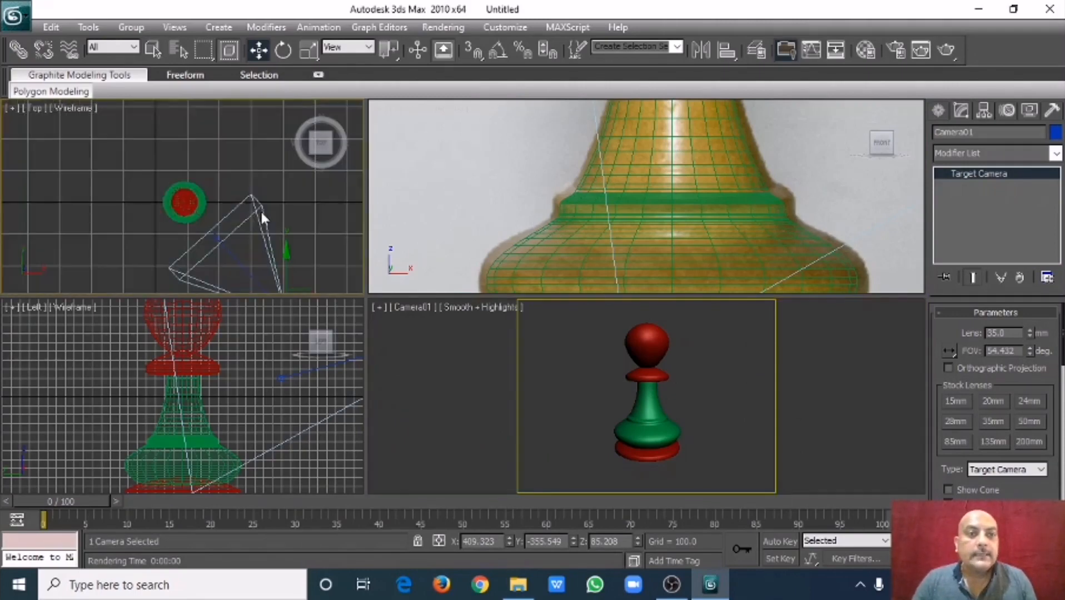
pyautogui.moveTo(260, 210); pyautogui.dragTo(252, 140, button='middle')
pyautogui.scroll(-2, 261, 194)
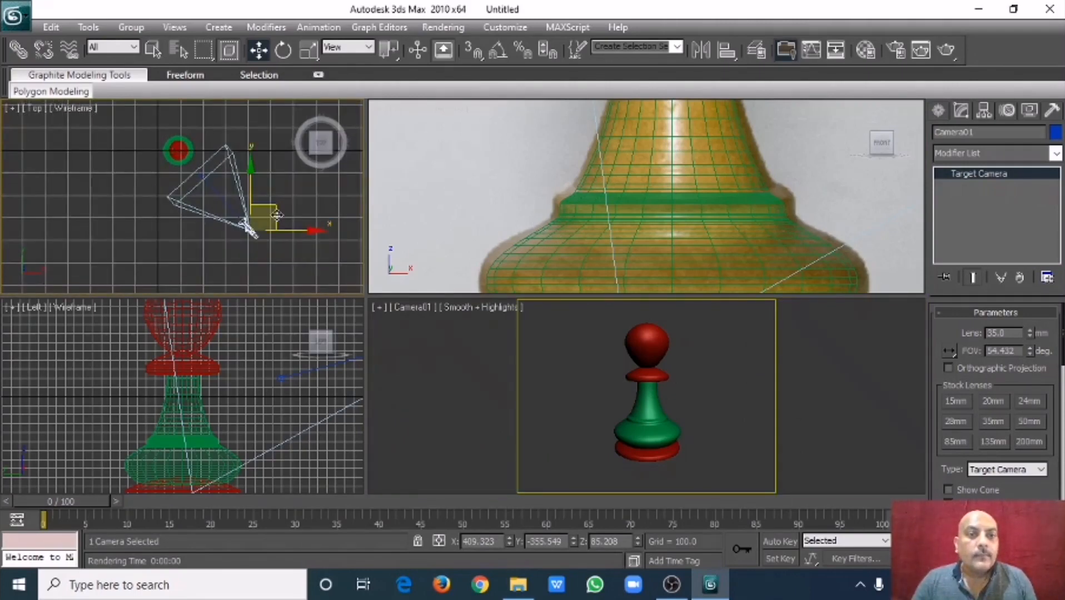
pyautogui.moveTo(274, 215); pyautogui.dragTo(262, 207)
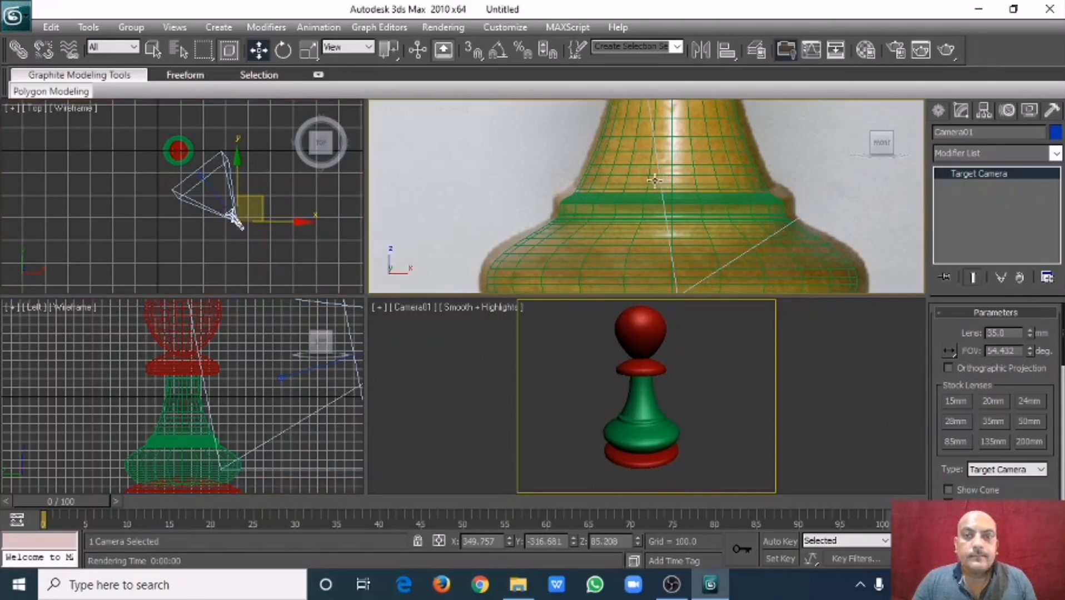
pyautogui.scroll(-5, 653, 189)
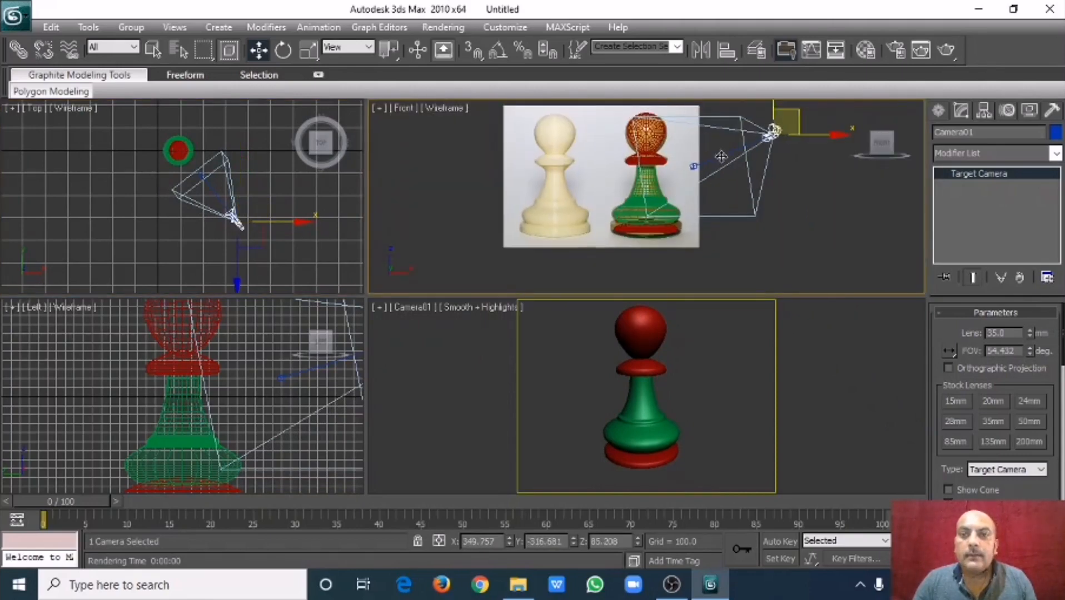
pyautogui.click(721, 155)
pyautogui.moveTo(735, 111); pyautogui.dragTo(735, 107)
pyautogui.click(761, 243)
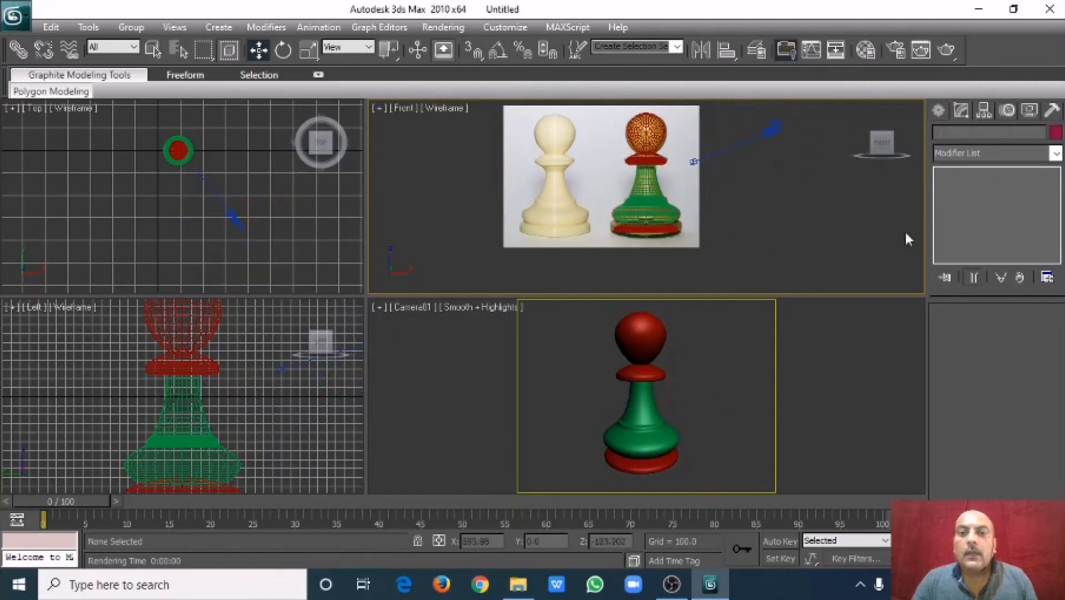
# - Create a standard target spotlight in the front view, placed above the reference image and aimed down at the pawn
pyautogui.click(938, 110)
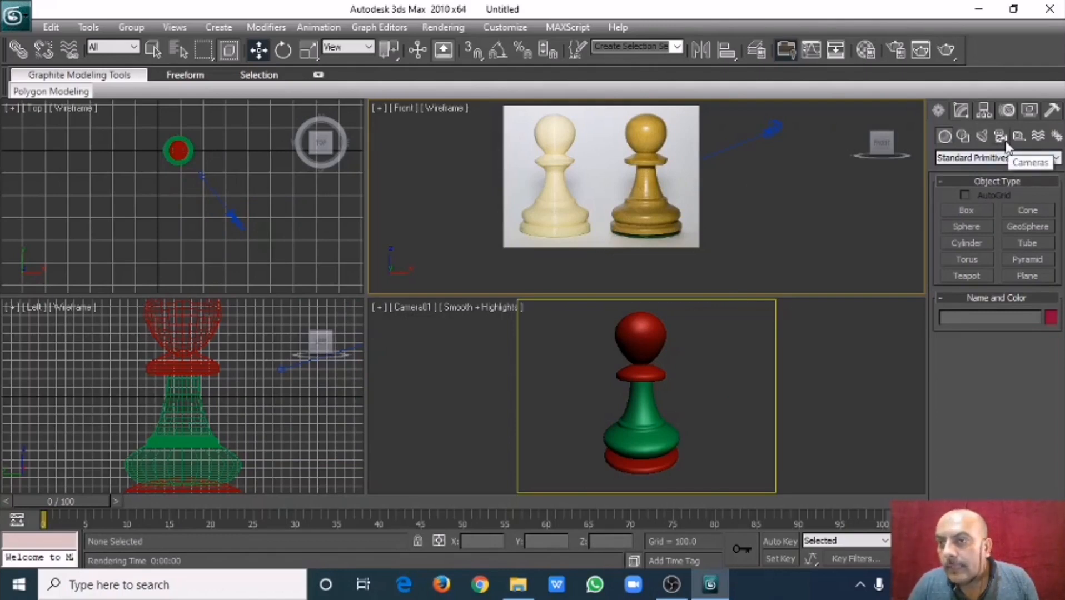
pyautogui.click(983, 140)
pyautogui.click(966, 210)
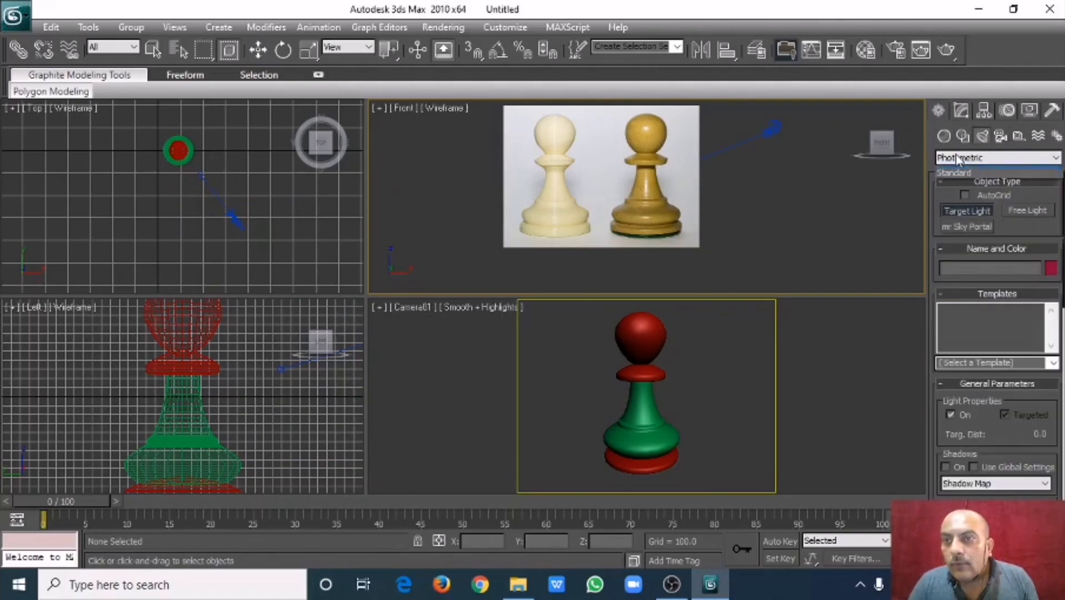
pyautogui.click(994, 157)
pyautogui.click(961, 179)
pyautogui.click(966, 211)
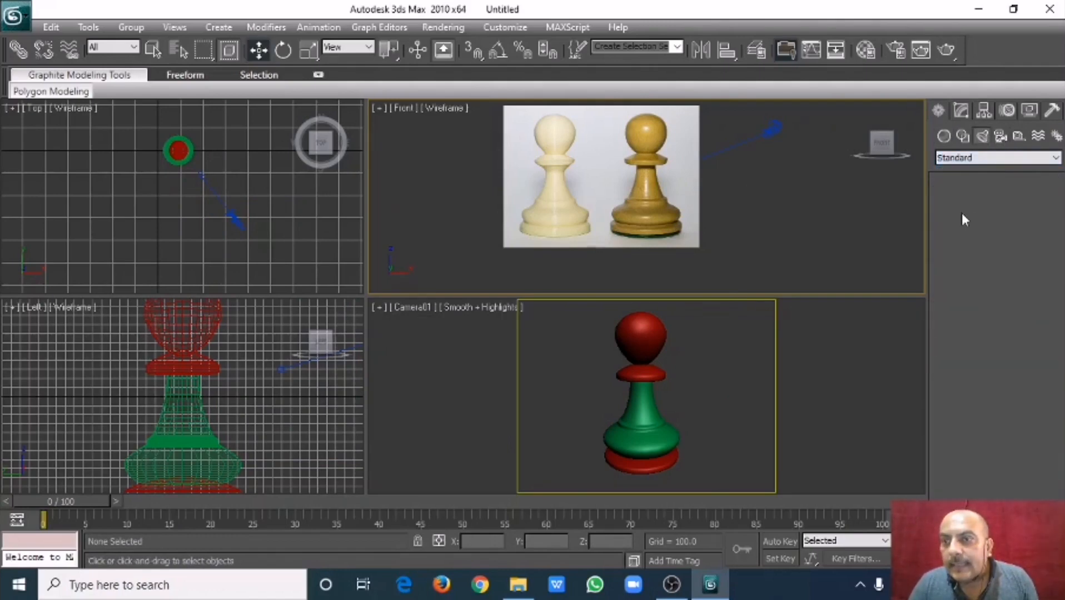
pyautogui.scroll(-2, 639, 222)
pyautogui.scroll(-2, 646, 219)
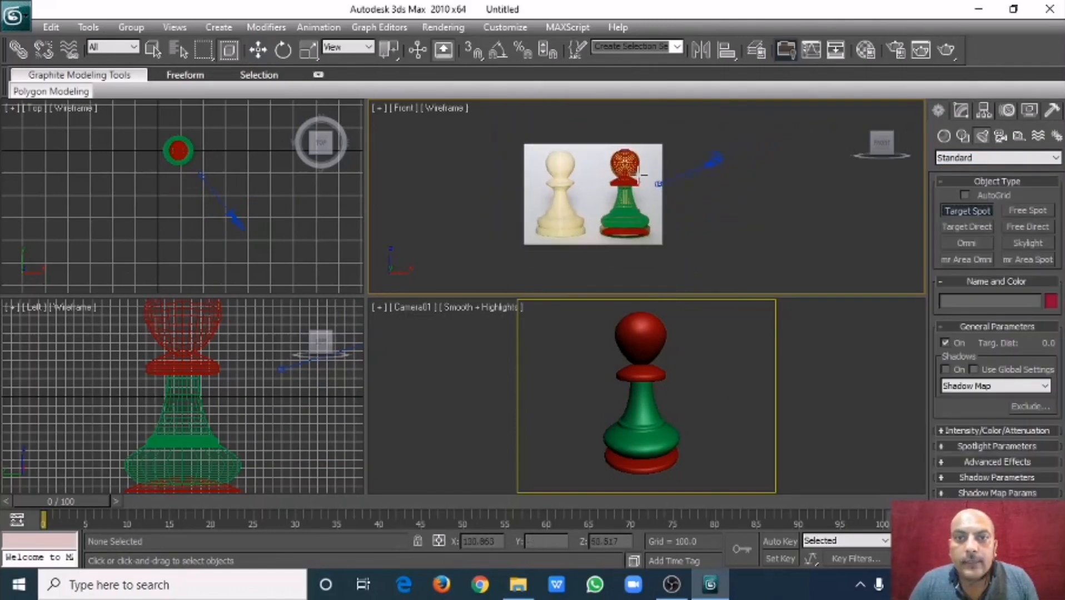
pyautogui.moveTo(586, 116); pyautogui.dragTo(630, 210)
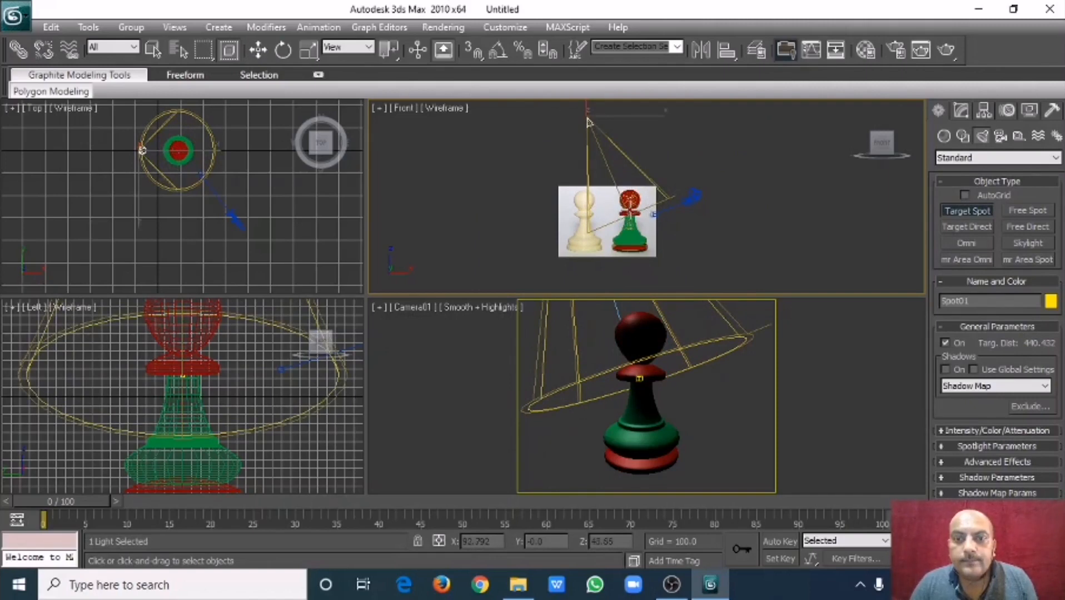
pyautogui.click(257, 51)
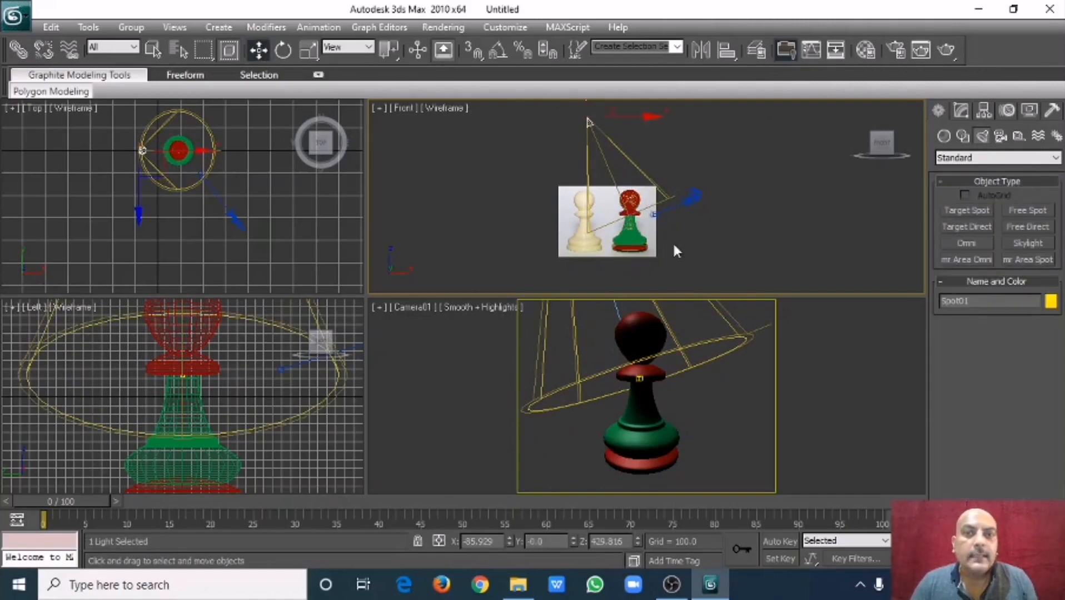
# - Render the camera view with the spotlight and close the rendered image
pyautogui.rightClick(793, 366)
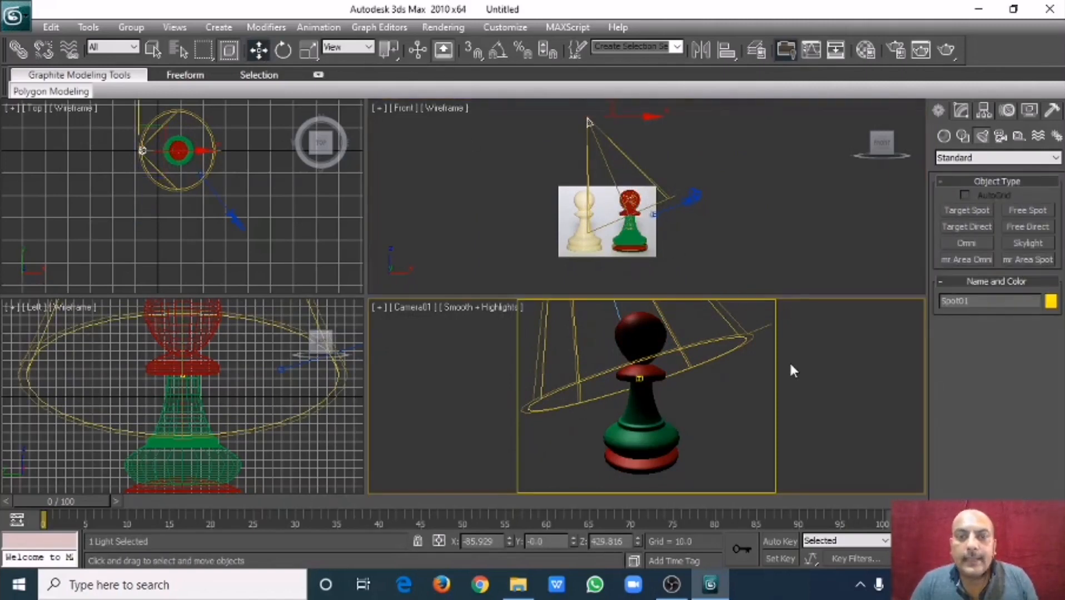
pyautogui.click(946, 50)
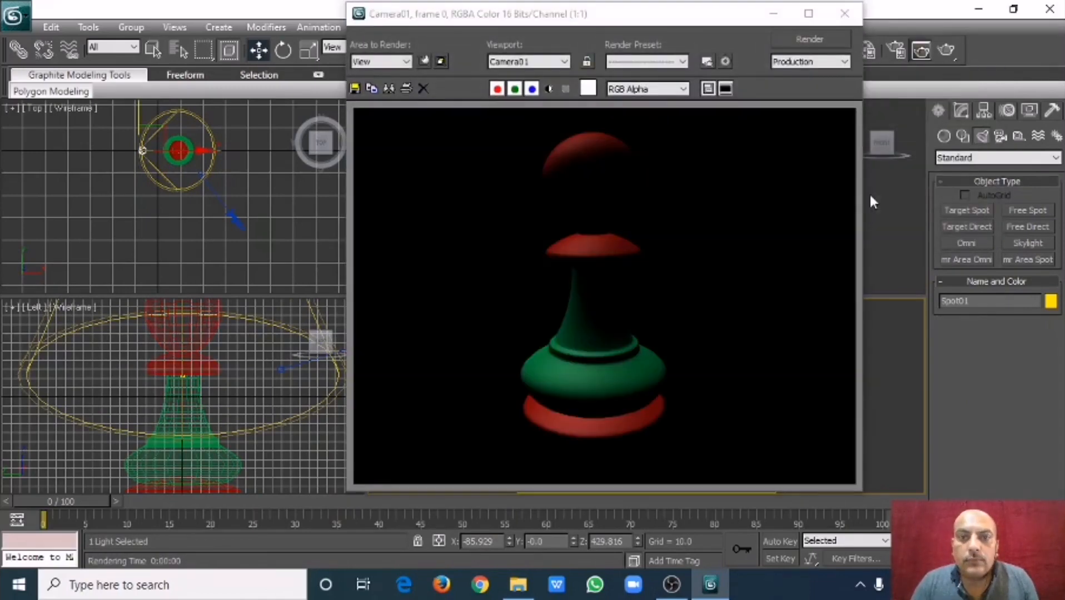
pyautogui.click(844, 13)
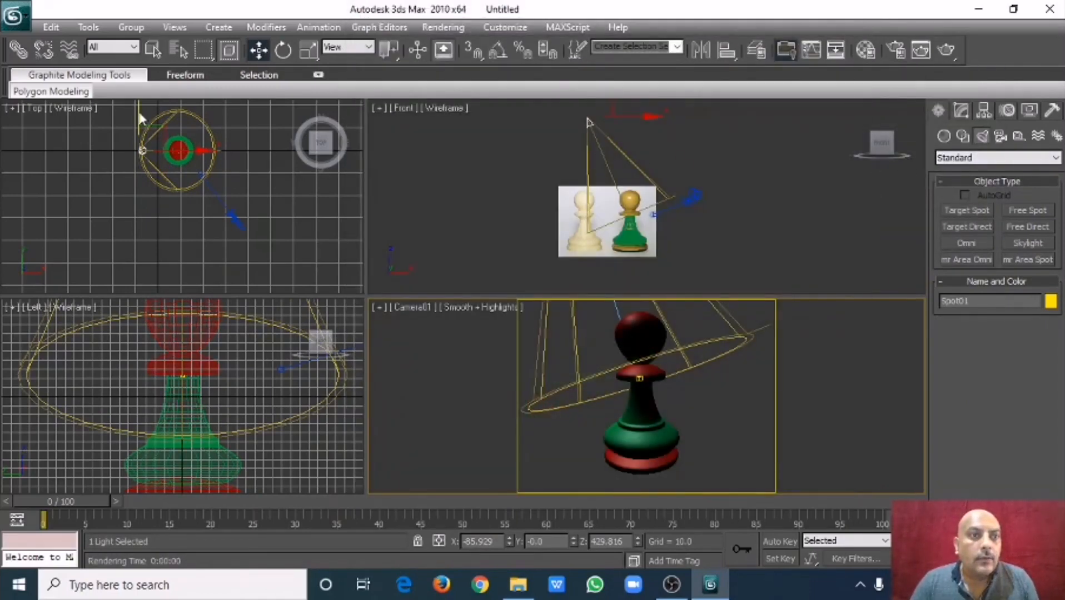
# - Move the spotlight in the top view to about Y -171 and turn on its Shadow Map shadows
pyautogui.moveTo(138, 112); pyautogui.dragTo(138, 149)
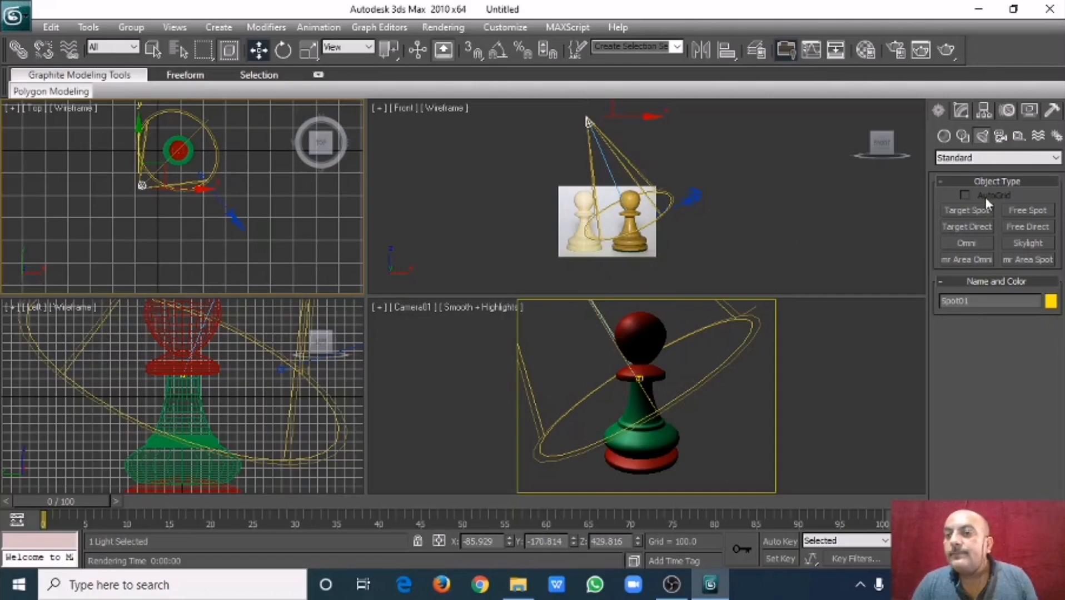
pyautogui.click(962, 111)
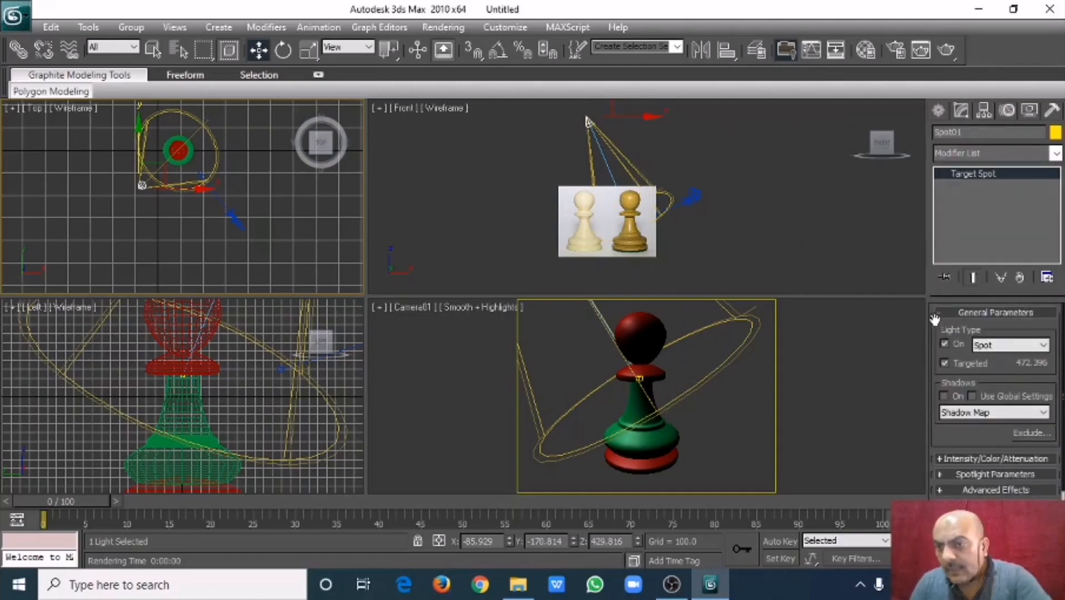
pyautogui.moveTo(932, 307); pyautogui.dragTo(934, 328)
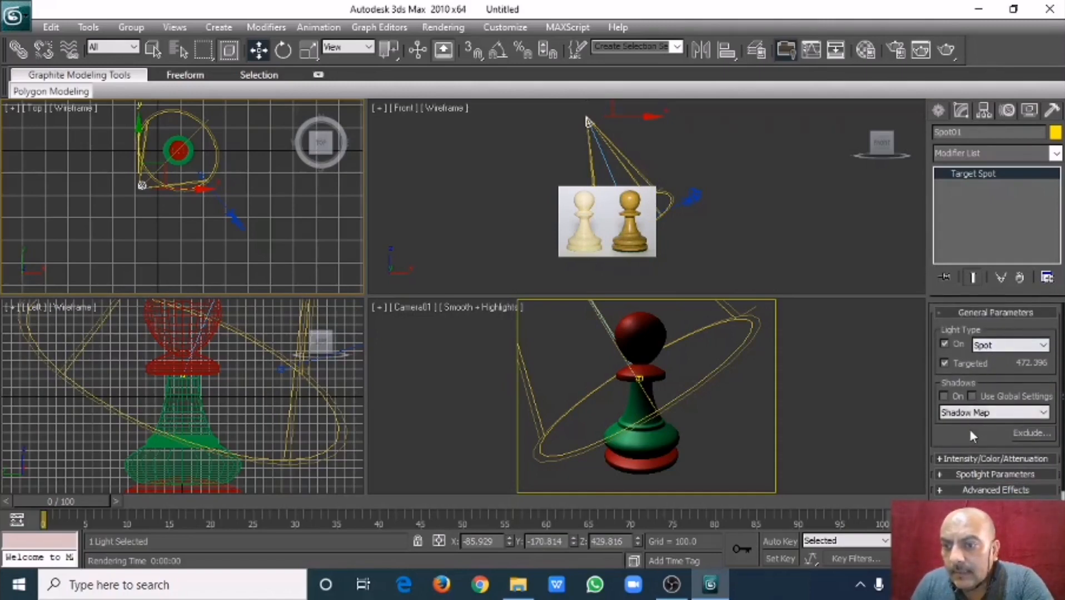
pyautogui.click(943, 396)
pyautogui.moveTo(940, 366); pyautogui.dragTo(941, 329)
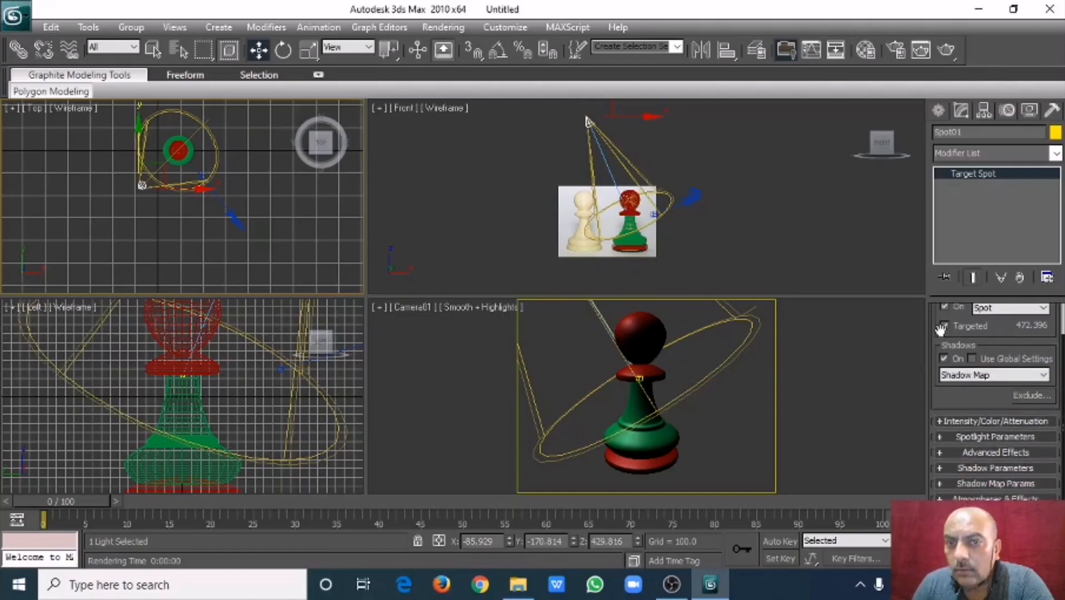
pyautogui.click(830, 219)
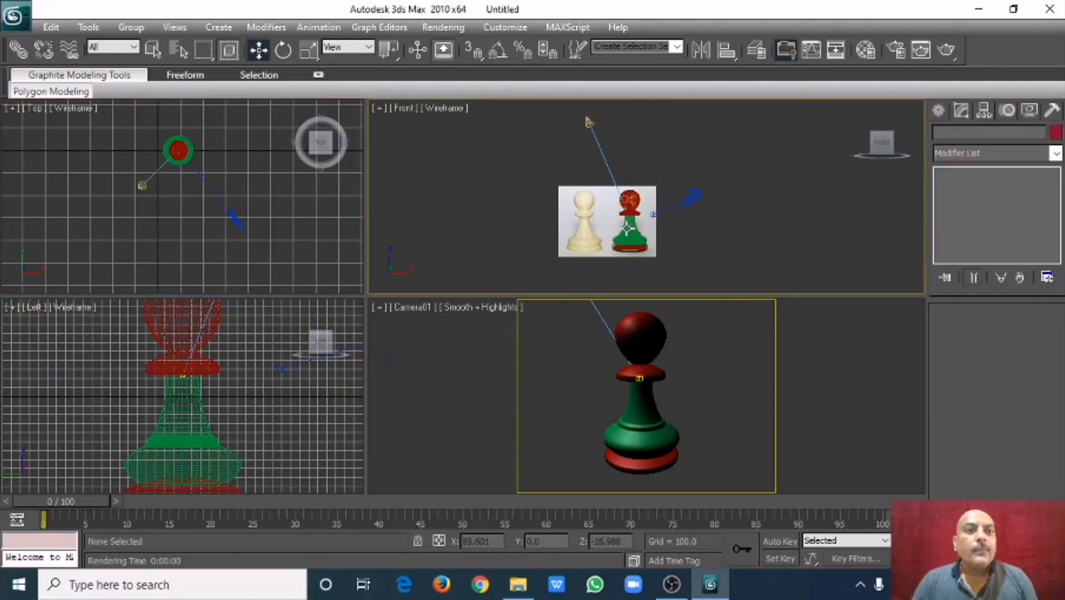
# - Draw a plane about 1158 long and 1414 wide around the pawn in the top view
pyautogui.click(939, 110)
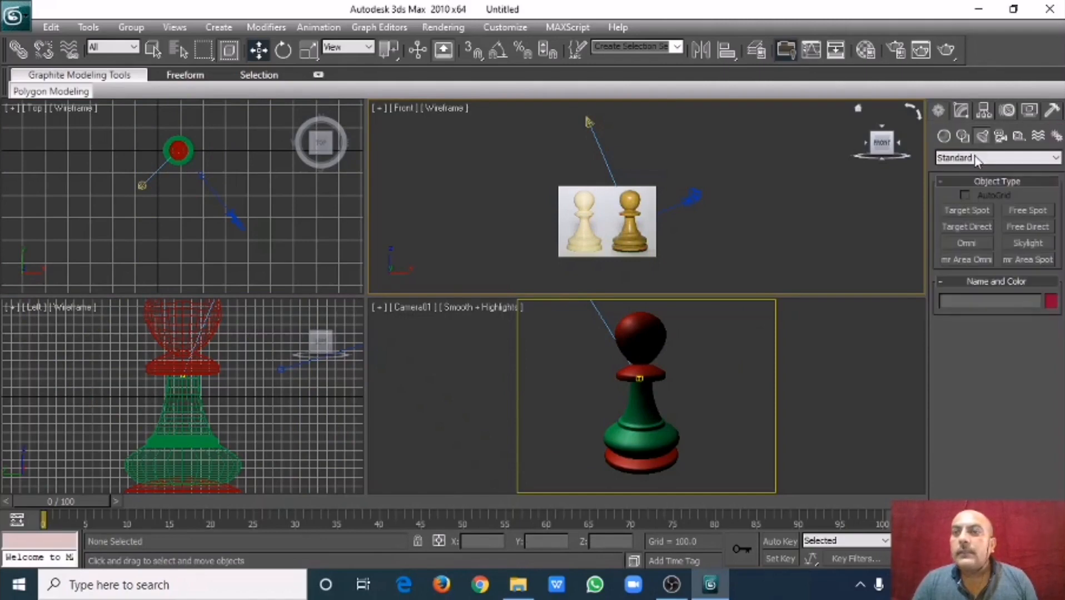
pyautogui.click(944, 136)
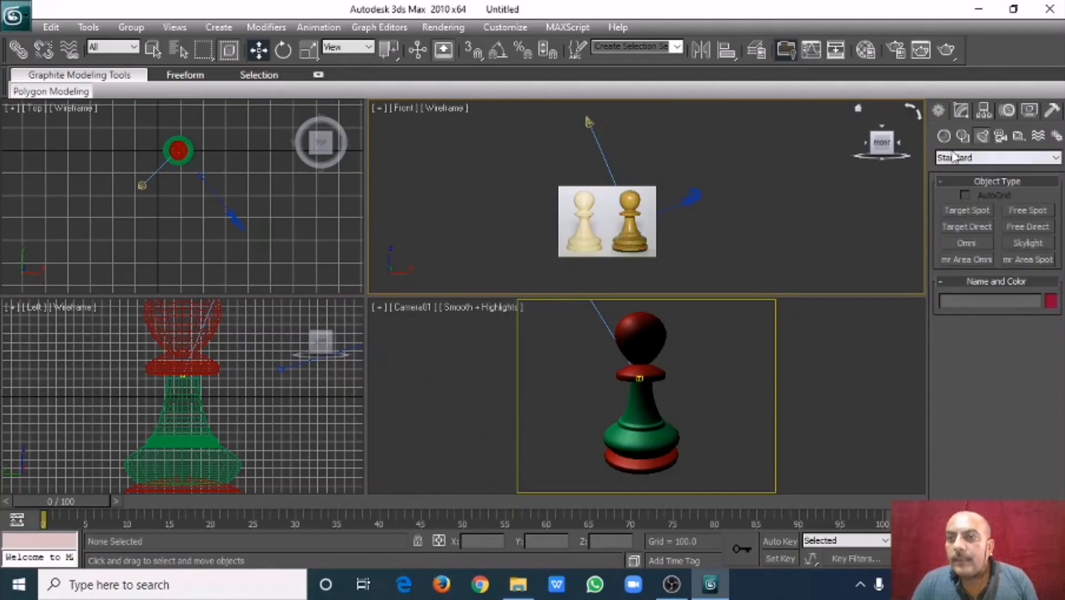
pyautogui.click(1017, 273)
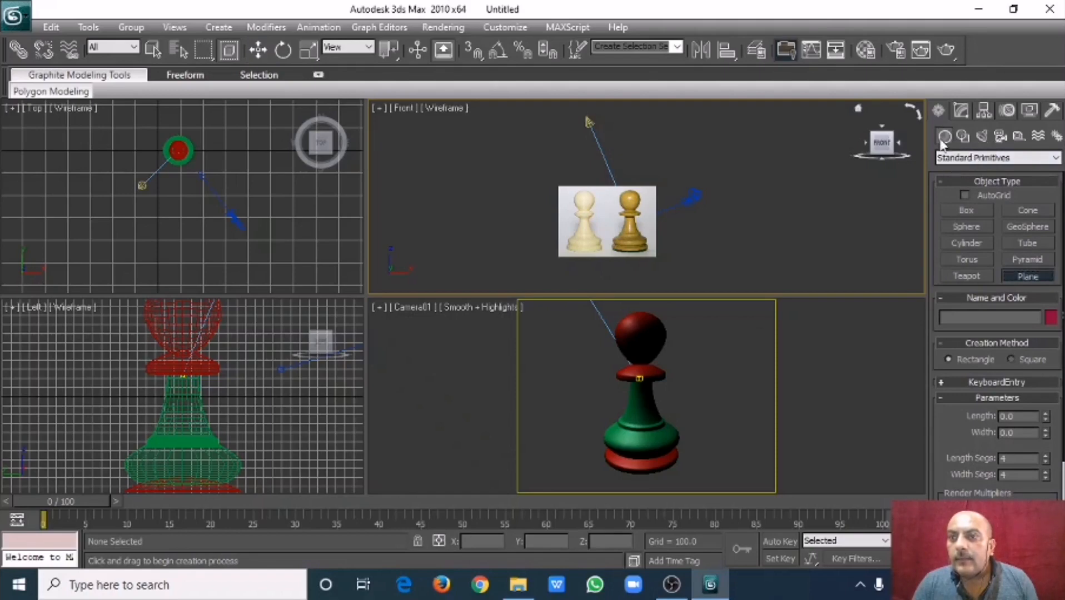
pyautogui.rightClick(270, 218)
pyautogui.scroll(-4, 271, 222)
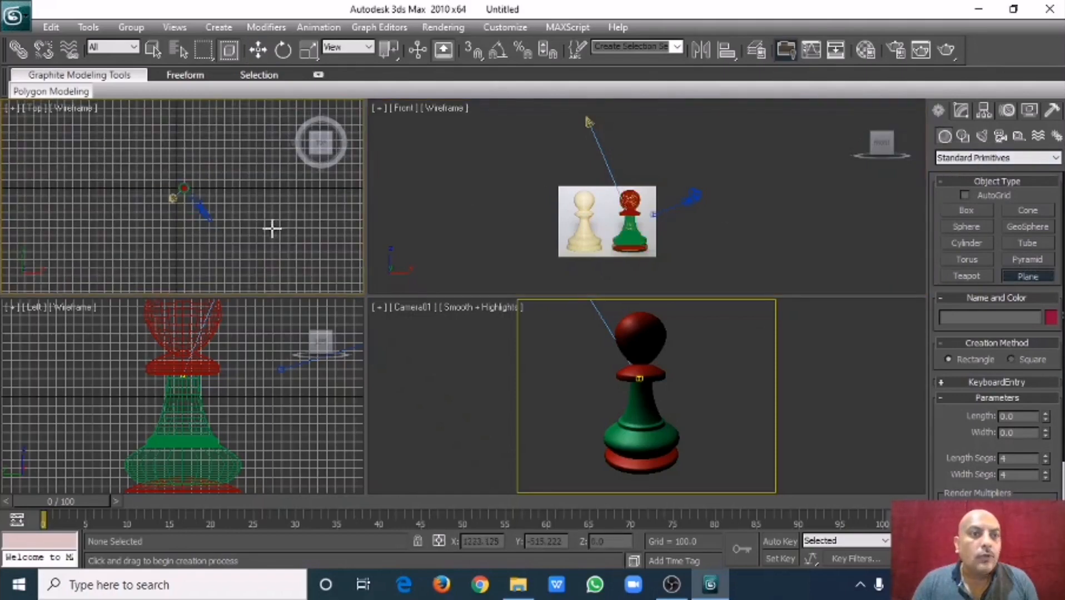
pyautogui.moveTo(110, 127); pyautogui.dragTo(224, 219)
pyautogui.click(259, 51)
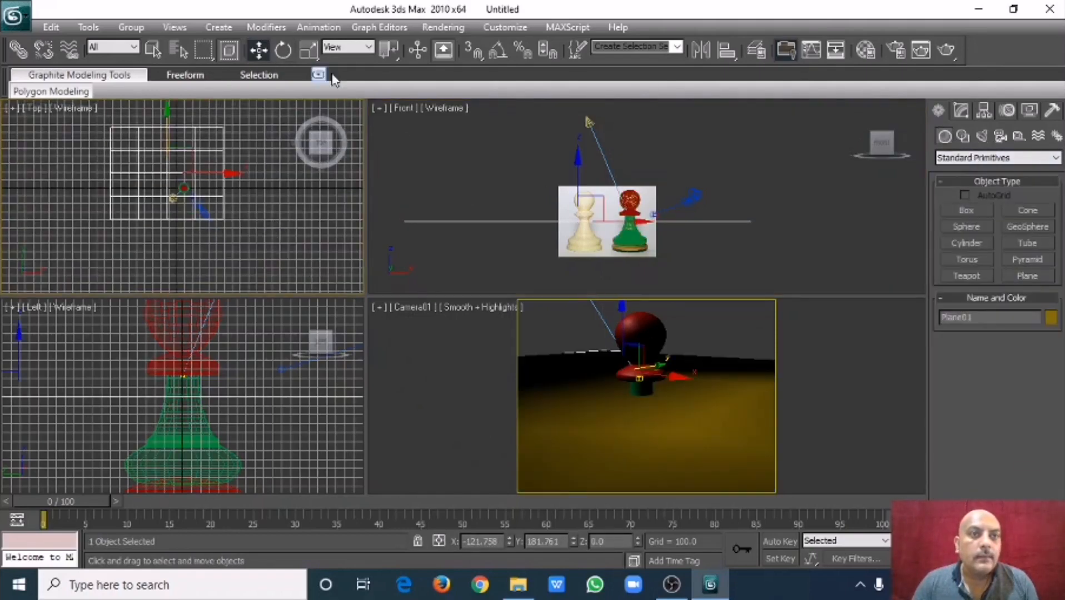
# - Set the plane's length and width to 1000
pyautogui.click(966, 112)
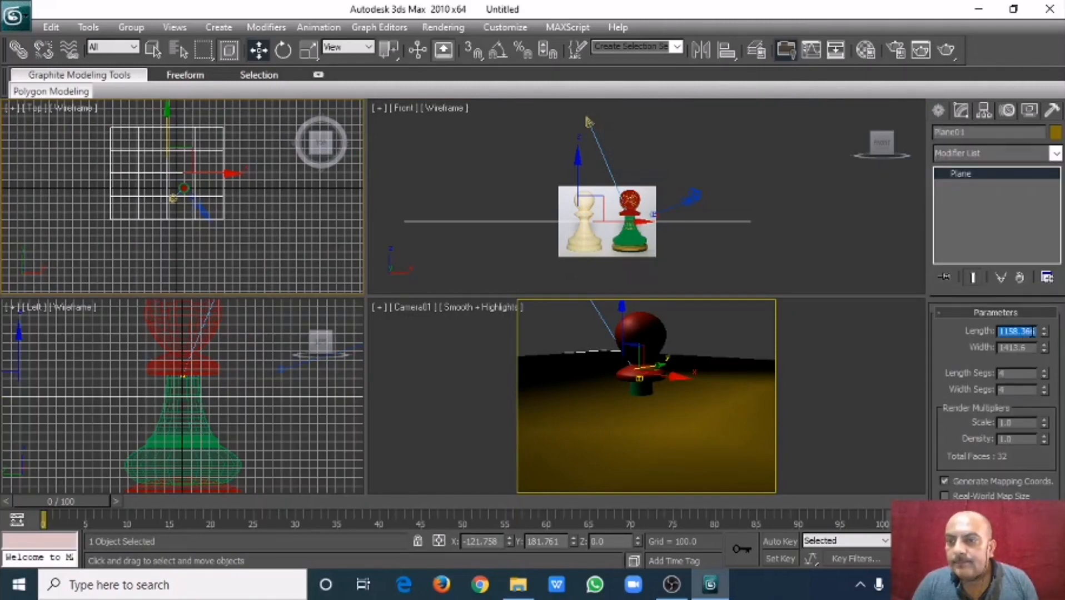
pyautogui.write('1000')
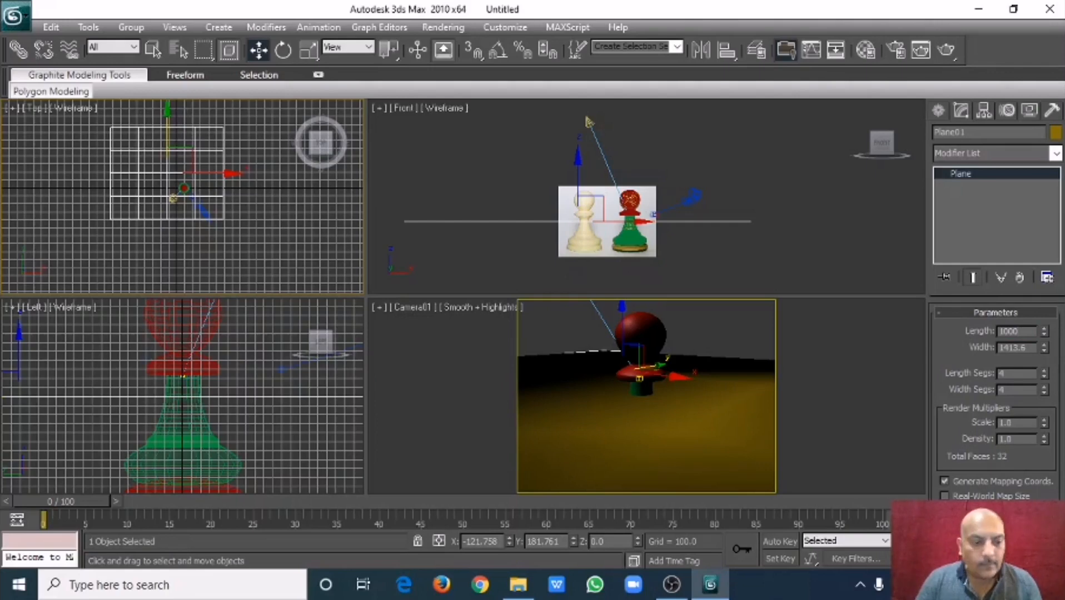
pyautogui.press('Tab')
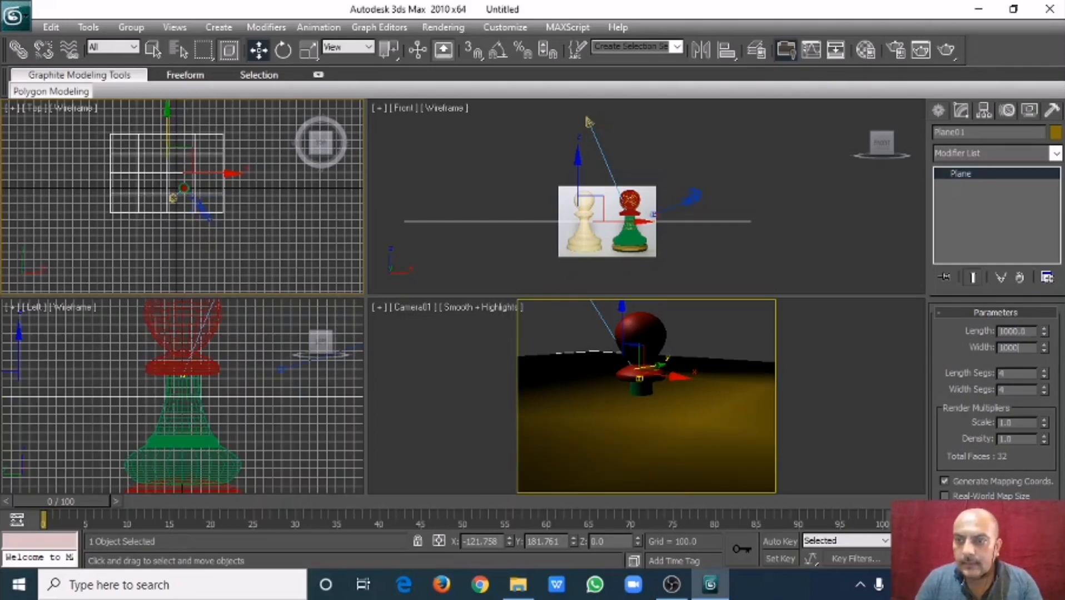
pyautogui.write('1000')
pyautogui.press('Return')
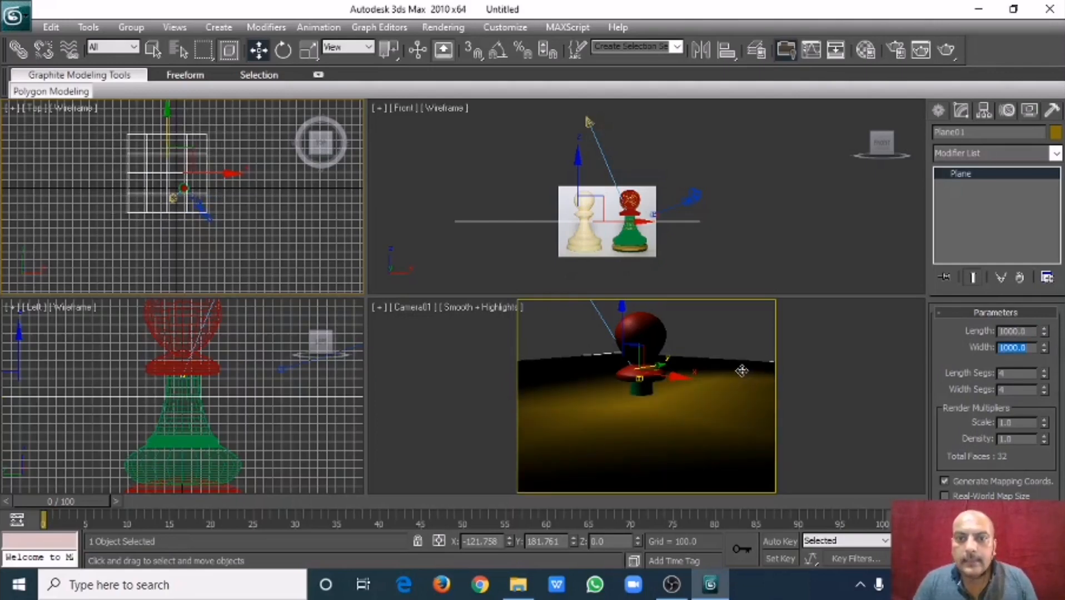
# - Lower the plane to the pawn's base at about Z -124 and enlarge it to about 12750 long and 5350 wide
pyautogui.moveTo(652, 160); pyautogui.dragTo(660, 139, button='middle')
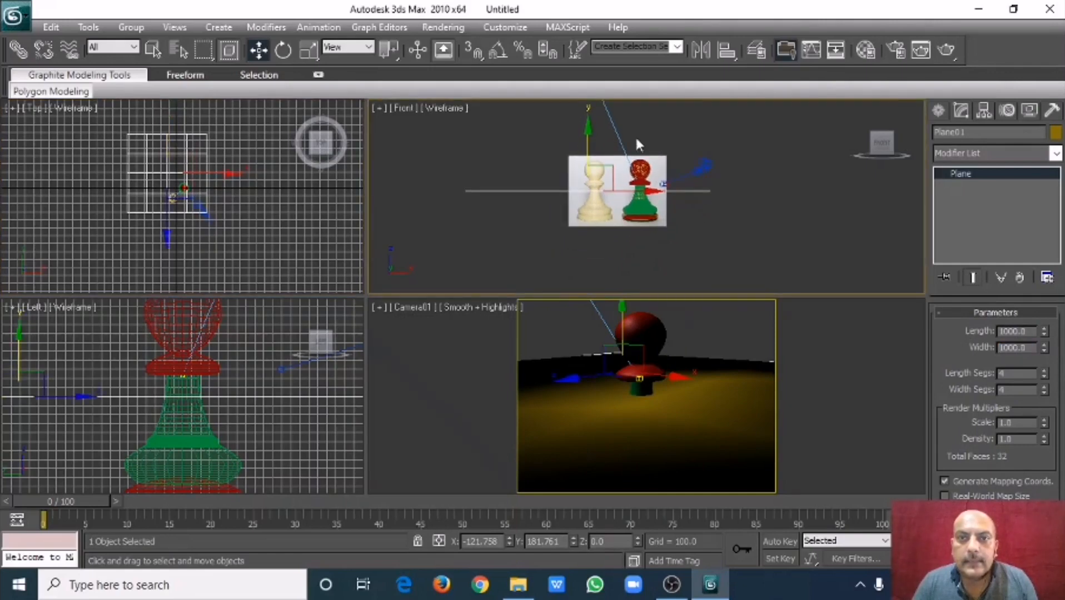
pyautogui.moveTo(588, 136); pyautogui.dragTo(598, 165)
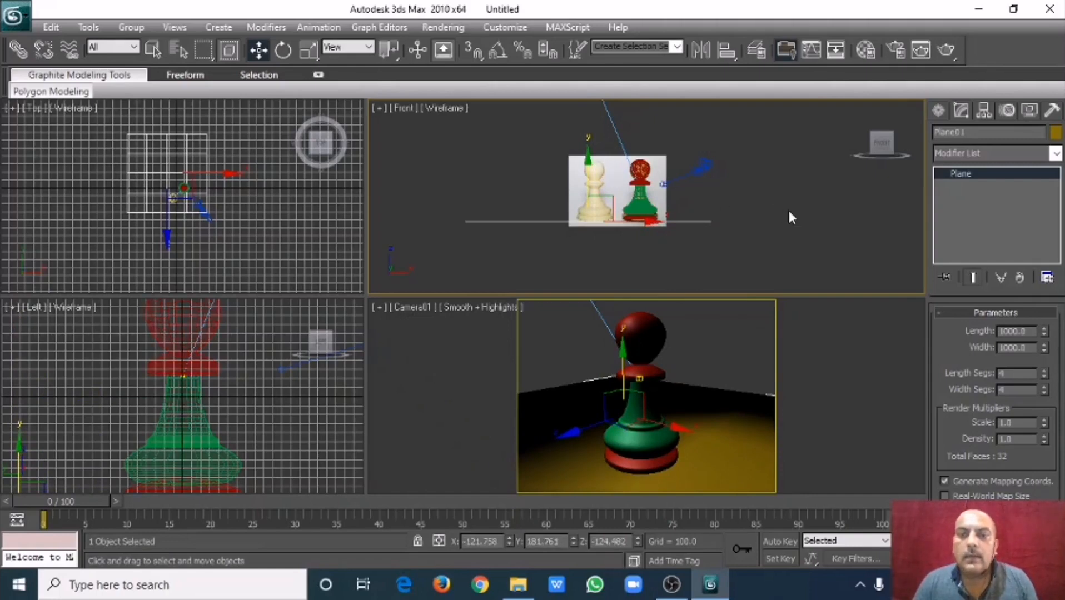
pyautogui.moveTo(1044, 329); pyautogui.dragTo(1044, 278)
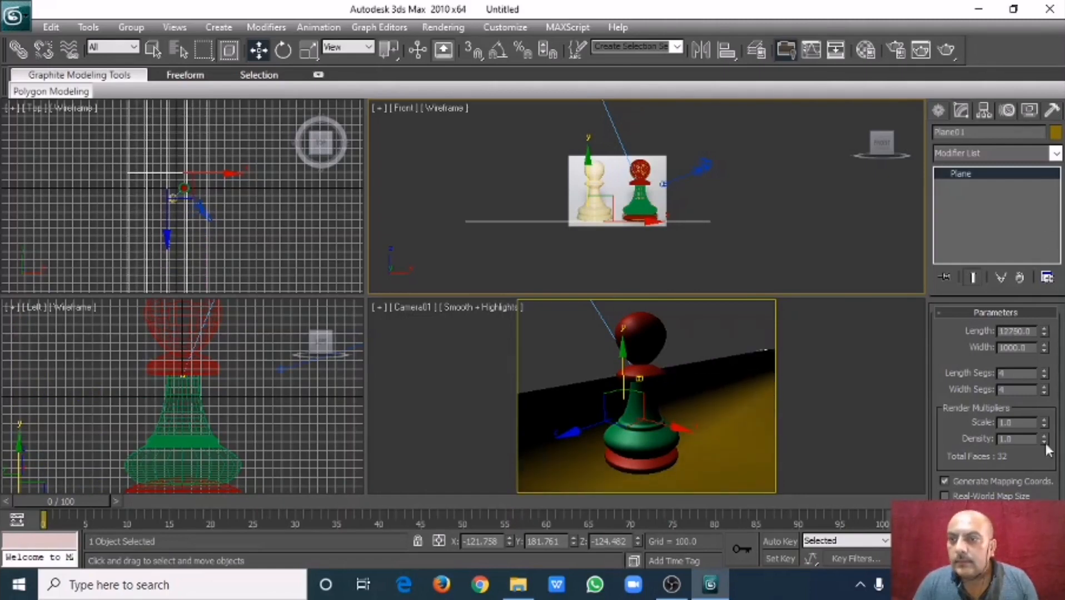
pyautogui.moveTo(1045, 349); pyautogui.dragTo(1046, 312)
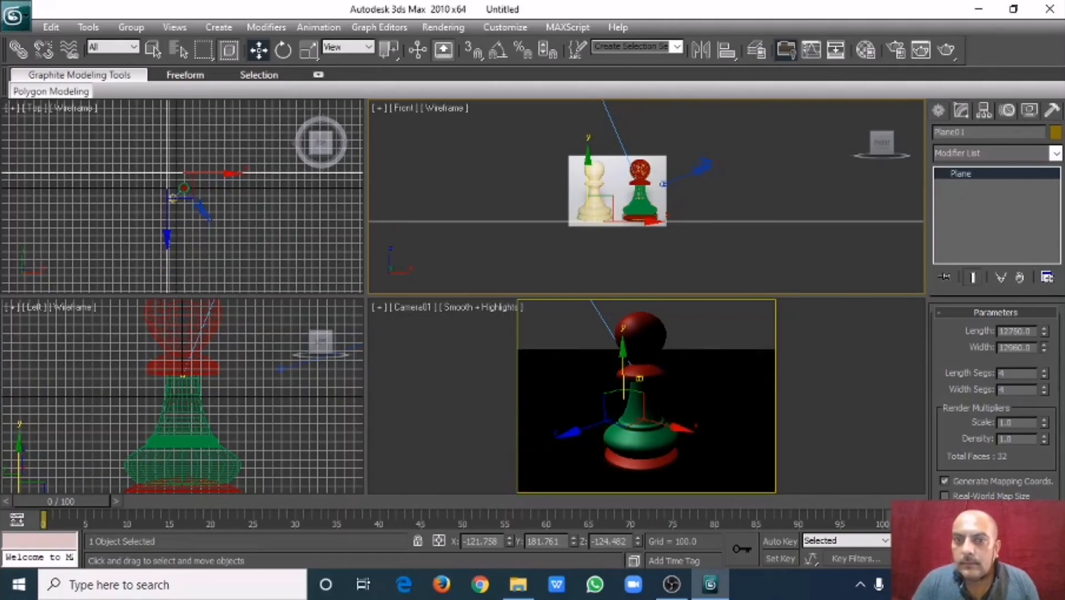
pyautogui.moveTo(1044, 347); pyautogui.dragTo(1044, 367)
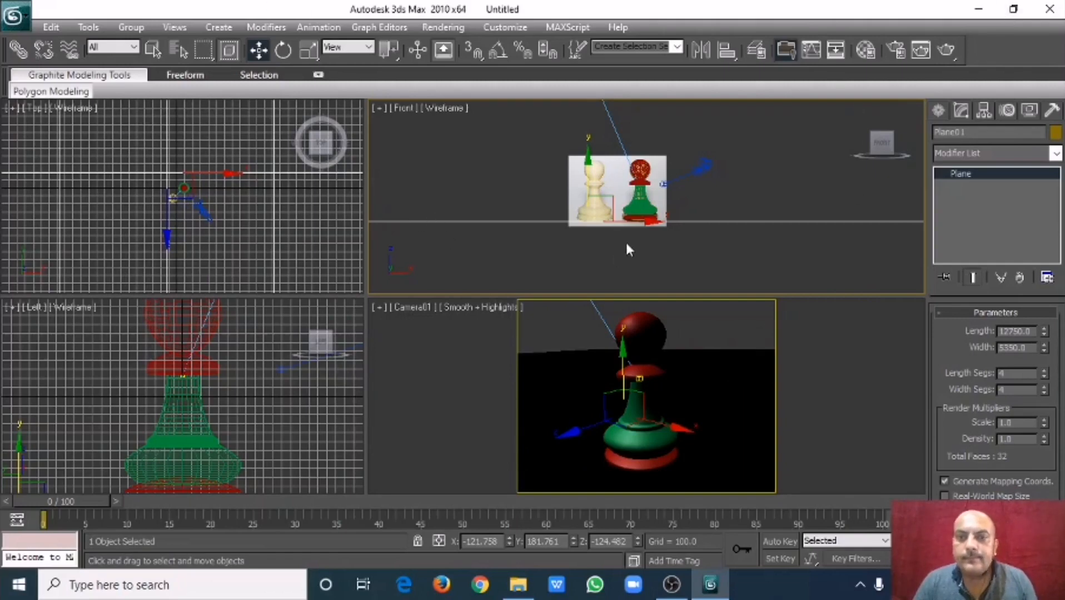
# - Deselect the ground plane and render the camera view with the spotlight's shadows
pyautogui.click(697, 265)
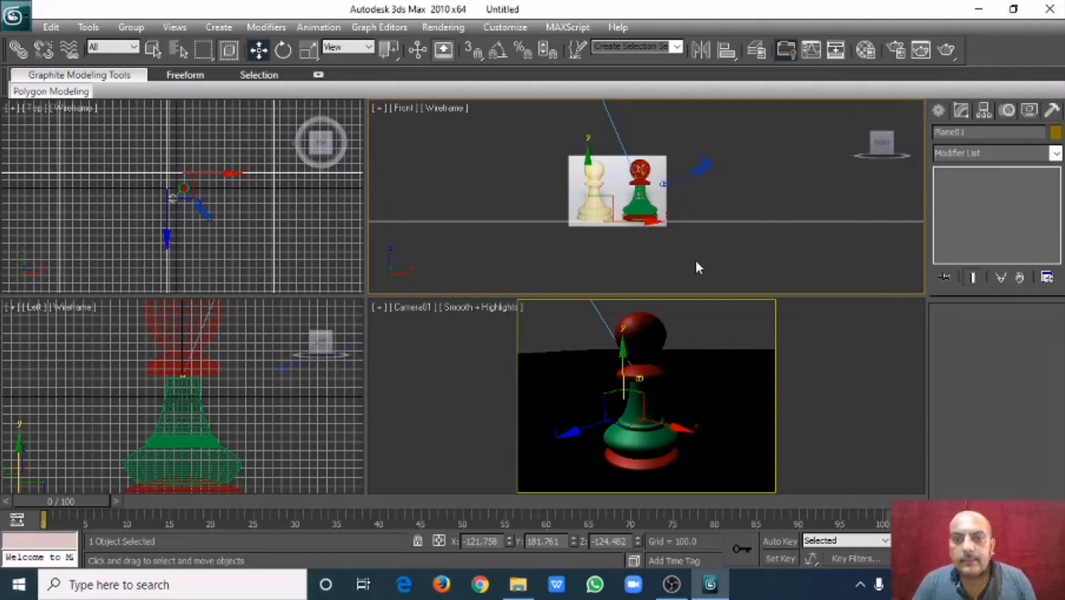
pyautogui.rightClick(717, 373)
pyautogui.click(946, 51)
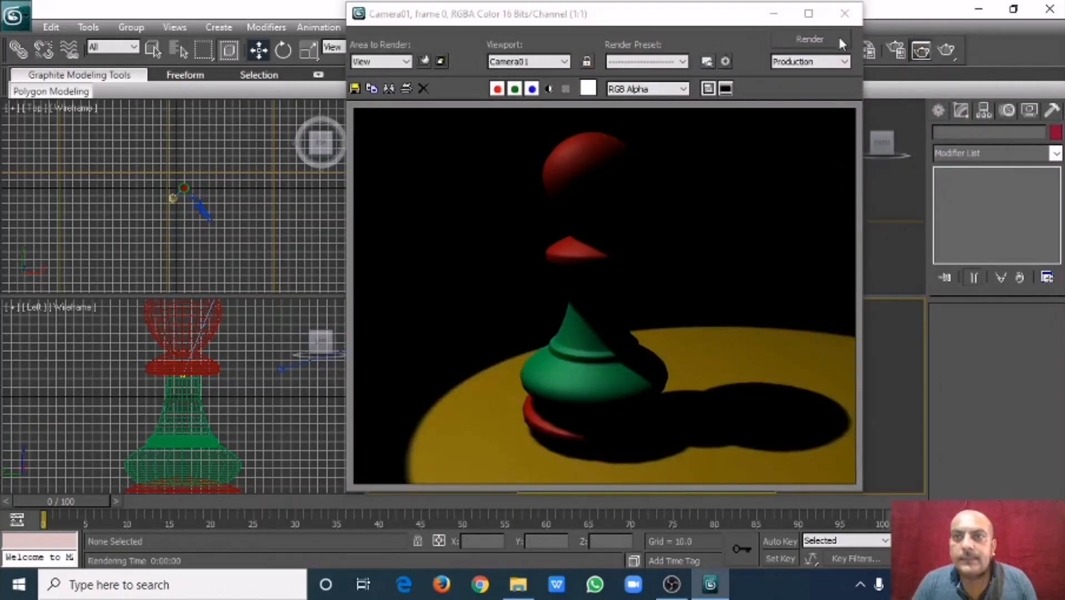
# - Select the spotlight above the pawn and open its intensity, attenuation and light cone parameters
pyautogui.click(844, 13)
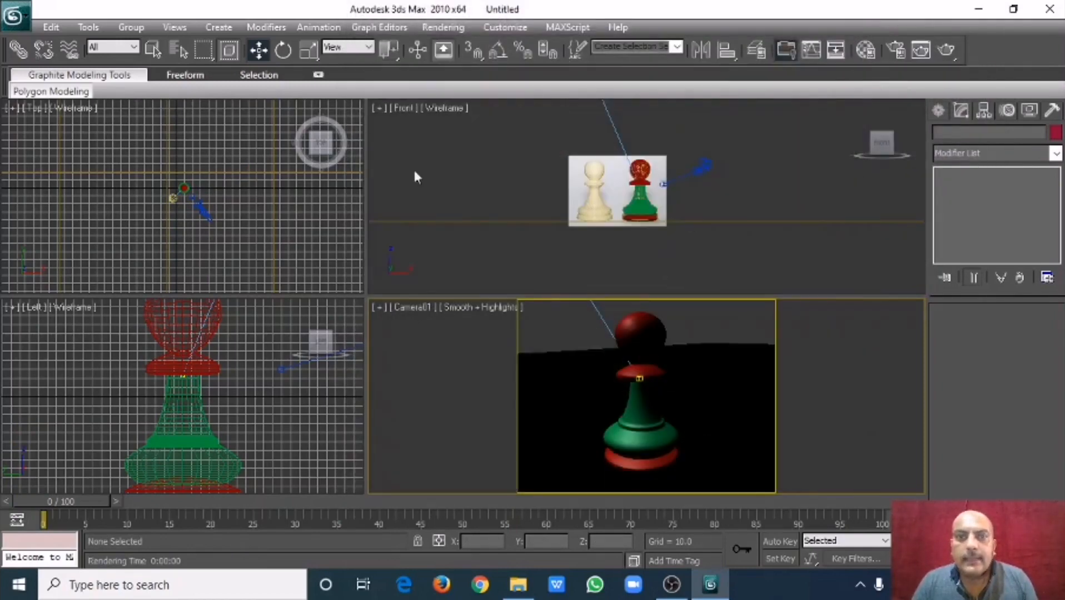
pyautogui.rightClick(222, 180)
pyautogui.scroll(-6, 594, 145)
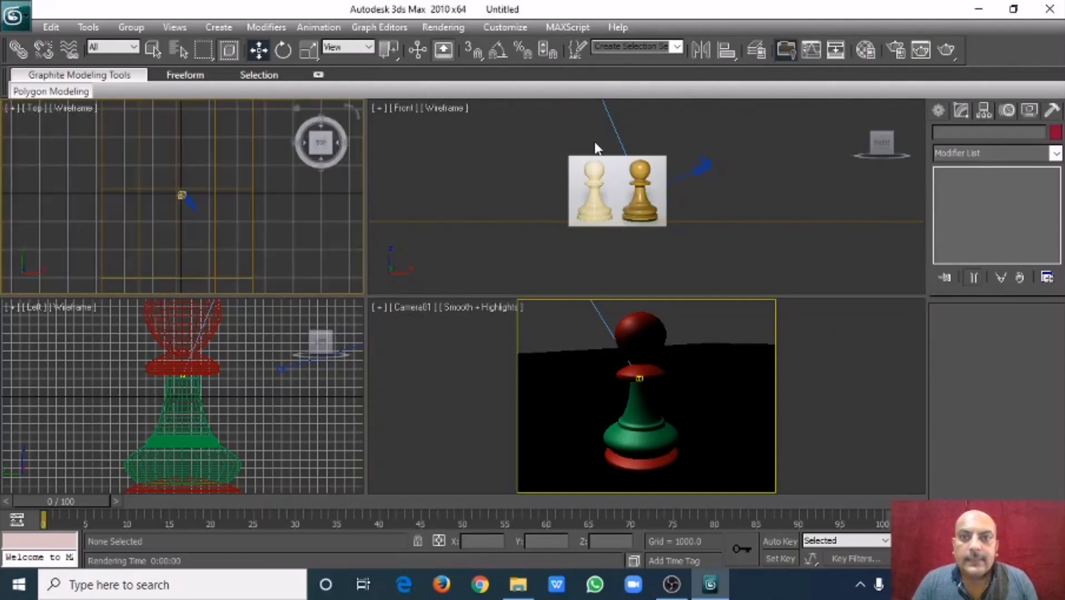
pyautogui.moveTo(595, 145); pyautogui.dragTo(594, 147, button='middle')
pyautogui.scroll(-5, 595, 148)
pyautogui.click(630, 163)
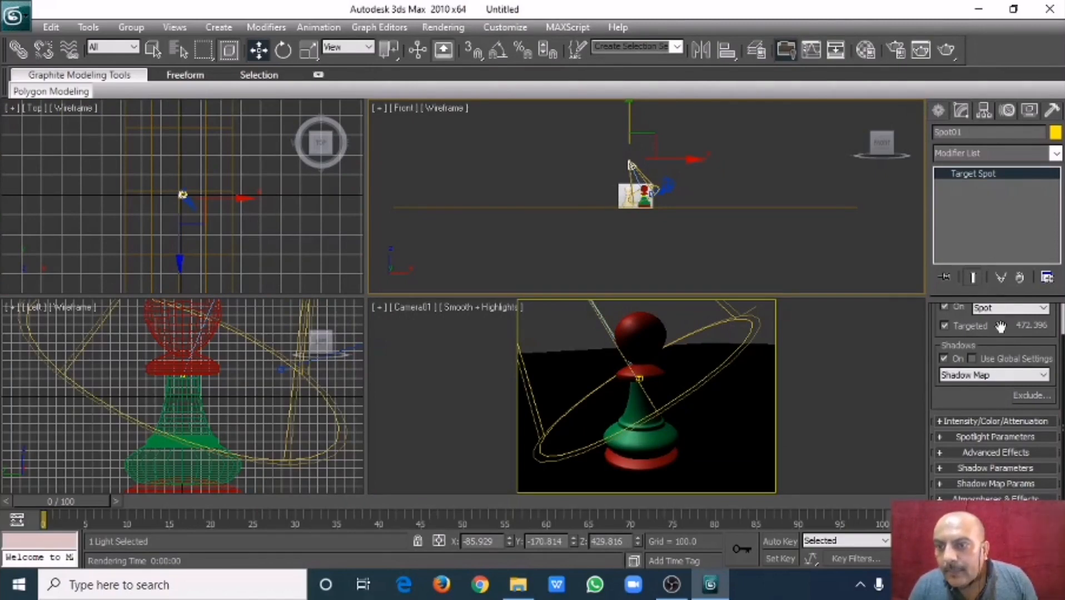
pyautogui.click(994, 422)
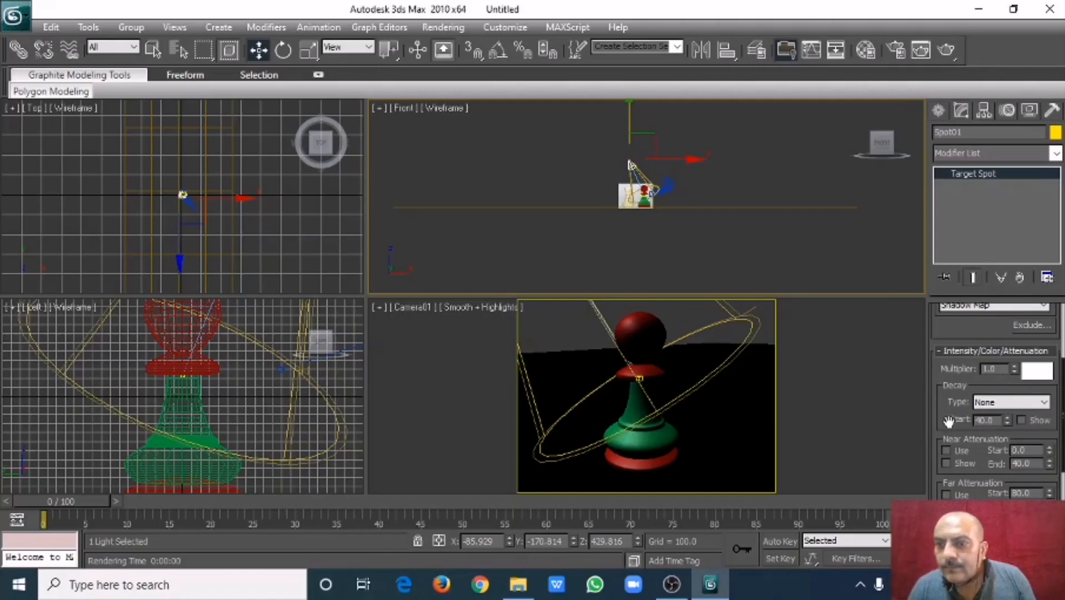
pyautogui.scroll(-3, 994, 389)
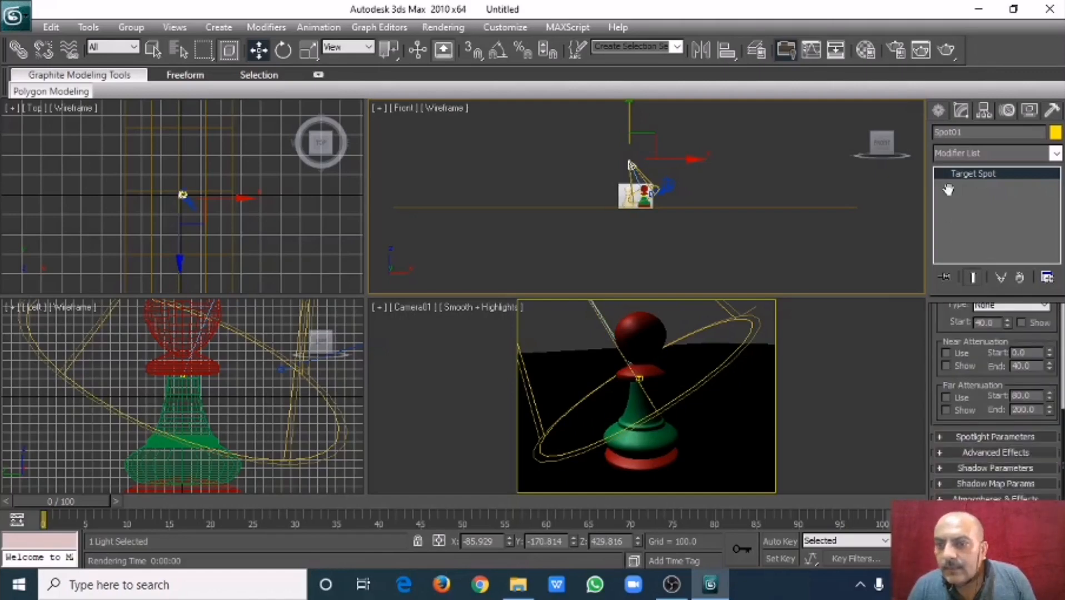
pyautogui.click(961, 436)
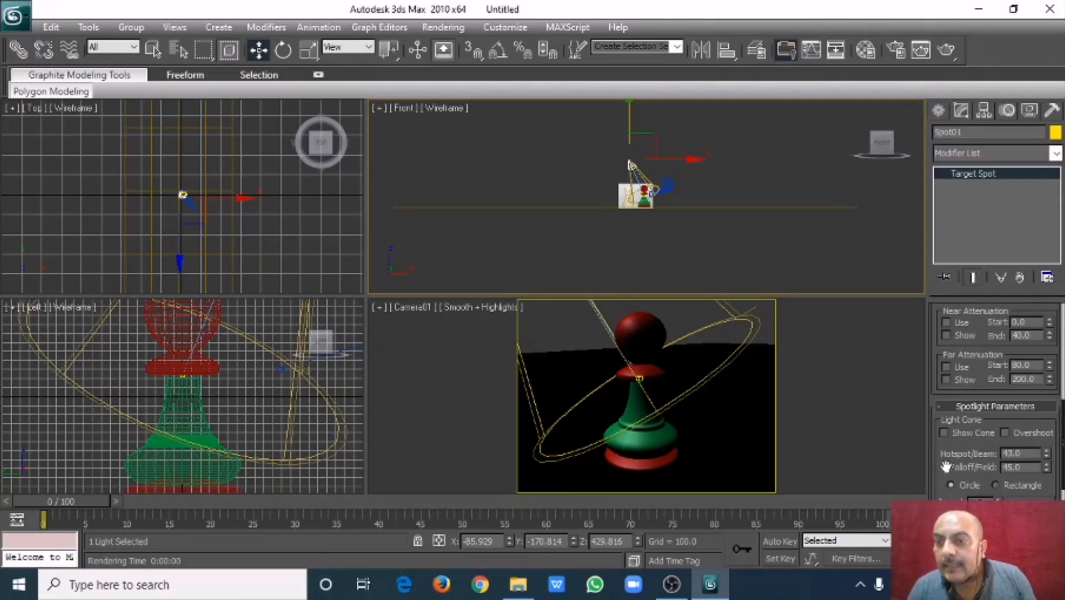
pyautogui.moveTo(945, 466); pyautogui.dragTo(945, 385)
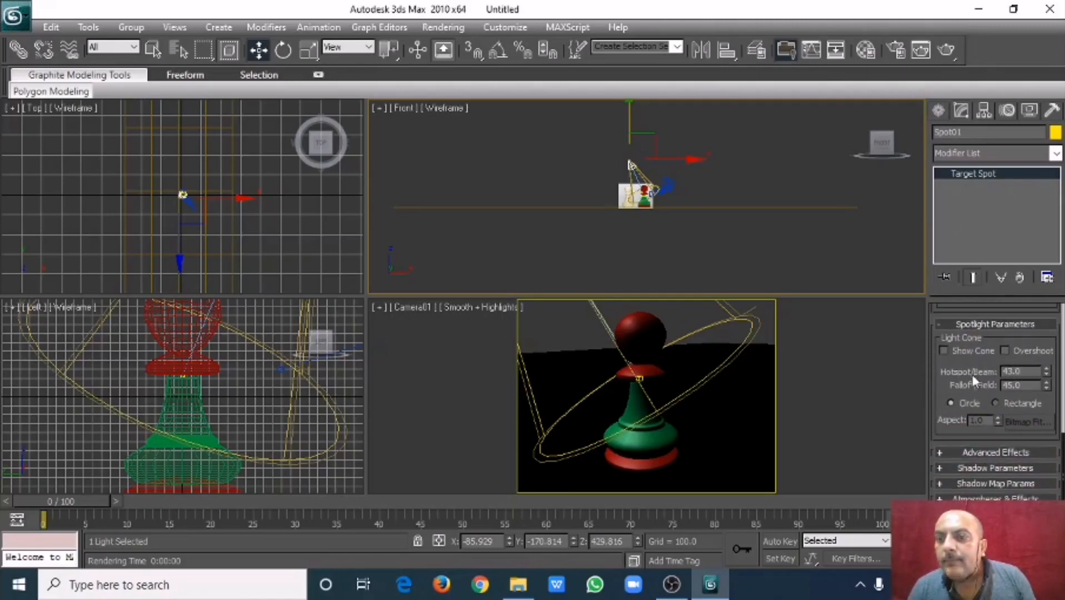
# - Render the camera view again to check the area lit by the spotlight
pyautogui.rightClick(781, 348)
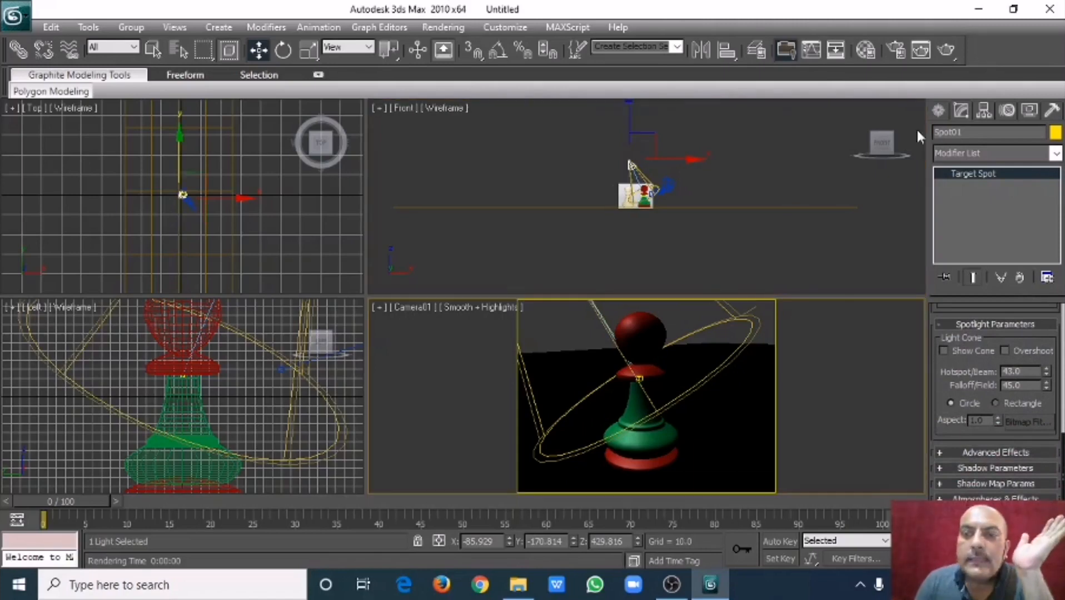
pyautogui.click(949, 49)
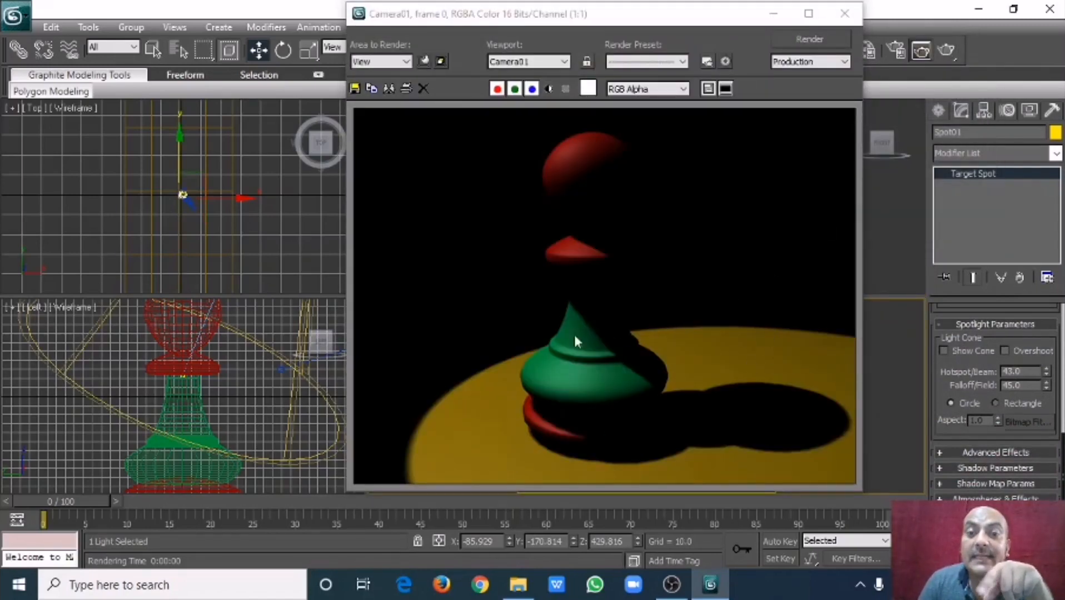
pyautogui.click(849, 13)
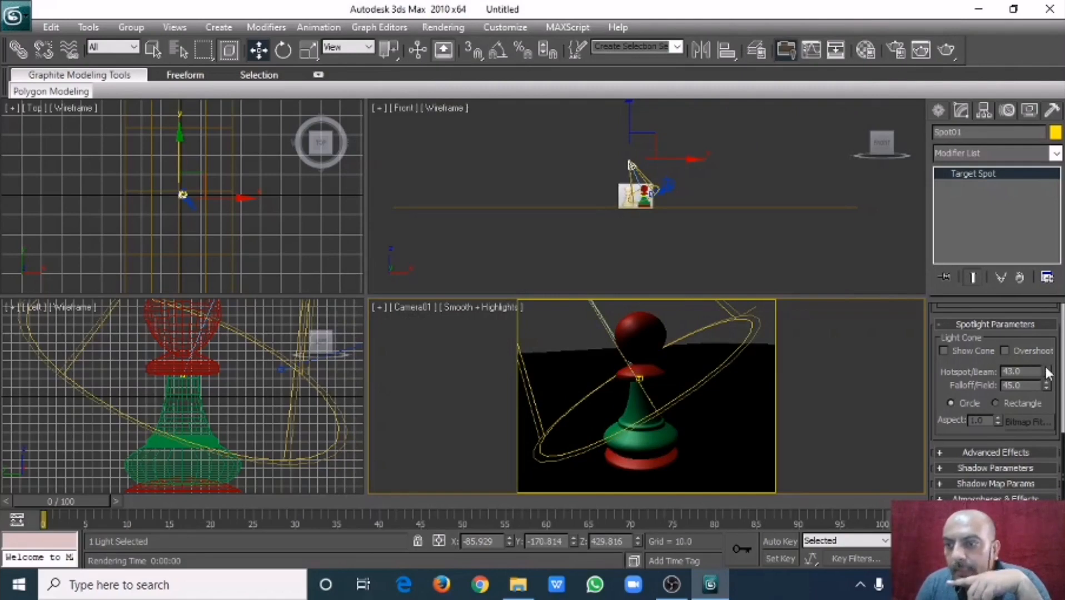
# - Widen the spotlight's hotspot to 54.6 and falloff to about 75.5, and render the camera view
pyautogui.moveTo(1047, 376); pyautogui.dragTo(1048, 239)
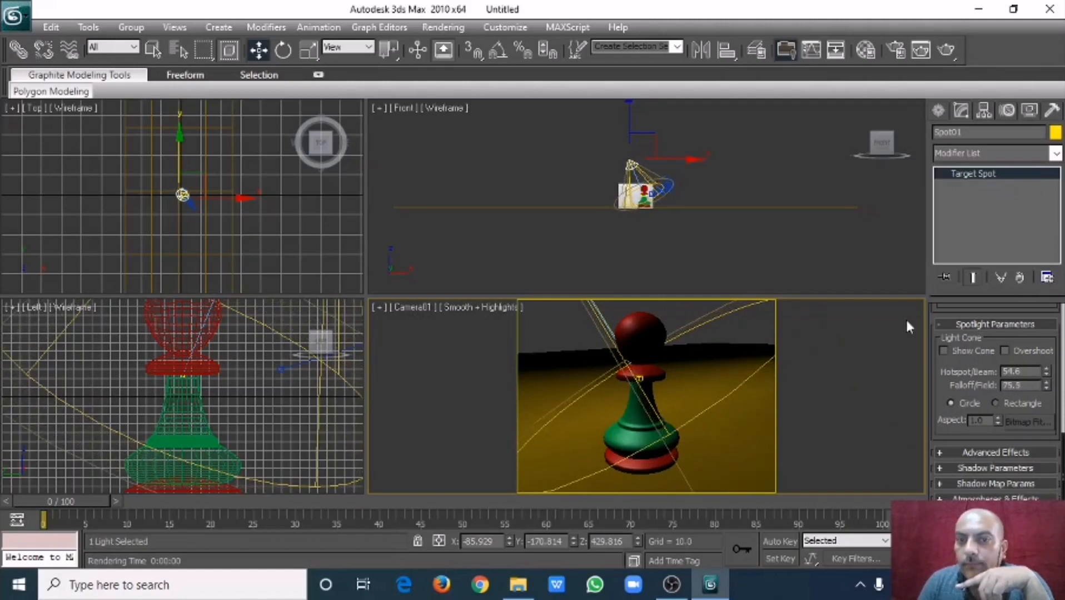
pyautogui.rightClick(783, 391)
pyautogui.click(948, 50)
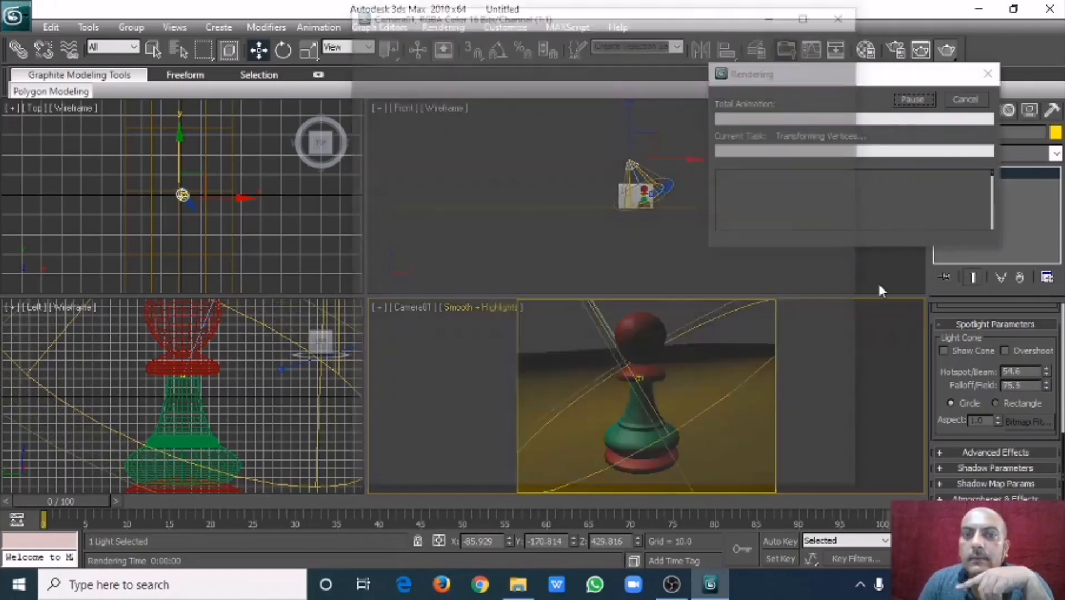
pyautogui.click(844, 14)
# - Set the spotlight's hotspot to 65.6 and falloff to 179.5, render the camera view, and deselect the light
pyautogui.moveTo(1046, 383); pyautogui.dragTo(988, 497)
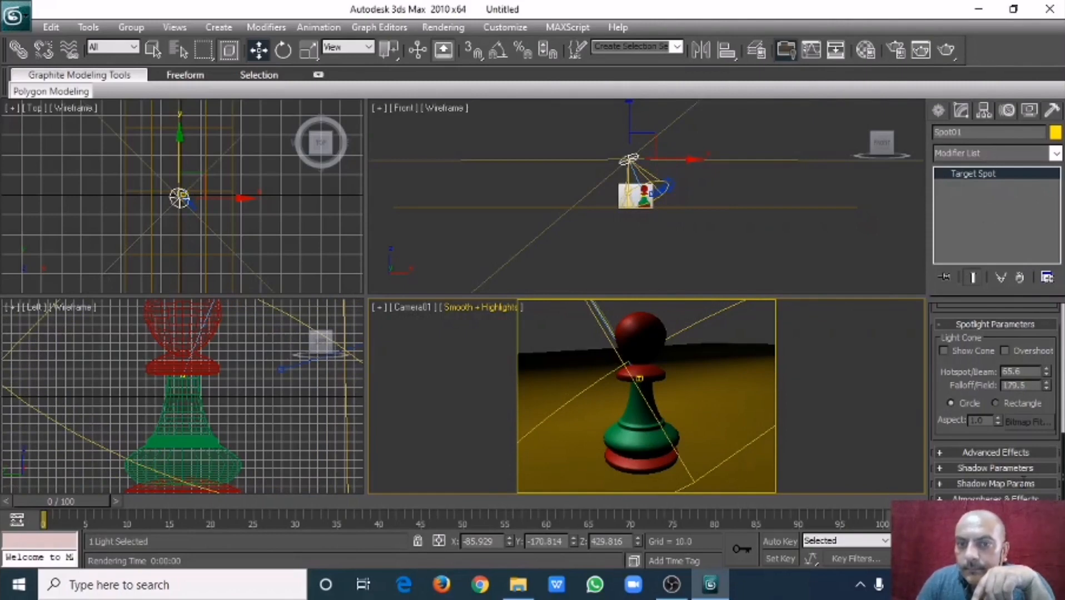
pyautogui.click(948, 49)
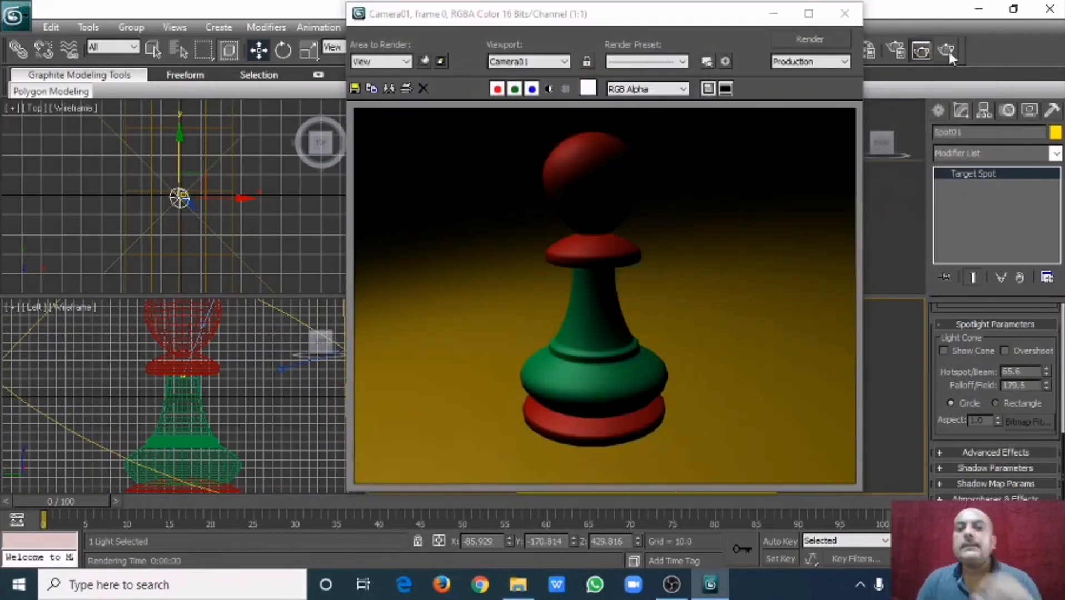
pyautogui.click(845, 14)
pyautogui.click(834, 195)
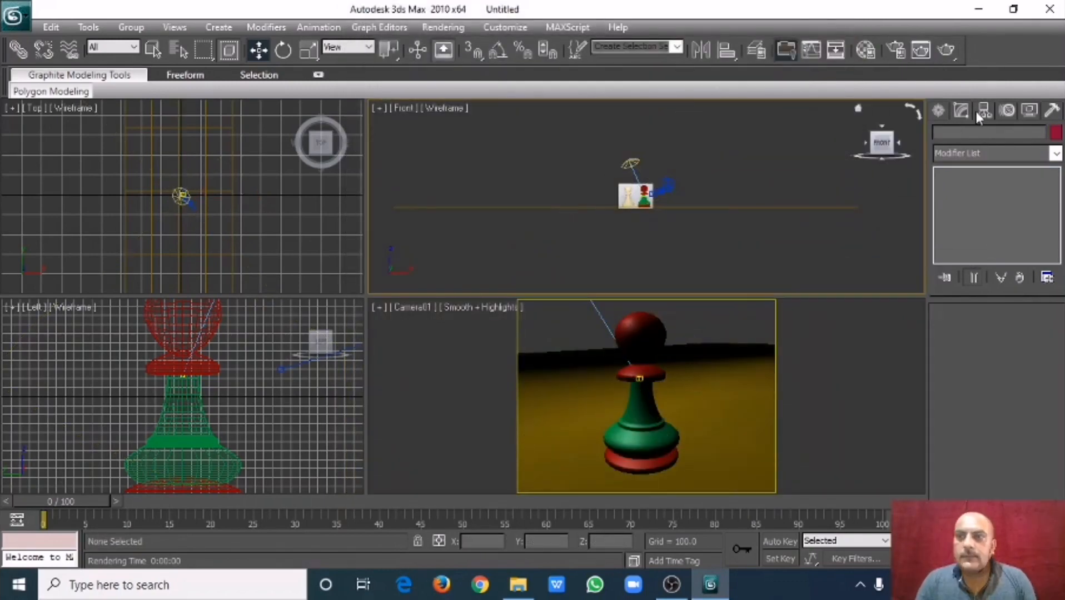
# - Place a standard skylight on the ground beside the pawn in the camera view and render the scene
pyautogui.click(938, 110)
pyautogui.click(982, 136)
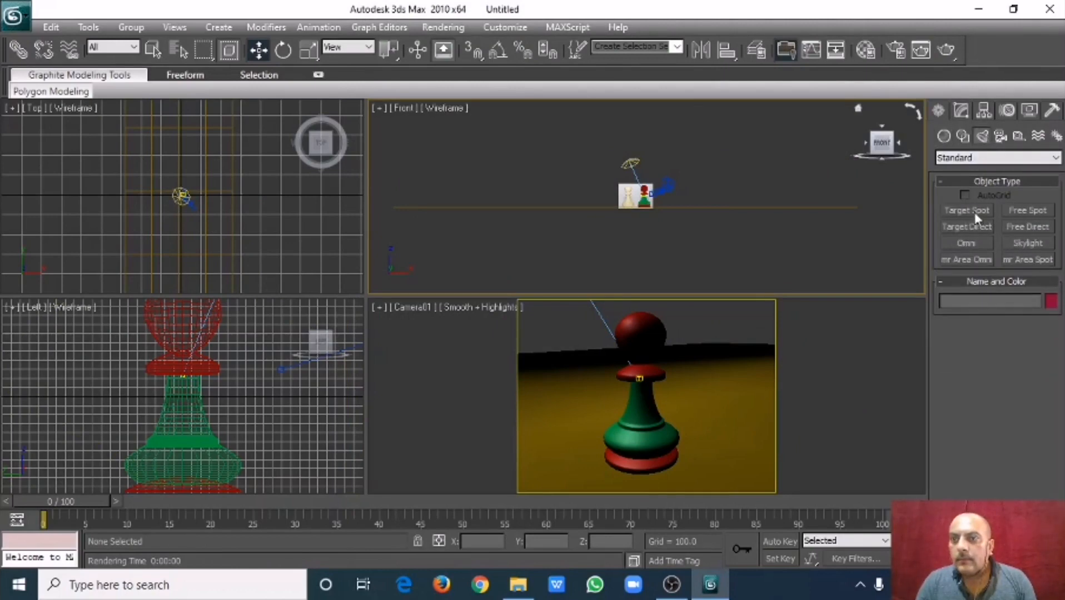
pyautogui.click(1025, 244)
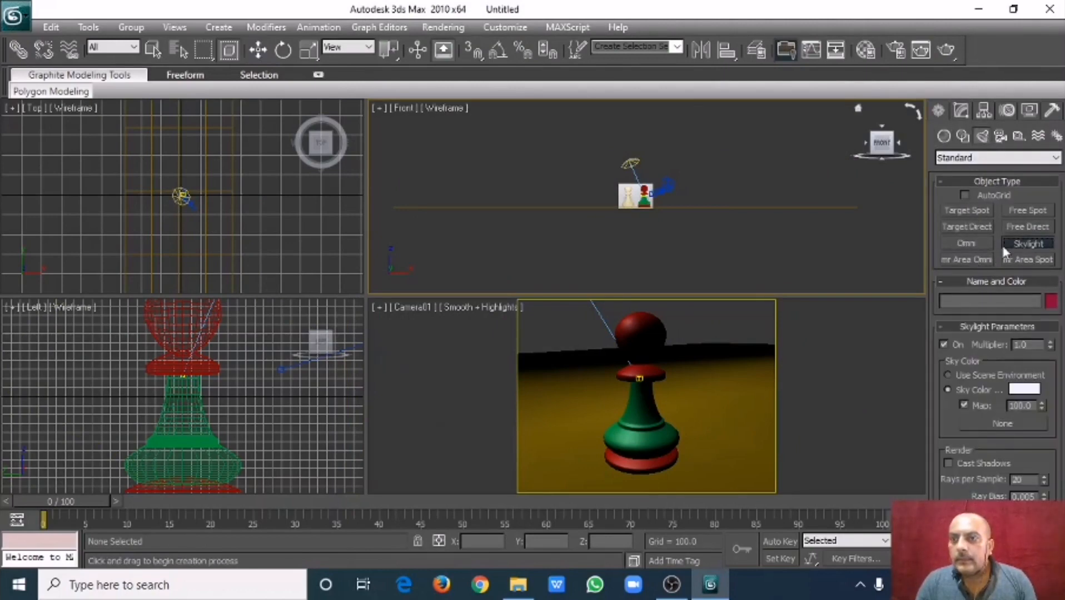
pyautogui.click(756, 405)
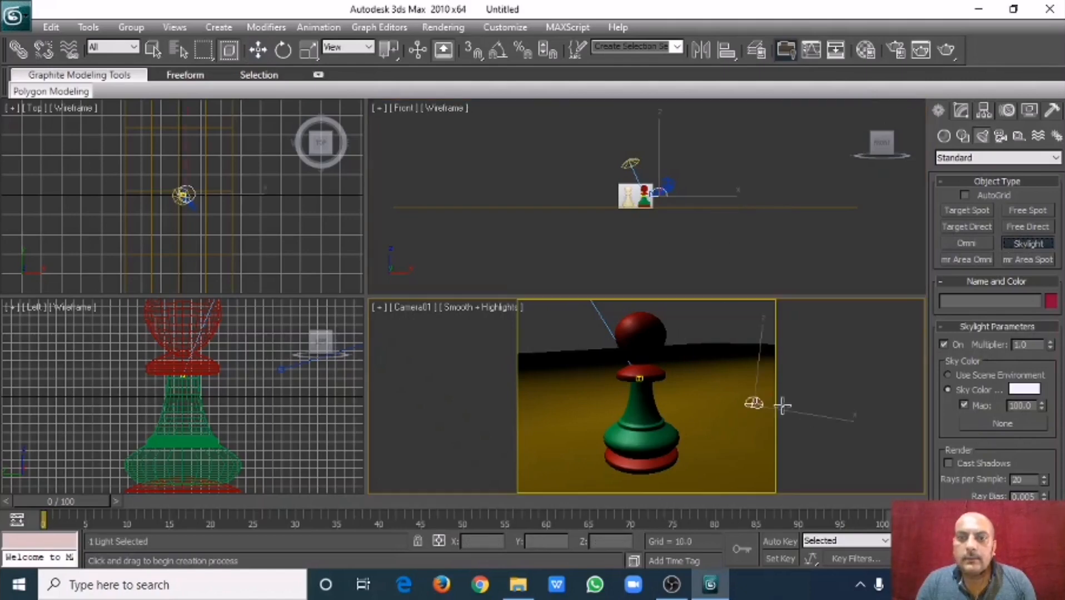
pyautogui.click(258, 50)
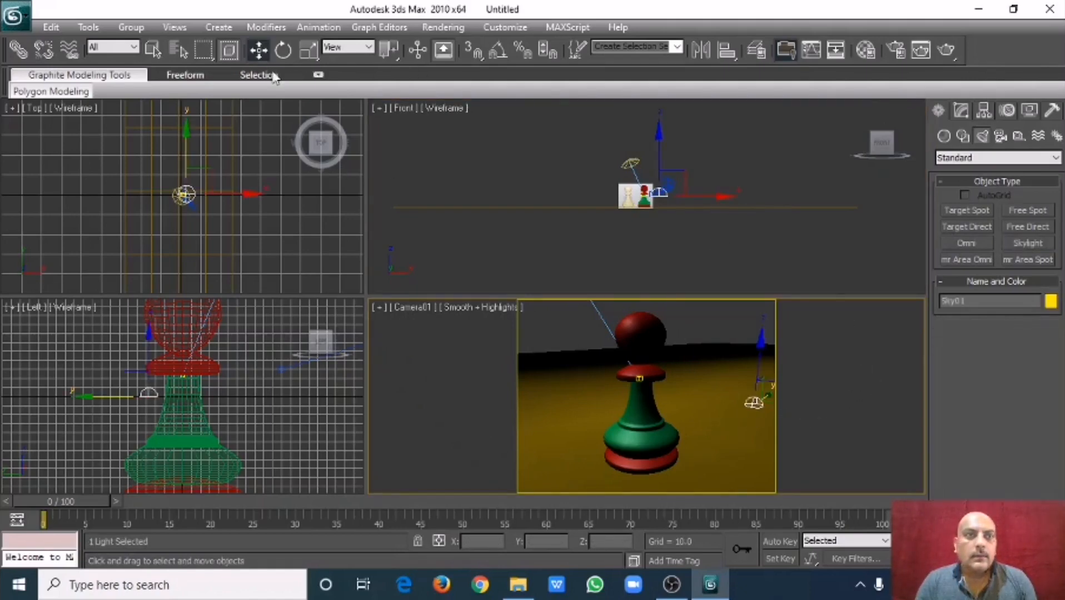
pyautogui.rightClick(696, 392)
pyautogui.click(947, 50)
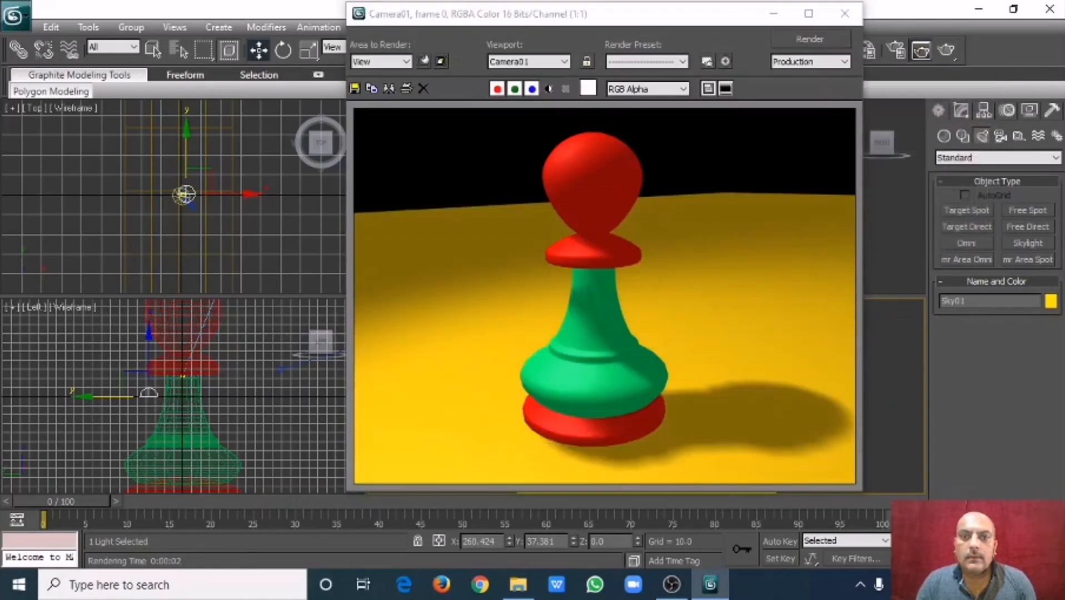
pyautogui.click(844, 13)
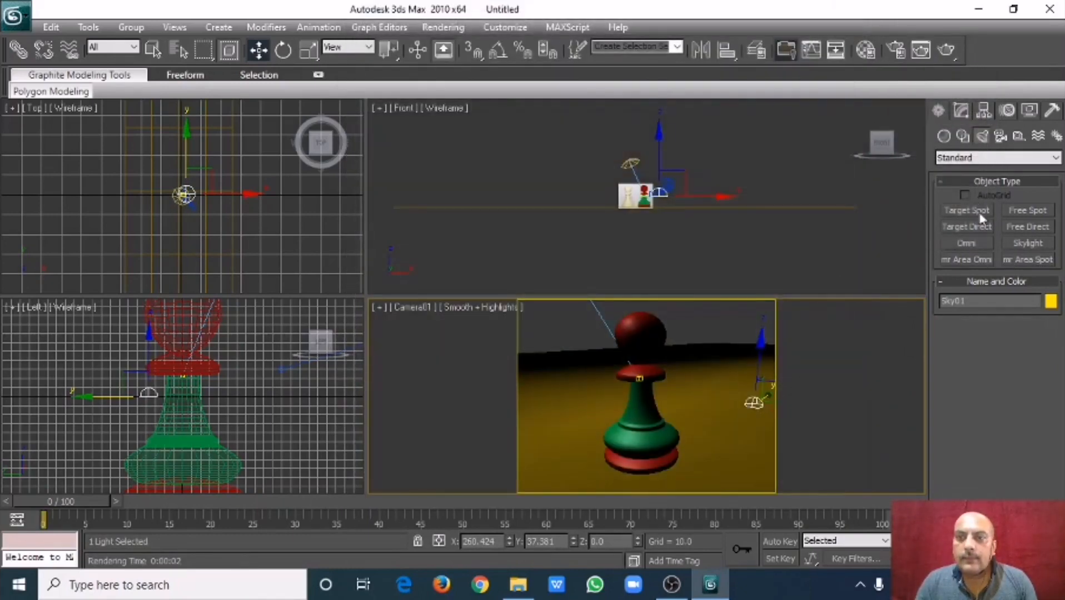
# - Enable Cast Shadows for the skylight and start a render of the camera view, cancelling it partway
pyautogui.click(958, 114)
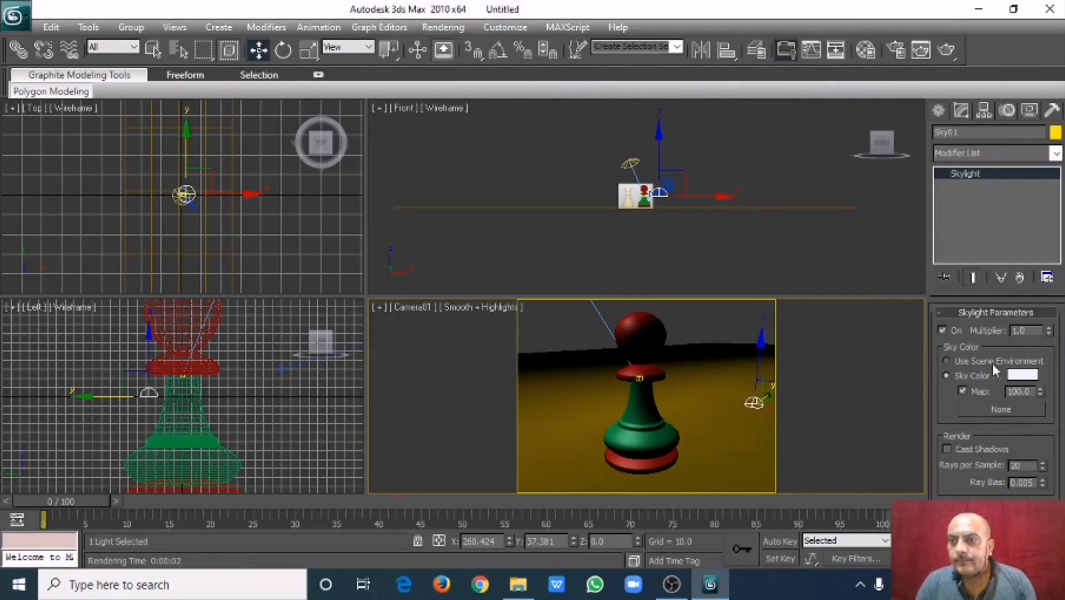
pyautogui.click(946, 448)
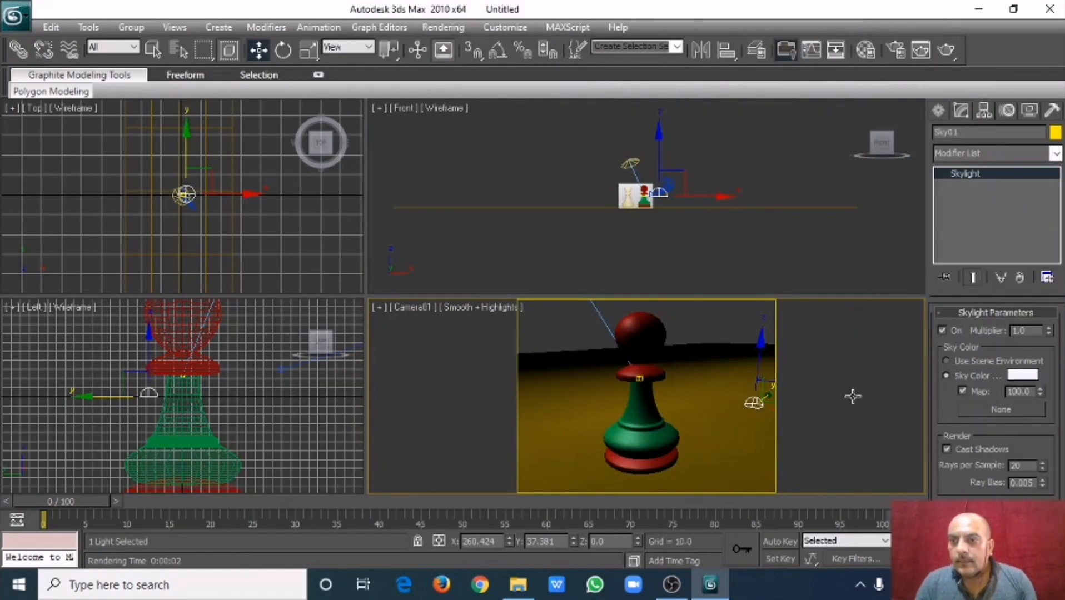
pyautogui.click(945, 51)
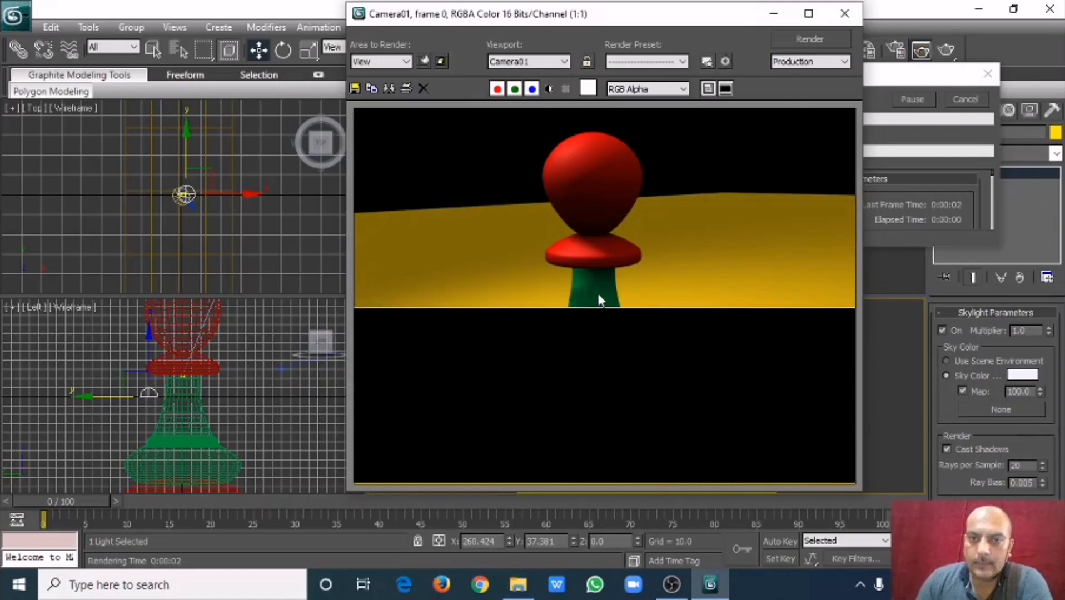
pyautogui.click(964, 100)
pyautogui.click(843, 14)
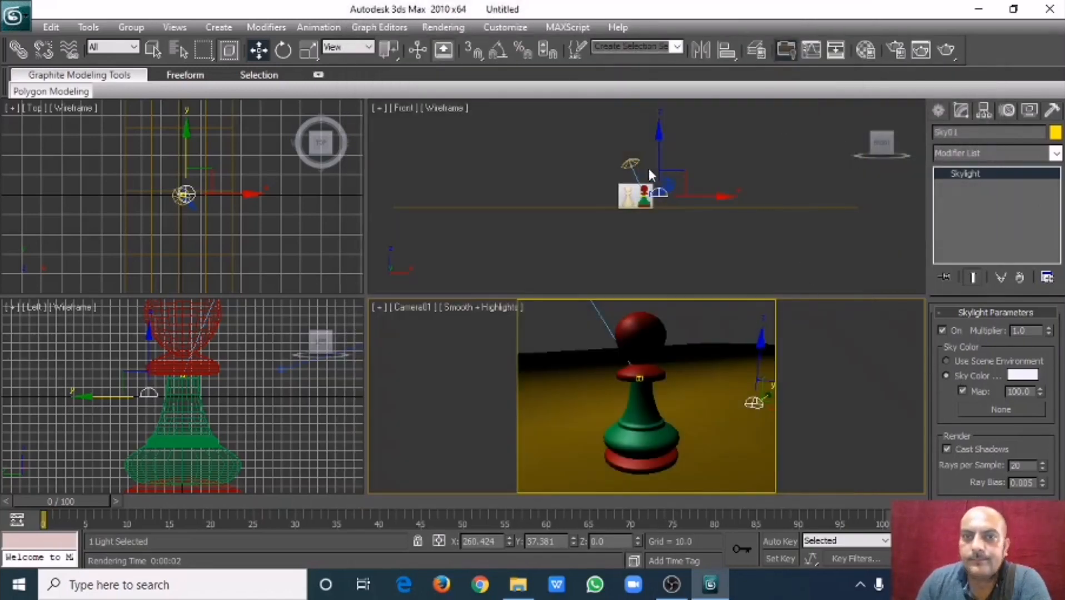
# - Delete the spotlight and change the camera view to a perspective view
pyautogui.click(630, 164)
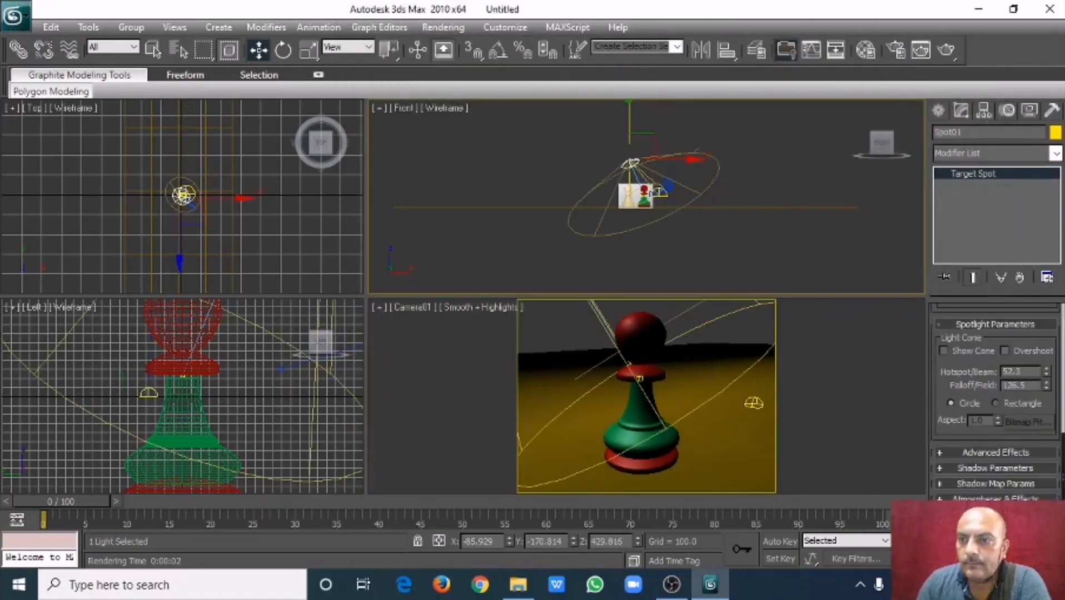
pyautogui.moveTo(938, 386); pyautogui.dragTo(962, 300)
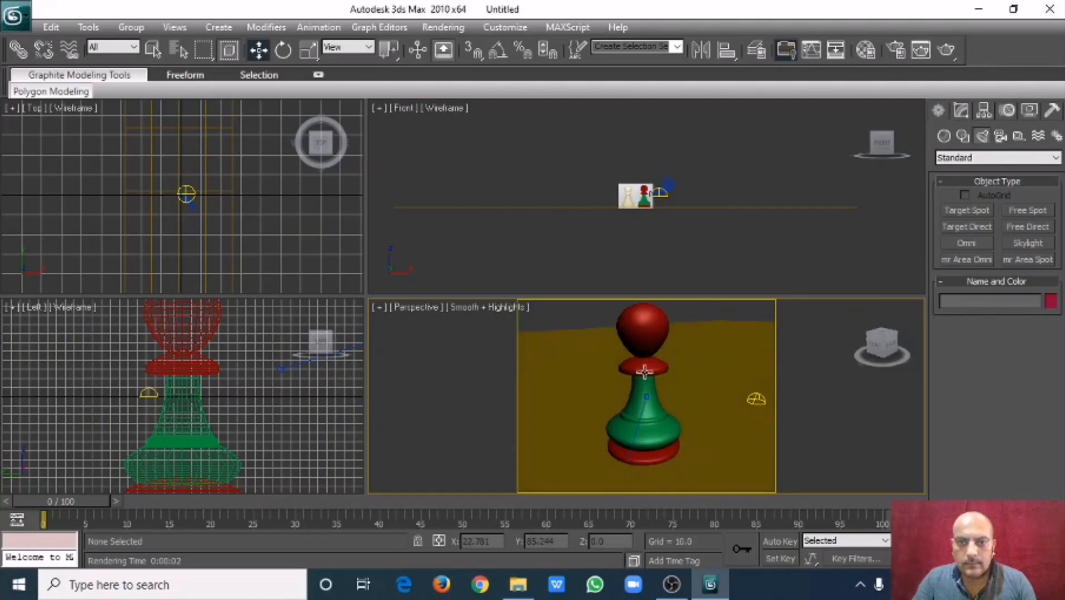
# - Enlarge the ground plane to about 23715 long and 76986.5 wide so it fills the perspective view
pyautogui.moveTo(649, 385); pyautogui.dragTo(699, 382, button='middle')
pyautogui.click(699, 381)
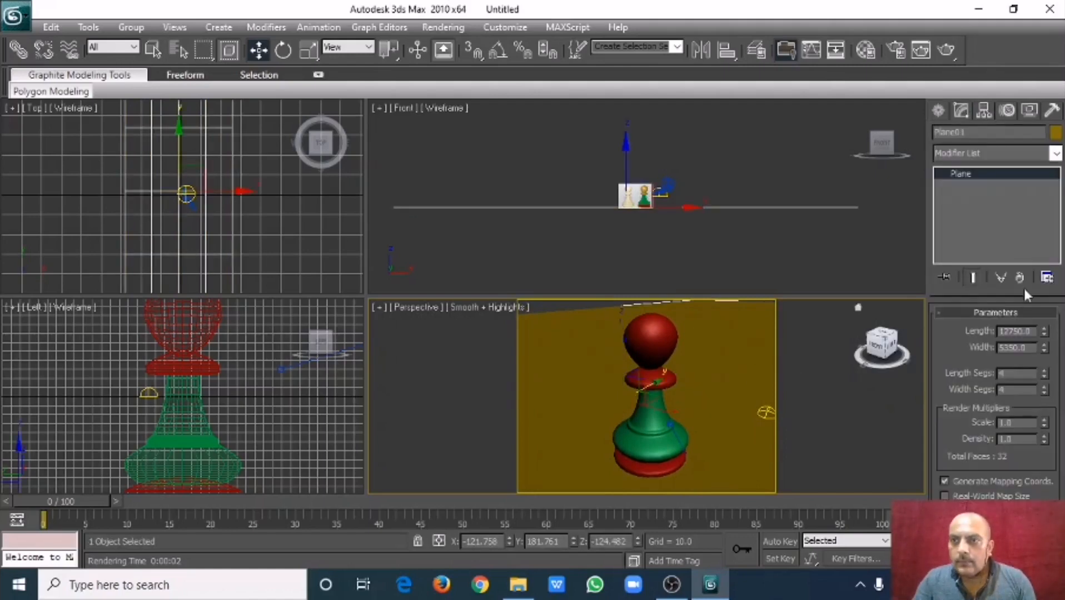
pyautogui.moveTo(1042, 331); pyautogui.dragTo(1044, 261)
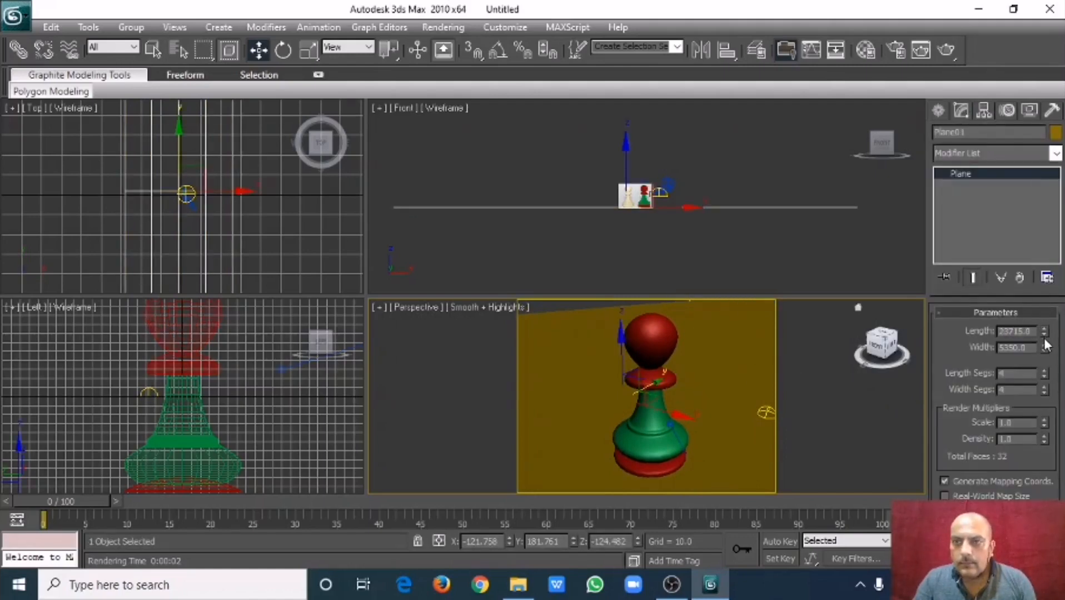
pyautogui.moveTo(1046, 351); pyautogui.dragTo(1043, 244)
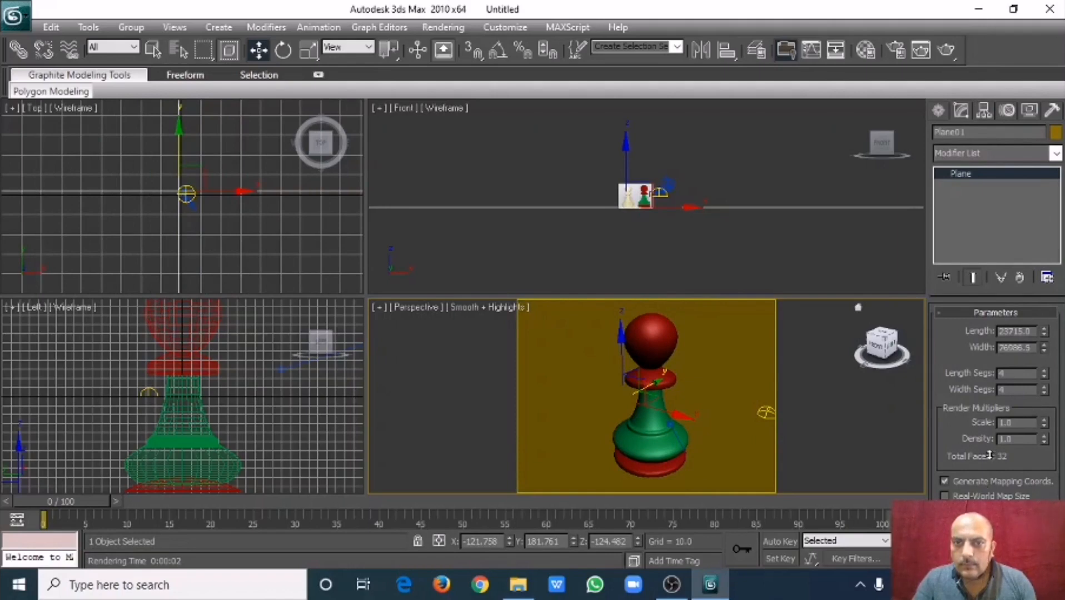
pyautogui.keyDown('alt'); pyautogui.moveTo(765, 387); pyautogui.dragTo(701, 404, button='middle'); pyautogui.keyUp('alt')
pyautogui.click(785, 264)
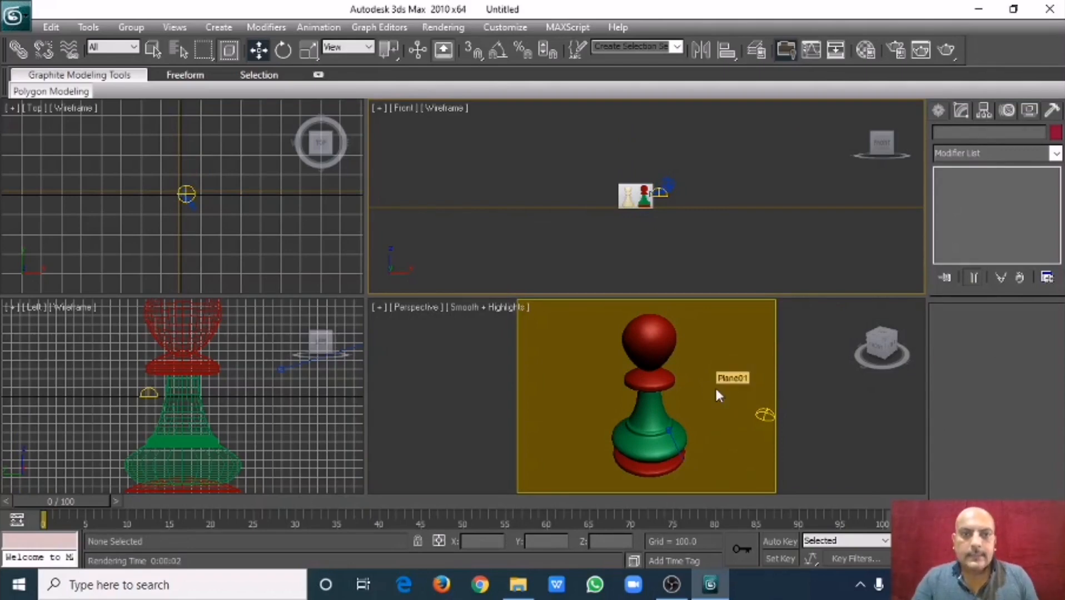
# - Create a new camera from the perspective view and select it in the front view
pyautogui.rightClick(678, 383)
pyautogui.hotkey('ctrl', 'c')
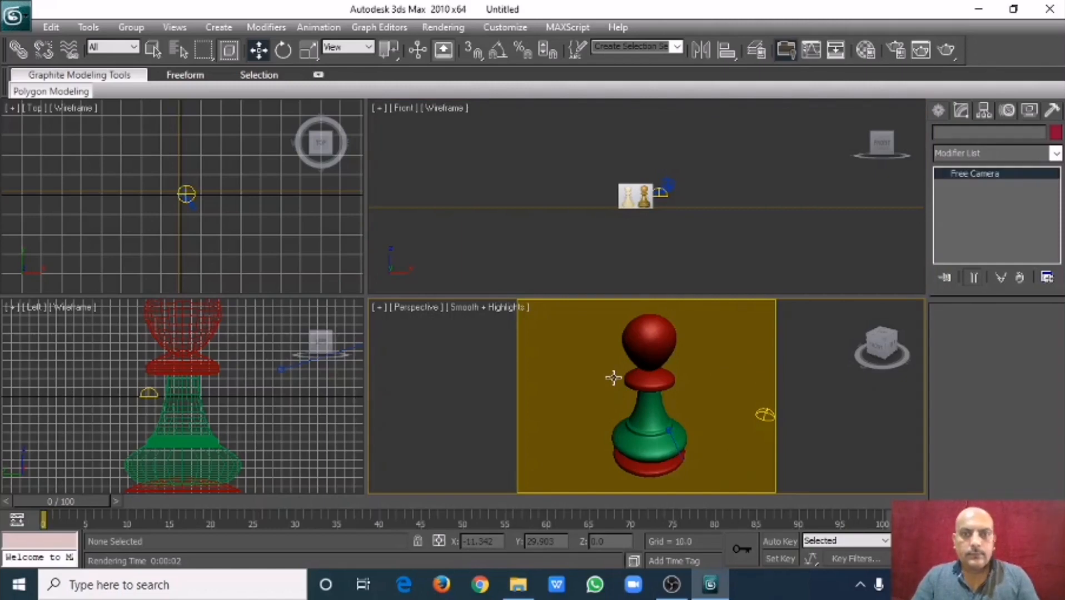
pyautogui.rightClick(645, 269)
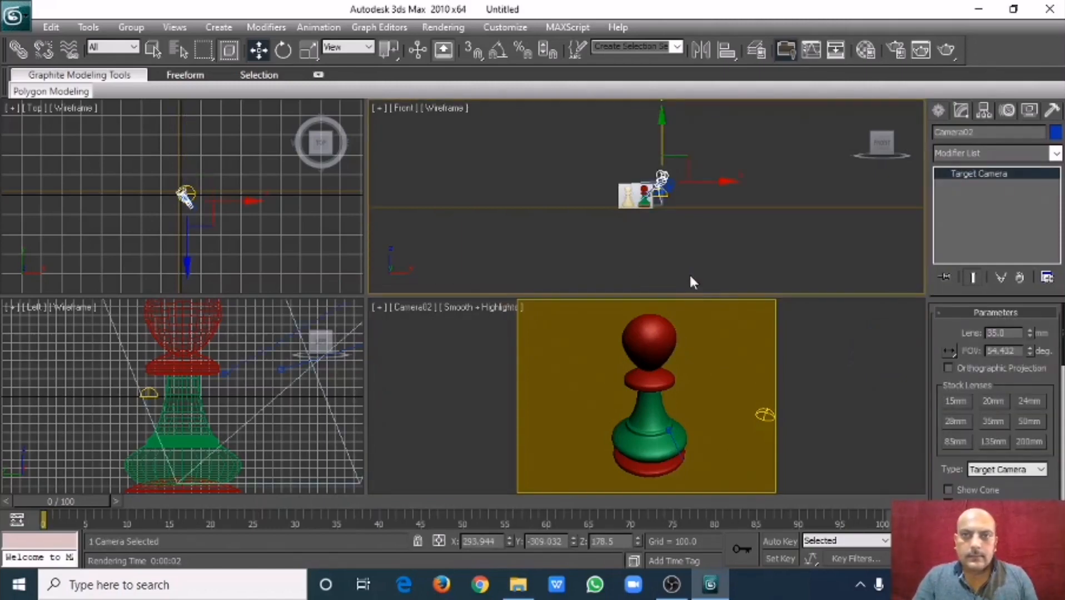
pyautogui.click(669, 186)
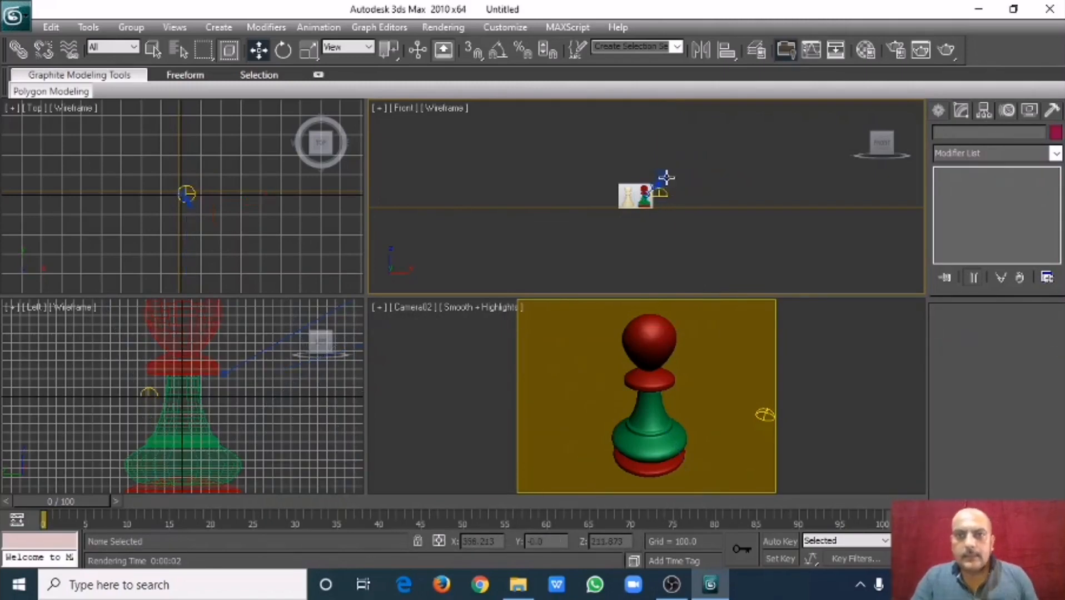
pyautogui.click(663, 177)
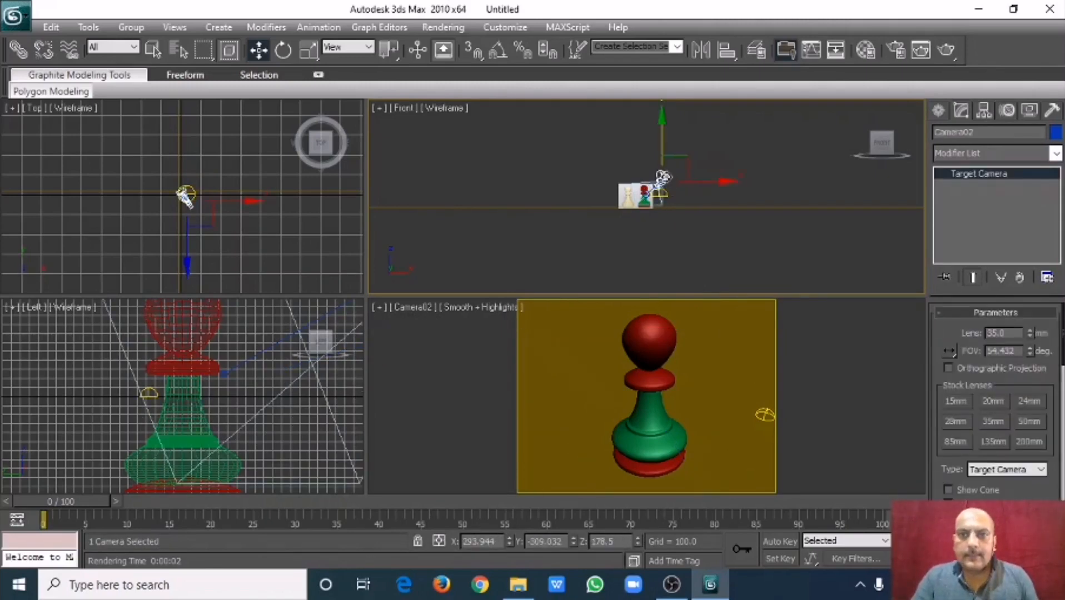
# - Deselect the camera, start a render of the Camera02 view, cancel it partway and close the rendered frame
pyautogui.click(715, 282)
pyautogui.click(696, 352)
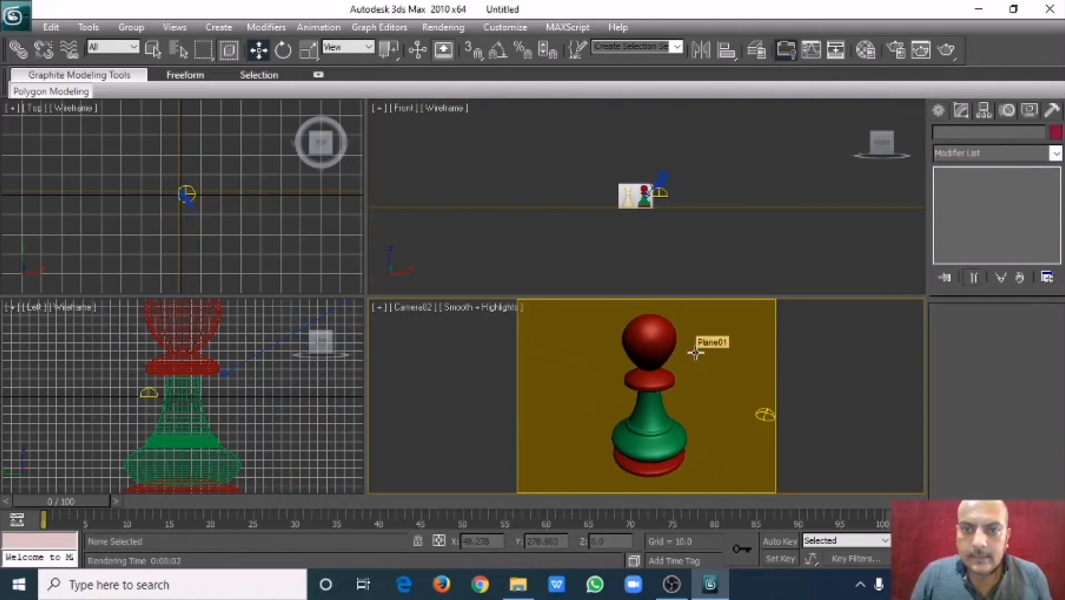
pyautogui.click(955, 49)
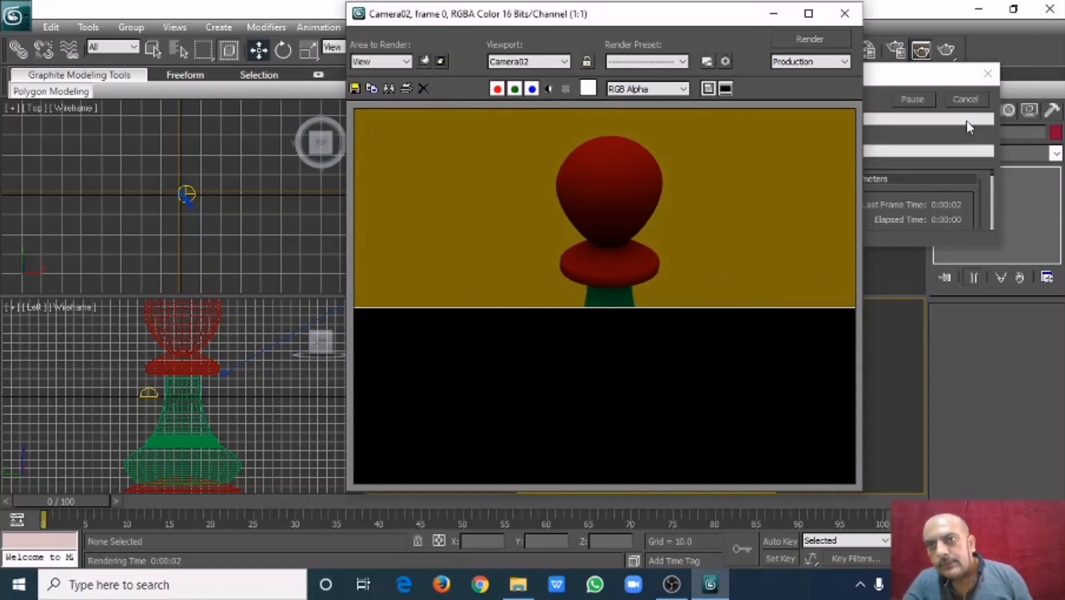
pyautogui.click(965, 99)
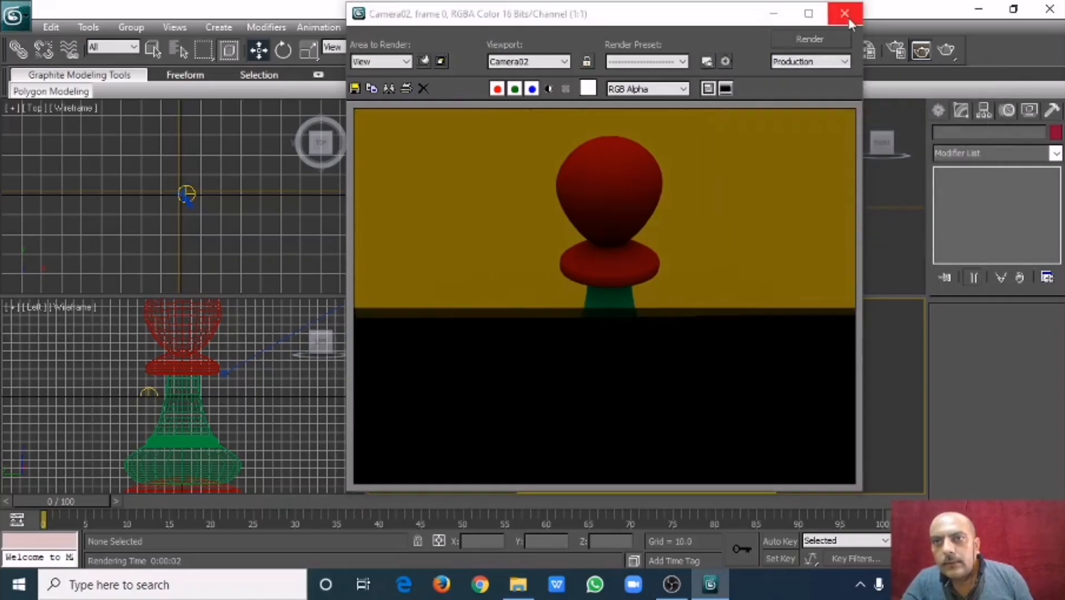
pyautogui.click(845, 16)
# - Create a target spotlight in the front view, placed above the pawn and aimed at it, with a target distance of about 741
pyautogui.click(783, 248)
pyautogui.click(938, 110)
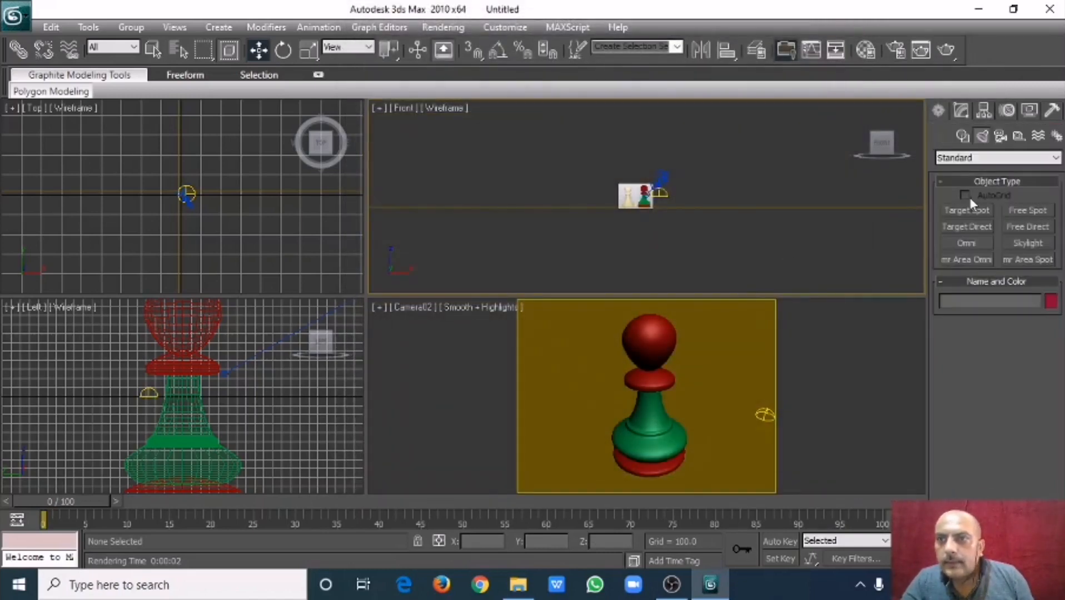
pyautogui.click(967, 210)
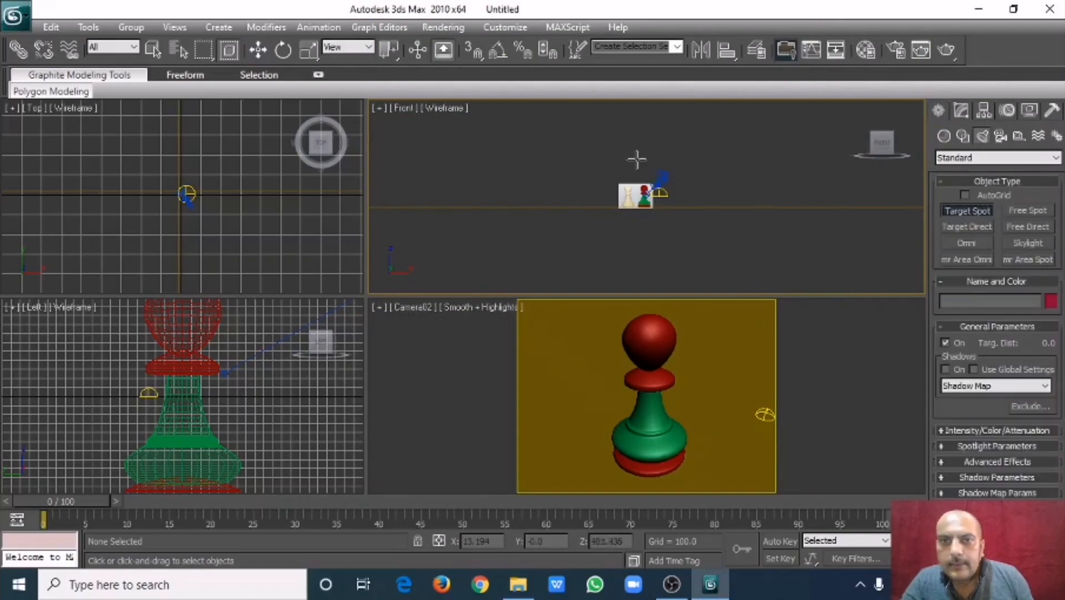
pyautogui.scroll(3, 627, 155)
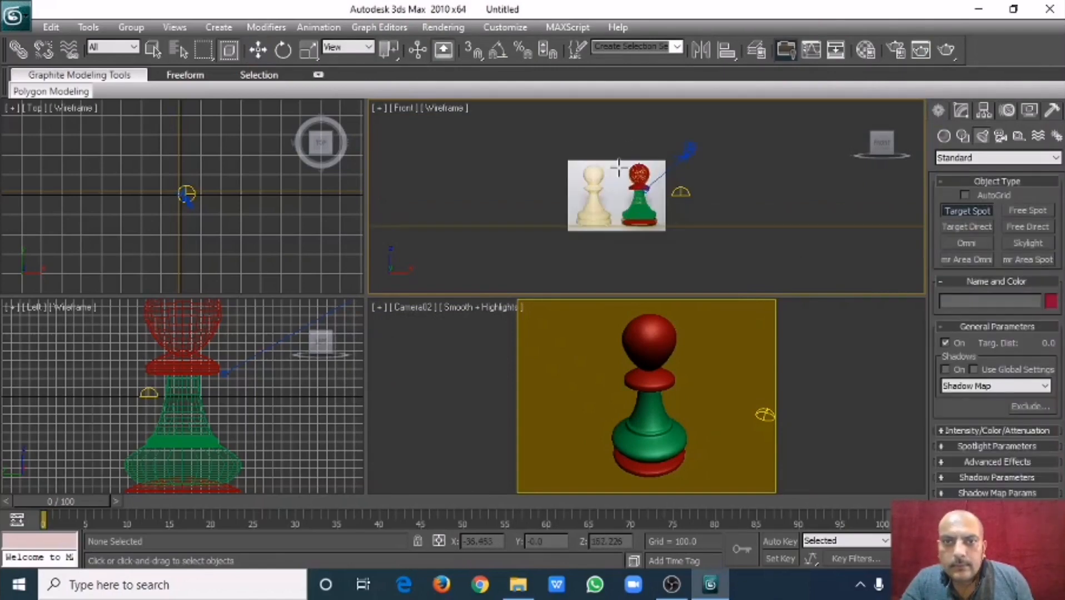
pyautogui.moveTo(215, 229); pyautogui.dragTo(221, 230, button='middle')
pyautogui.scroll(-3, 631, 240)
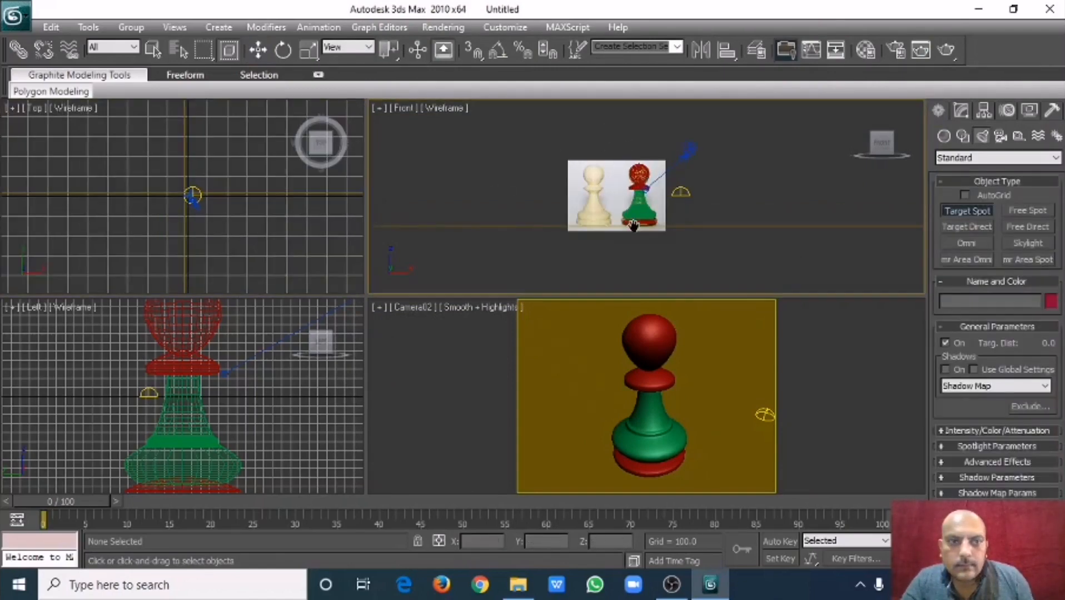
pyautogui.scroll(-5, 253, 417)
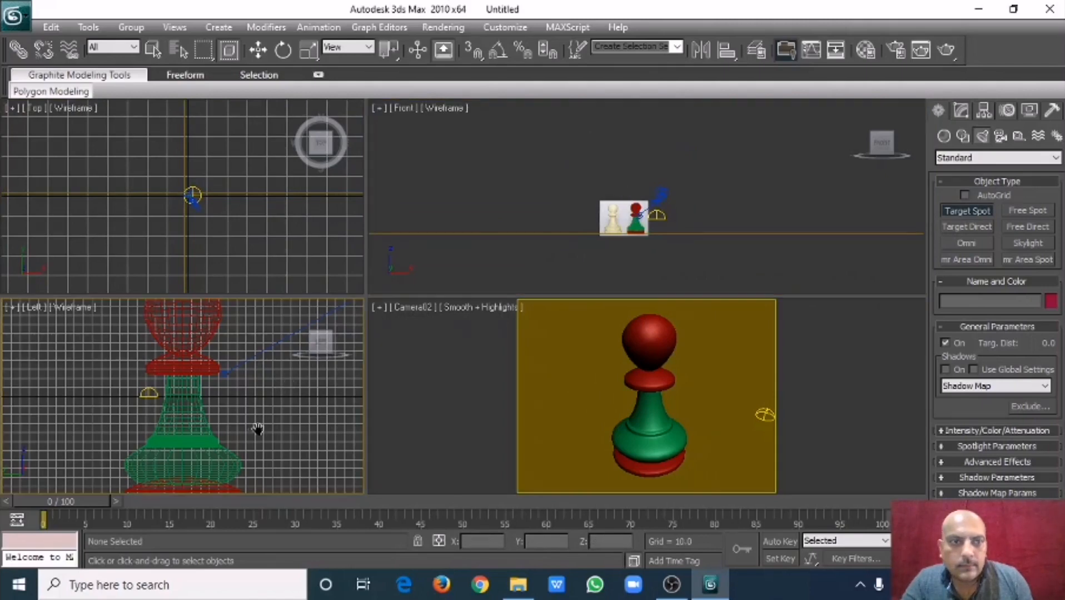
pyautogui.scroll(-2, 251, 404)
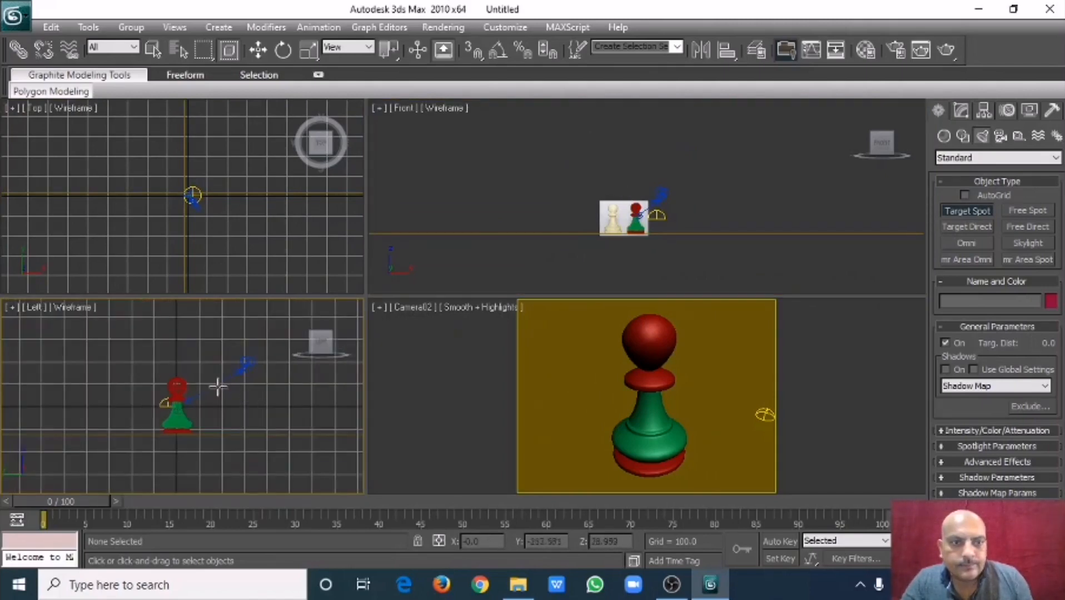
pyautogui.moveTo(139, 330); pyautogui.dragTo(152, 349)
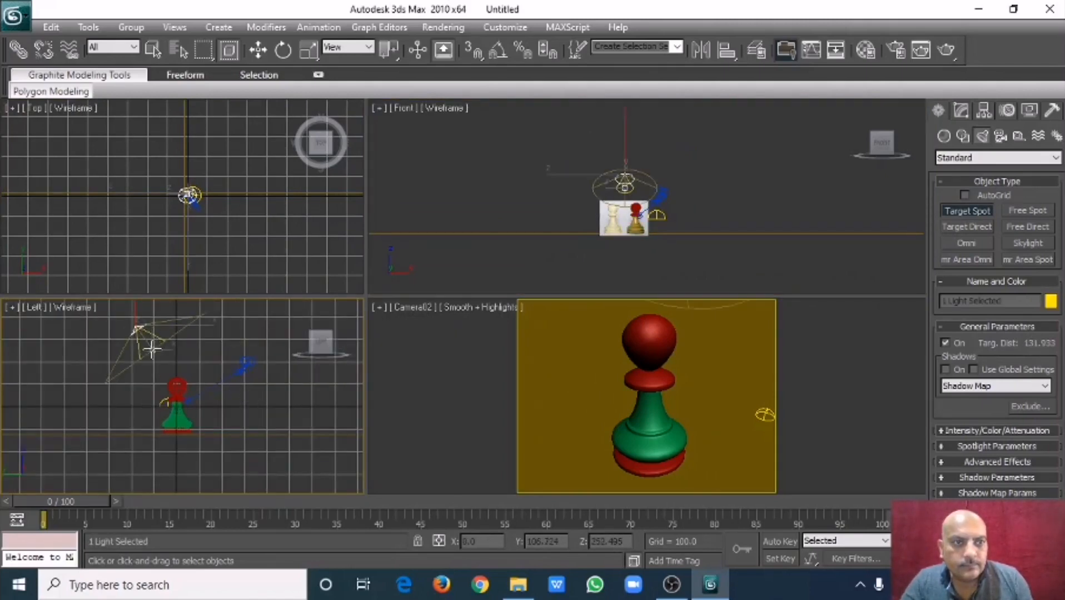
pyautogui.hotkey('ctrl', 'z')
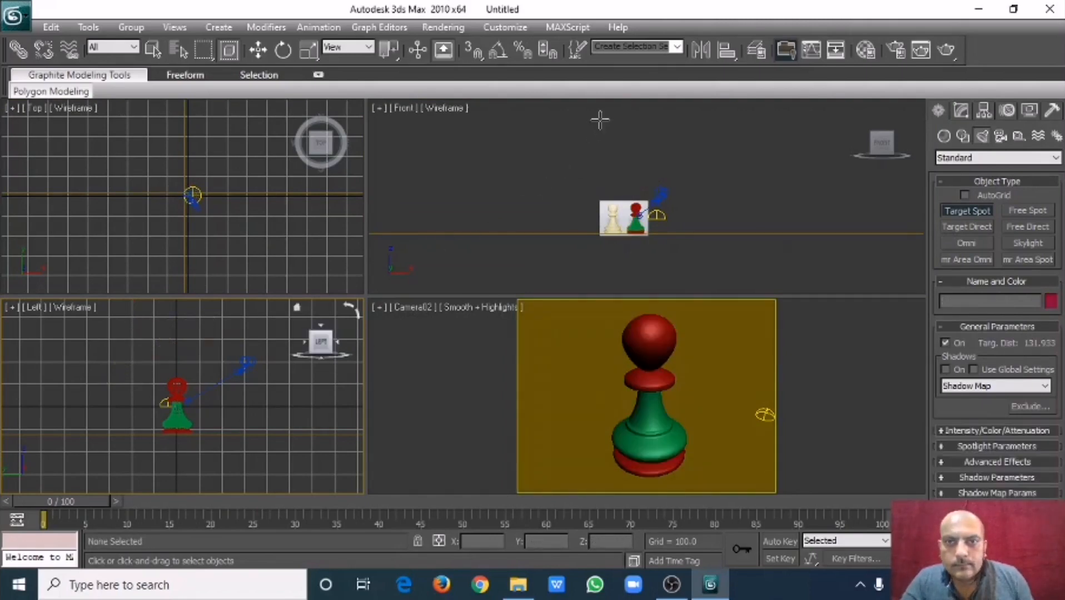
pyautogui.moveTo(600, 122); pyautogui.dragTo(631, 204)
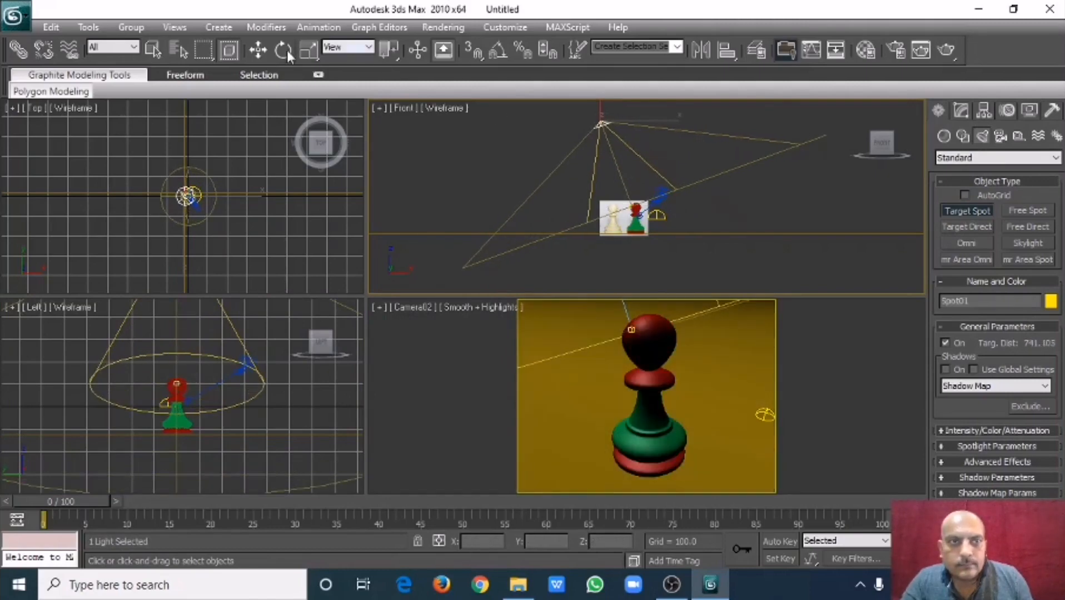
# - Narrow the spotlight's cone to a hotspot of 13.4 and a falloff of 19.1
pyautogui.click(258, 50)
pyautogui.click(961, 110)
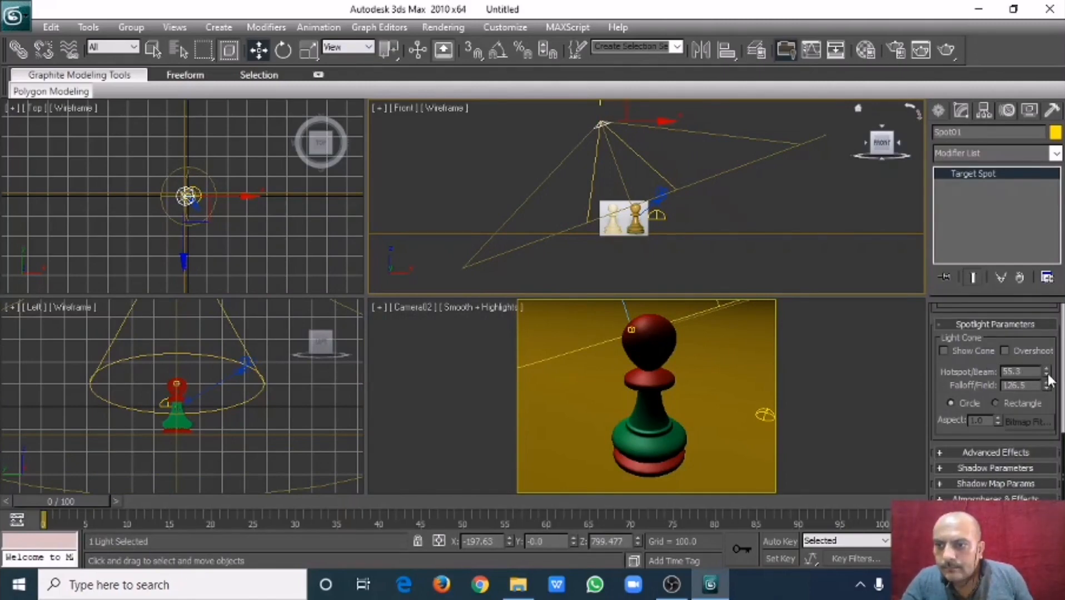
pyautogui.moveTo(1049, 389); pyautogui.dragTo(1021, 43)
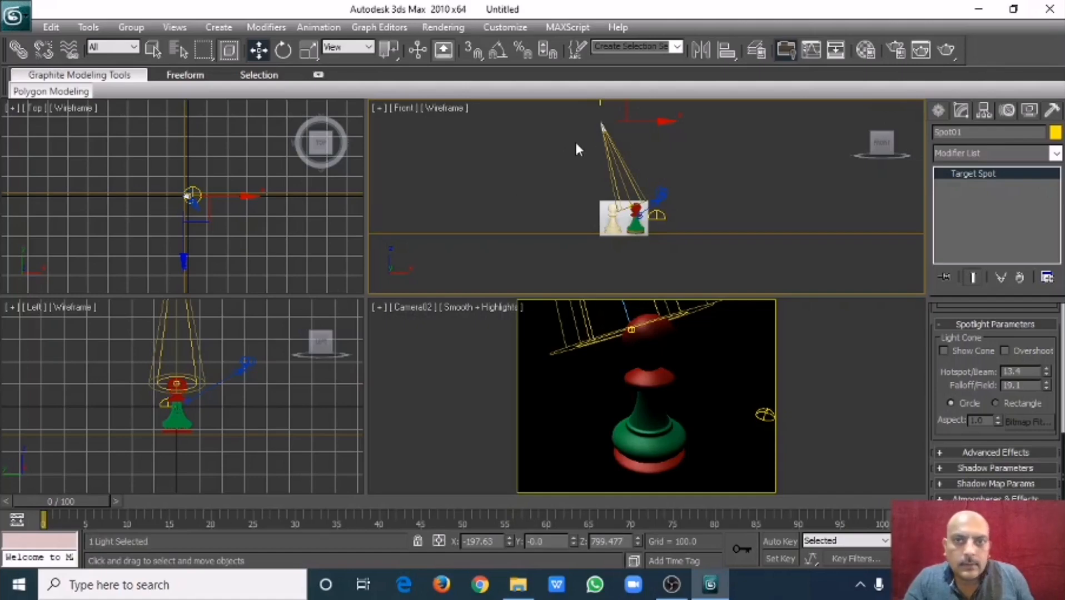
# - Move the spotlight in the top view out in front of the pawn, to about Y -1256
pyautogui.rightClick(650, 133)
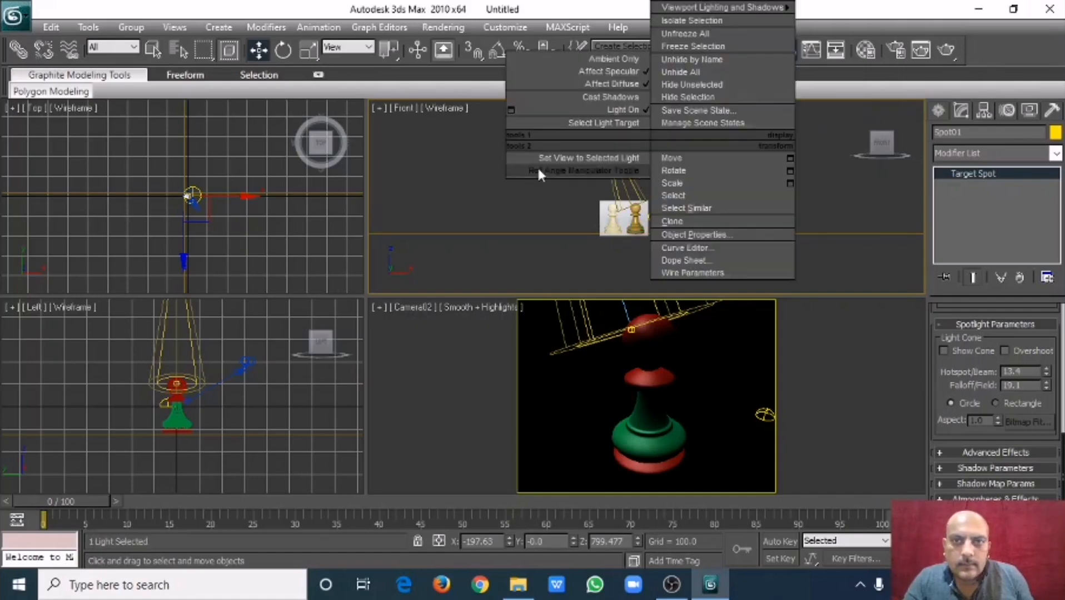
pyautogui.click(537, 169)
pyautogui.moveTo(598, 135); pyautogui.dragTo(611, 165, button='middle')
pyautogui.scroll(-3, 613, 162)
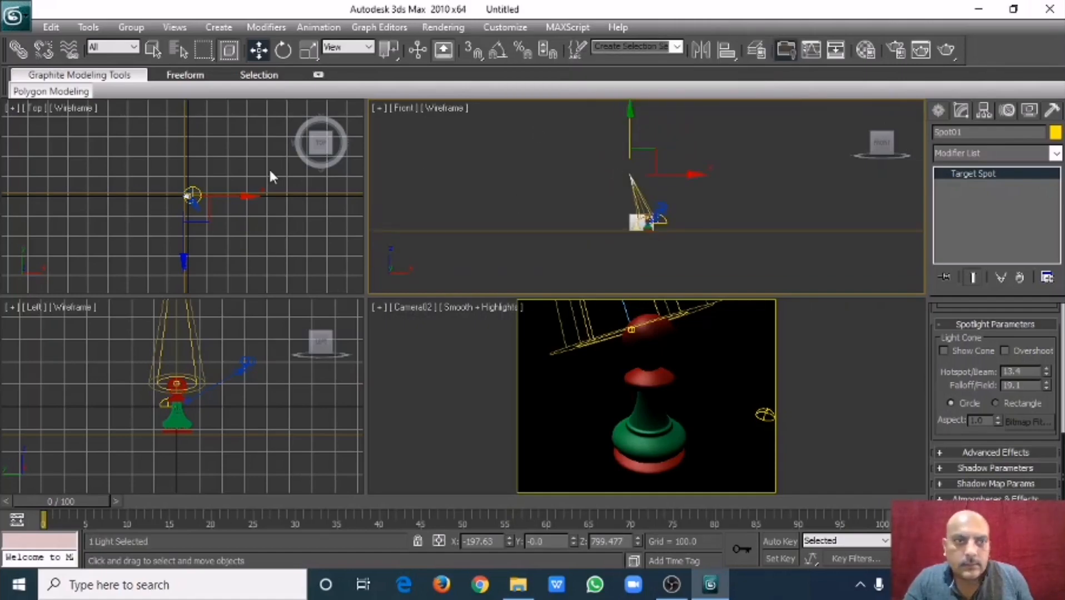
pyautogui.moveTo(247, 184); pyautogui.dragTo(235, 180, button='middle')
pyautogui.moveTo(179, 151); pyautogui.dragTo(185, 170)
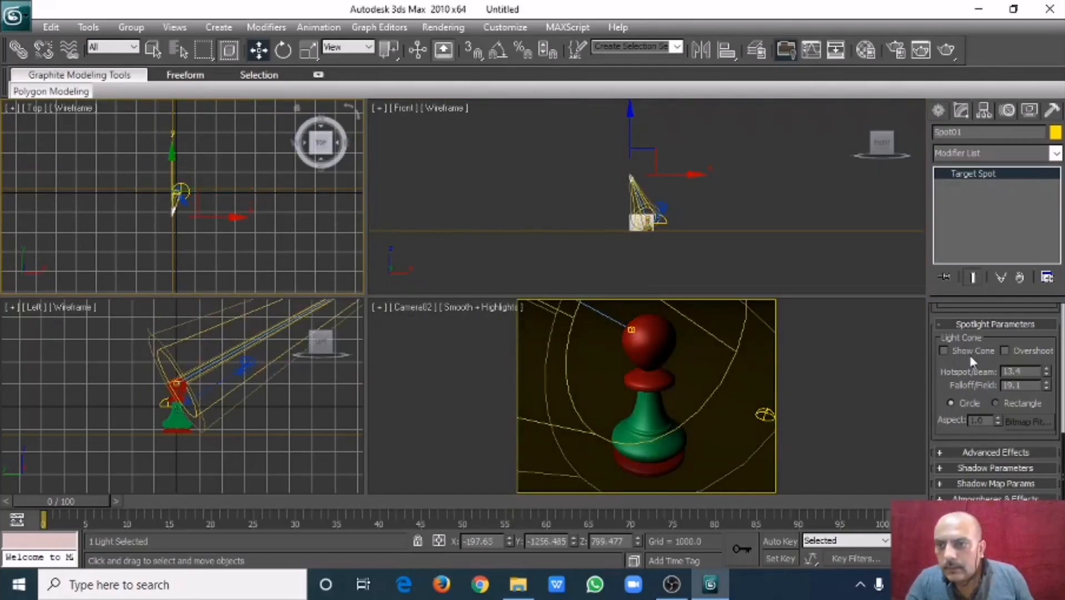
# - Turn on shadows for the spotlight and set the shadow type to Ray Traced Shadows
pyautogui.scroll(3, 945, 382)
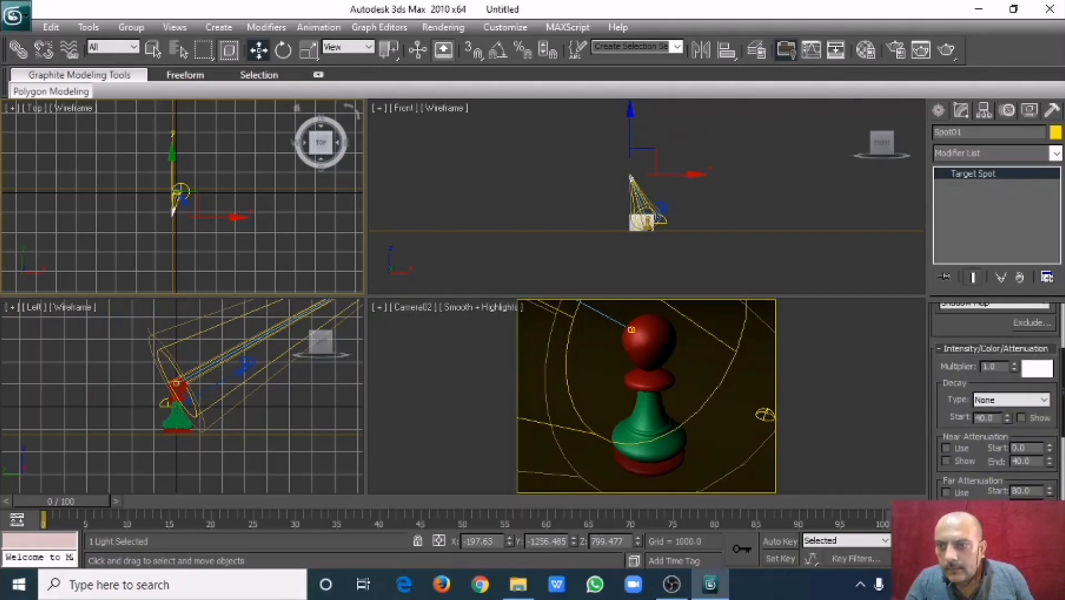
pyautogui.moveTo(945, 349); pyautogui.dragTo(946, 463)
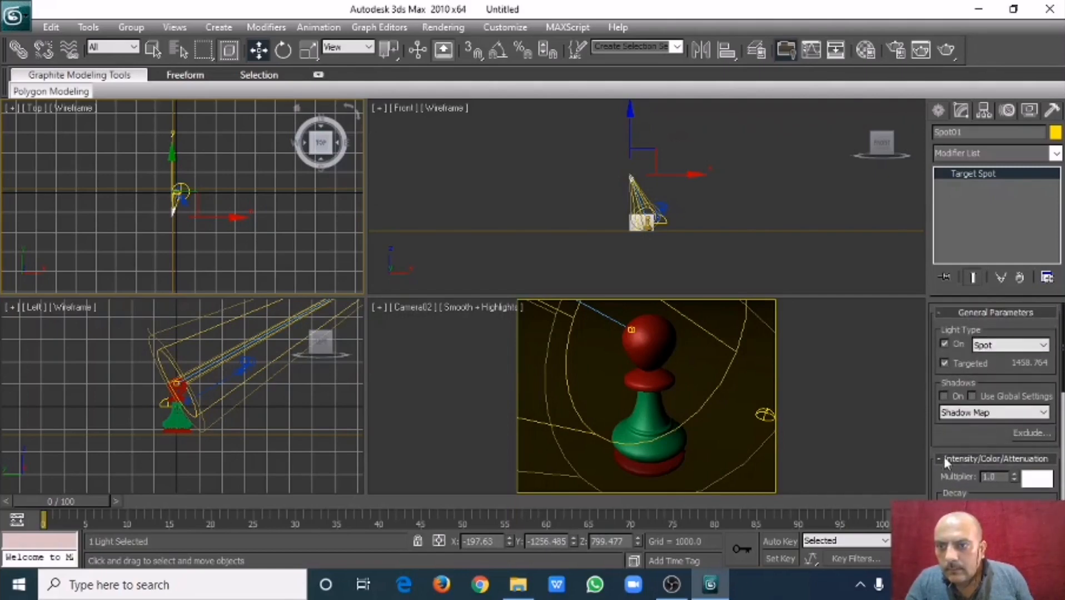
pyautogui.click(943, 396)
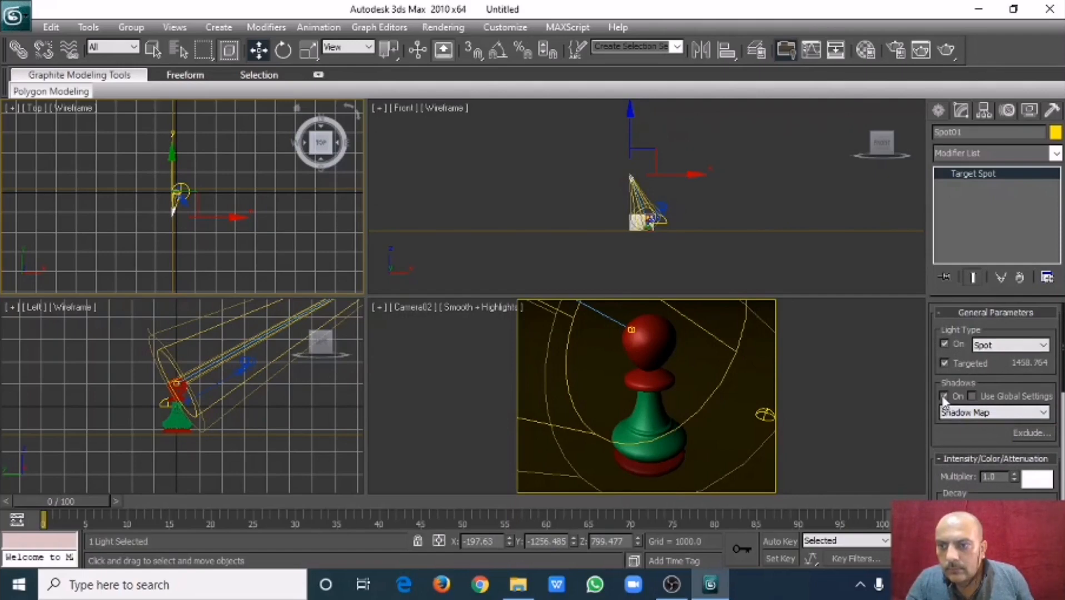
pyautogui.click(977, 418)
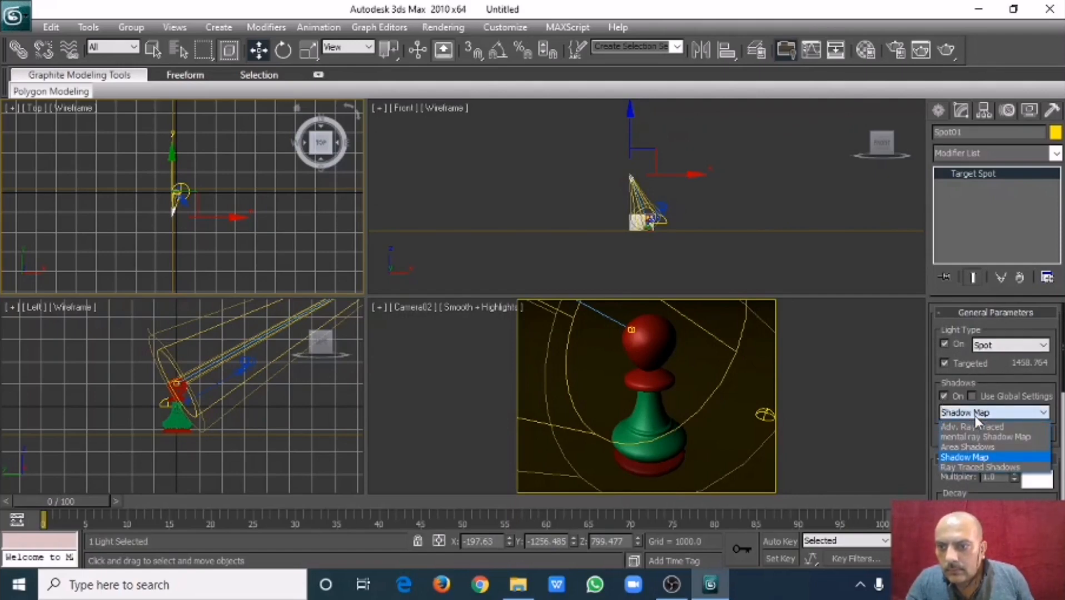
pyautogui.click(979, 466)
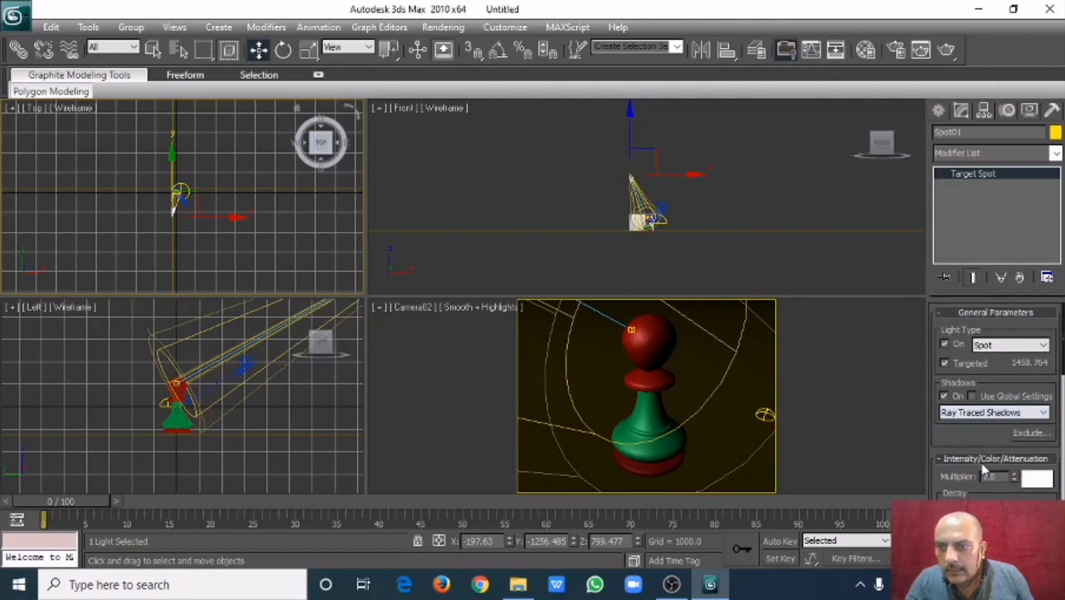
pyautogui.click(989, 414)
pyautogui.click(989, 414)
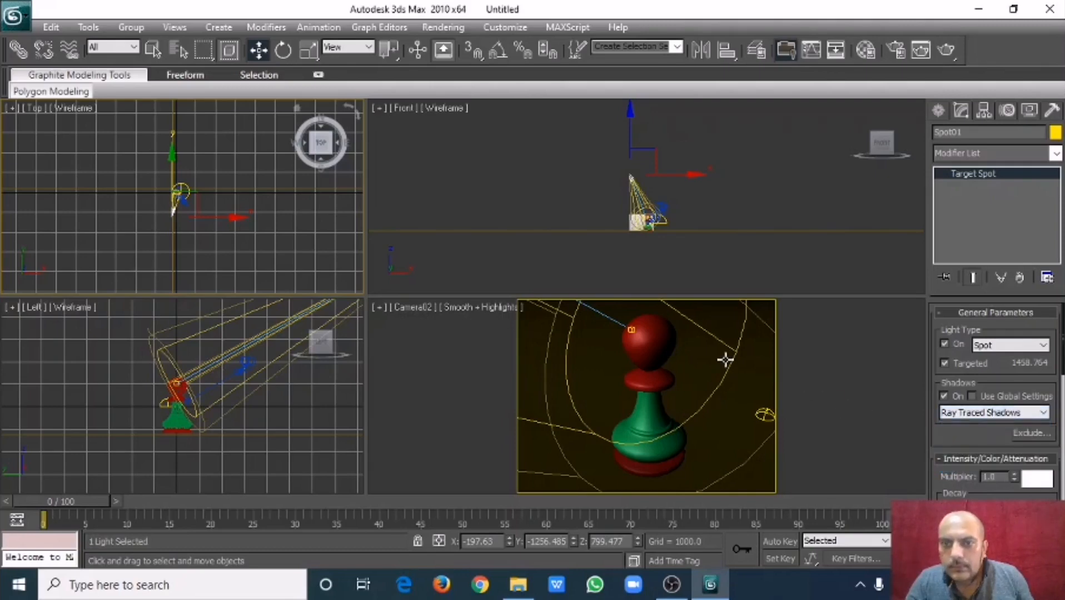
# - Render the Camera02 view to check the spotlight and its shadows on the ground plane
pyautogui.rightClick(654, 355)
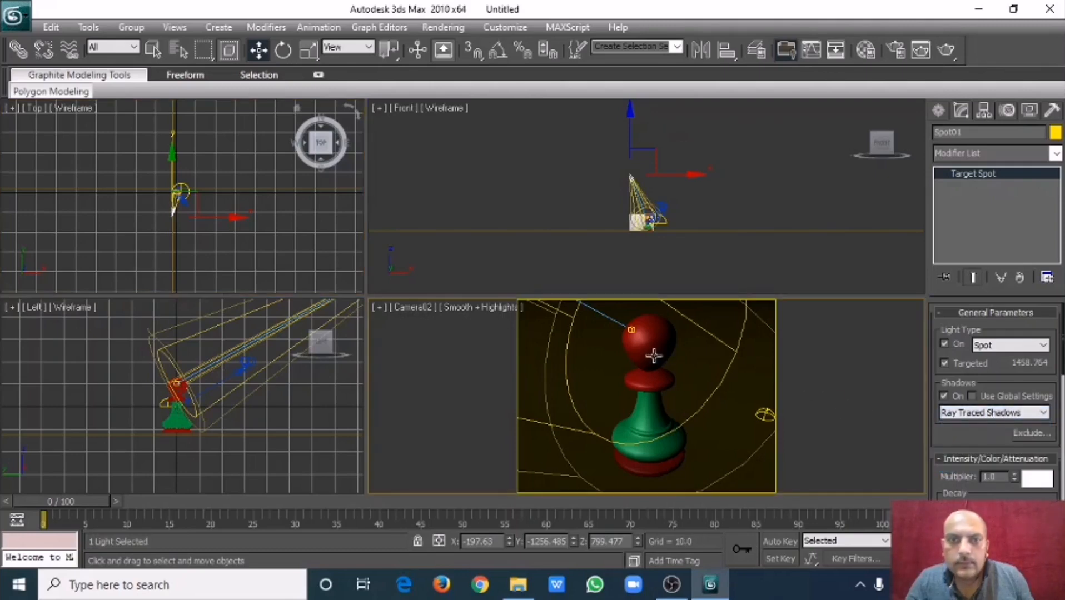
pyautogui.click(945, 50)
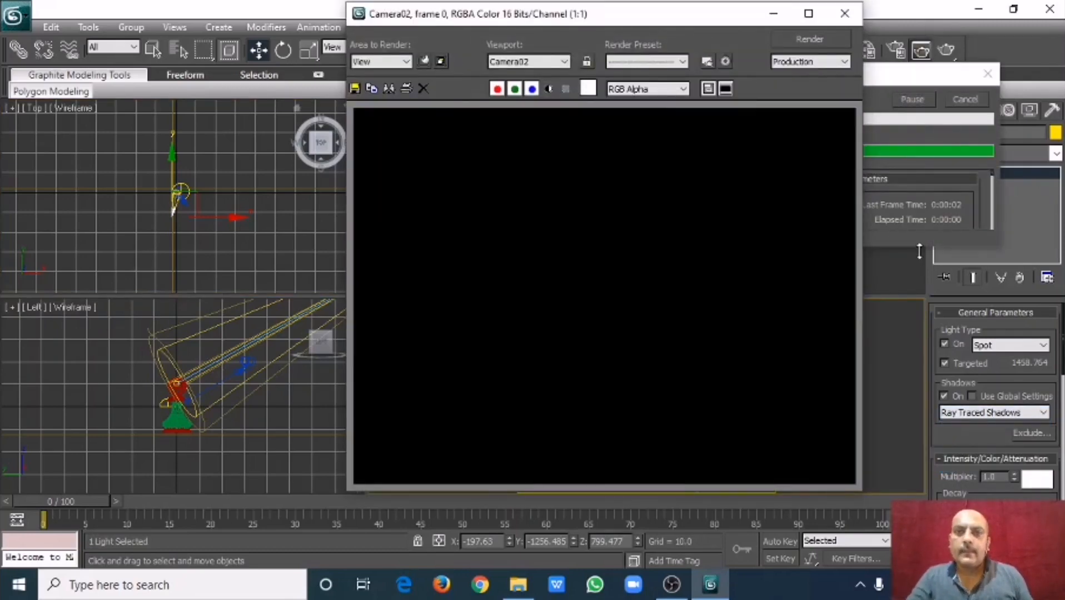